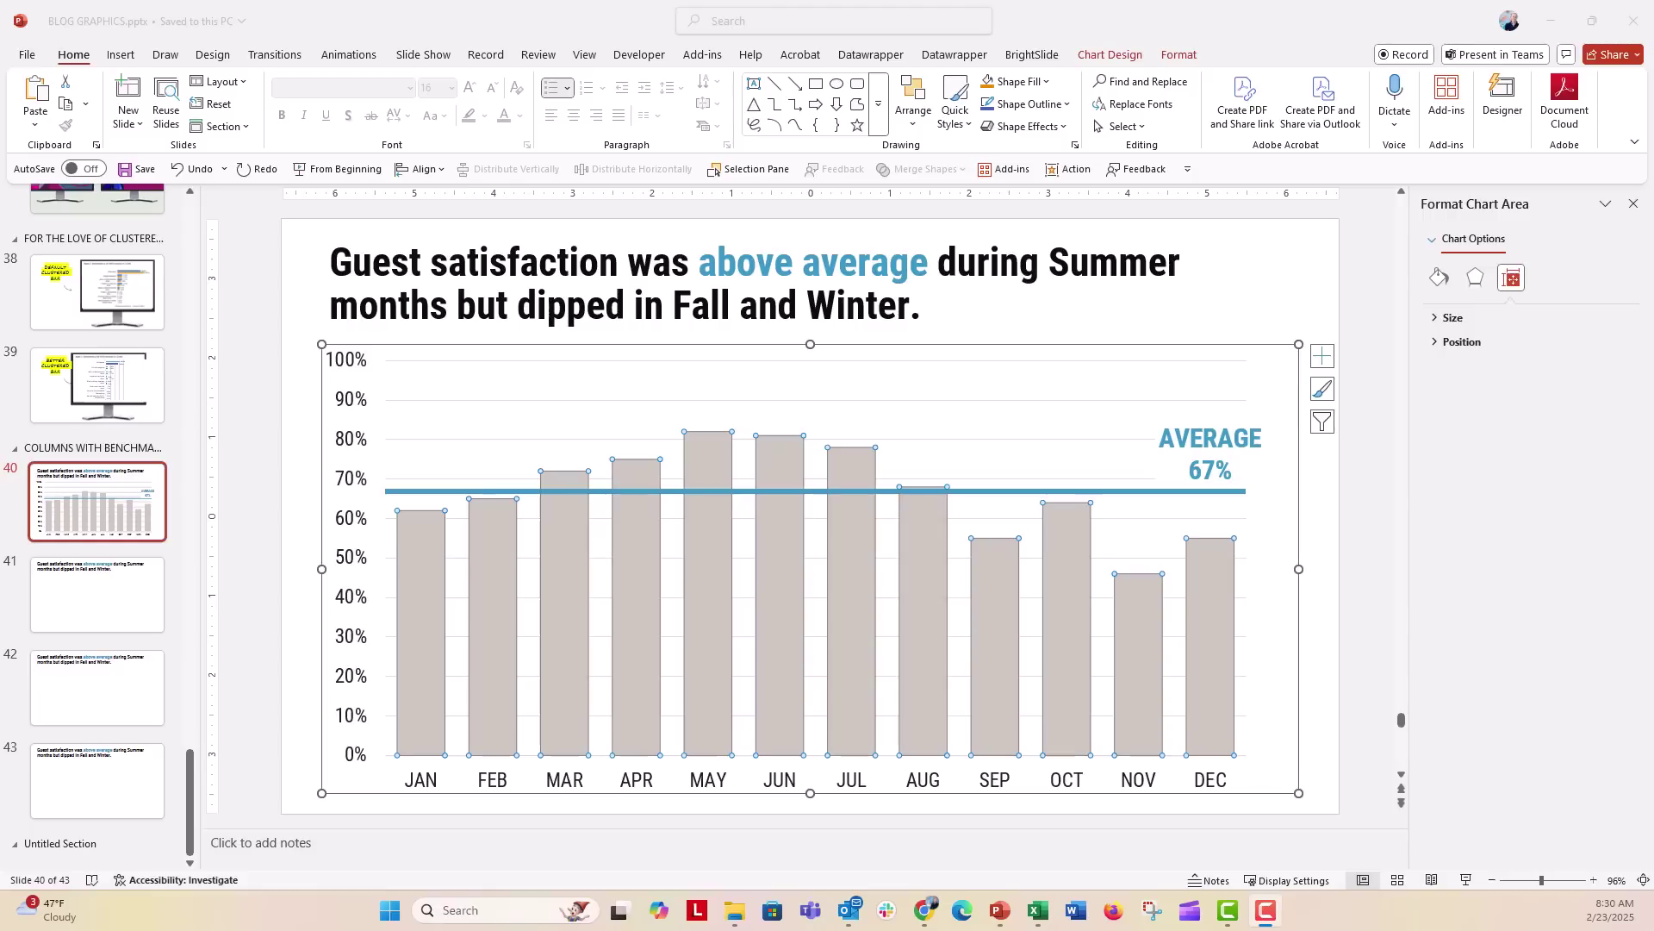
Step: Open the data sheet of slide 40's column chart, copy the month, DATA and AVERAGE table in A1:C13, and close the sheet
{"action": "right_click", "coordinate": [640, 509]}
{"action": "left_click", "coordinate": [761, 626]}
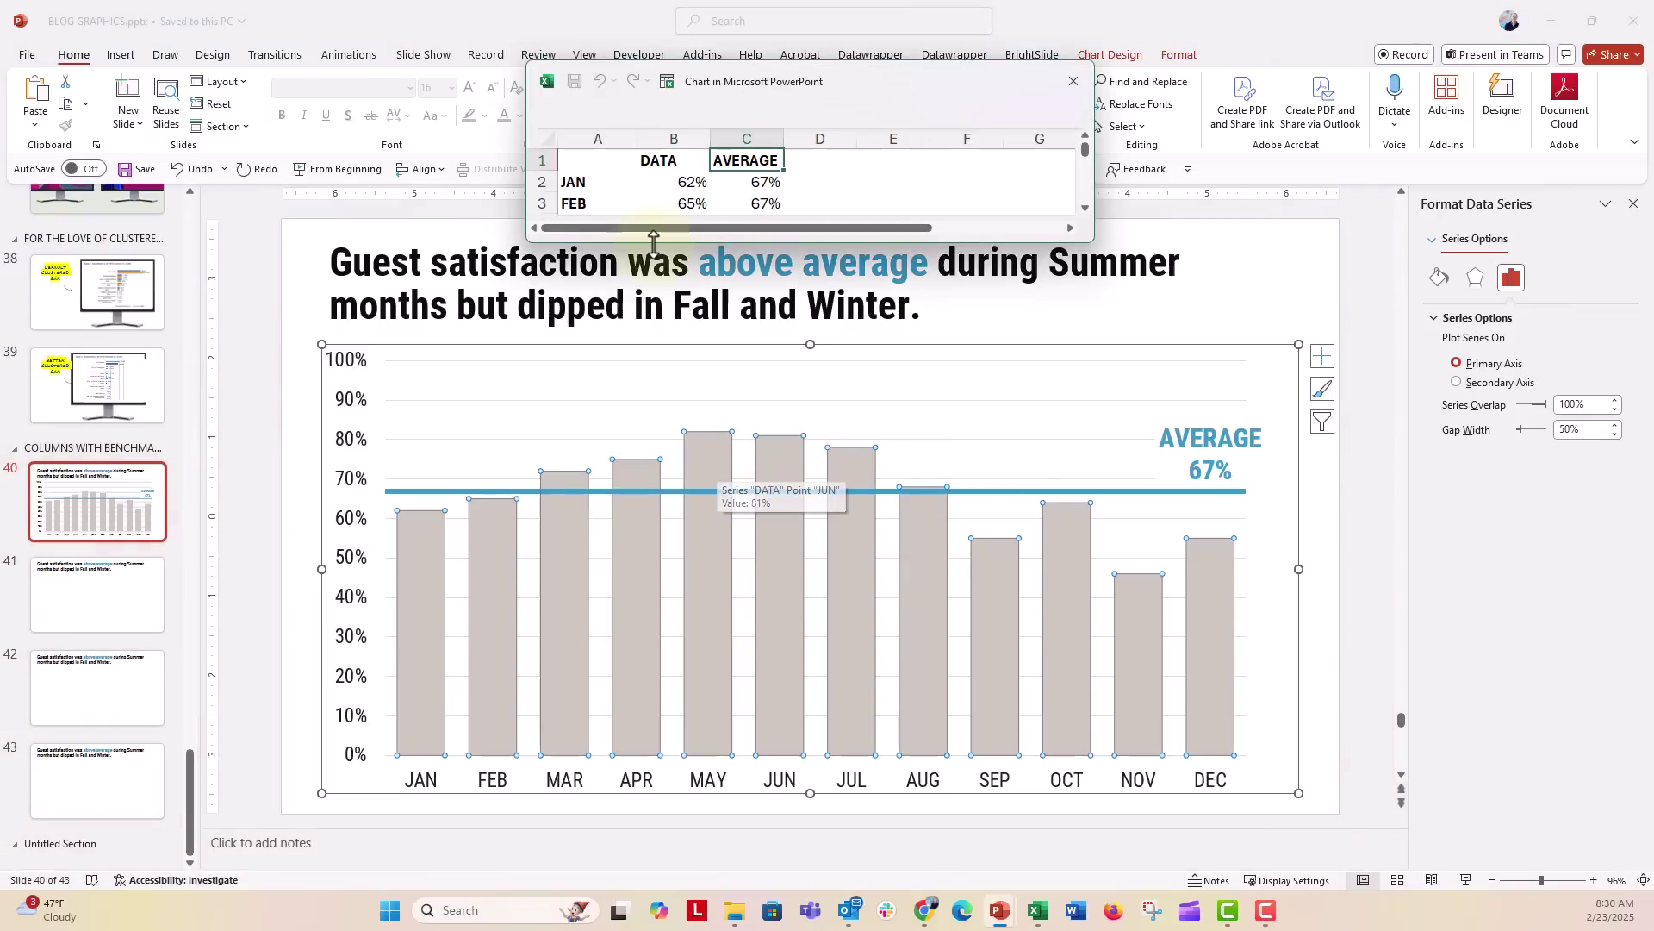
{"action": "left_click_drag", "start_coordinate": [651, 243], "coordinate": [651, 477]}
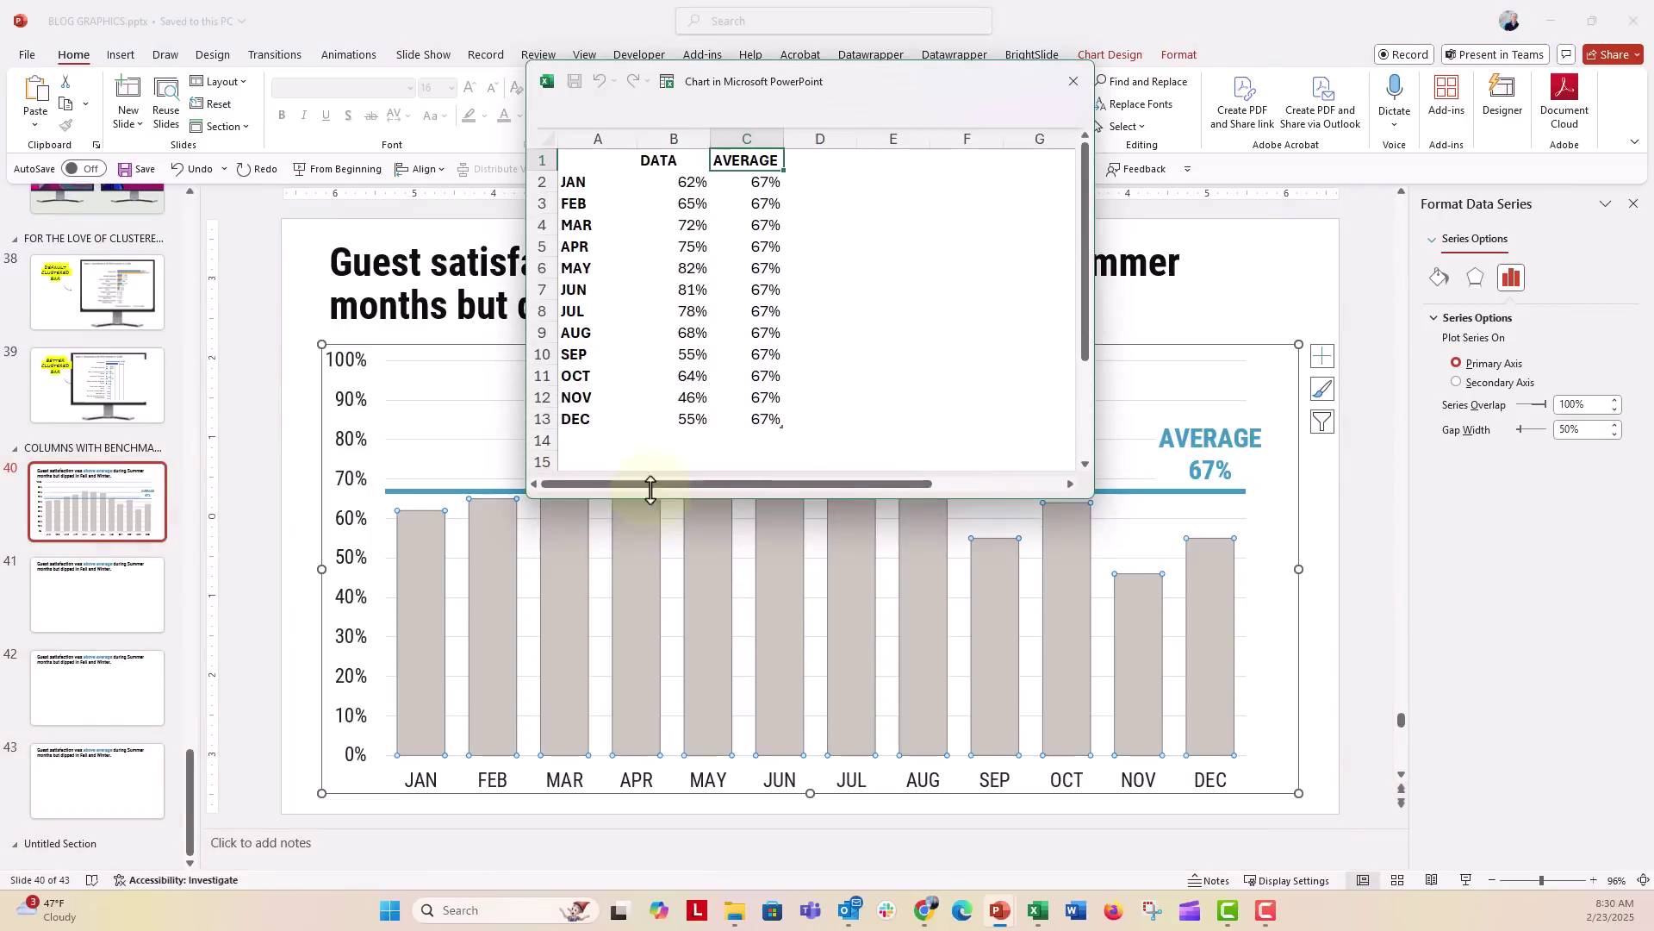
{"action": "left_click", "coordinate": [668, 176]}
{"action": "key", "text": "ctrl+shift+Down"}
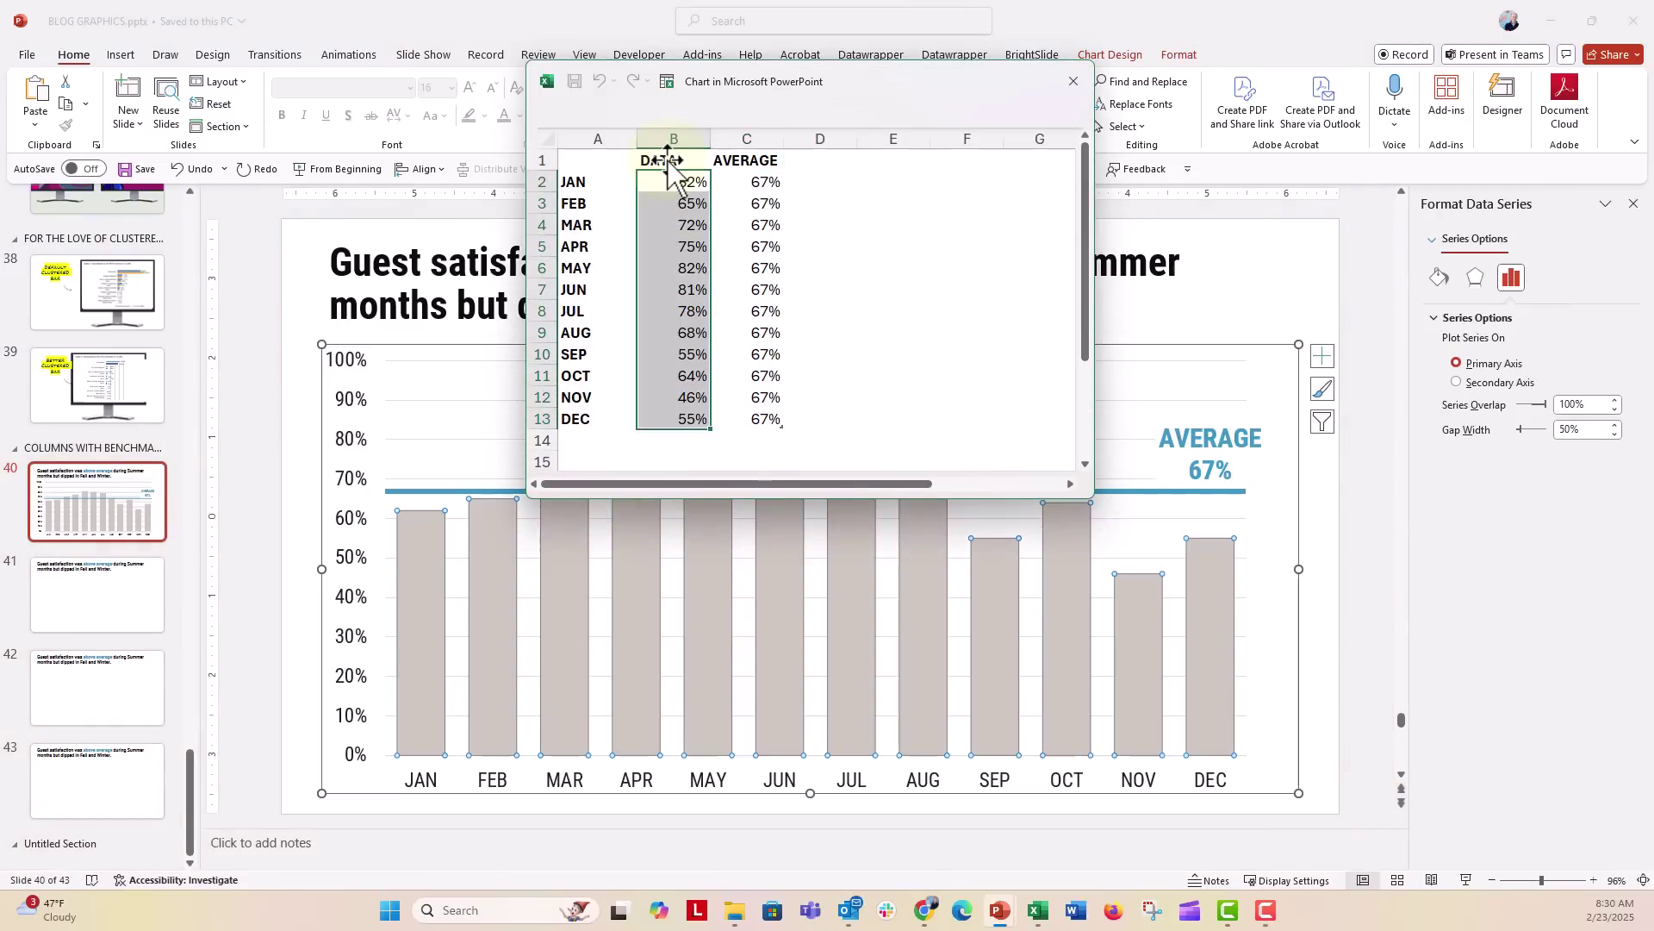
{"action": "left_click", "coordinate": [766, 159]}
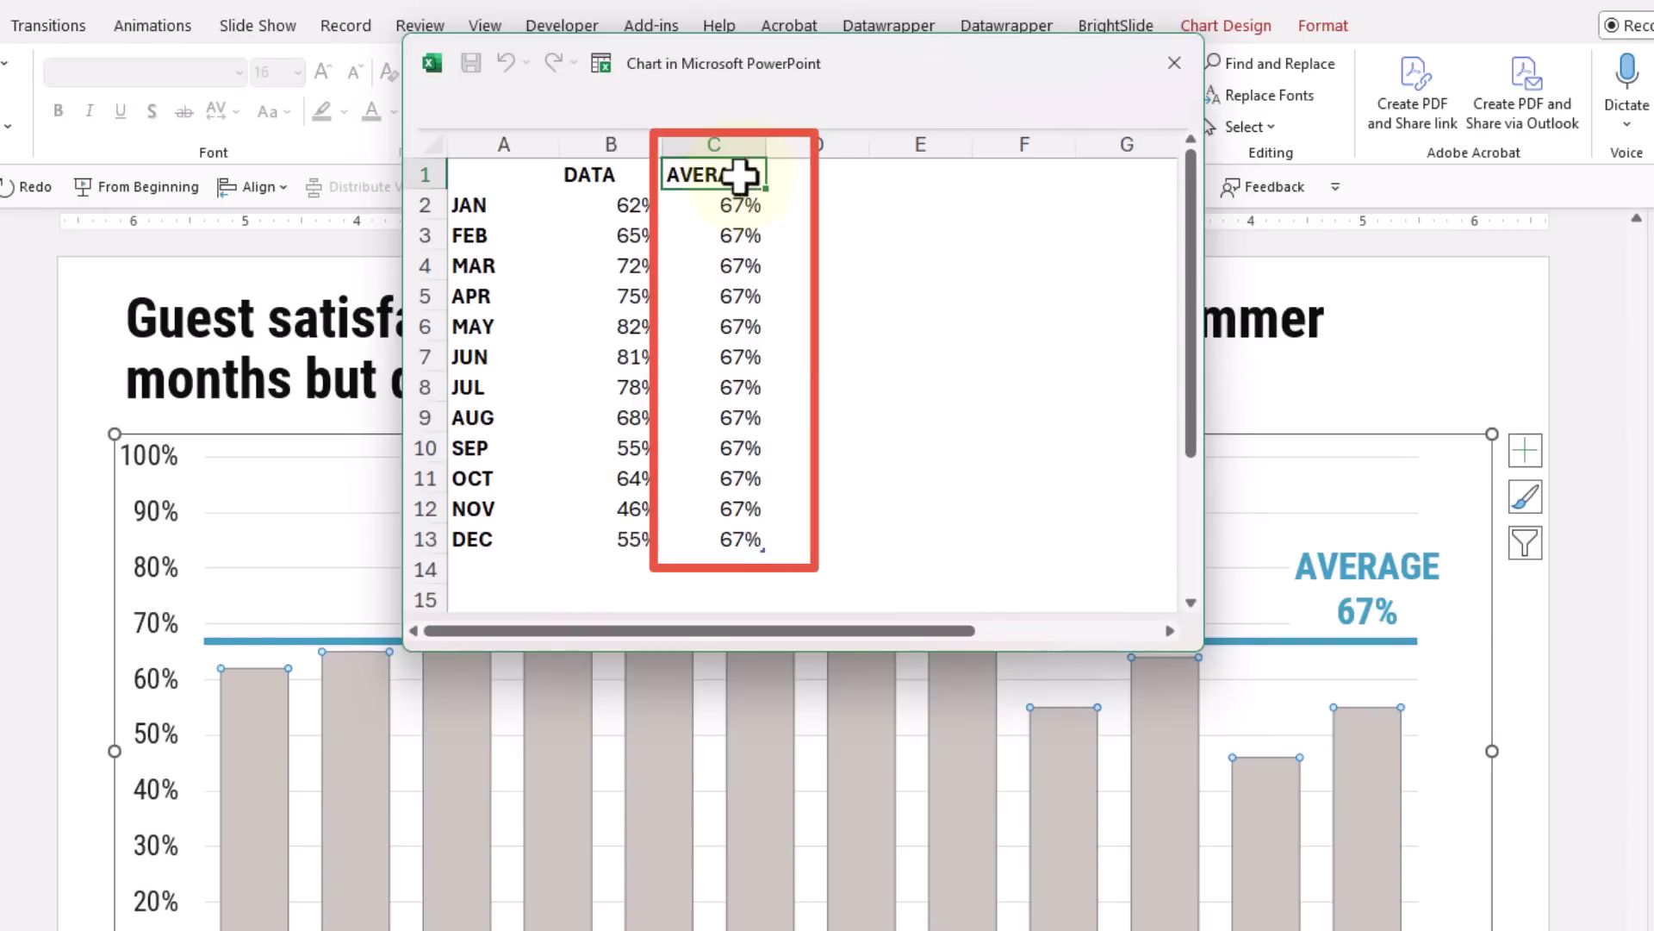
{"action": "left_click", "coordinate": [694, 204]}
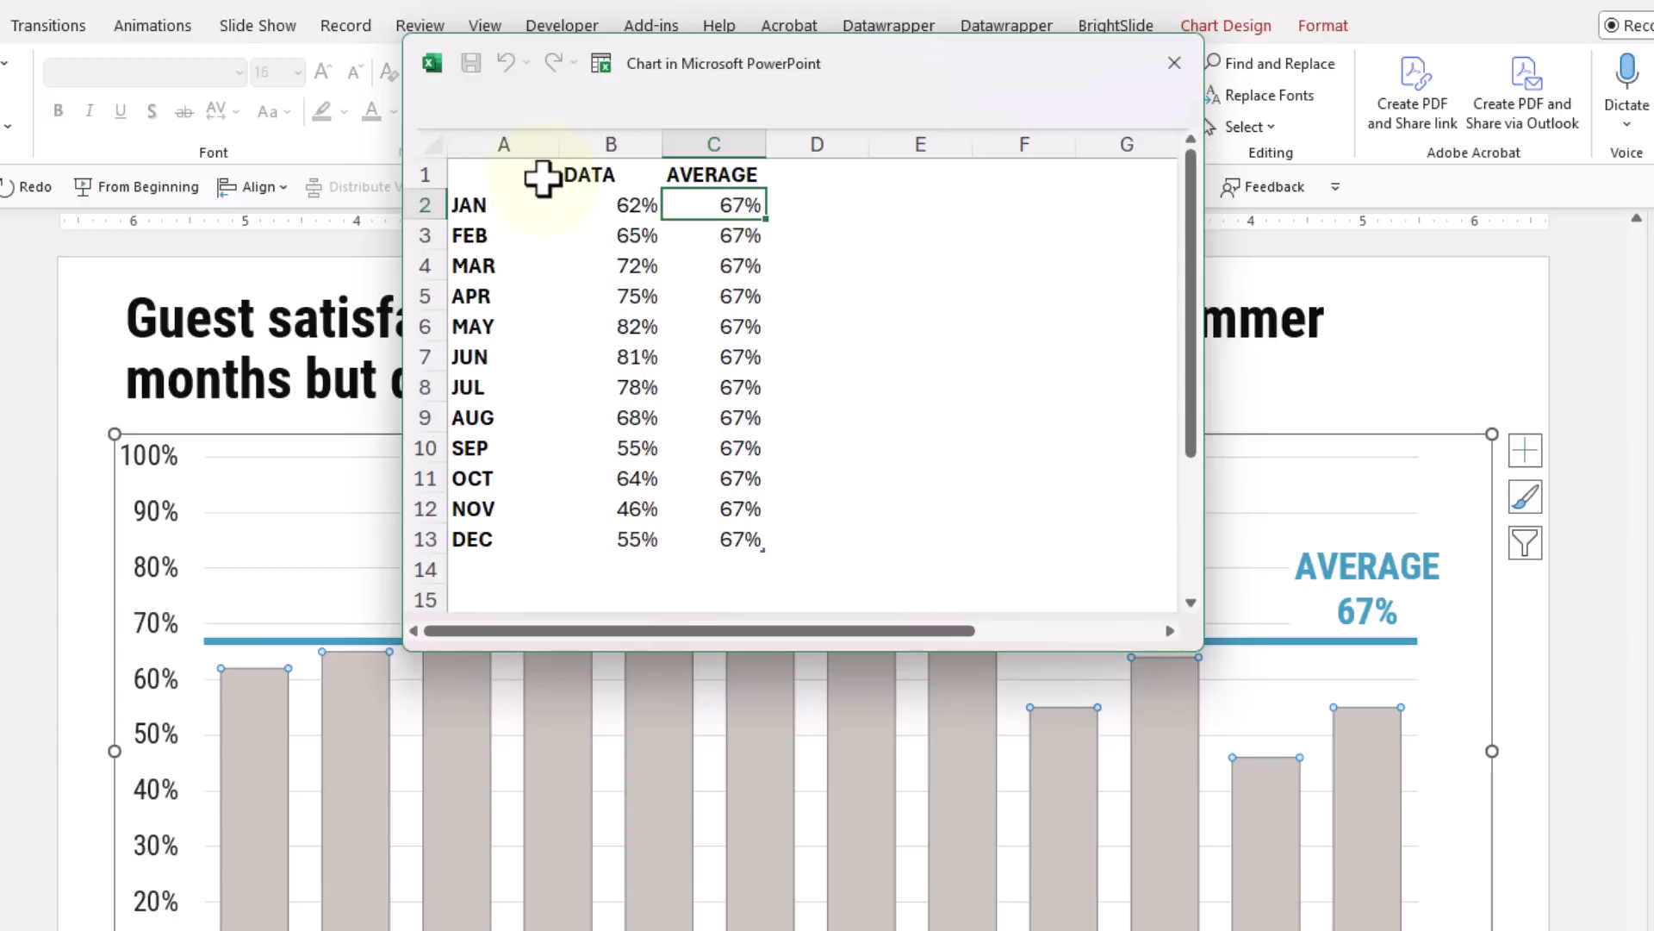
{"action": "mouse_move", "coordinate": [542, 178]}
{"action": "left_mouse_down"}
{"action": "mouse_move", "coordinate": [698, 307]}
{"action": "mouse_move", "coordinate": [696, 535]}
{"action": "left_mouse_up"}
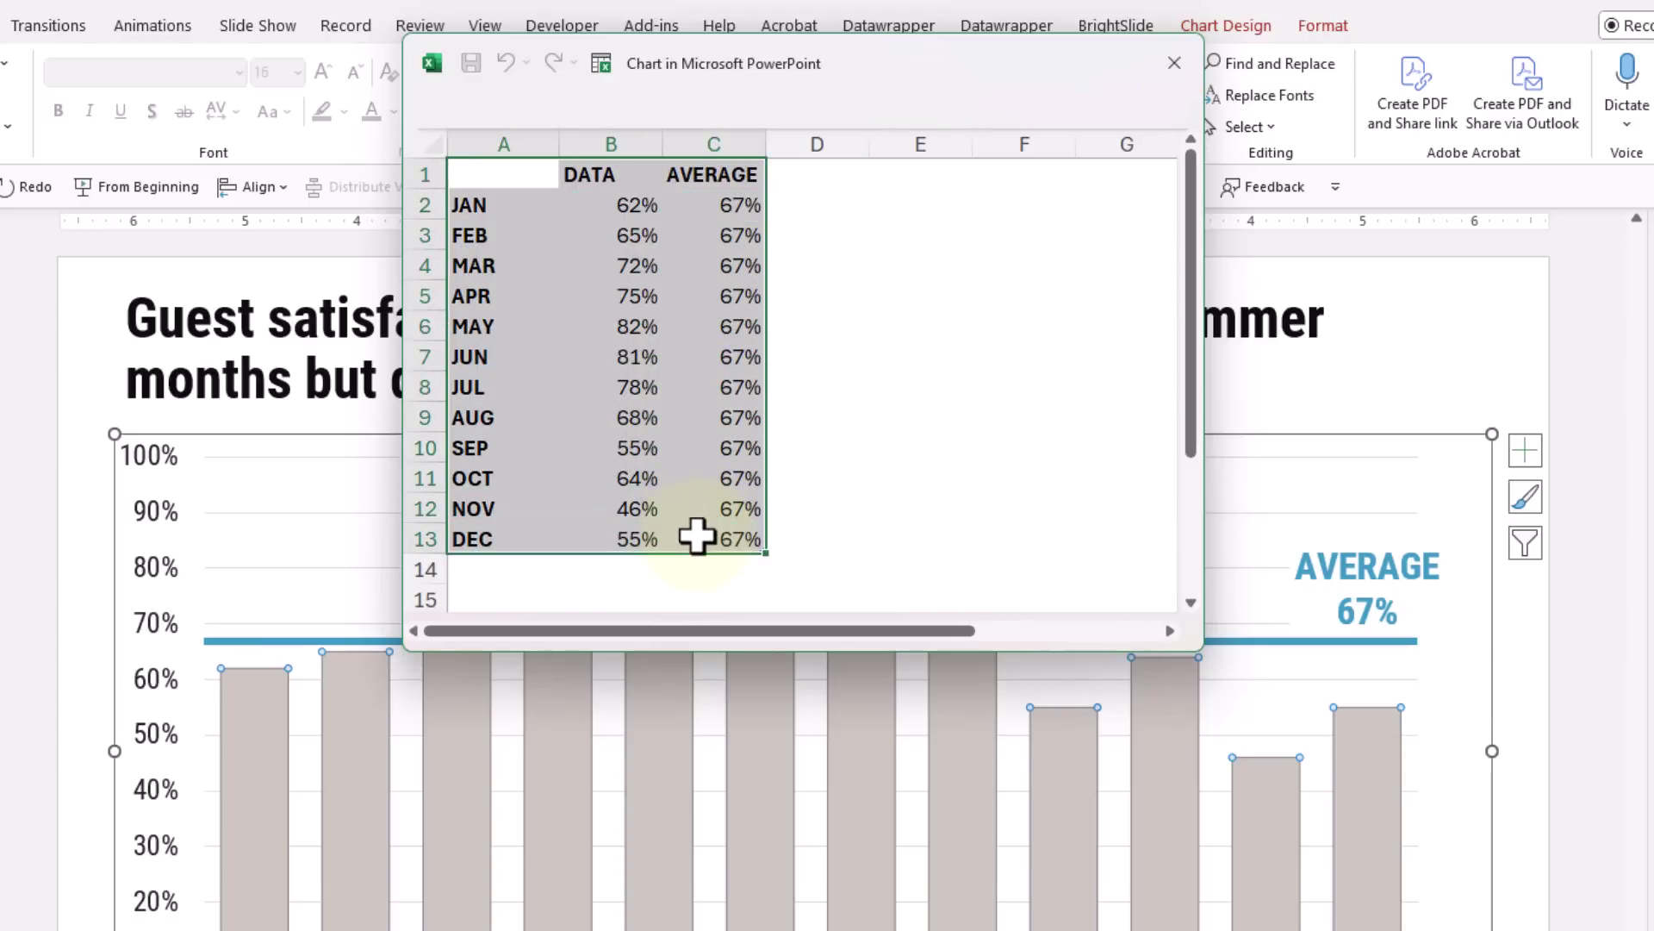
{"action": "key", "text": "ctrl+c"}
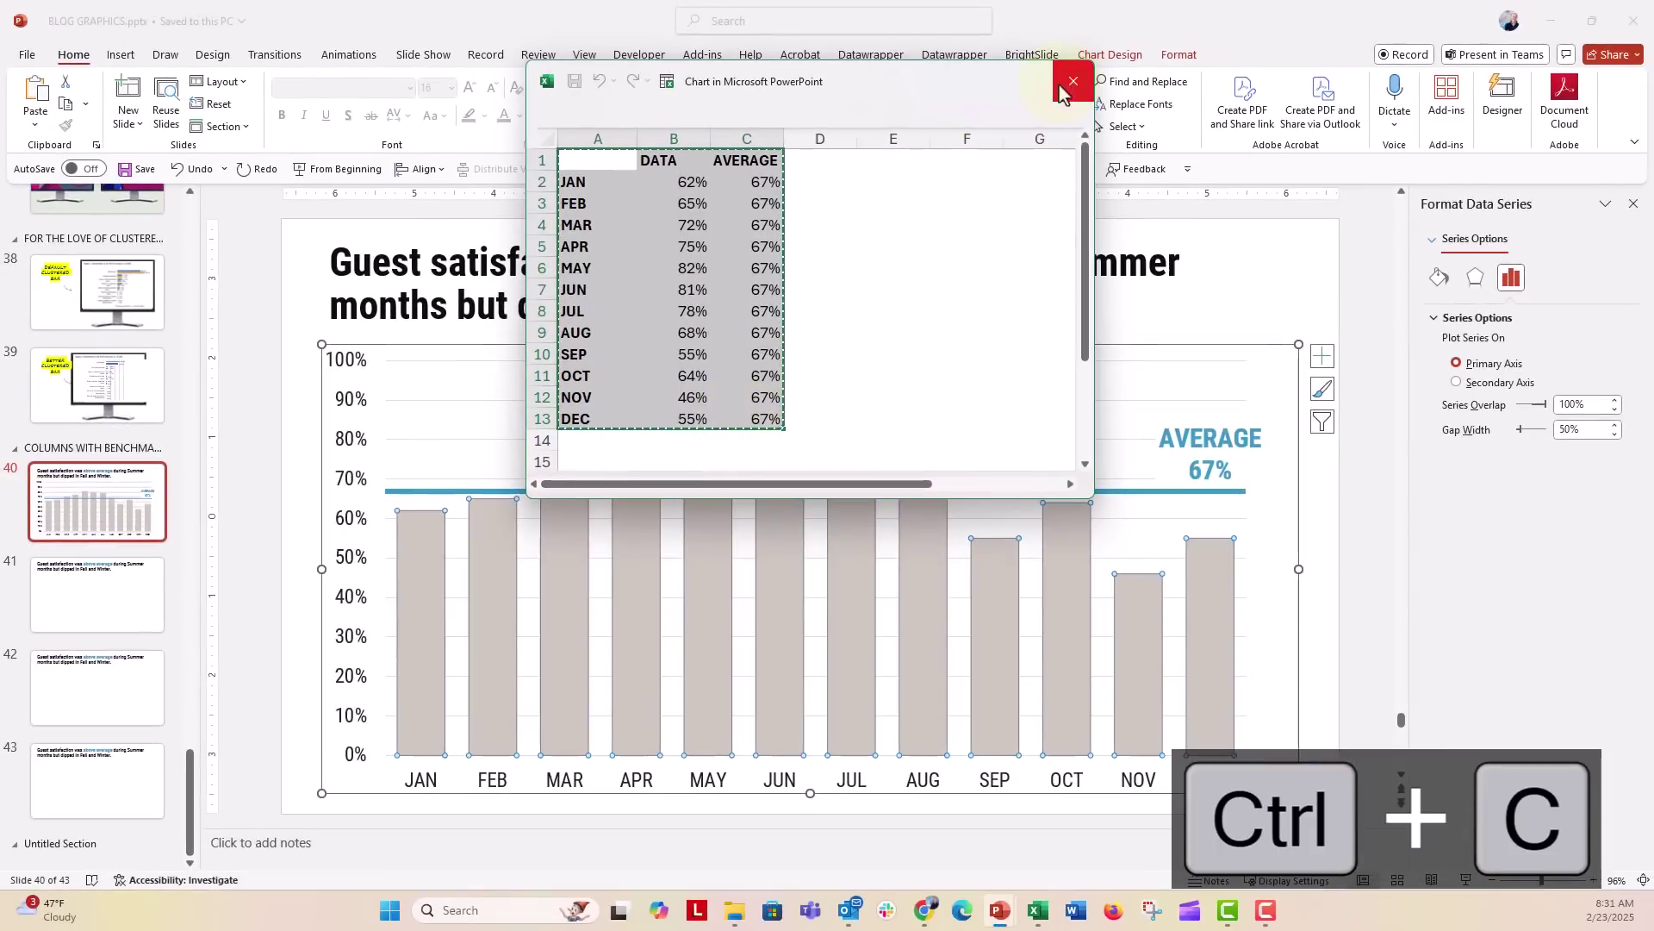
{"action": "left_click", "coordinate": [1174, 63]}
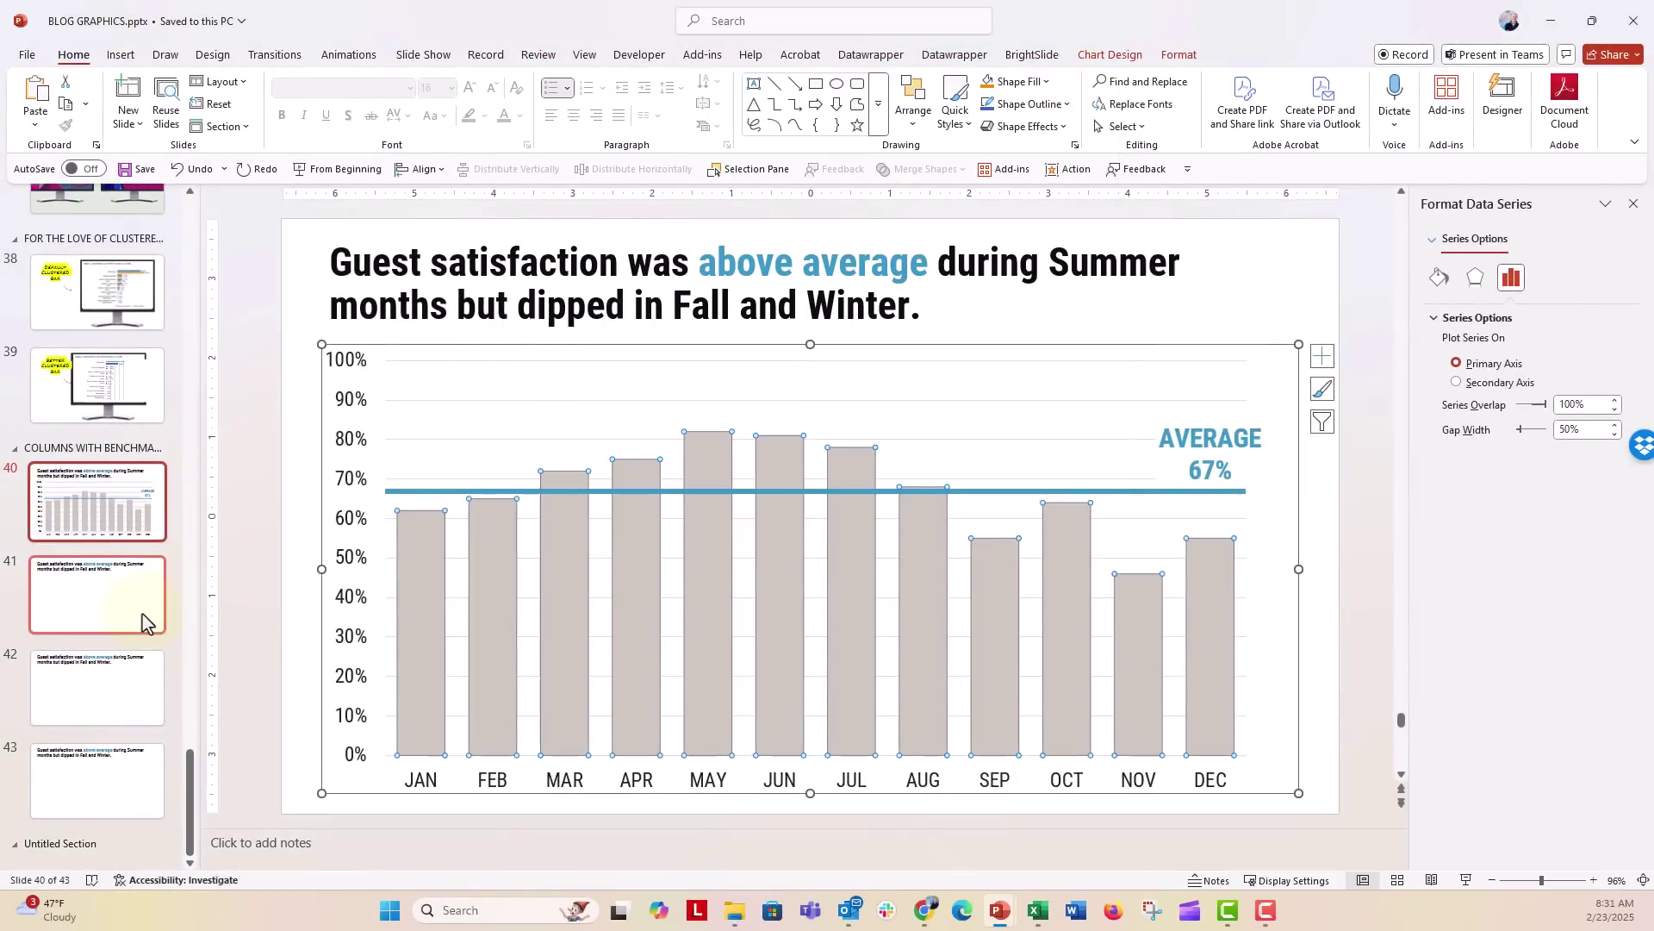
Step: Insert a Clustered Column chart into the empty content placeholder on slide 41
{"action": "left_click", "coordinate": [143, 623]}
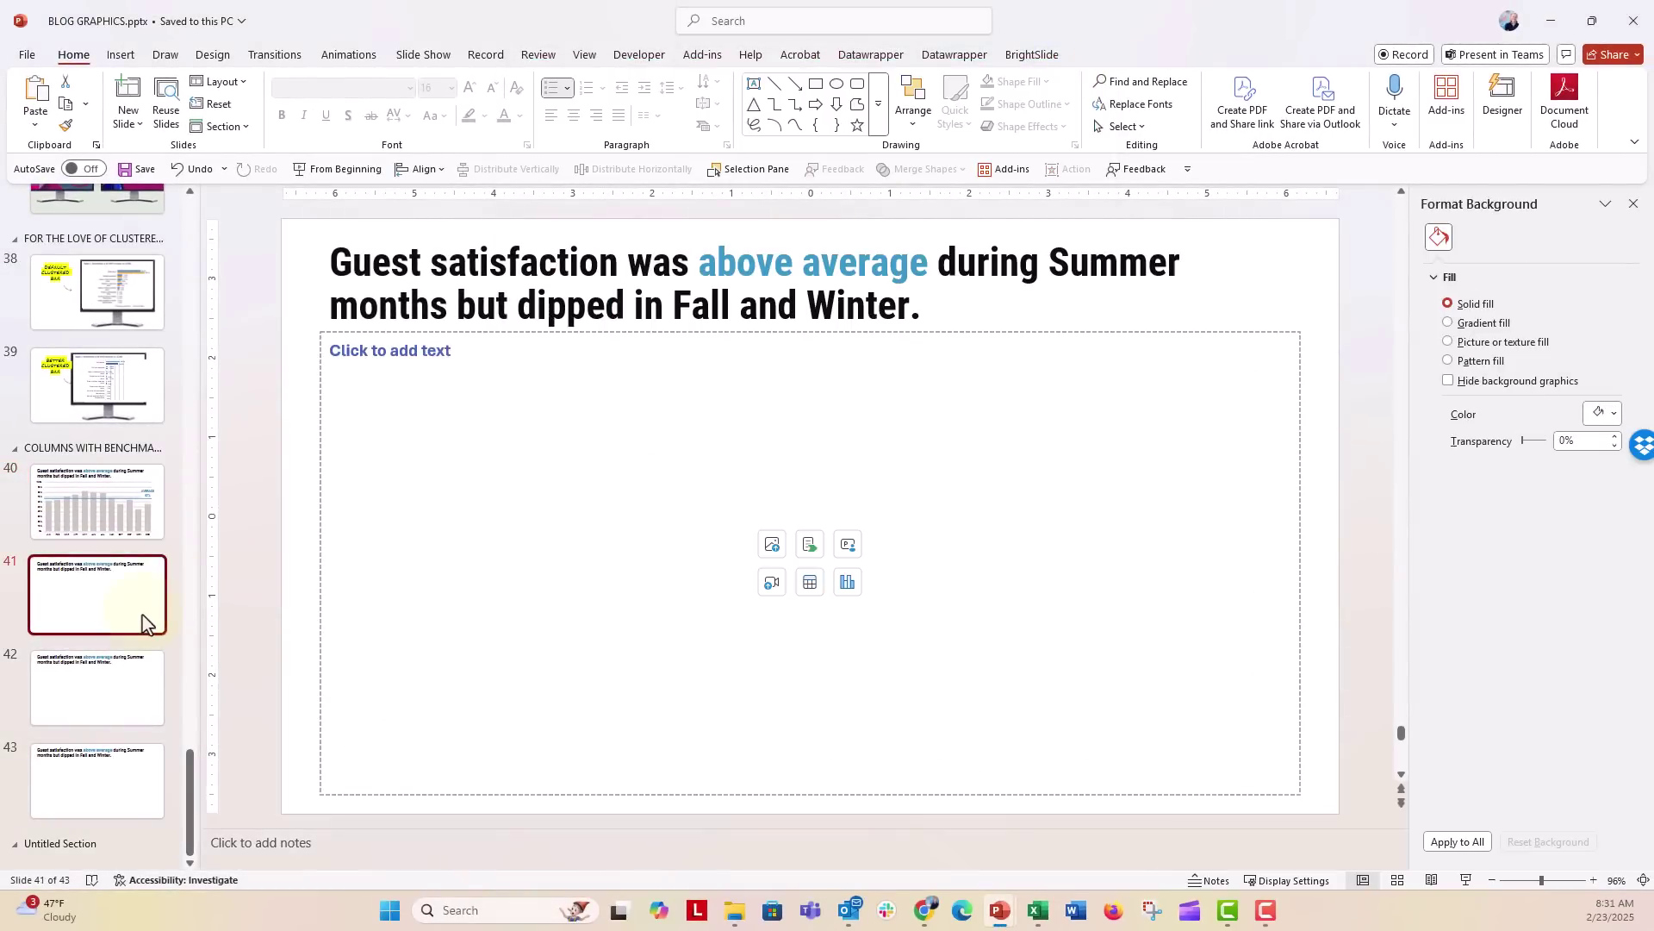
{"action": "left_click", "coordinate": [849, 586]}
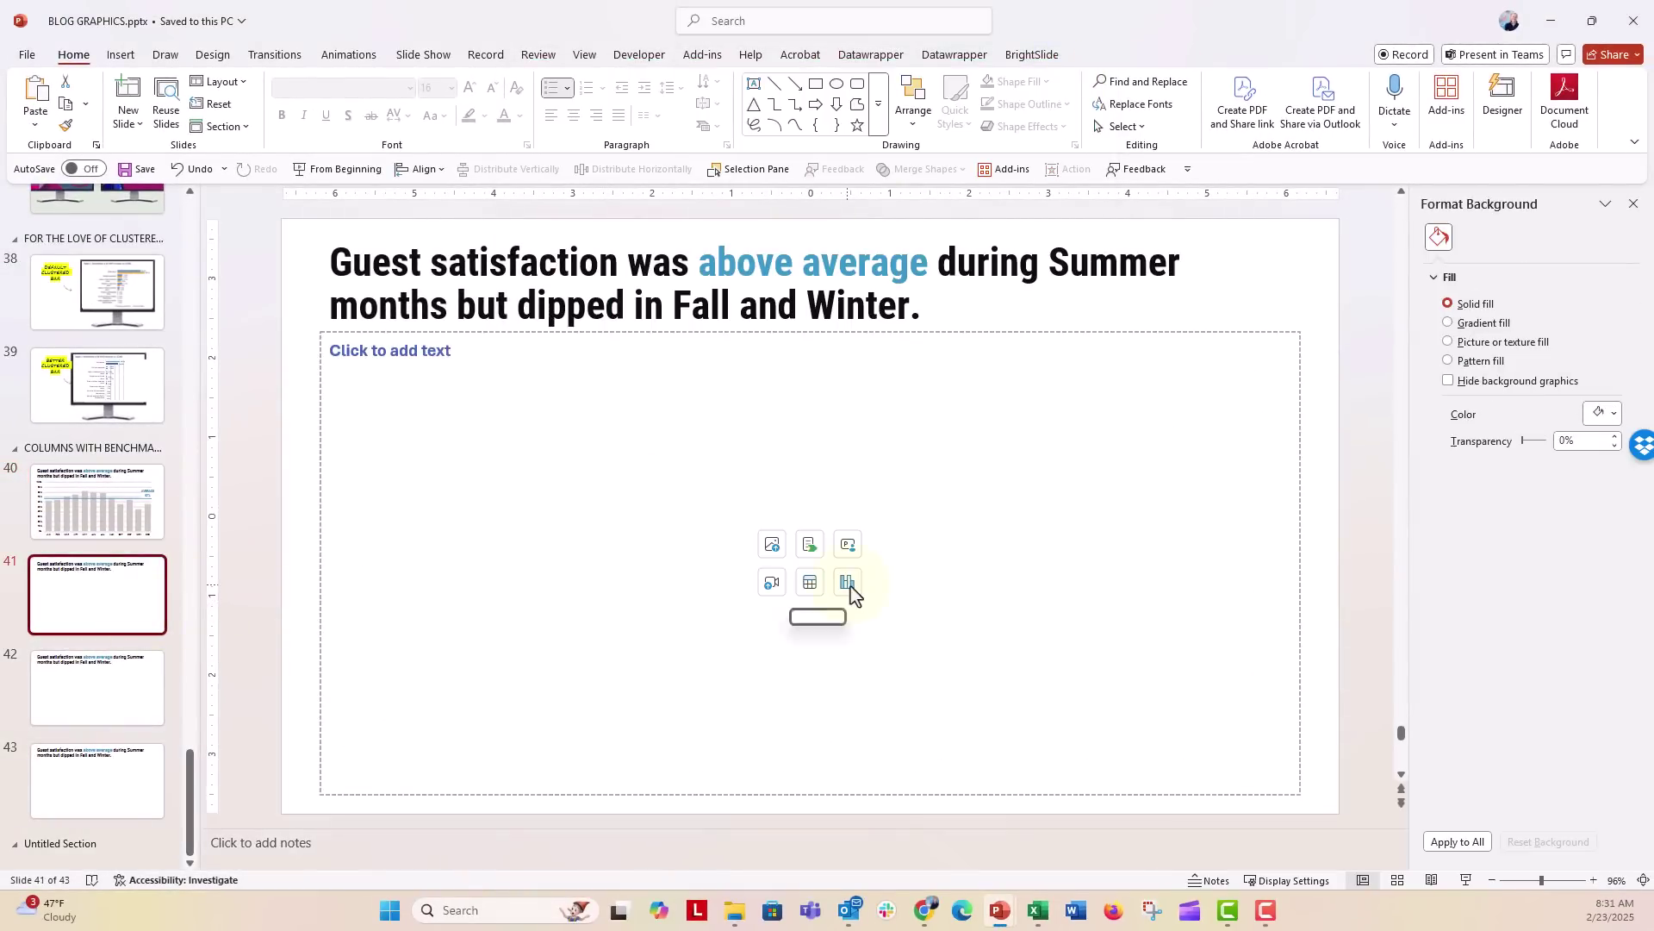
{"action": "left_click", "coordinate": [848, 584]}
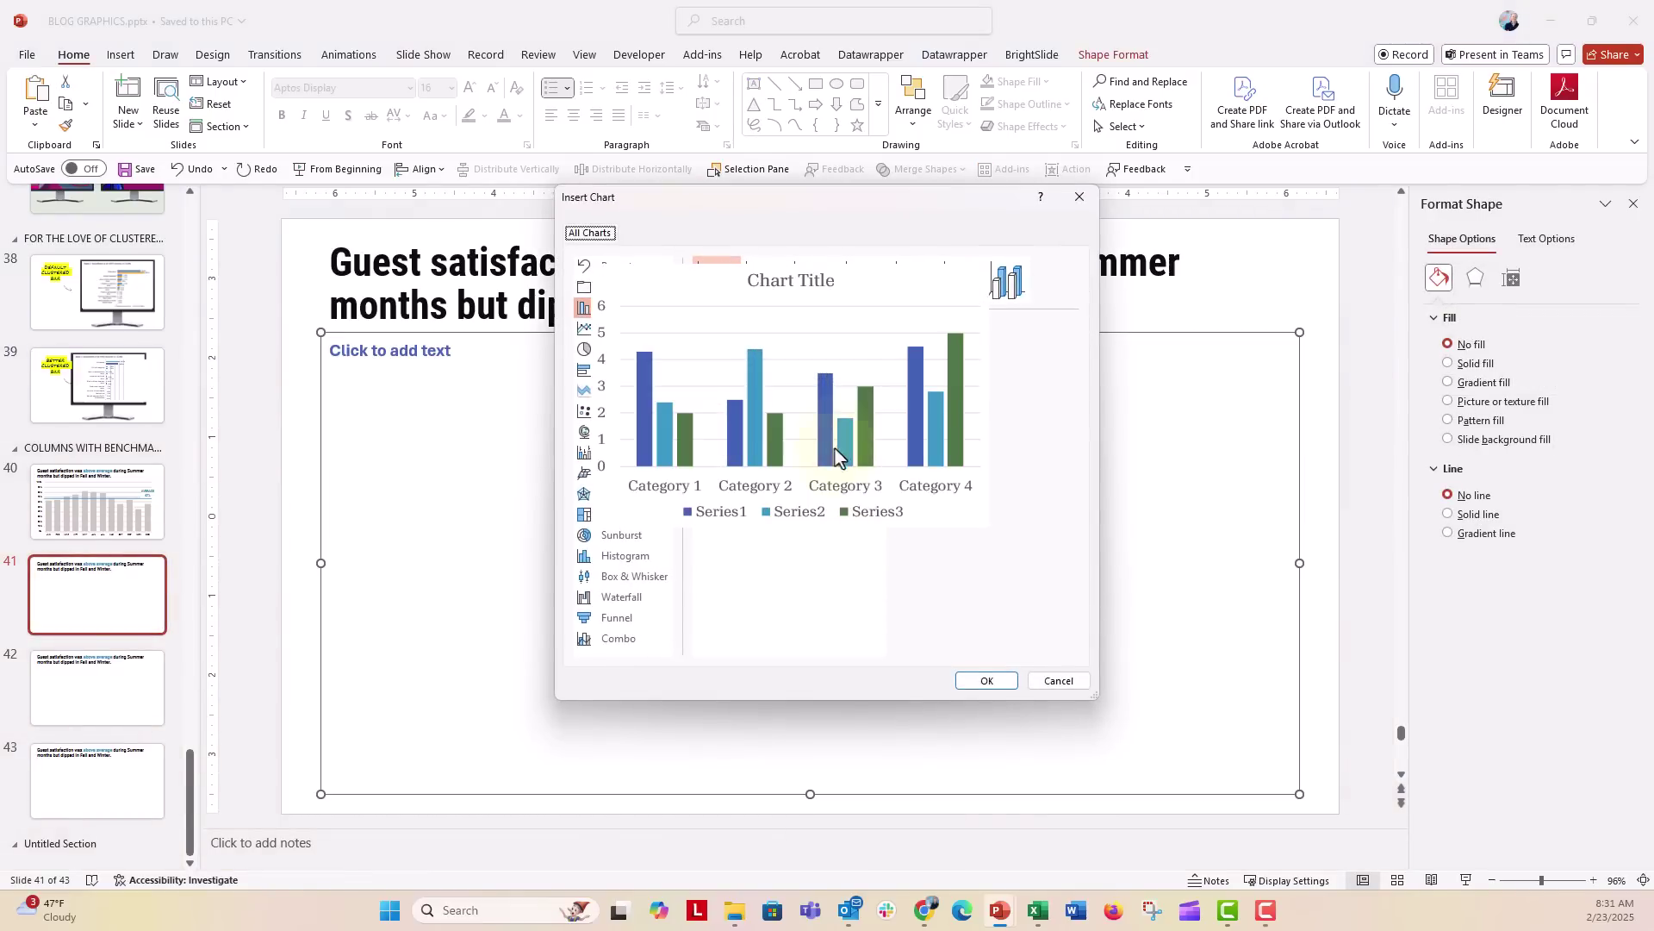
{"action": "left_click", "coordinate": [832, 432]}
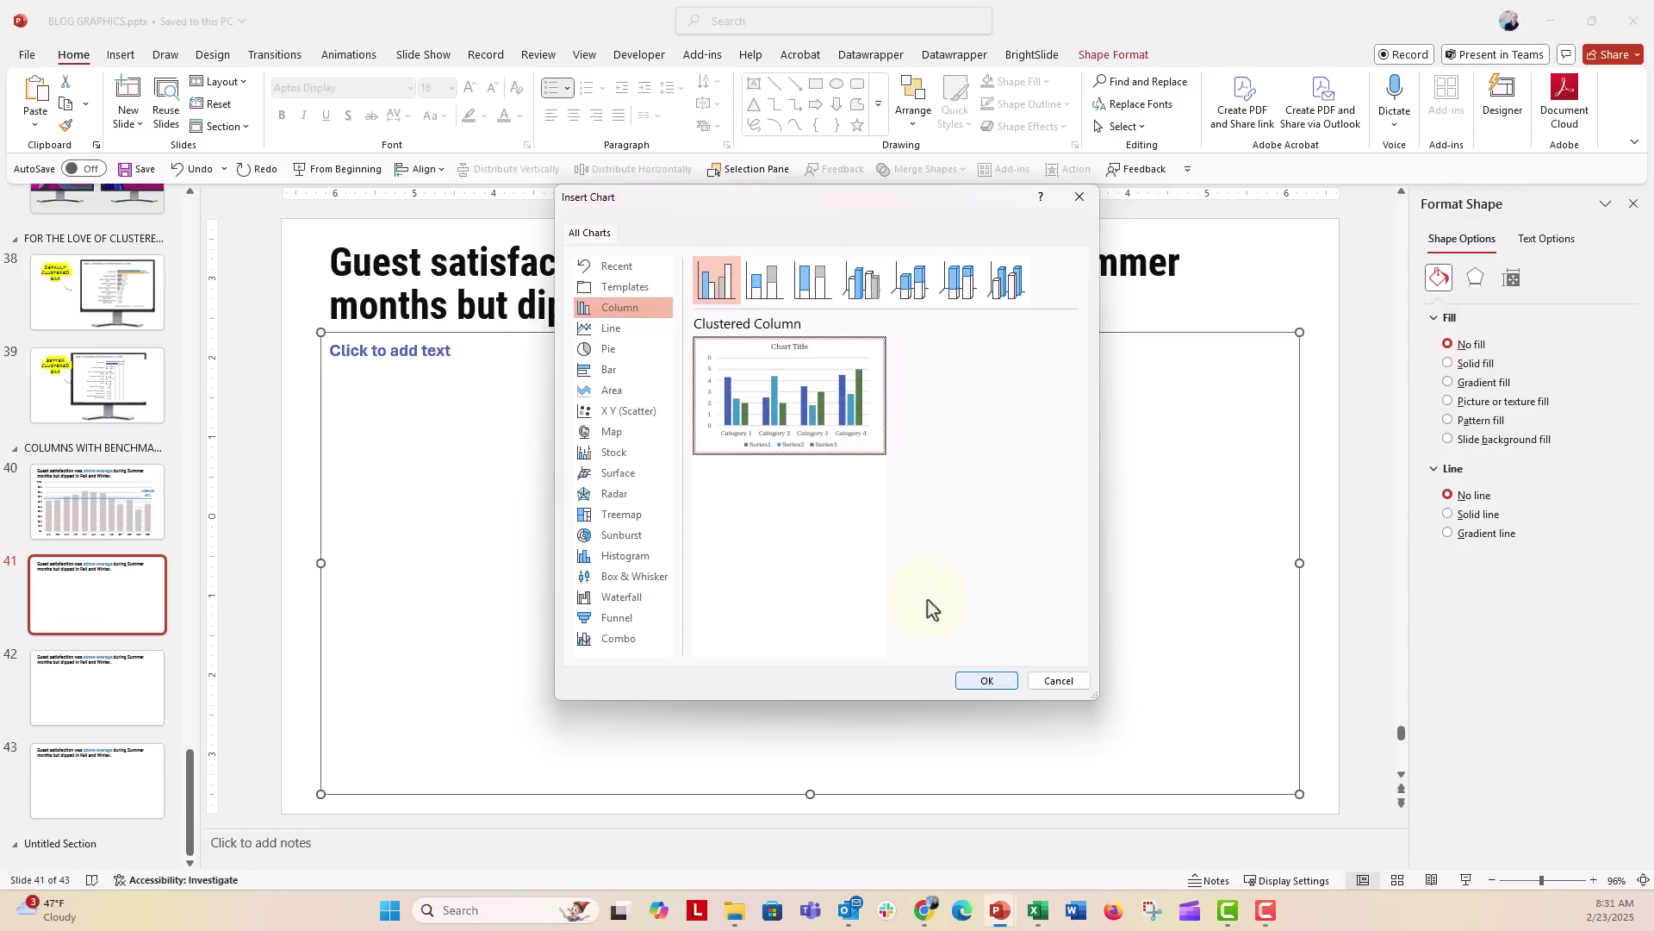
{"action": "left_click", "coordinate": [977, 680]}
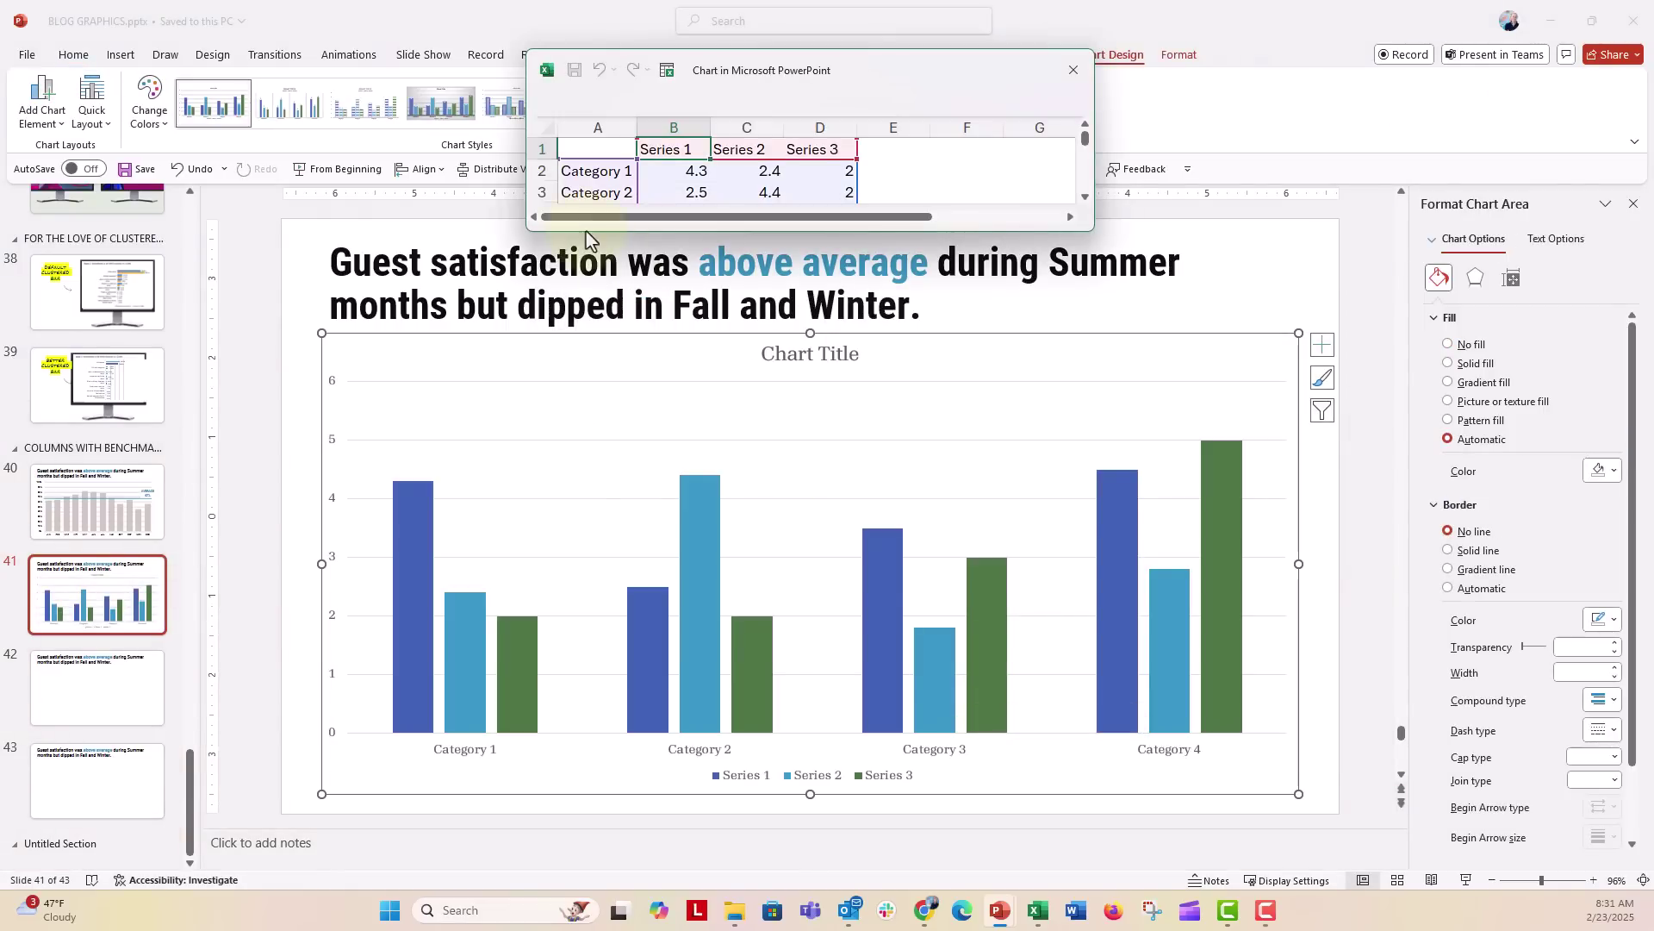
Step: Paste the copied table over the new chart's sample data from cell A1, delete the Series 3 column, and close the data sheet
{"action": "left_click_drag", "start_coordinate": [584, 231], "coordinate": [608, 441]}
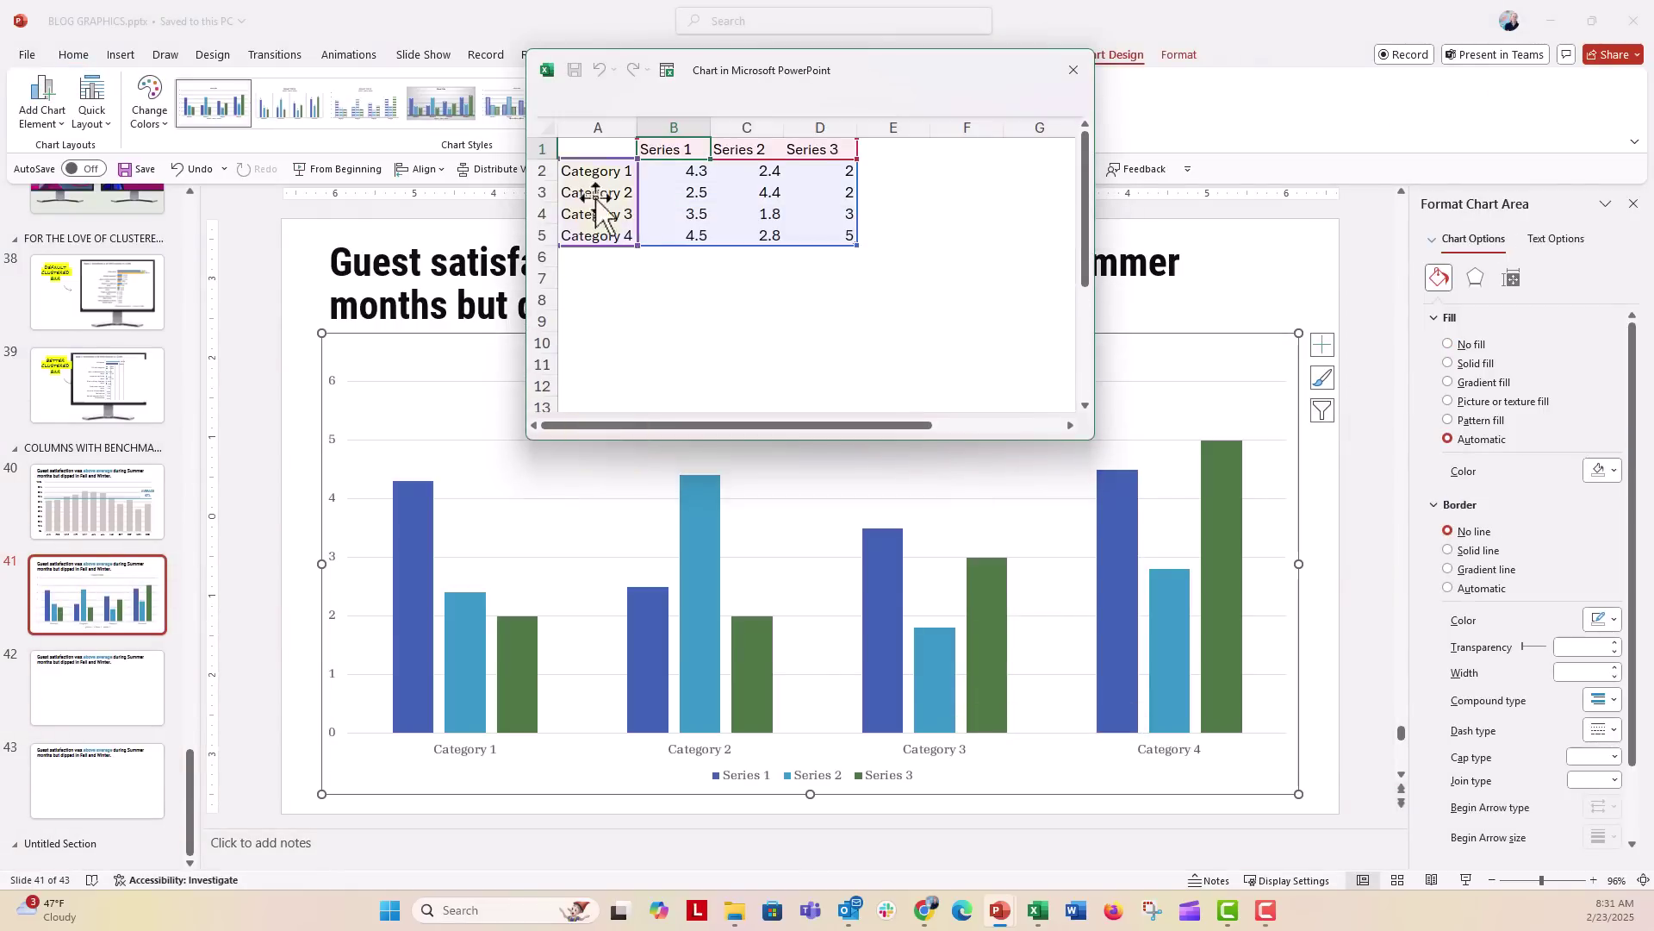
{"action": "key", "text": "ctrl+v"}
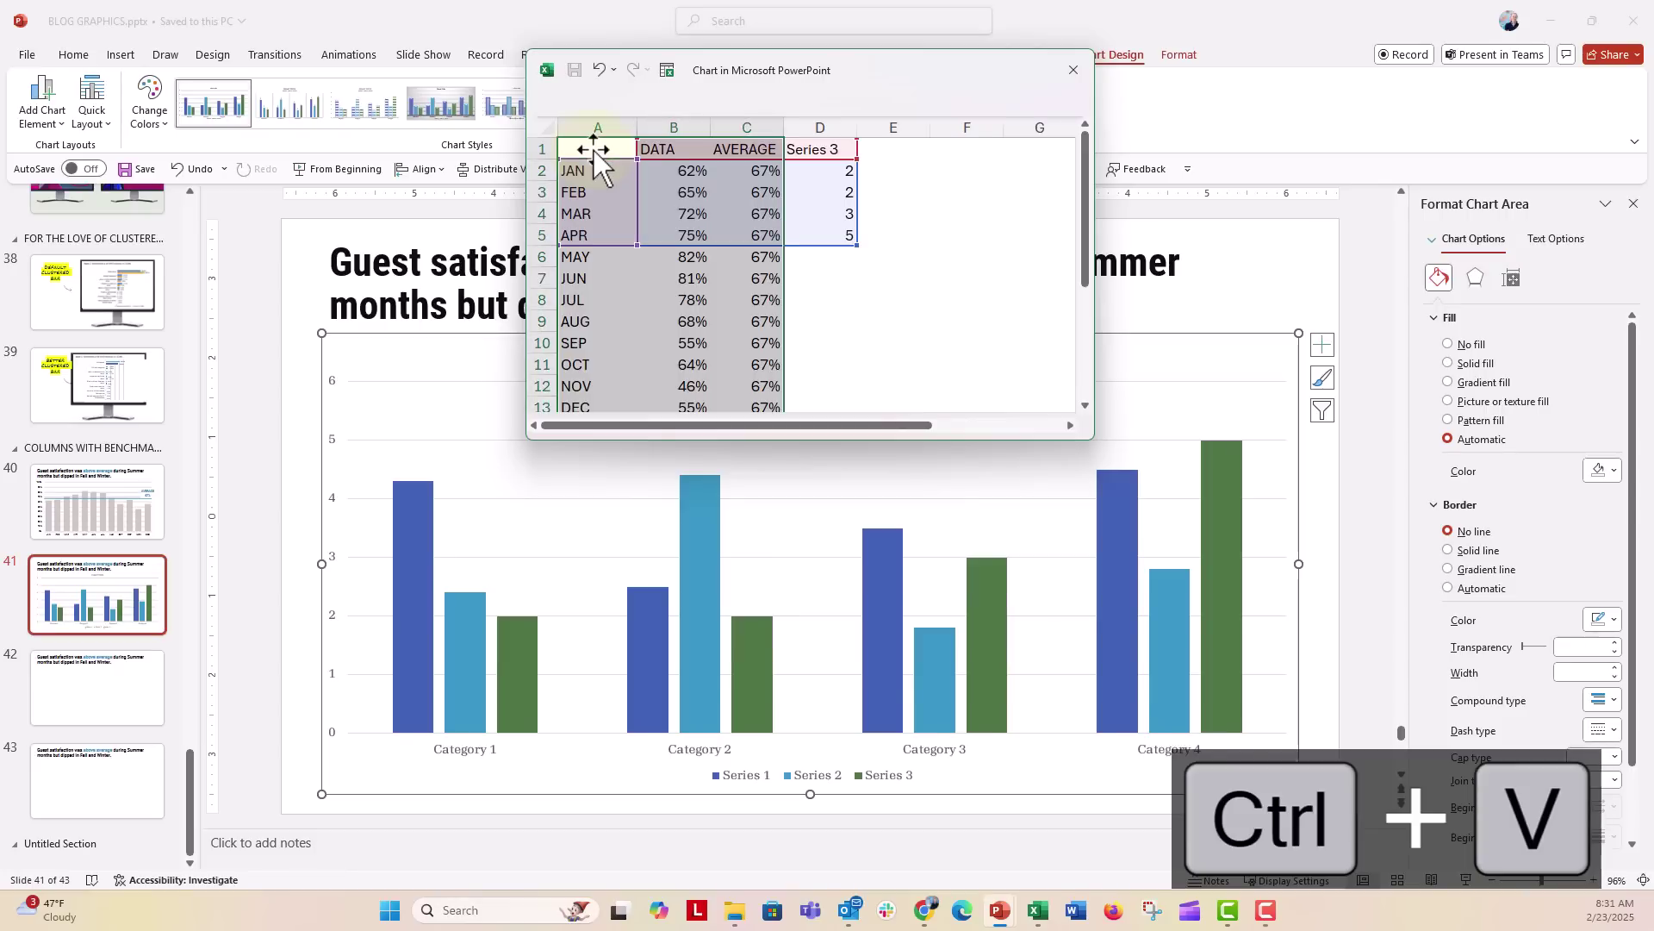
{"action": "left_click", "coordinate": [840, 128]}
{"action": "right_click", "coordinate": [842, 138]}
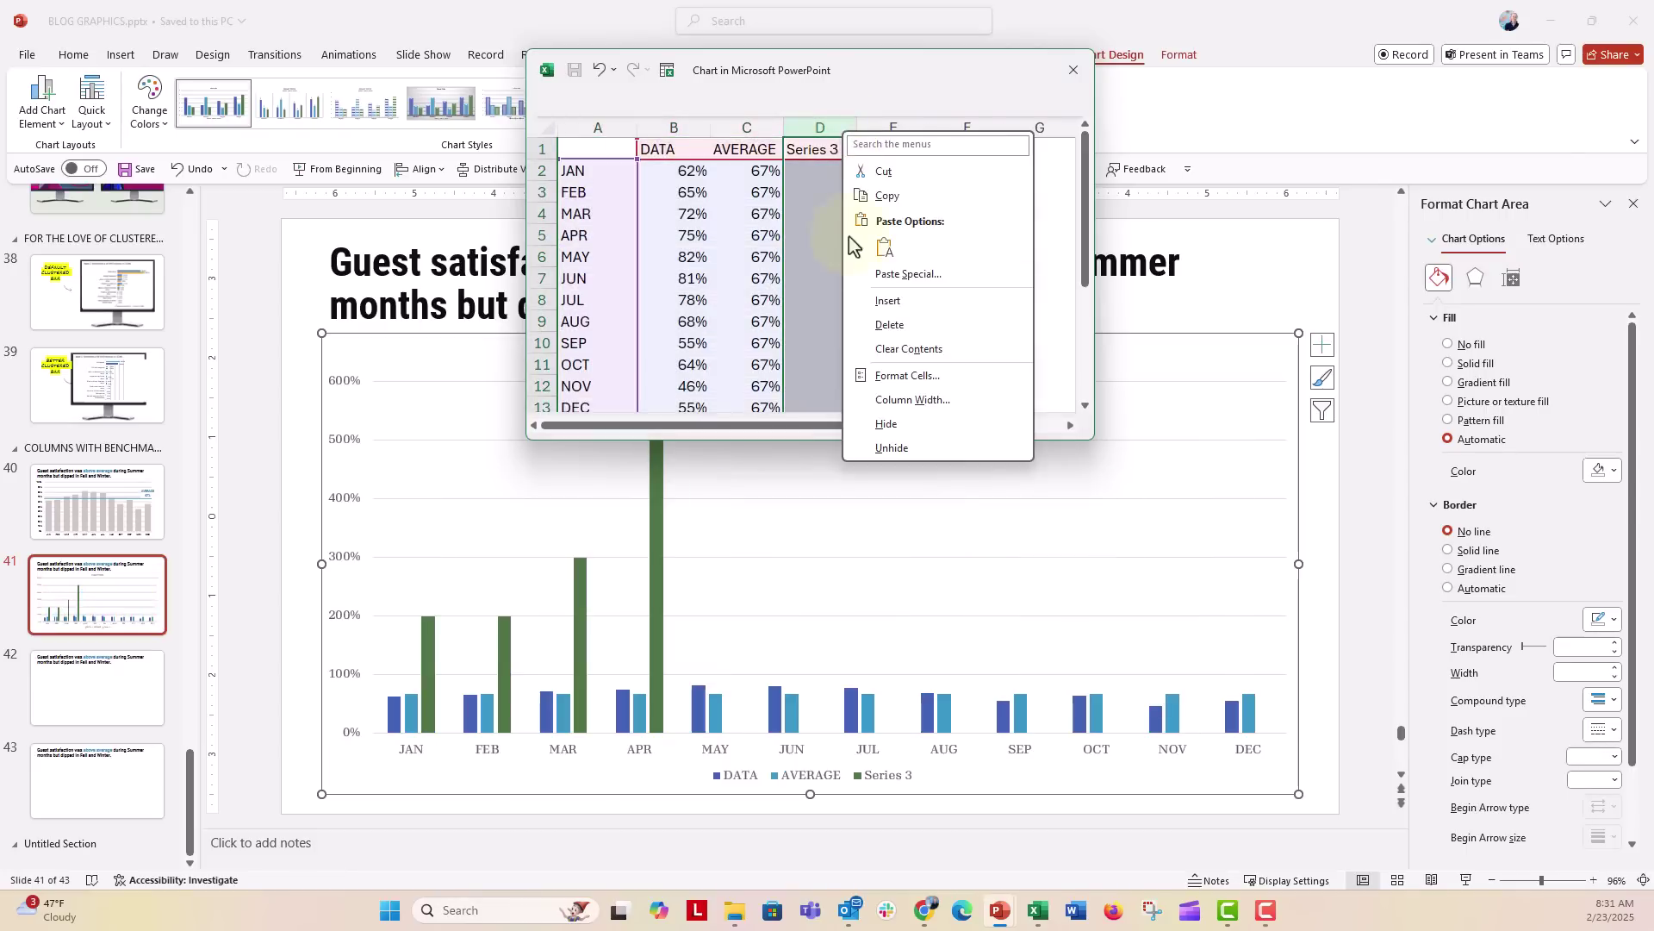
{"action": "left_click", "coordinate": [855, 322]}
{"action": "scroll", "coordinate": [857, 328], "scroll_direction": "down", "scroll_amount": 1}
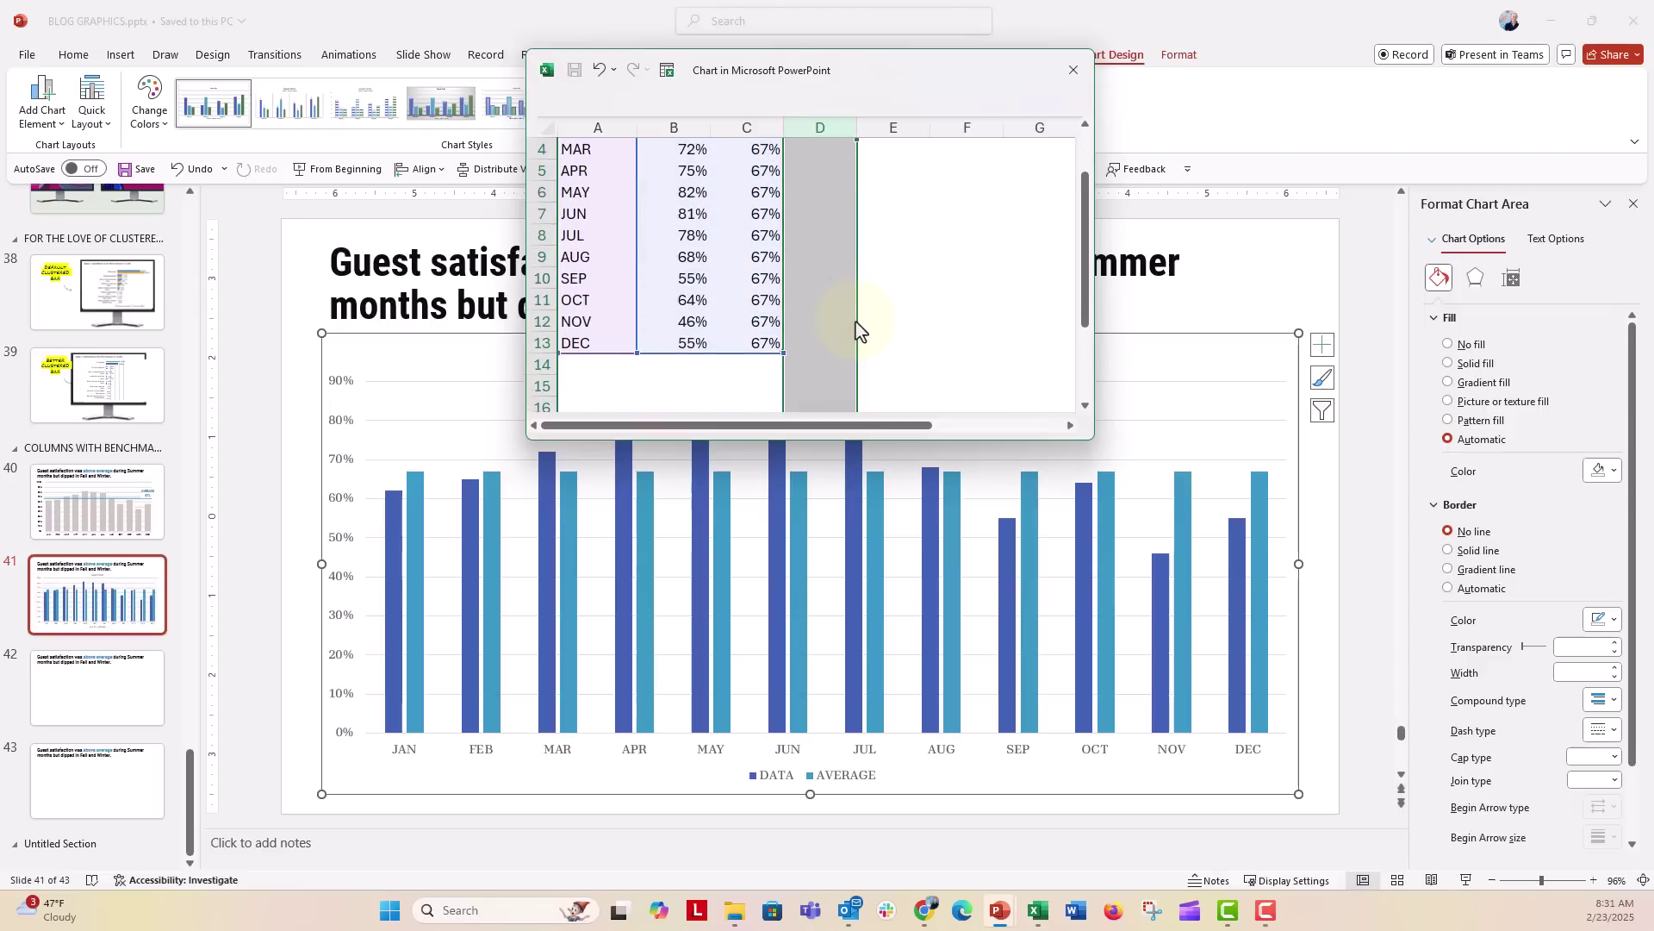
{"action": "scroll", "coordinate": [856, 328], "scroll_direction": "up", "scroll_amount": 1}
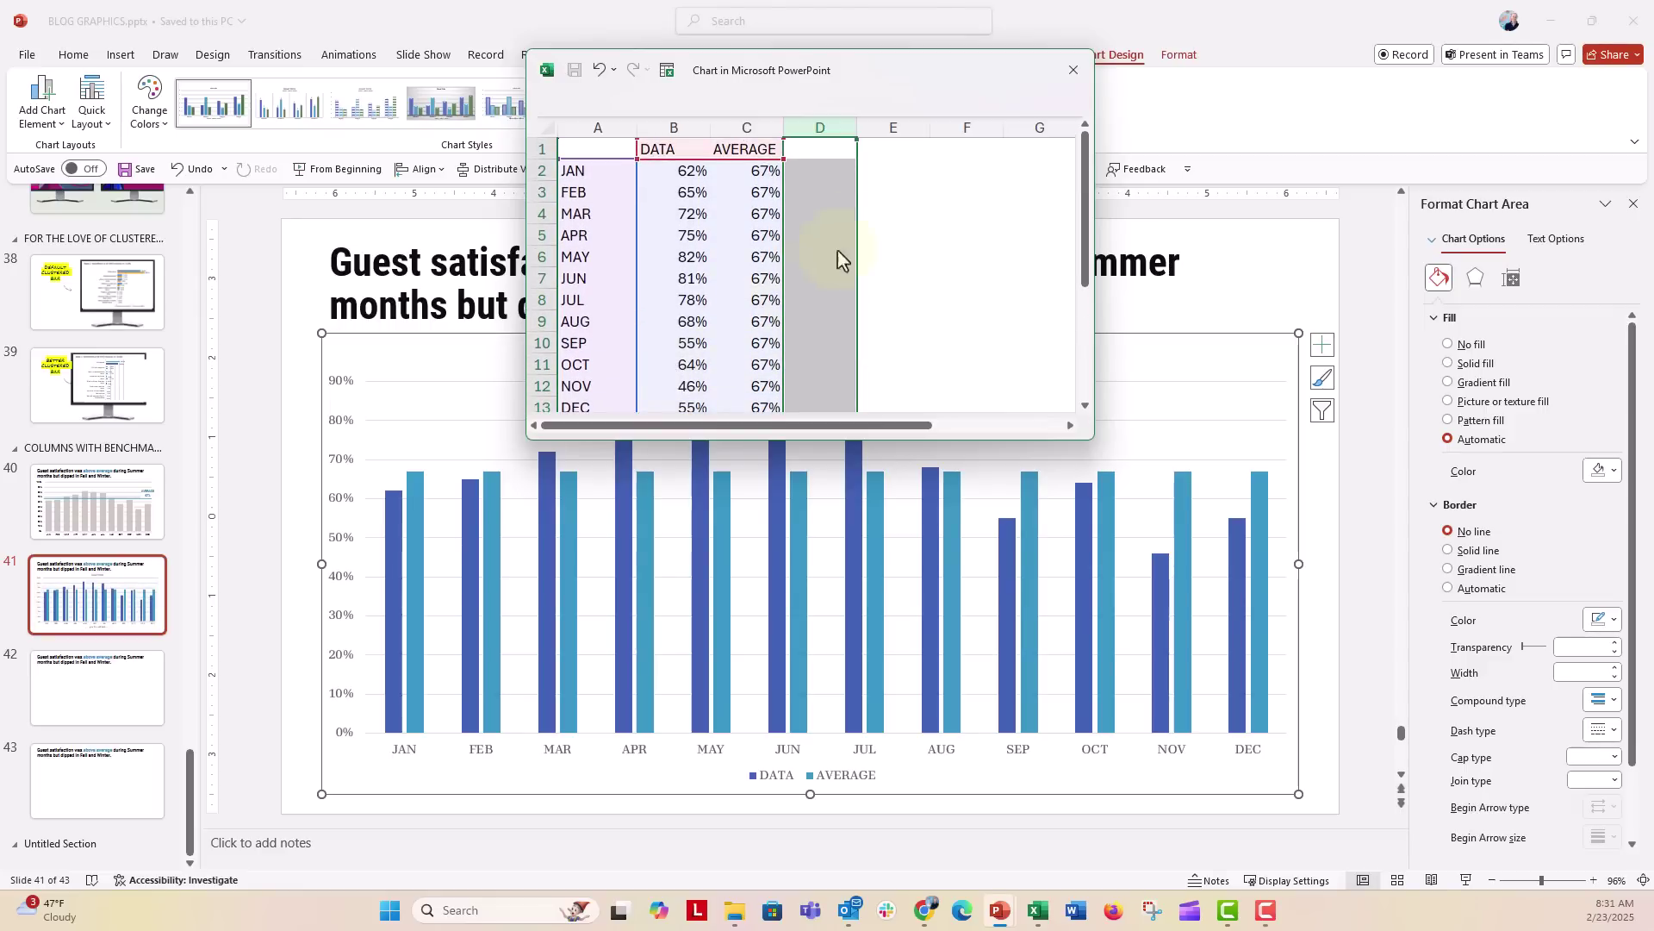
{"action": "left_click", "coordinate": [1074, 69]}
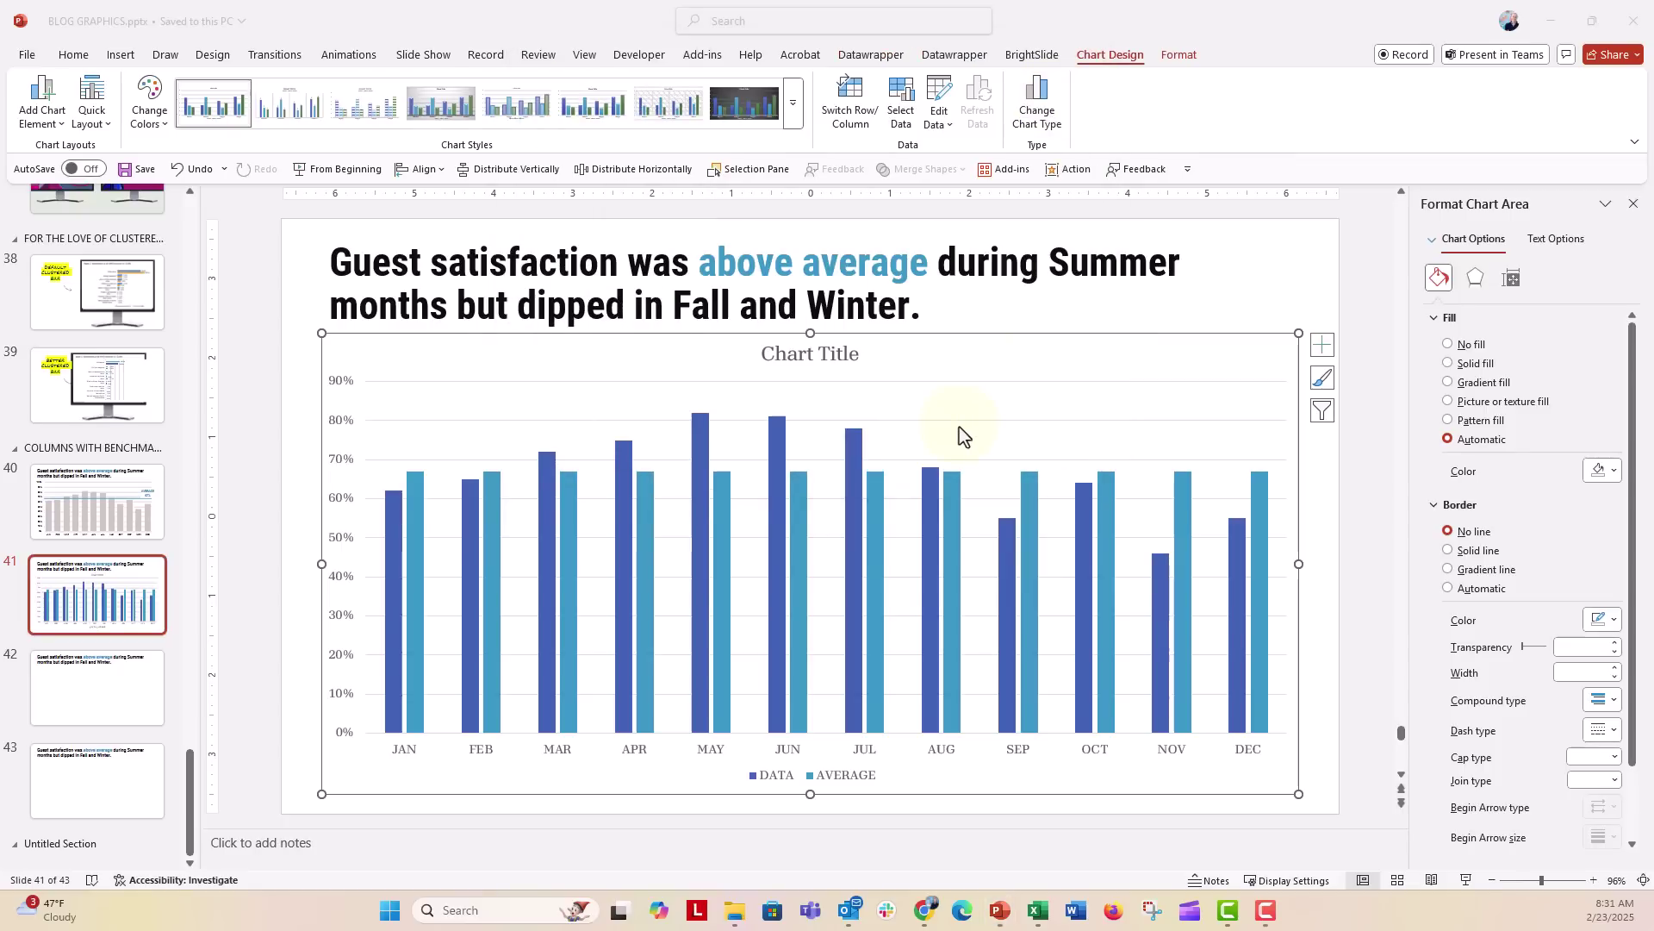
Step: Delete the chart title and the legend from the chart on slide 41
{"action": "left_click", "coordinate": [779, 360]}
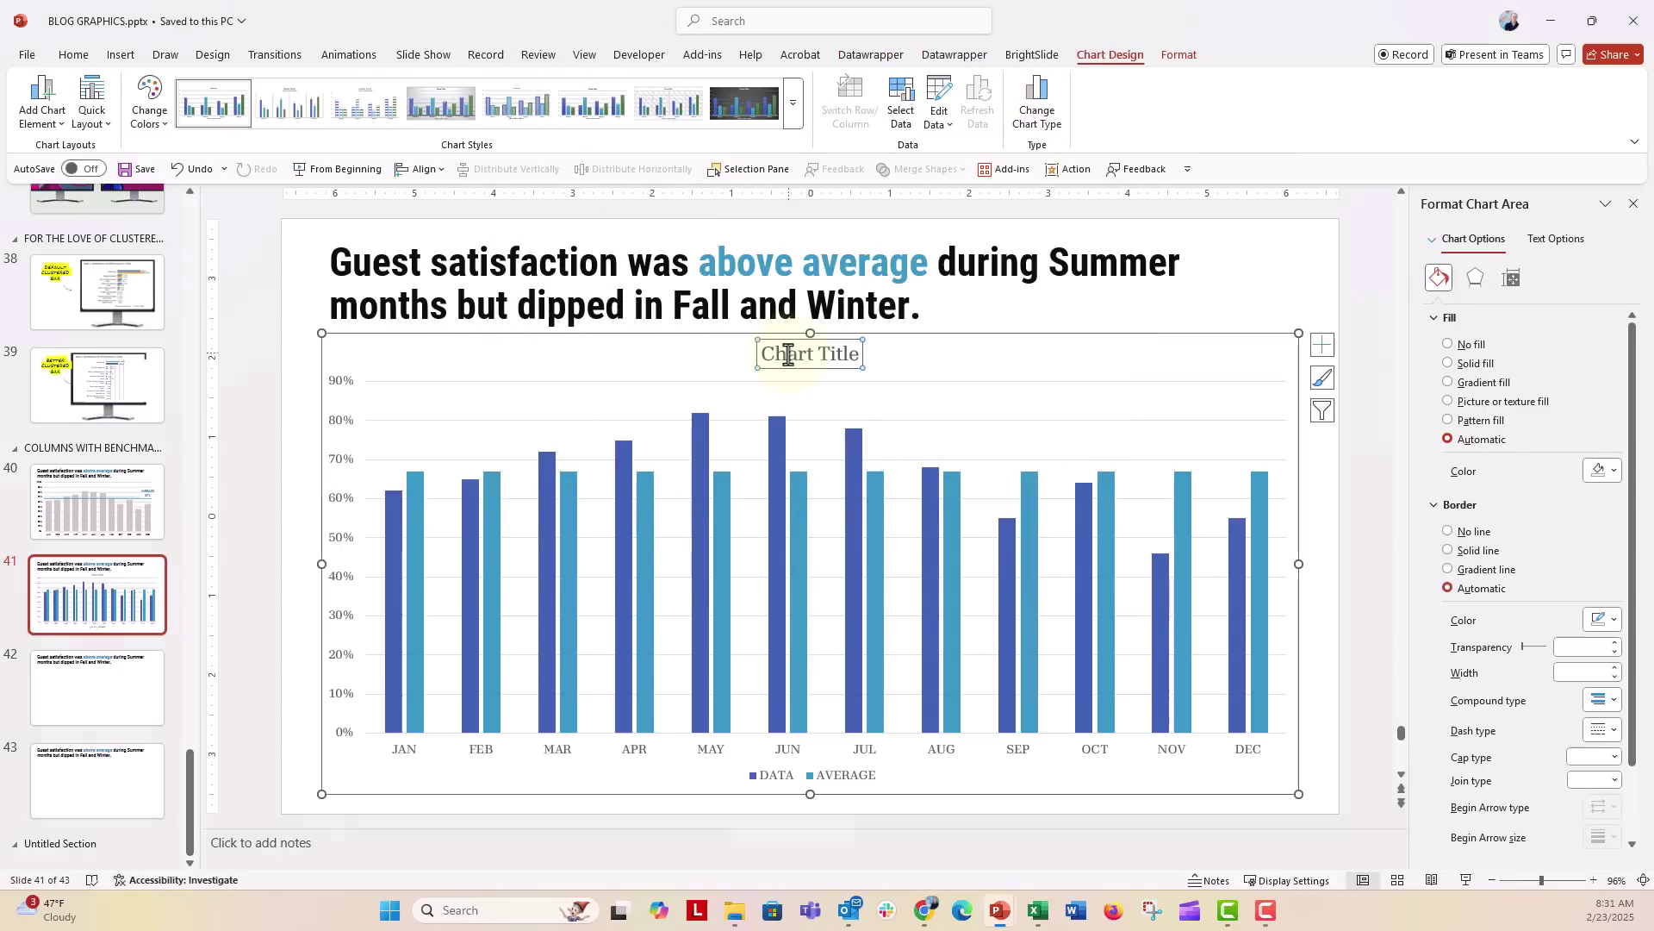
{"action": "key", "text": "Delete"}
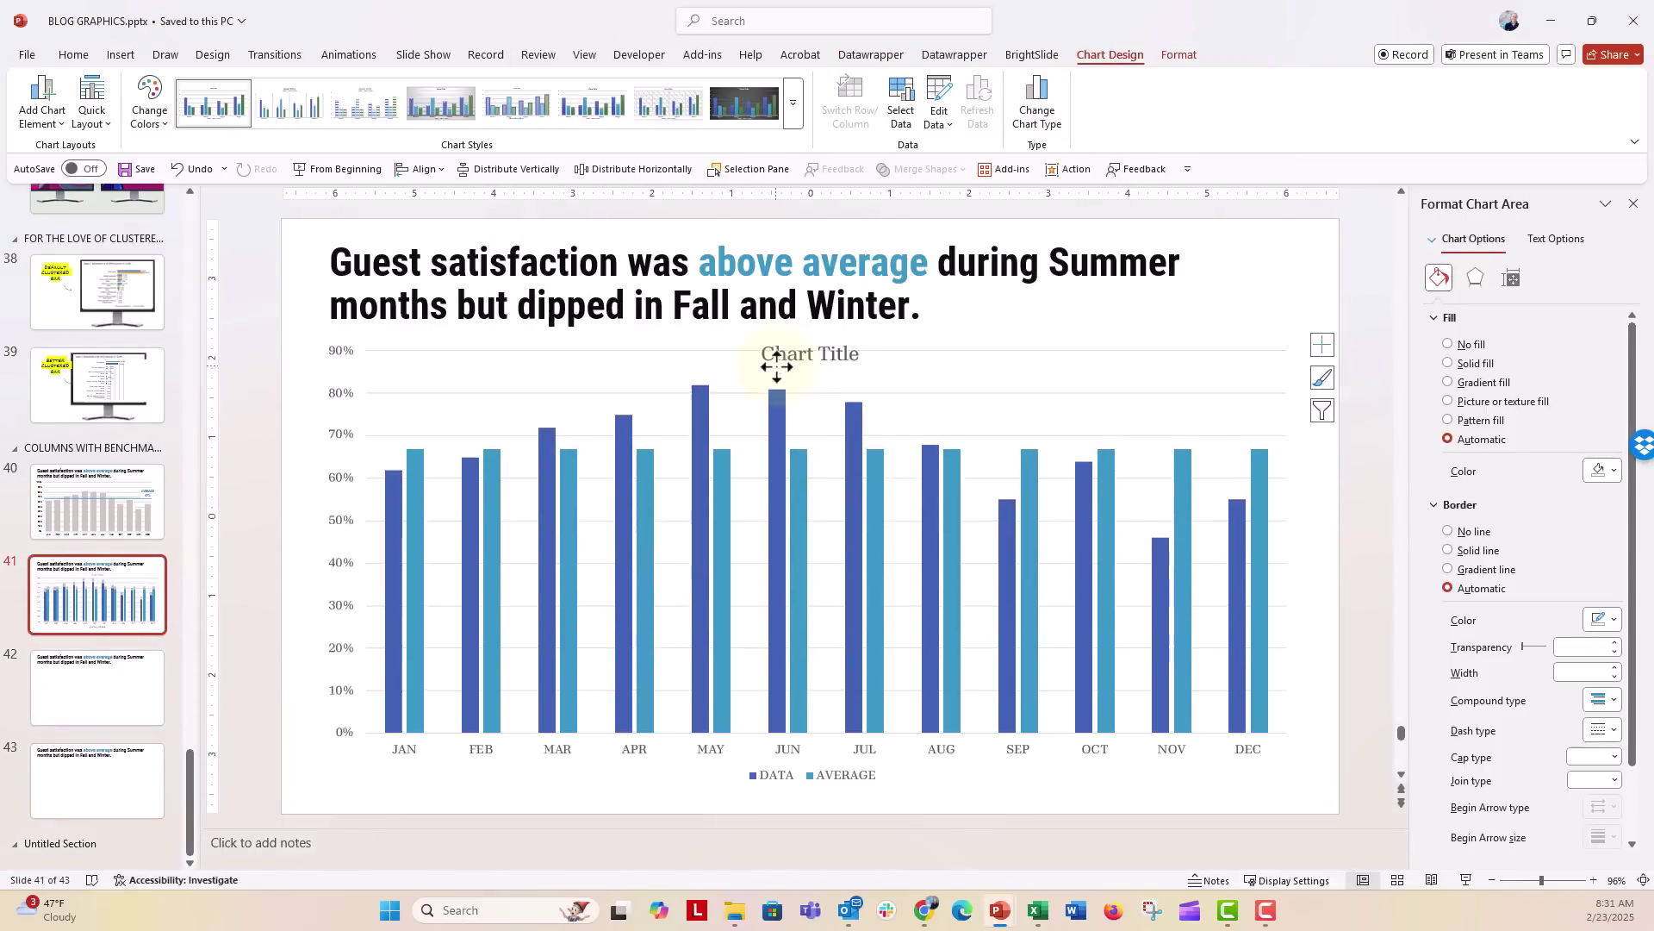
{"action": "left_click", "coordinate": [764, 769]}
{"action": "key", "text": "Delete"}
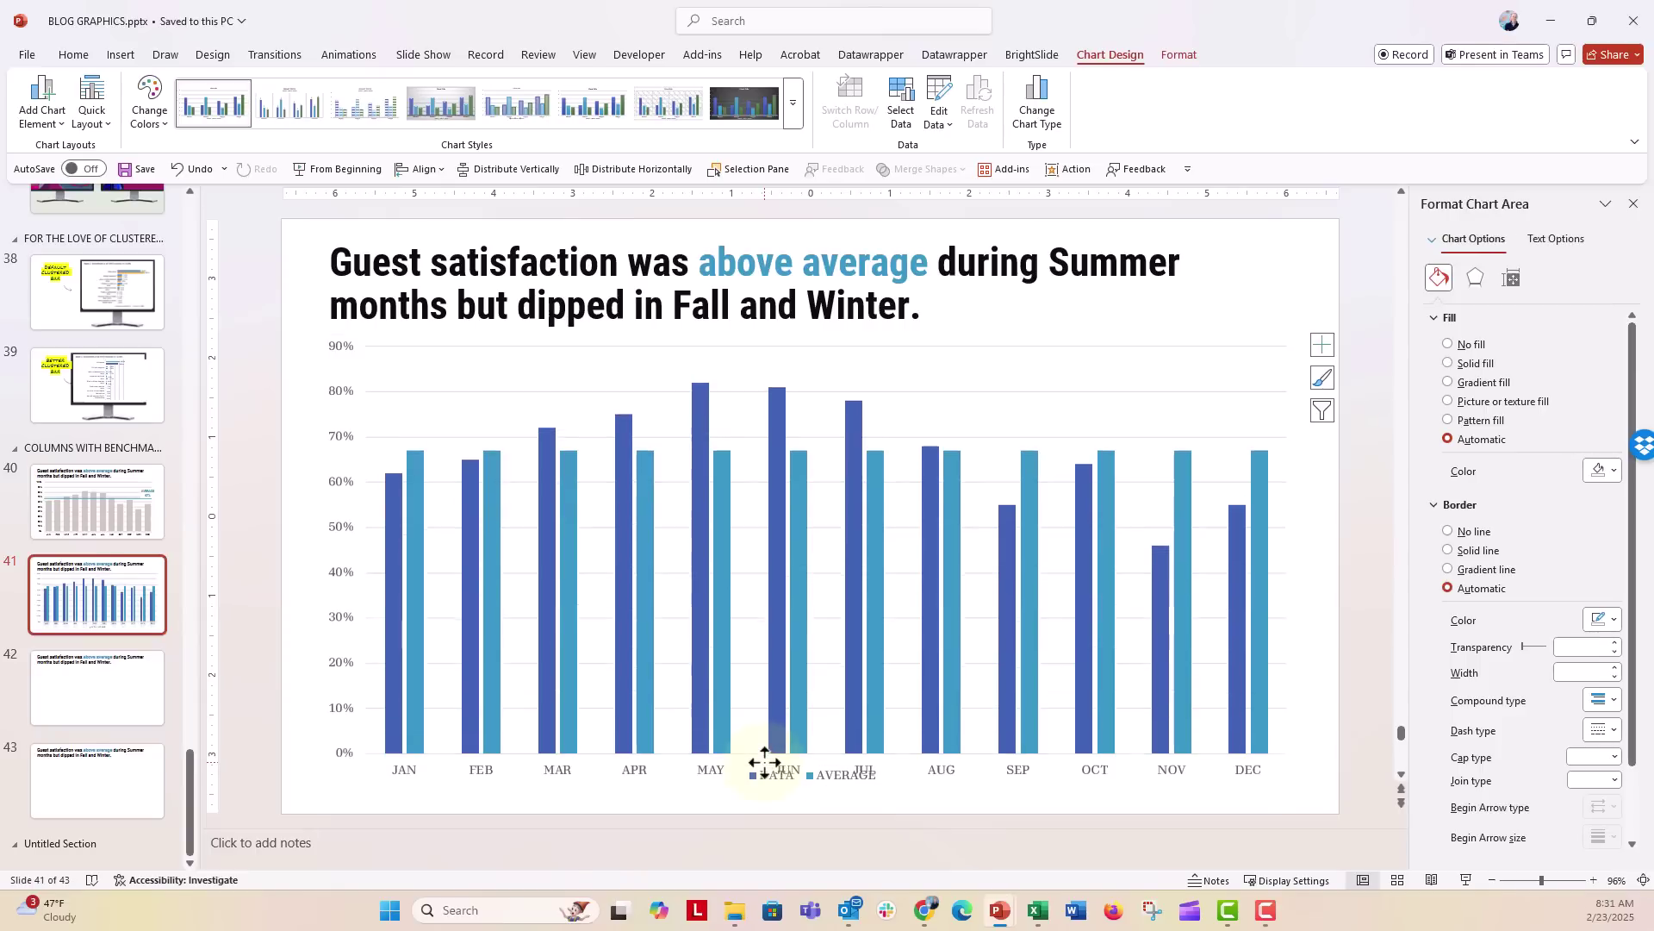
Step: Set the font of all text in the chart on slide 41 to Aptos Narrow
{"action": "left_click", "coordinate": [331, 392]}
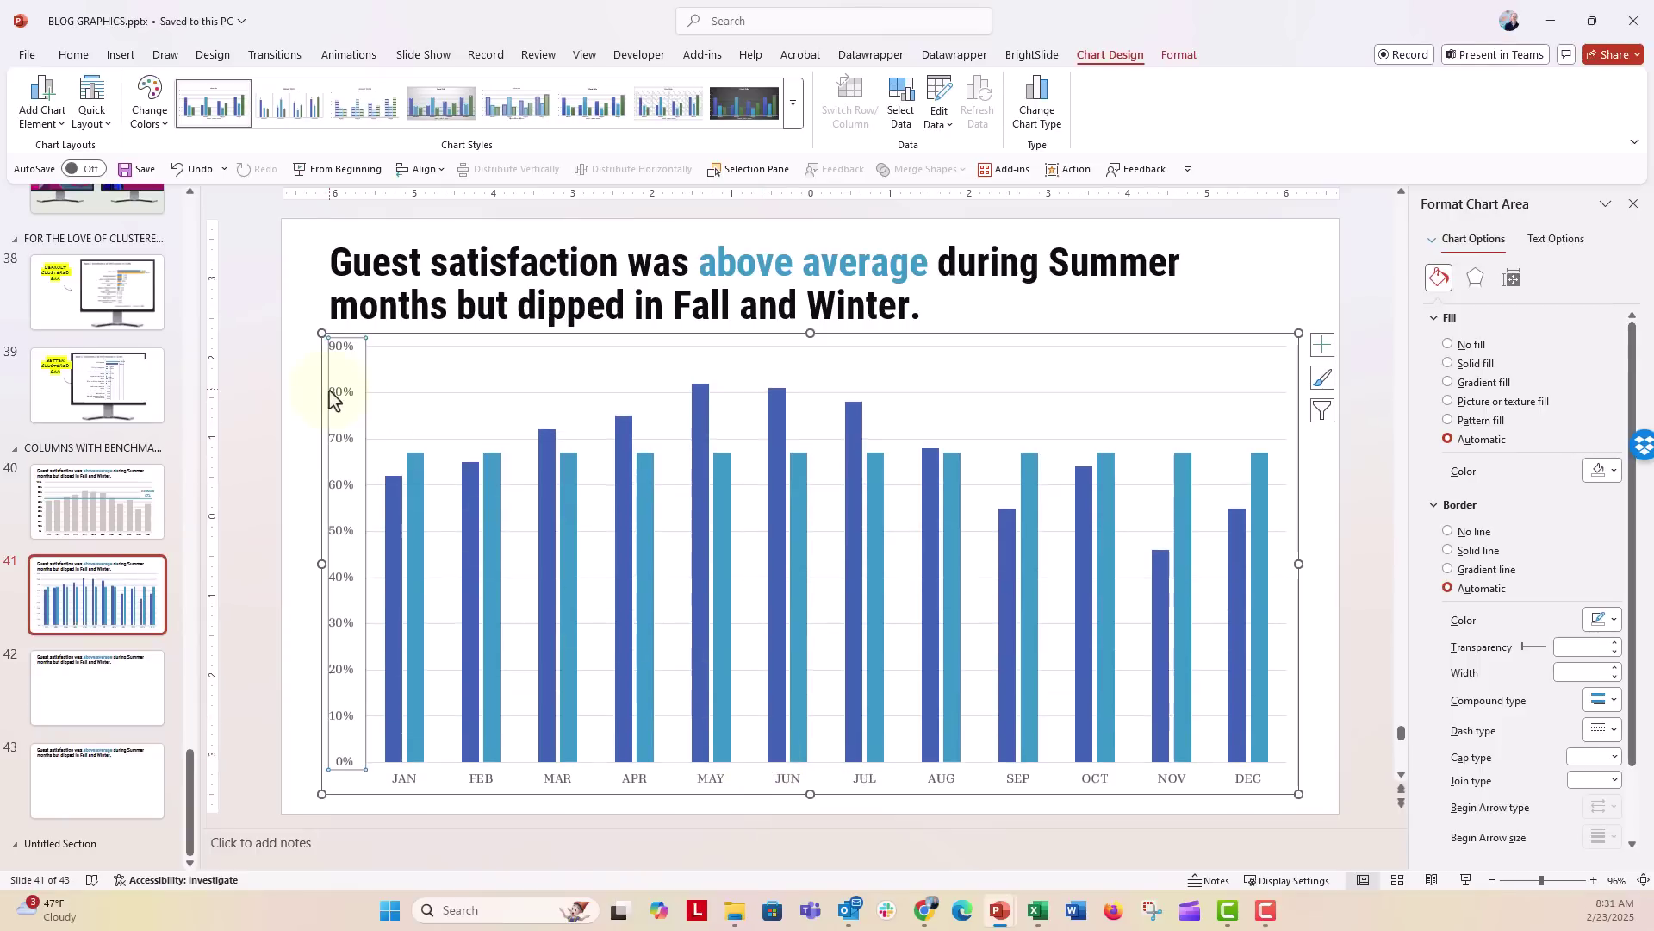
{"action": "key", "text": "Escape"}
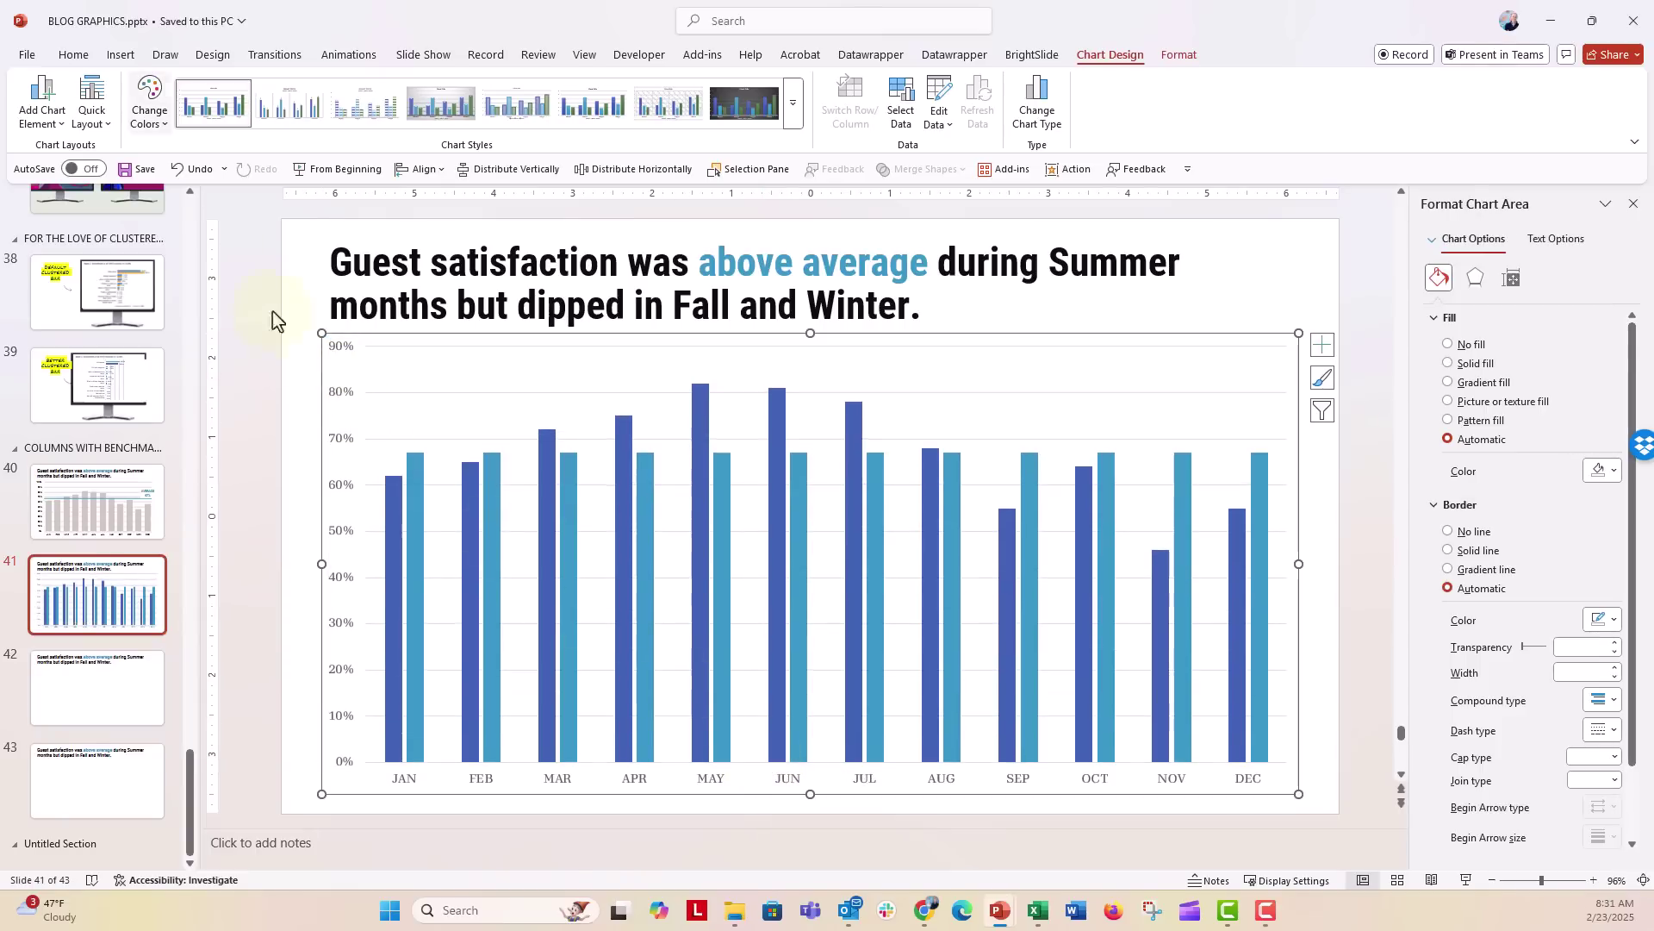
{"action": "left_click", "coordinate": [74, 54]}
{"action": "left_click", "coordinate": [311, 87]}
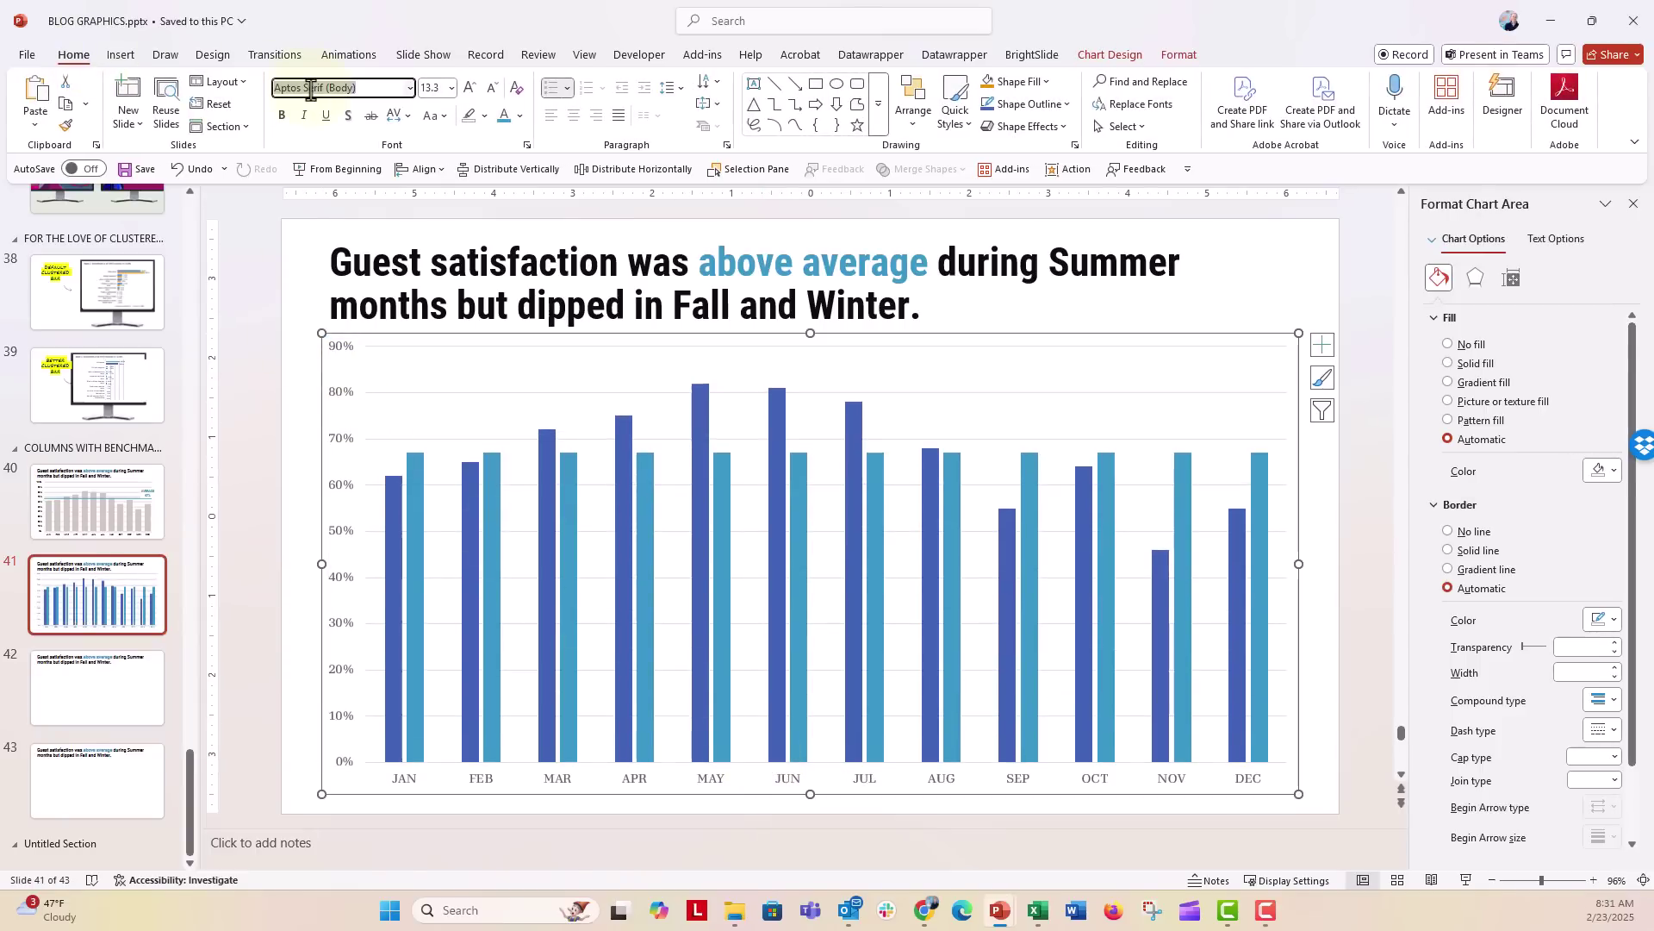
{"action": "type", "text": "Aptos ENarrow"}
{"action": "key", "text": "Return"}
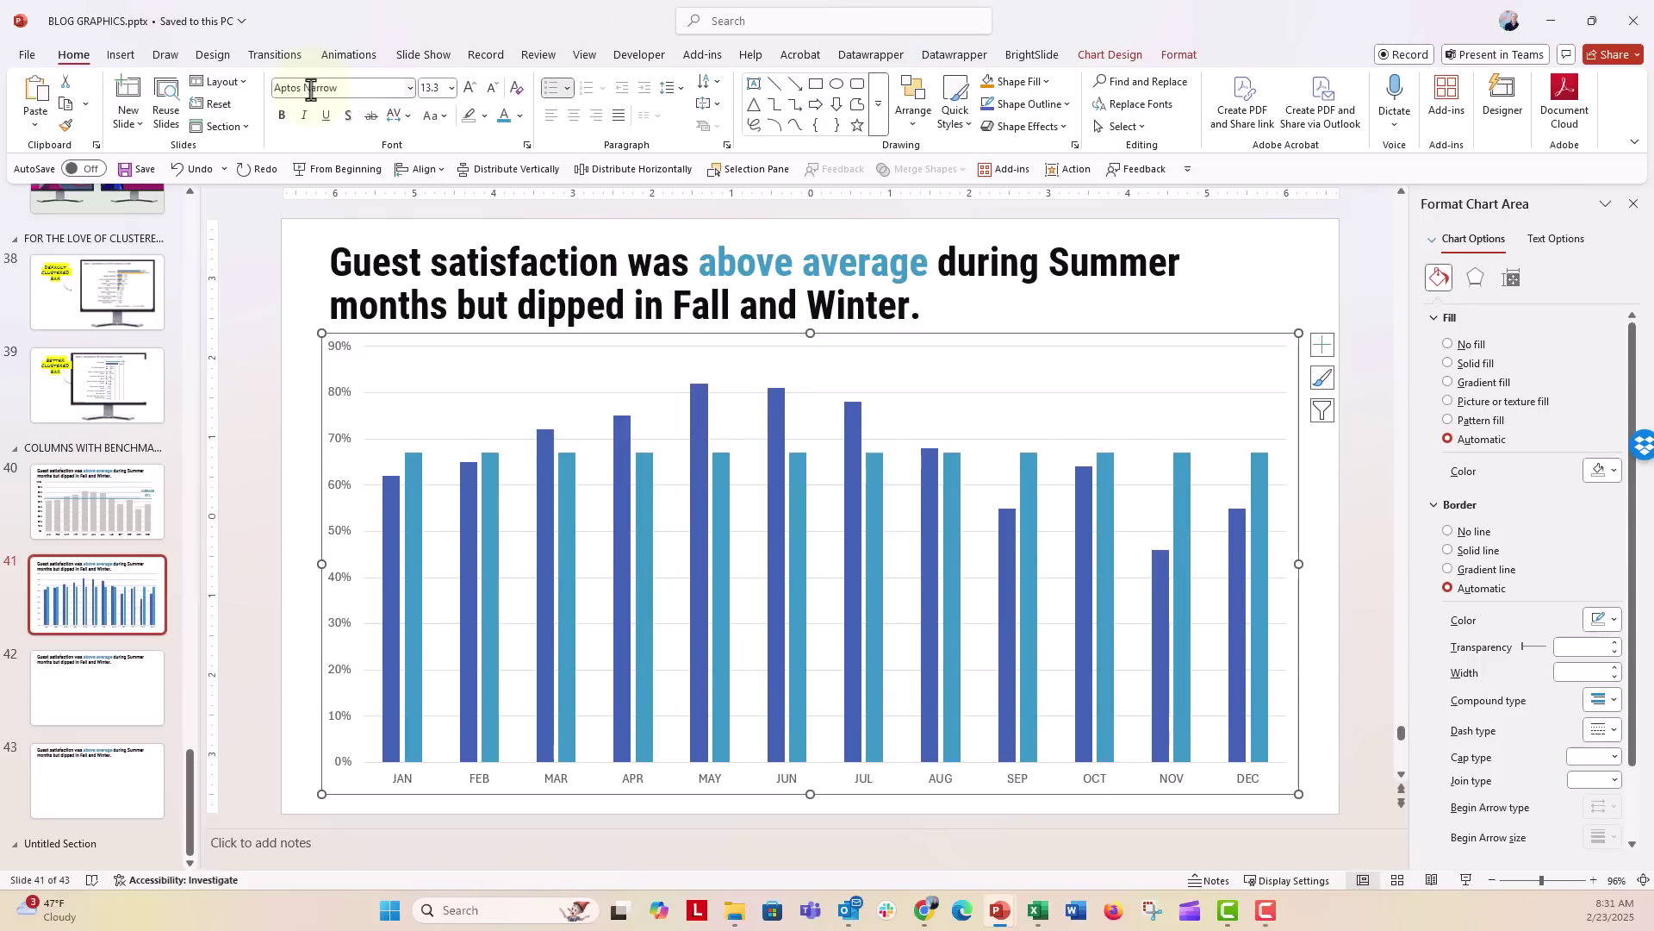
Step: Make all the chart's text black and increase its size to 18 pt
{"action": "left_click", "coordinate": [519, 116]}
{"action": "left_click", "coordinate": [531, 203]}
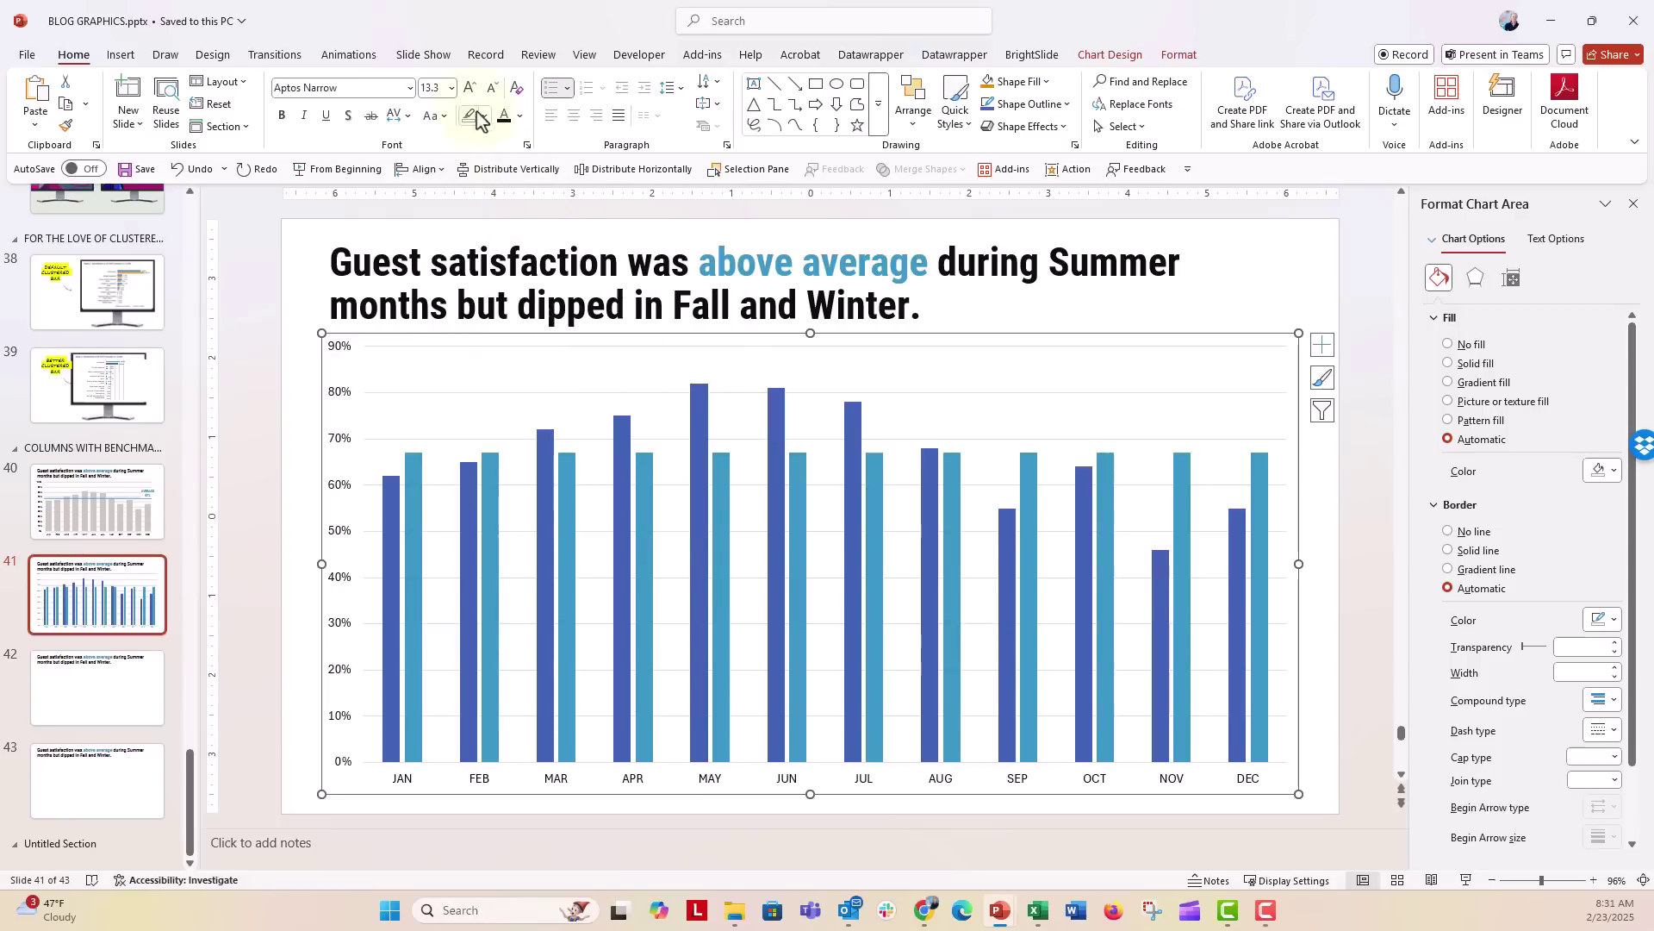
{"action": "left_click", "coordinate": [470, 87]}
{"action": "left_click", "coordinate": [470, 88]}
{"action": "left_click", "coordinate": [469, 87]}
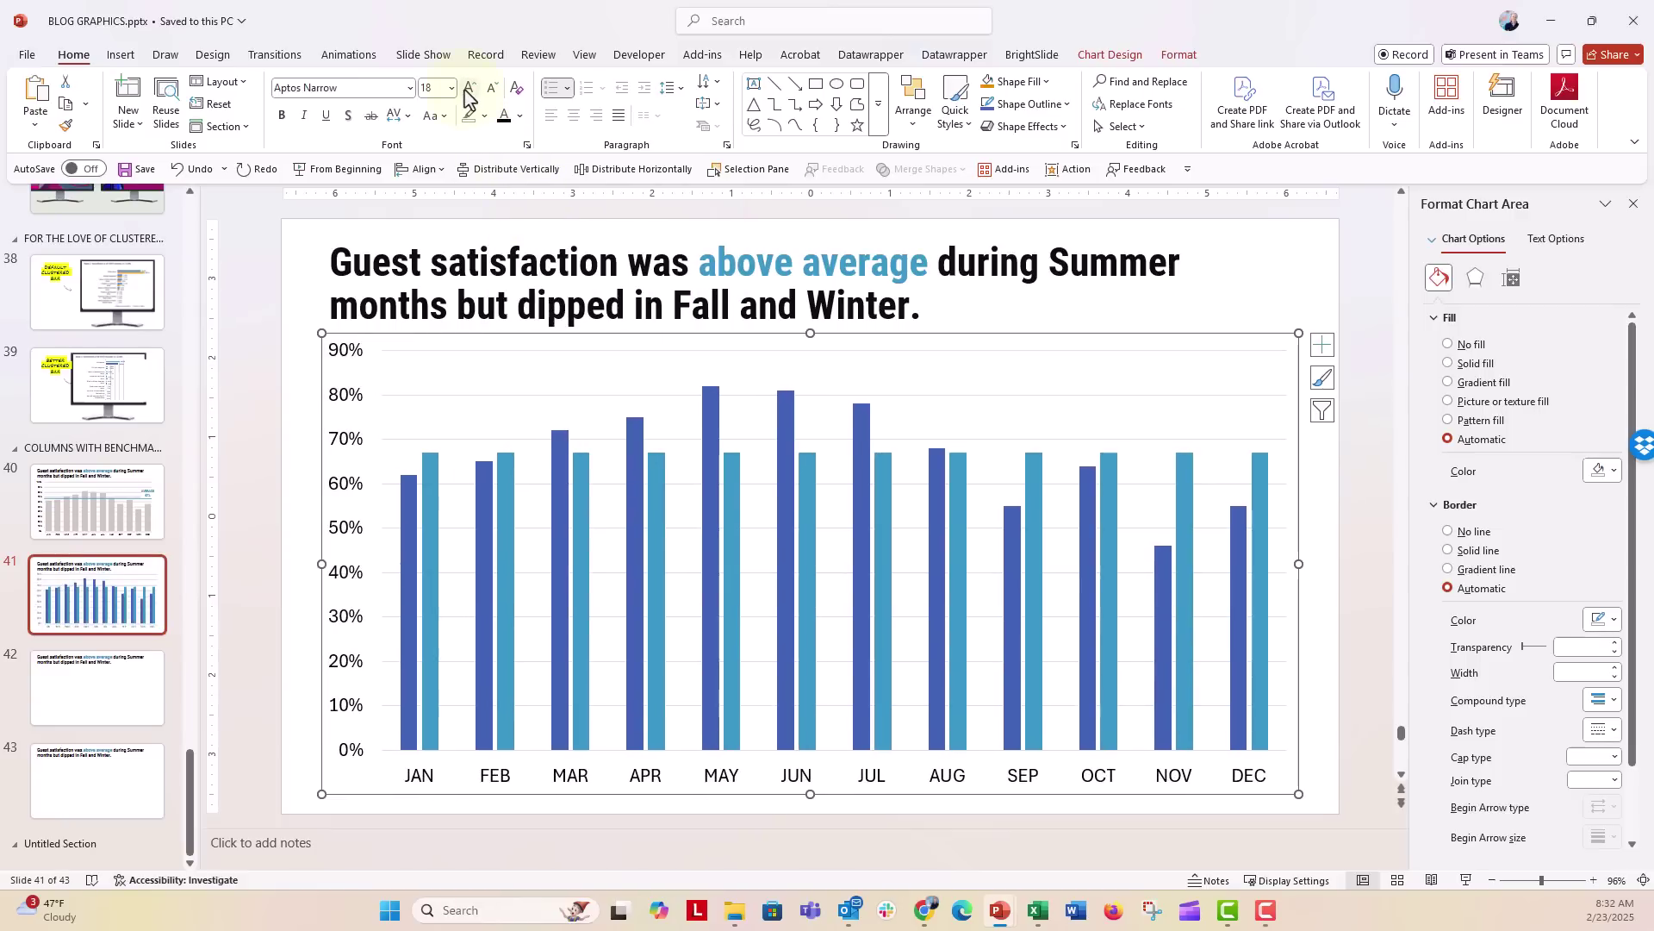
{"action": "left_click", "coordinate": [495, 780]}
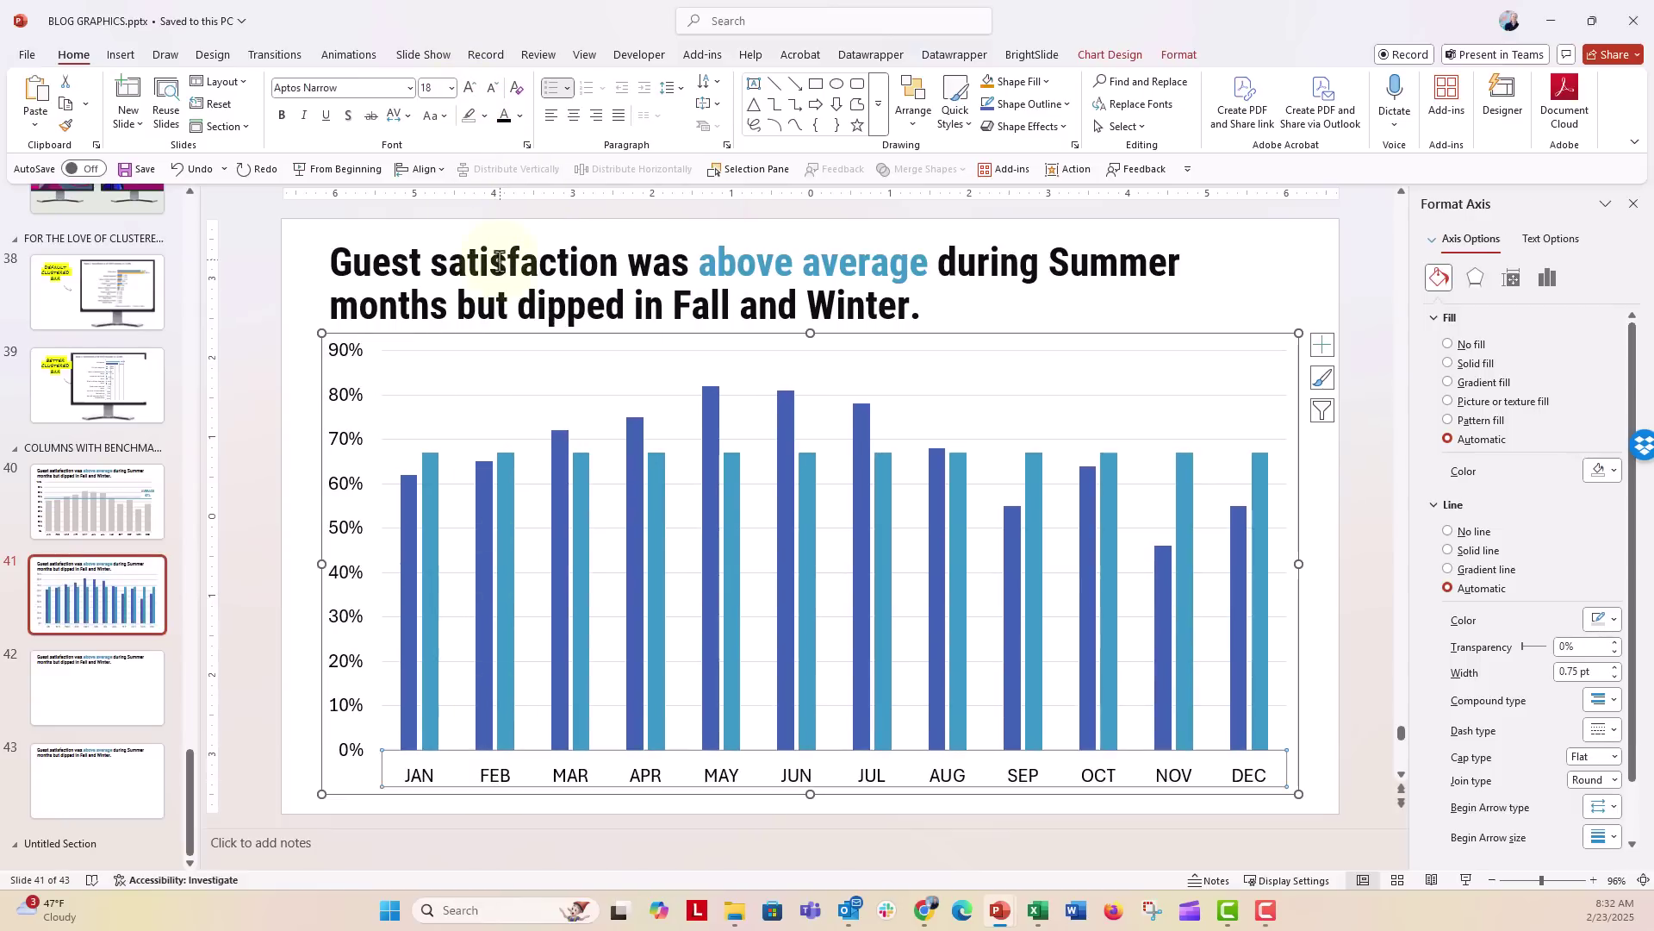
{"action": "left_click", "coordinate": [313, 484]}
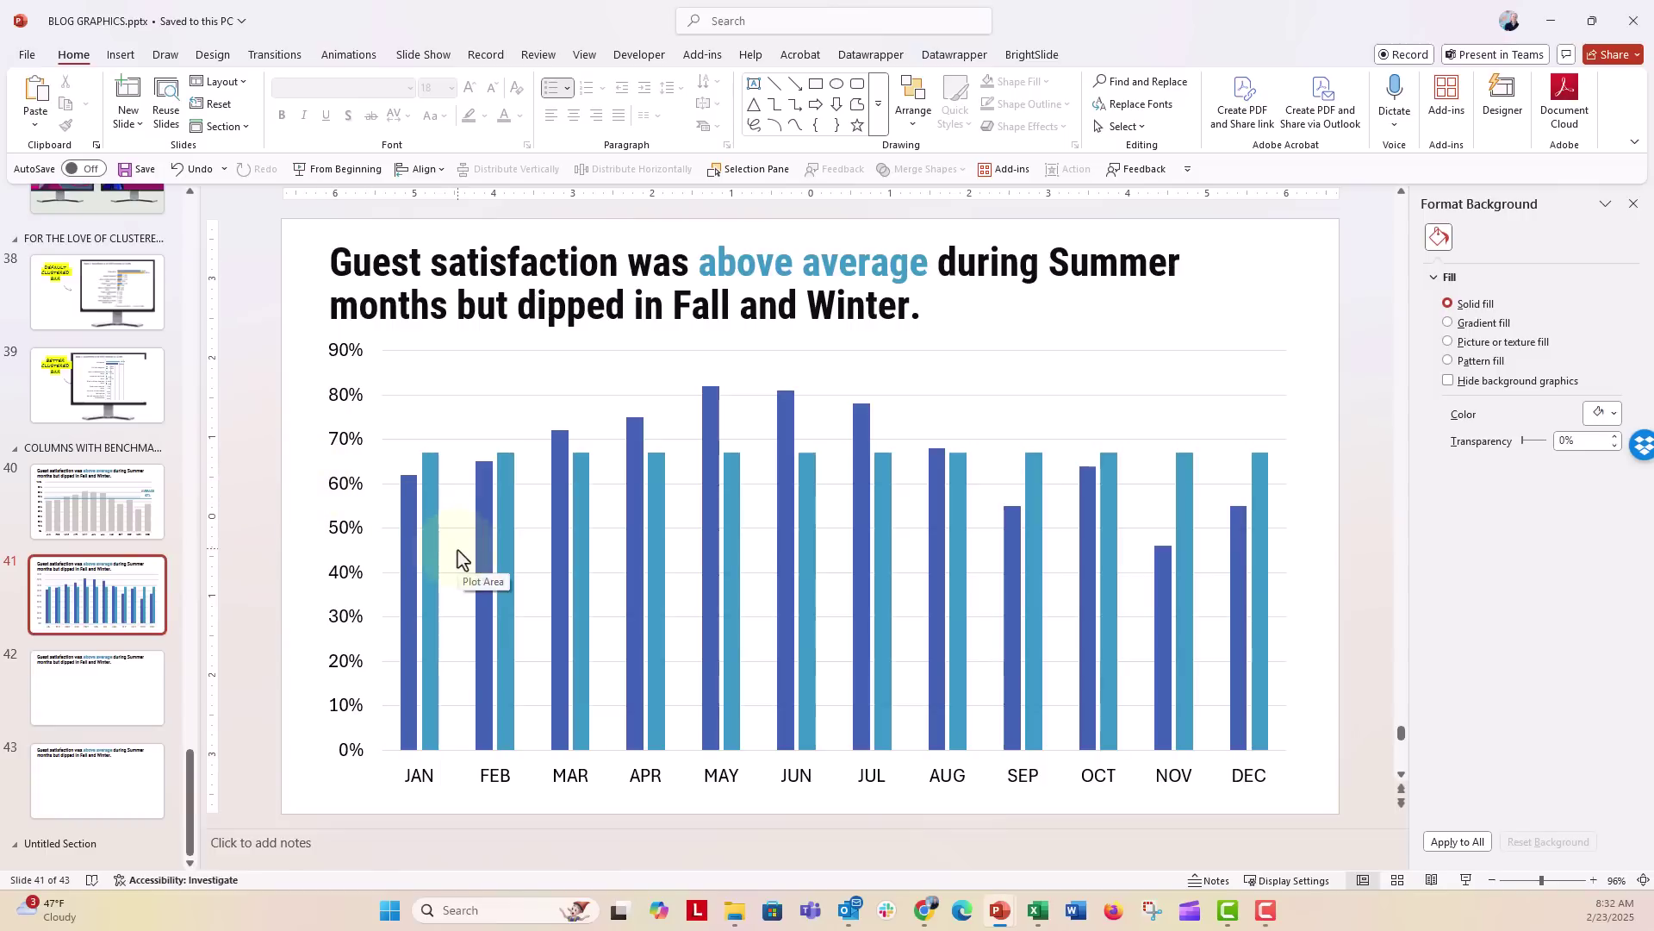
Step: Change the chart on slide 41 to a Clustered Column - Line combo, with DATA as columns and AVERAGE as a line
{"action": "left_click", "coordinate": [546, 529]}
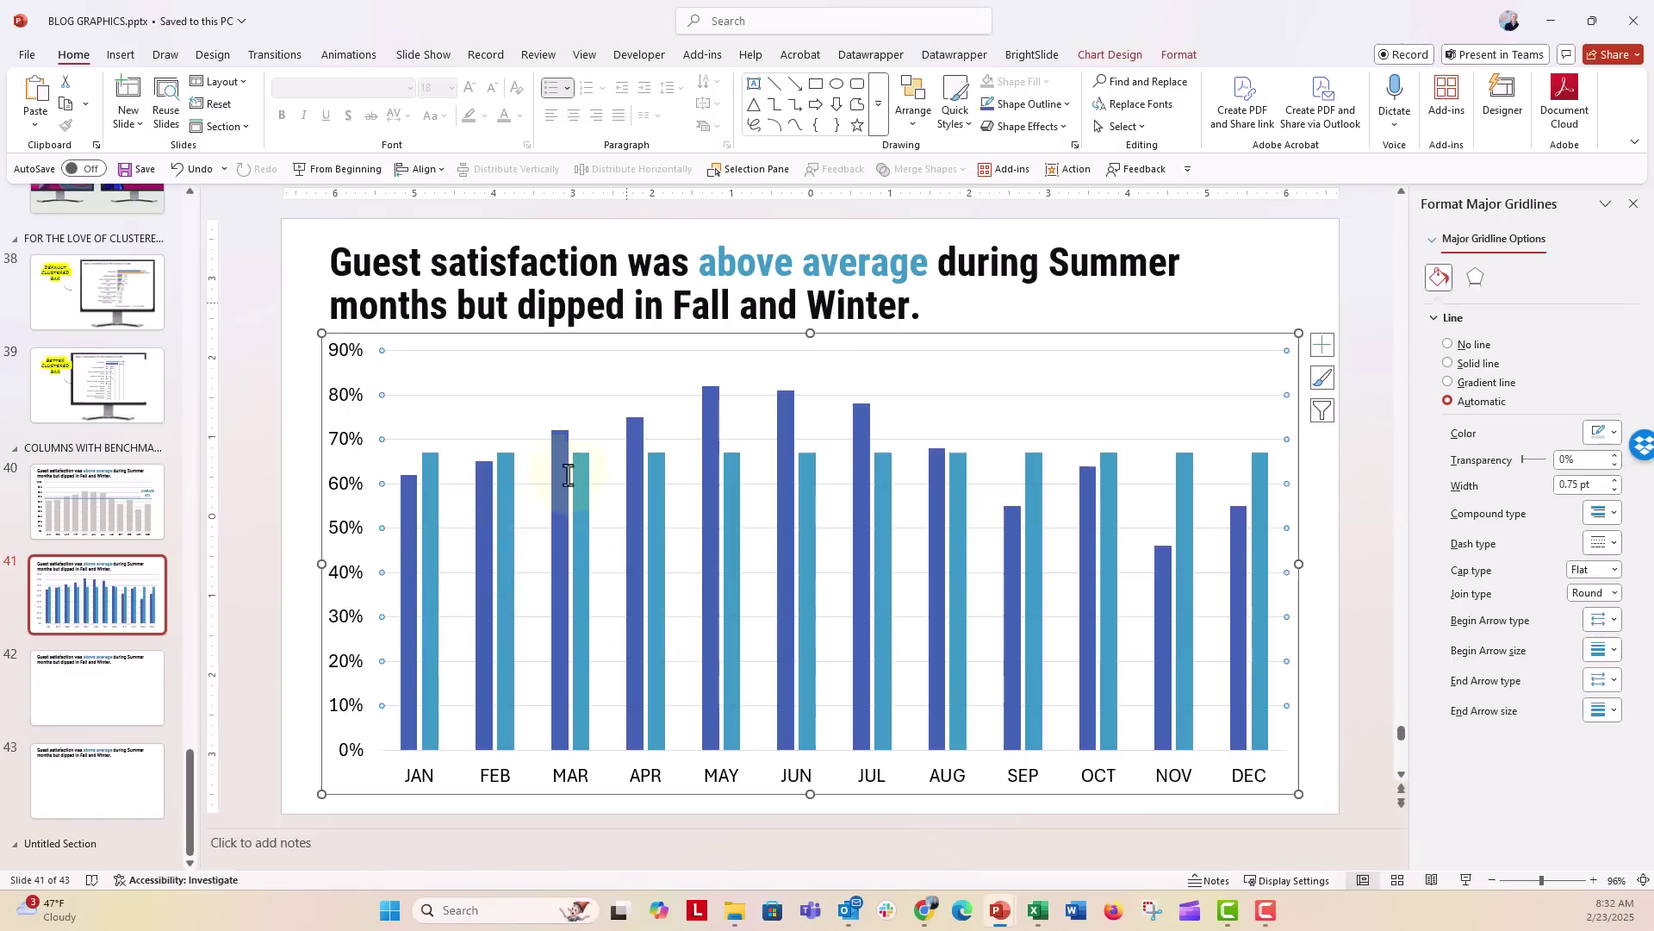
{"action": "left_click", "coordinate": [620, 334]}
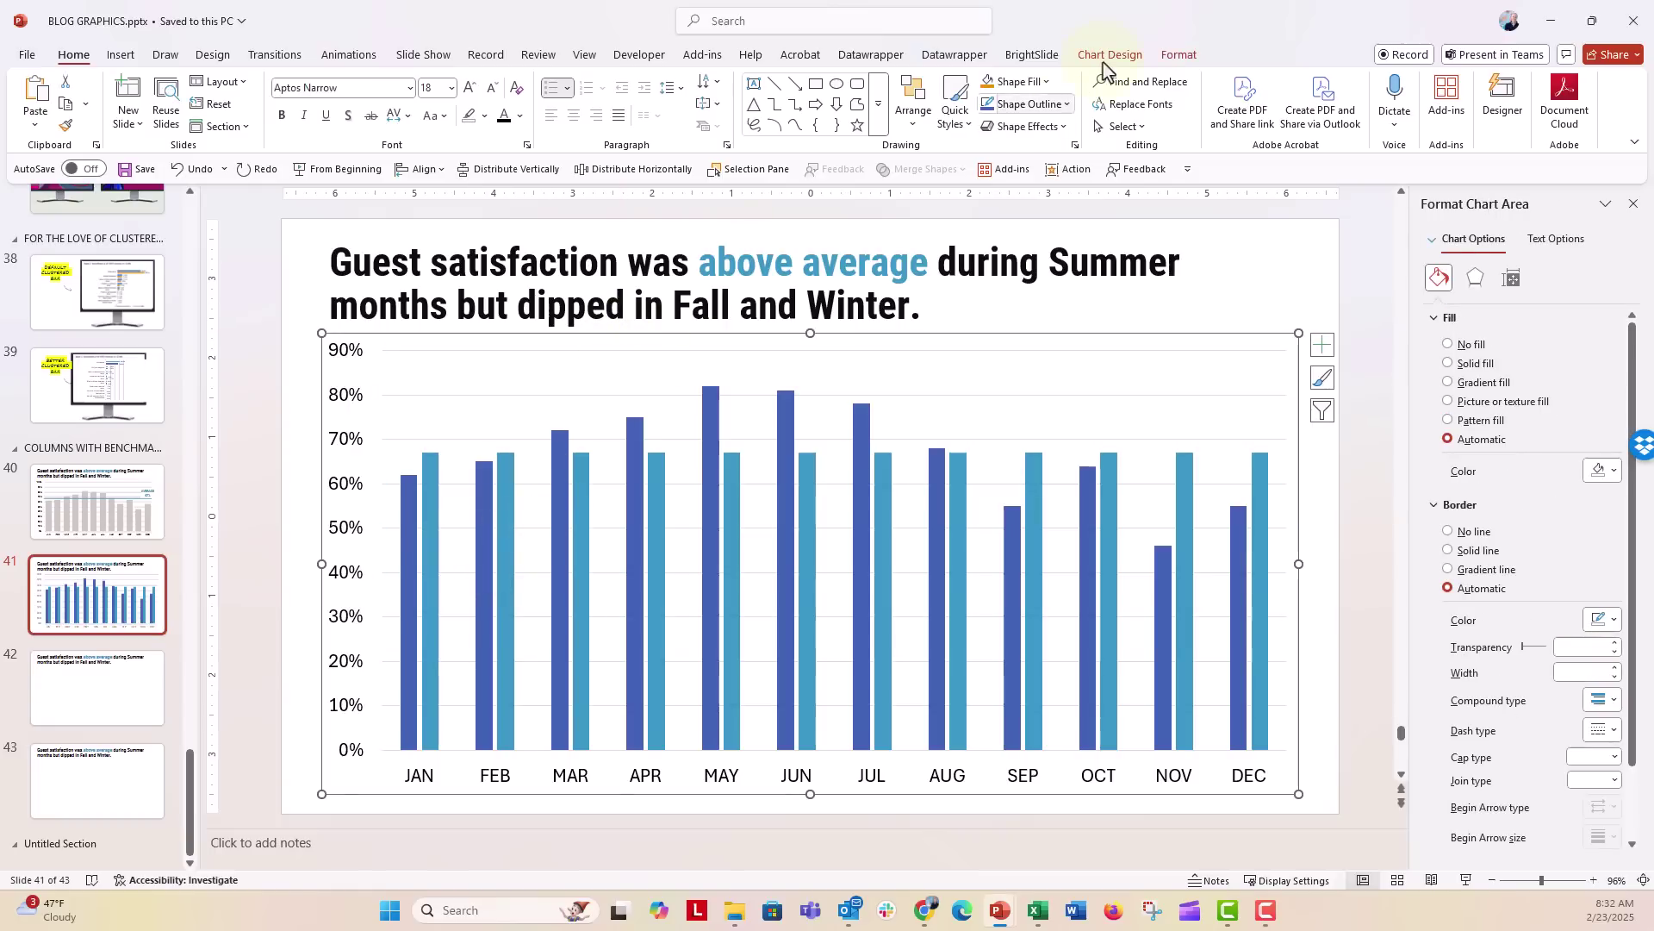
{"action": "left_click", "coordinate": [1107, 57]}
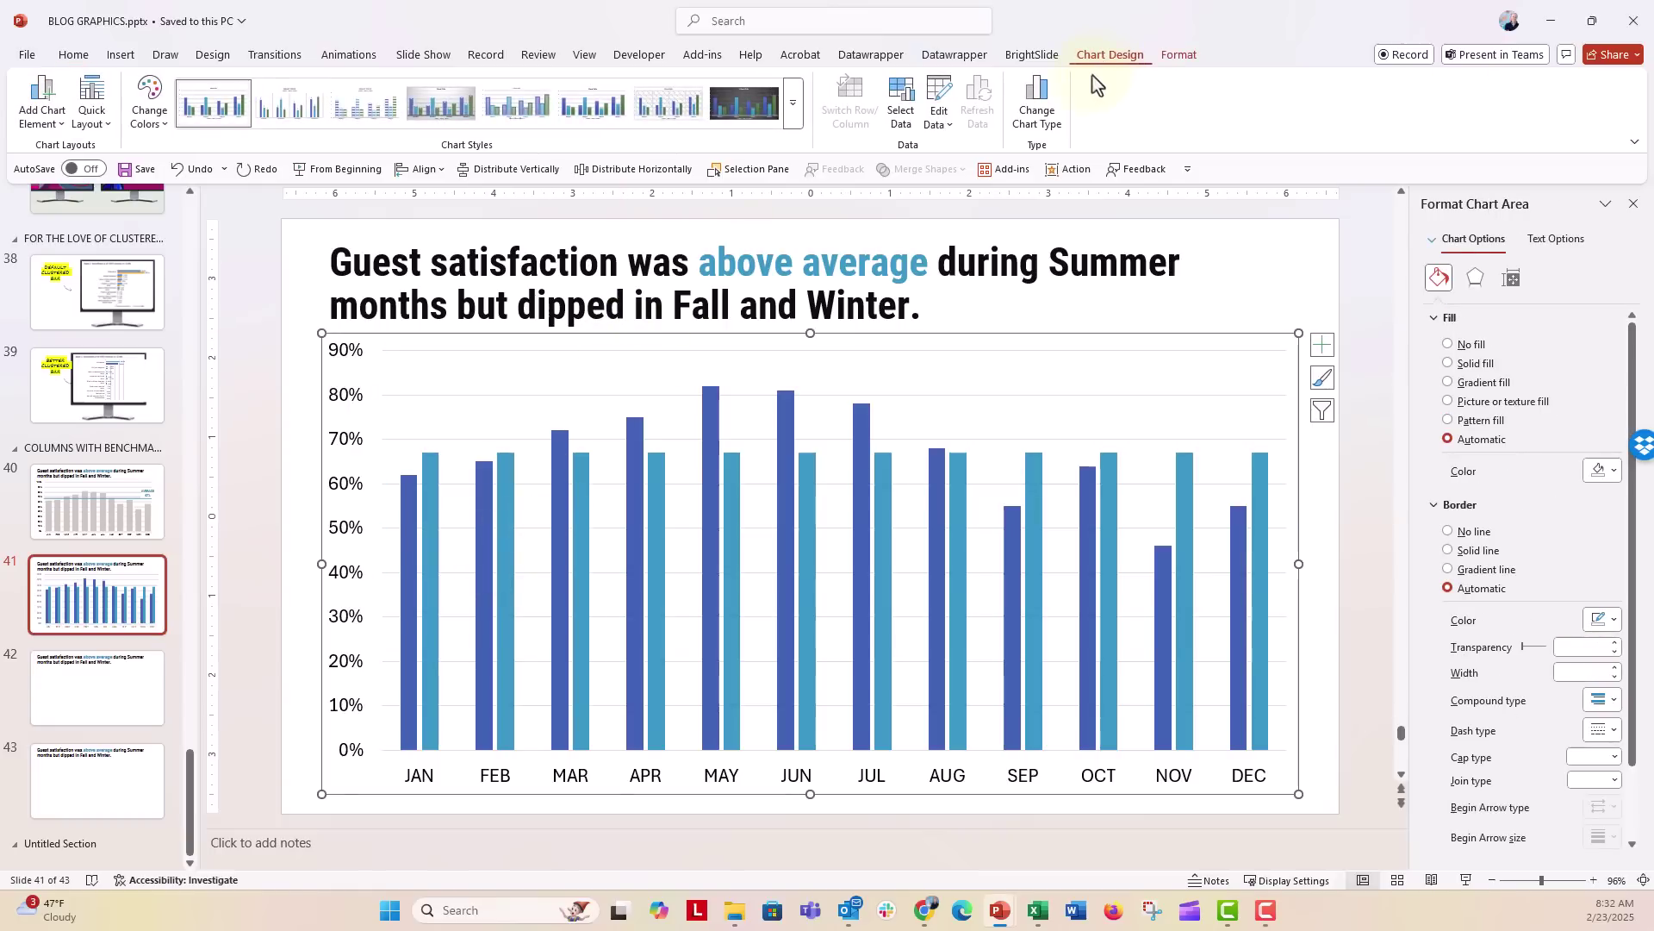
{"action": "left_click", "coordinate": [1038, 111]}
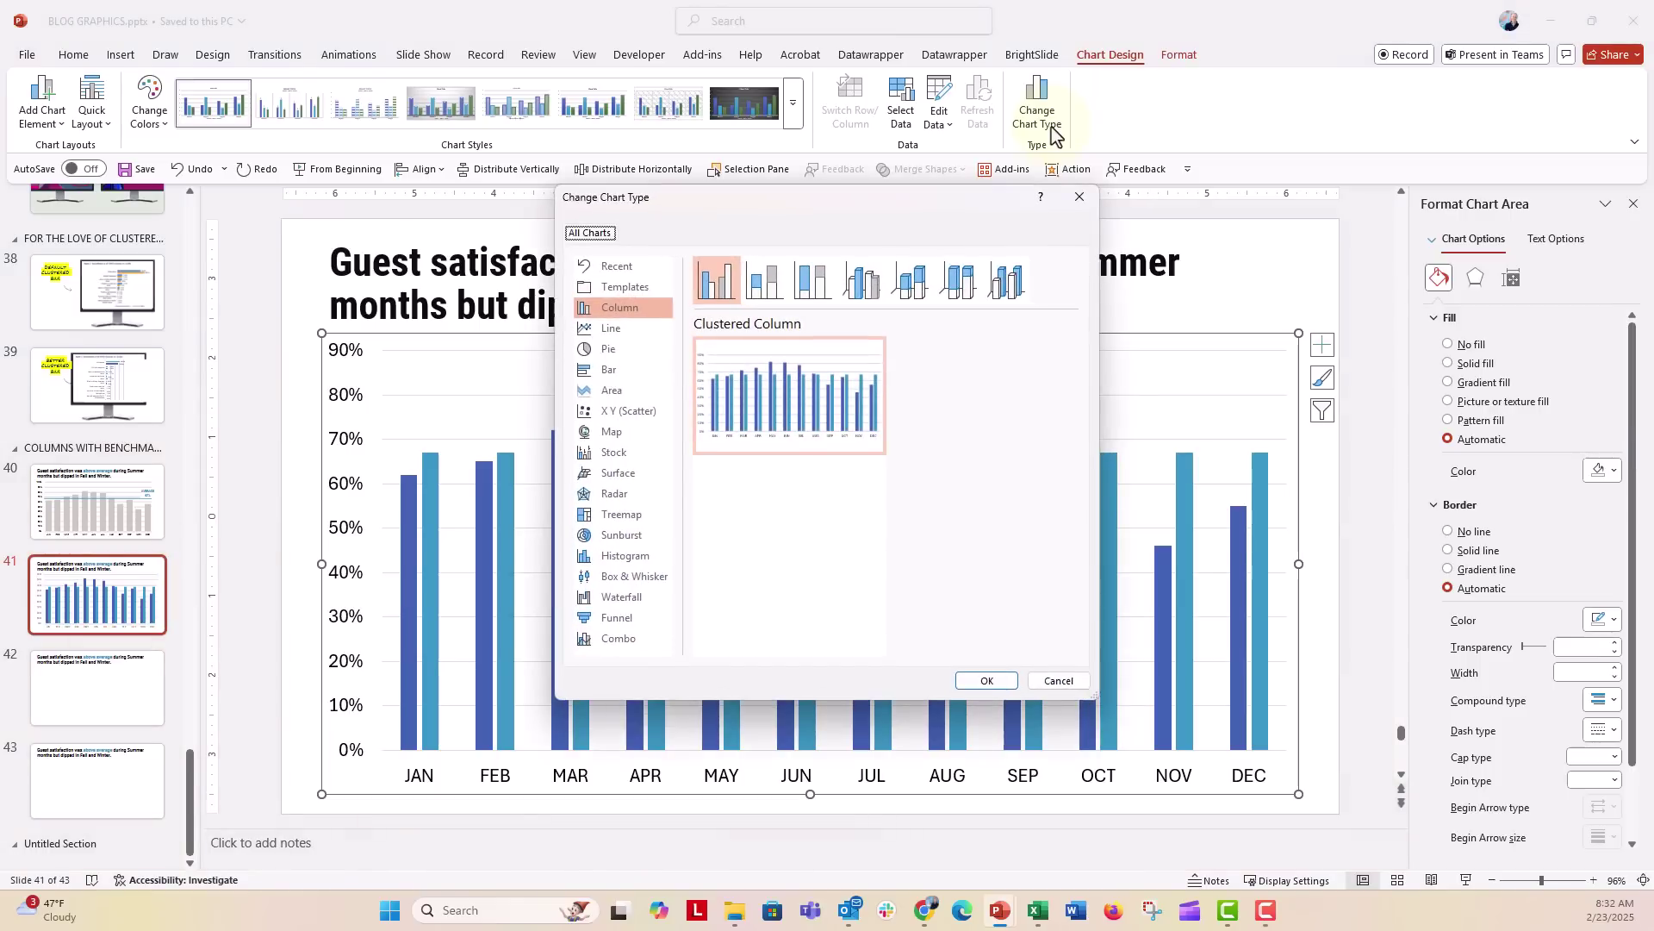
{"action": "left_click", "coordinate": [657, 654]}
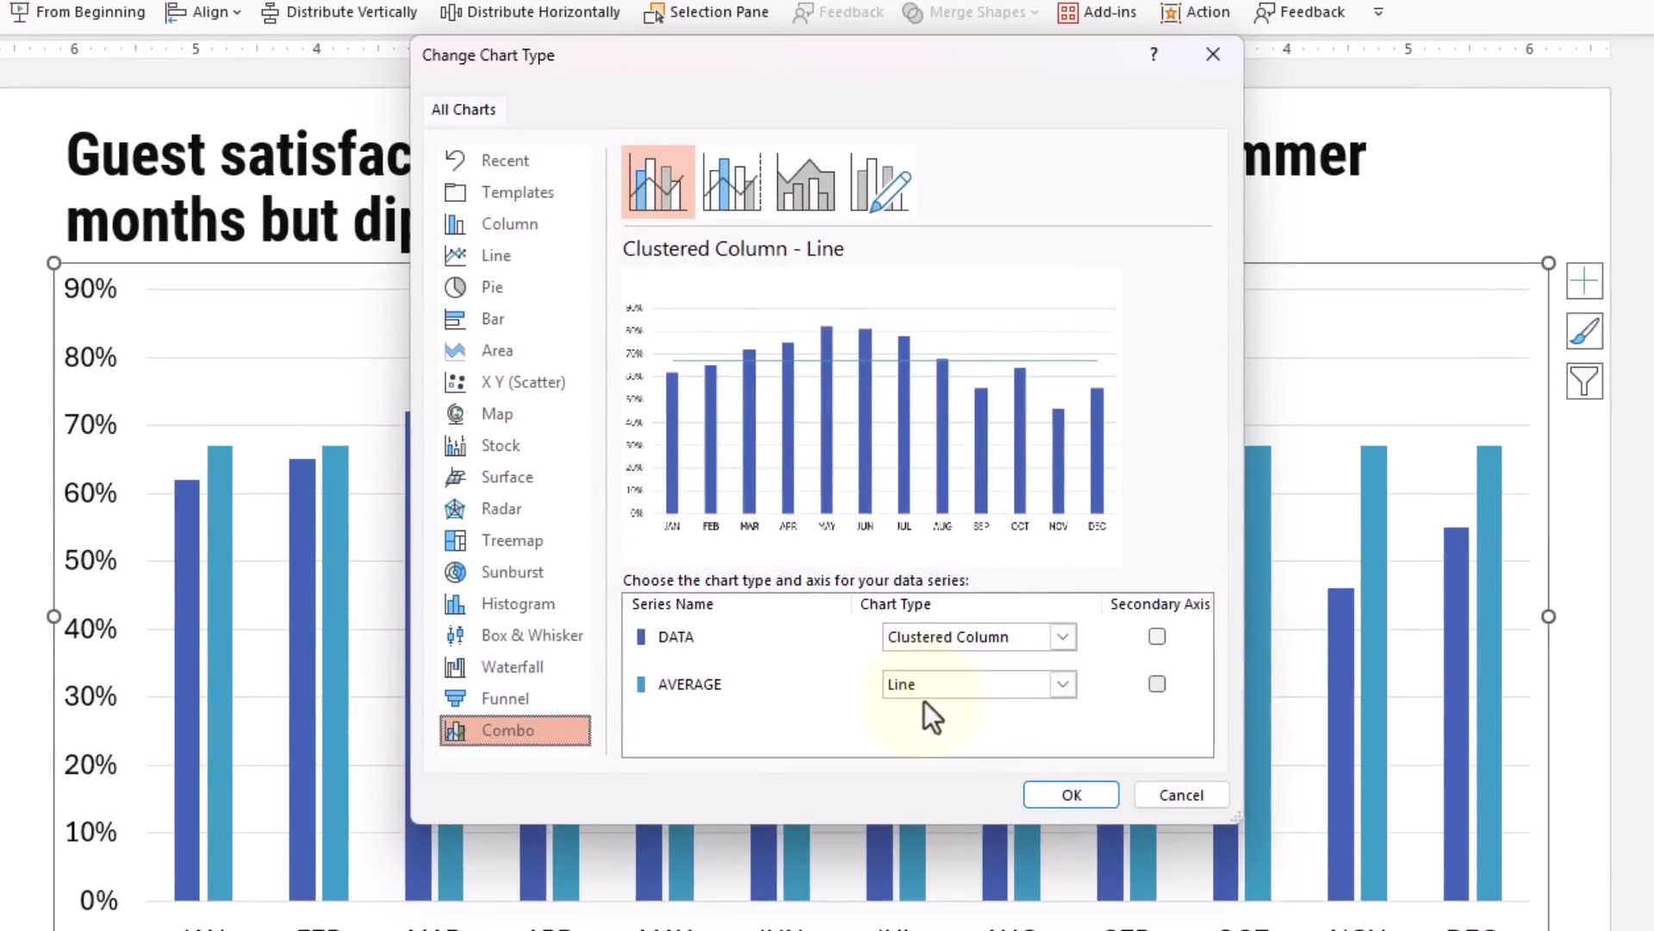
{"action": "left_click", "coordinate": [1105, 803]}
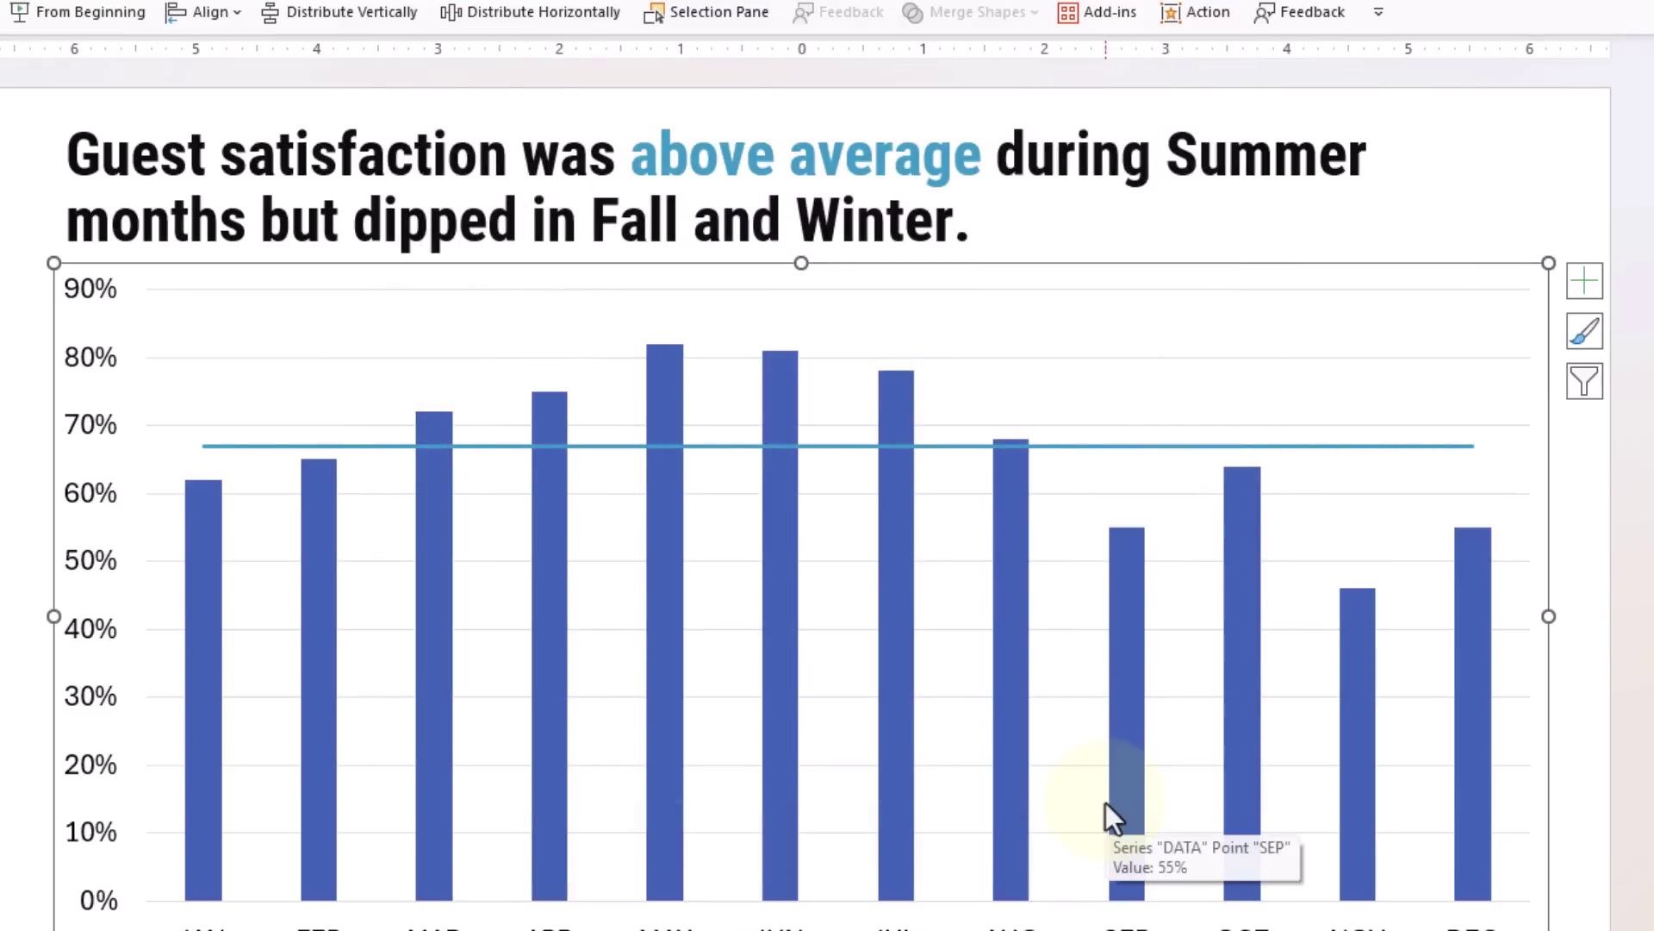
Step: Set the gap width of the DATA columns to 50%
{"action": "double_click", "coordinate": [1105, 803]}
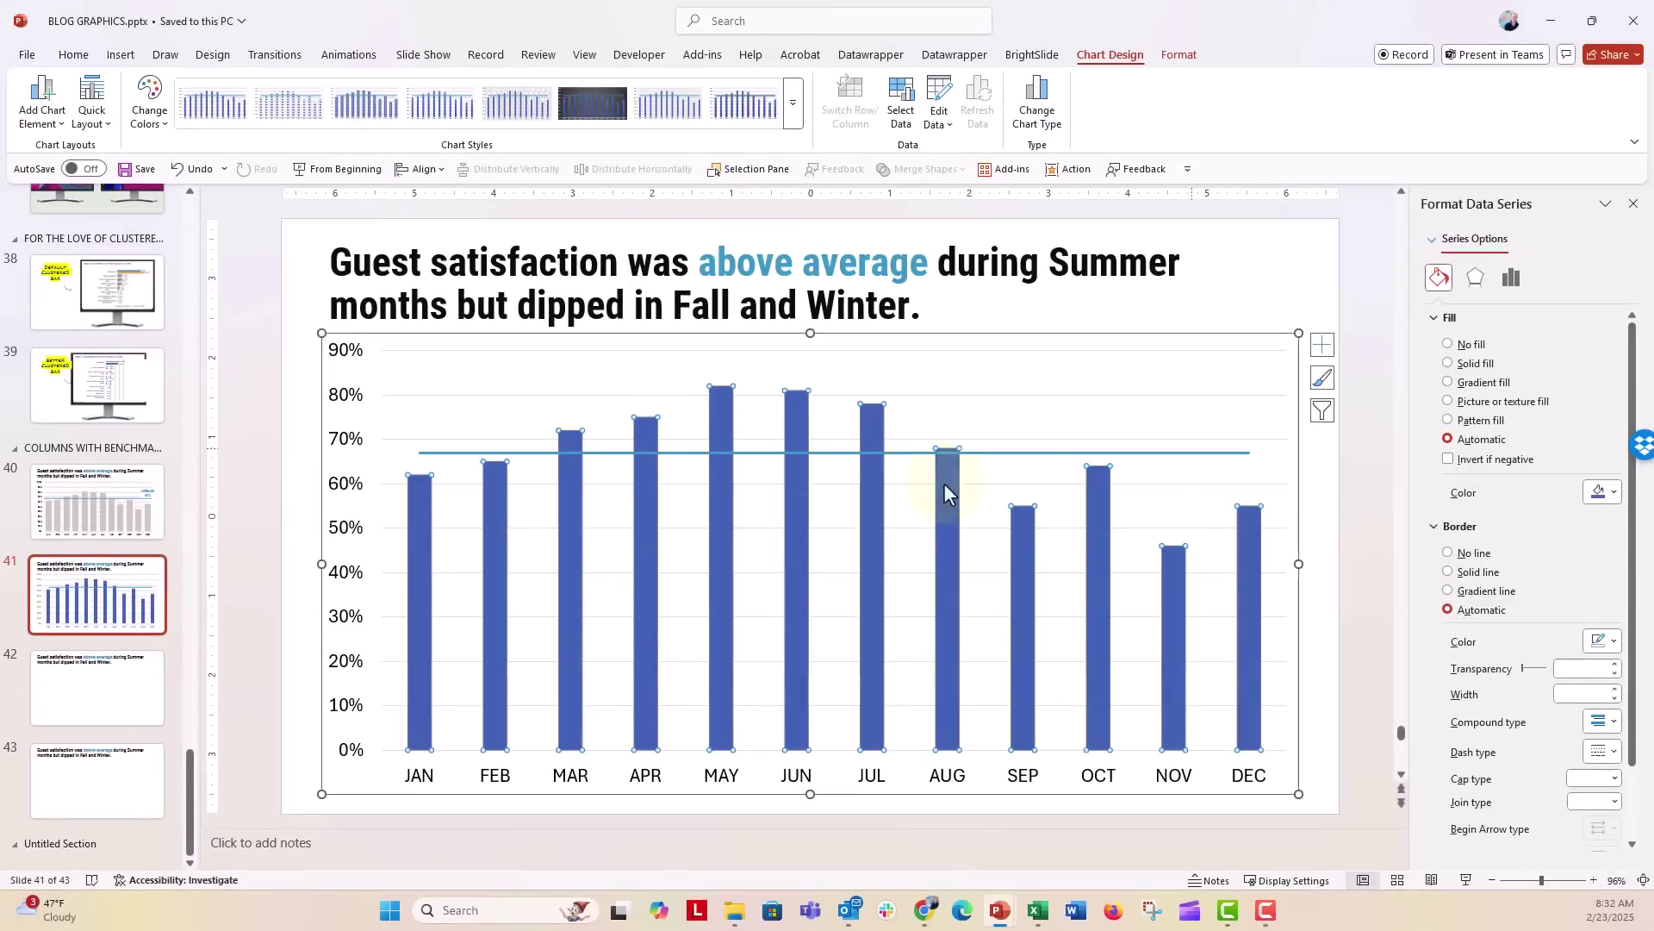
{"action": "left_click", "coordinate": [1514, 278]}
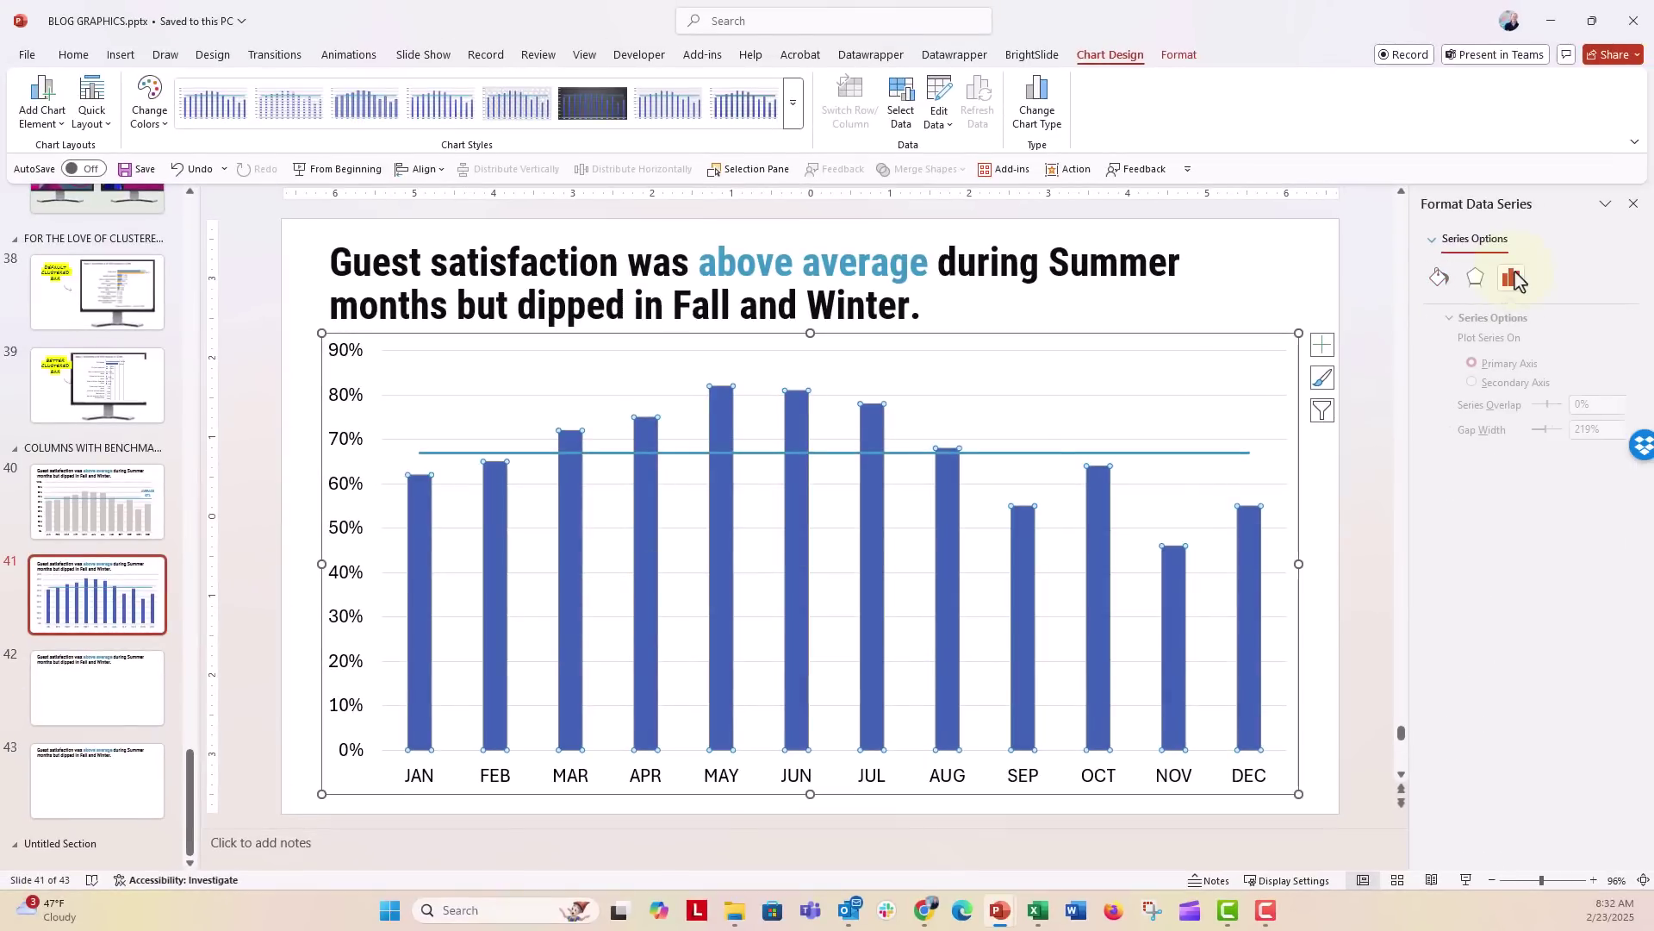
{"action": "double_click", "coordinate": [1585, 432]}
{"action": "type", "text": "50"}
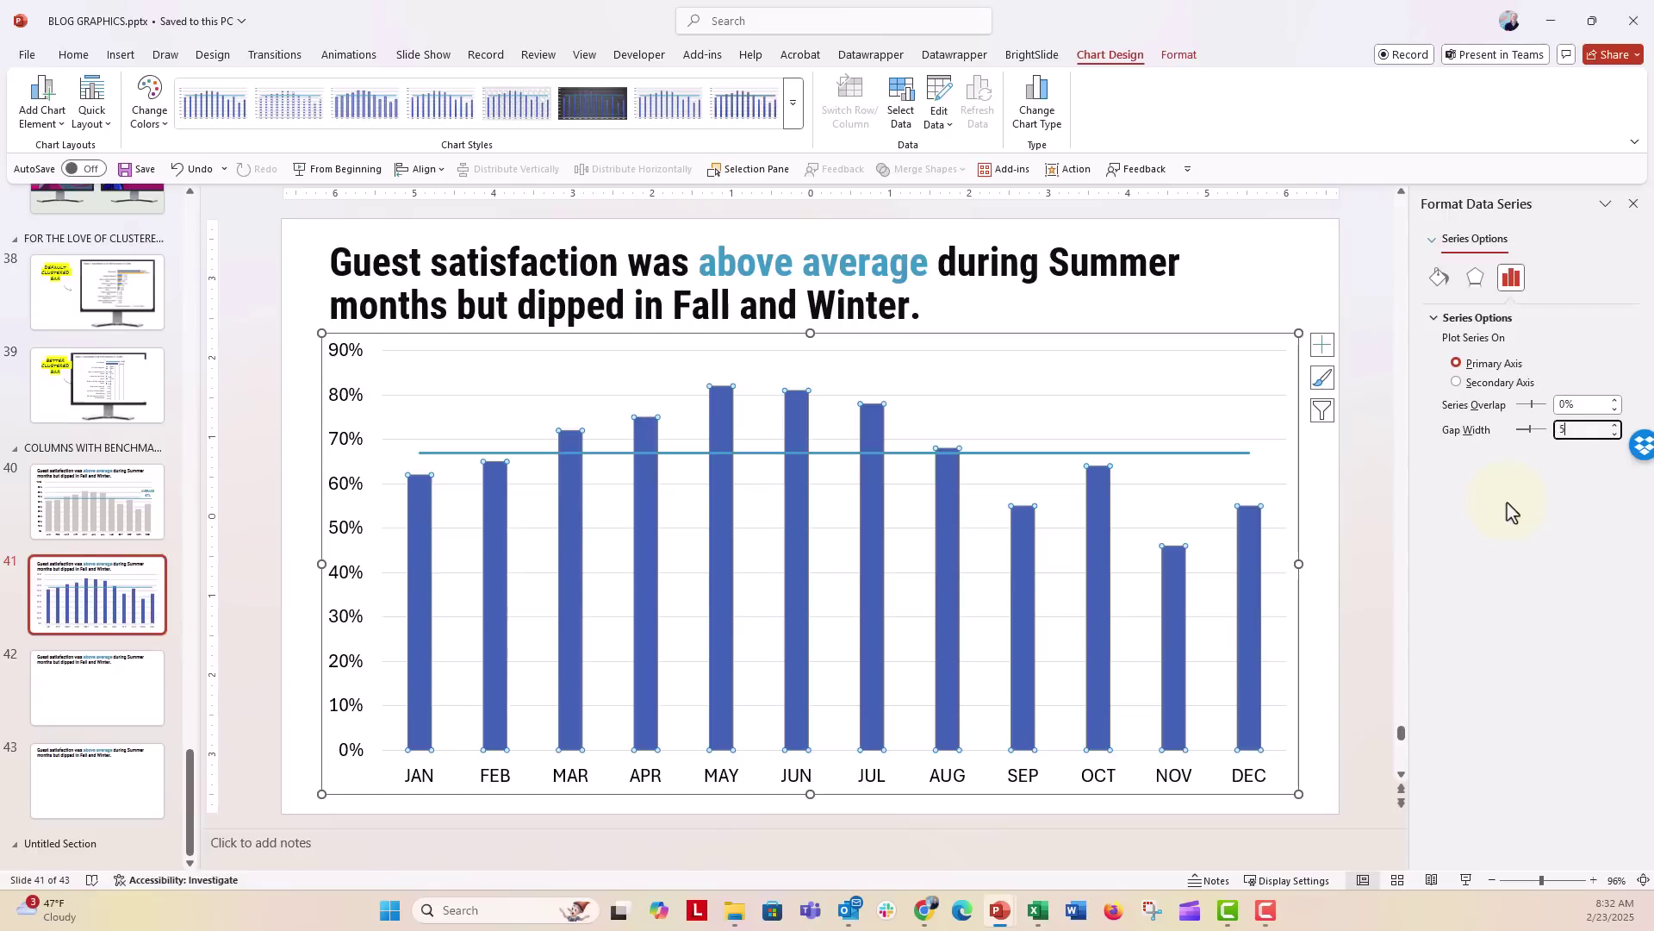
{"action": "key", "text": "Return"}
Step: Give the DATA columns a solid fill in a light grey-brown theme color
{"action": "left_click", "coordinate": [1439, 277]}
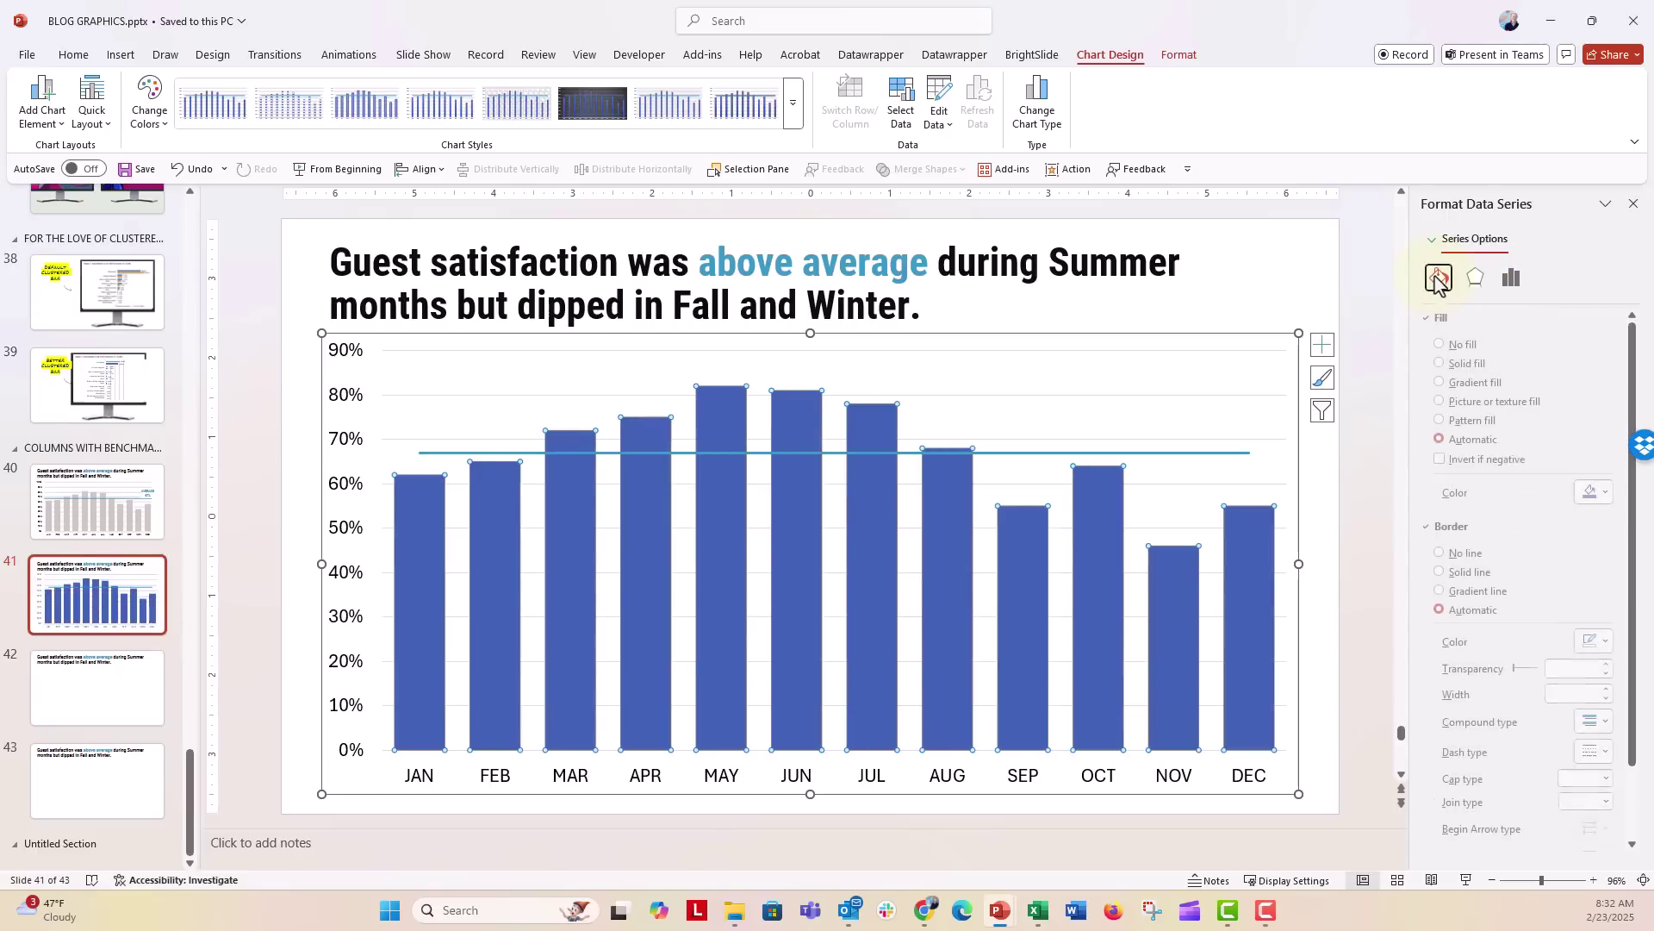
{"action": "left_click", "coordinate": [1469, 363]}
{"action": "left_click", "coordinate": [1592, 493]}
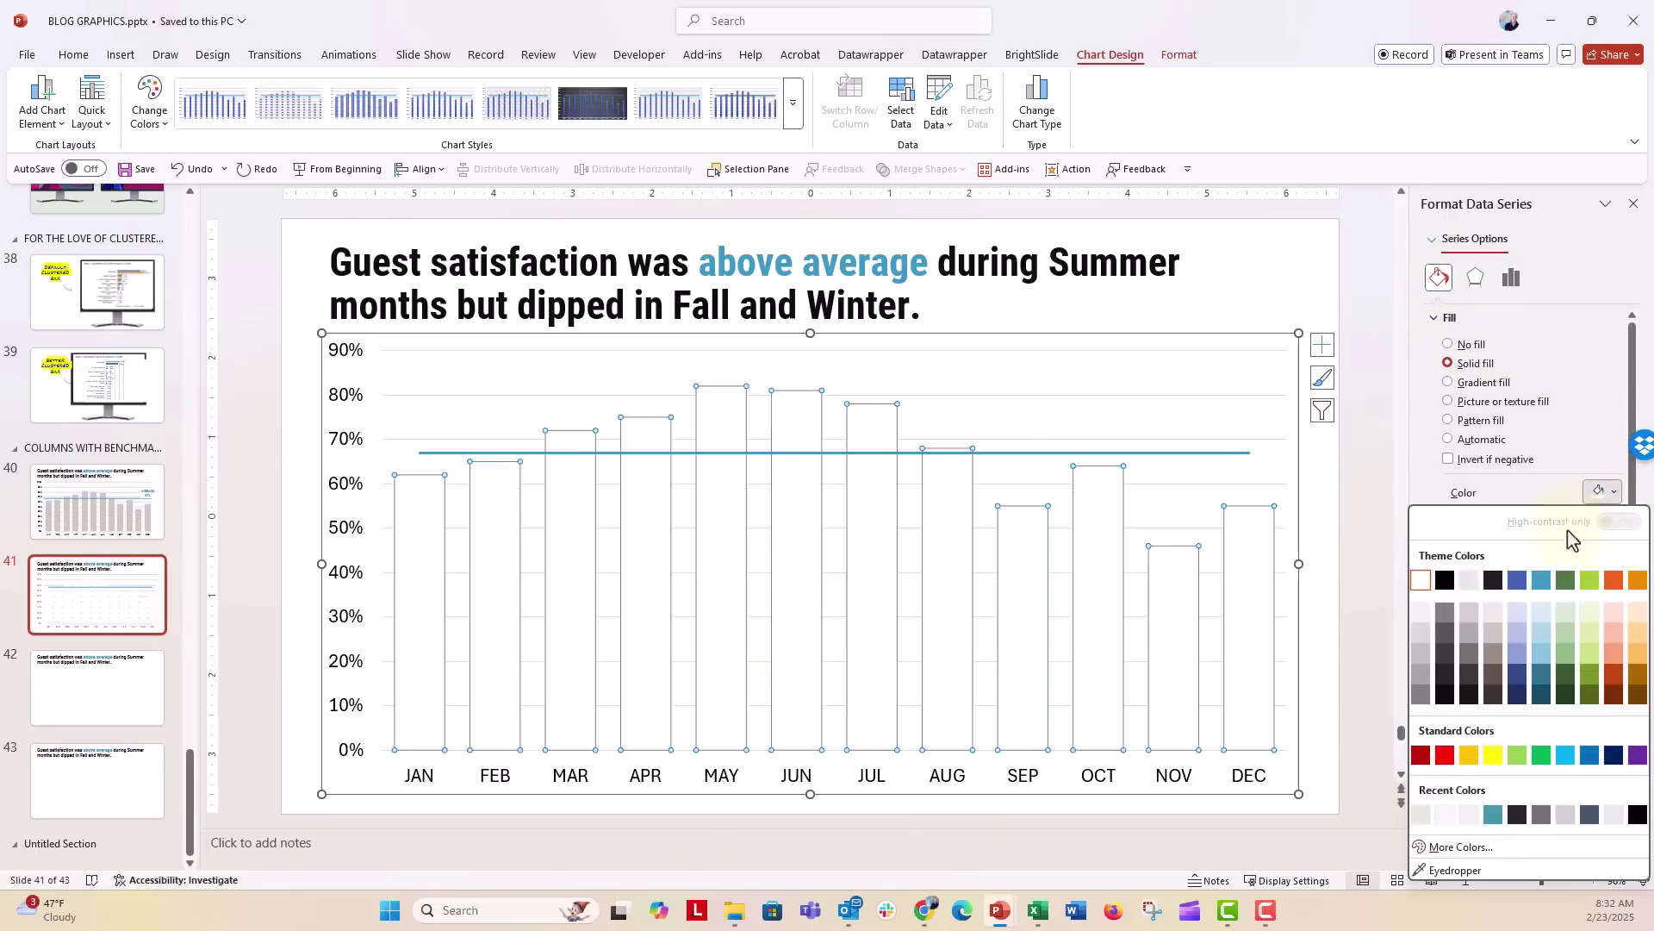
{"action": "left_click", "coordinate": [1490, 658]}
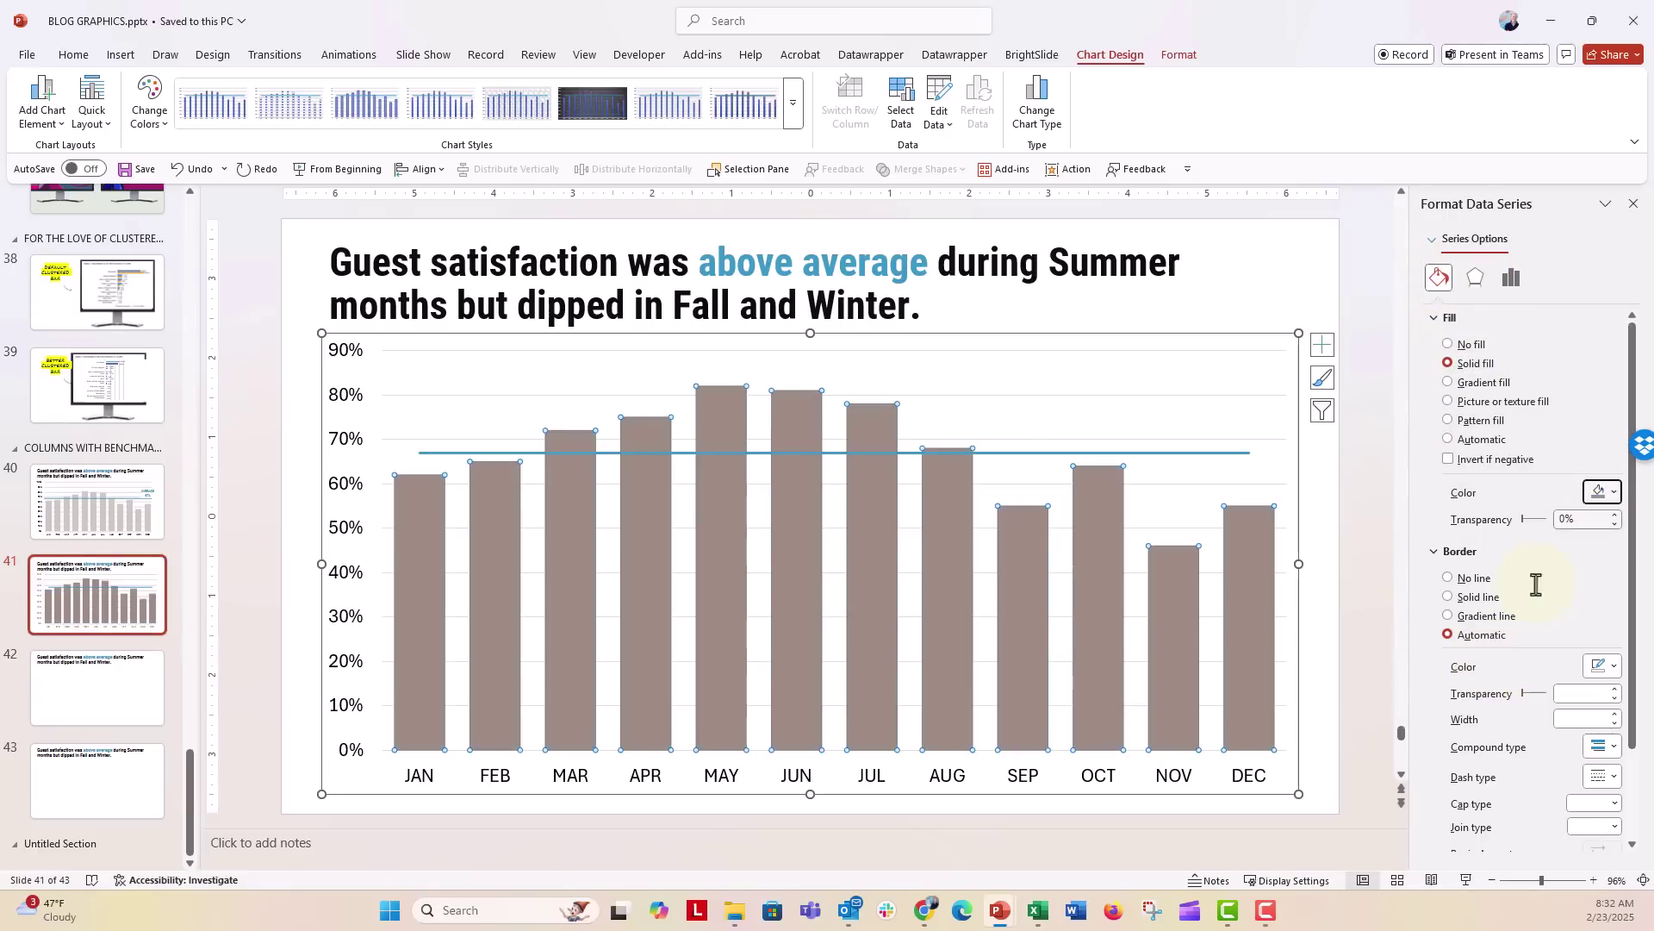
{"action": "left_click", "coordinate": [1598, 492]}
{"action": "left_click", "coordinate": [1482, 636]}
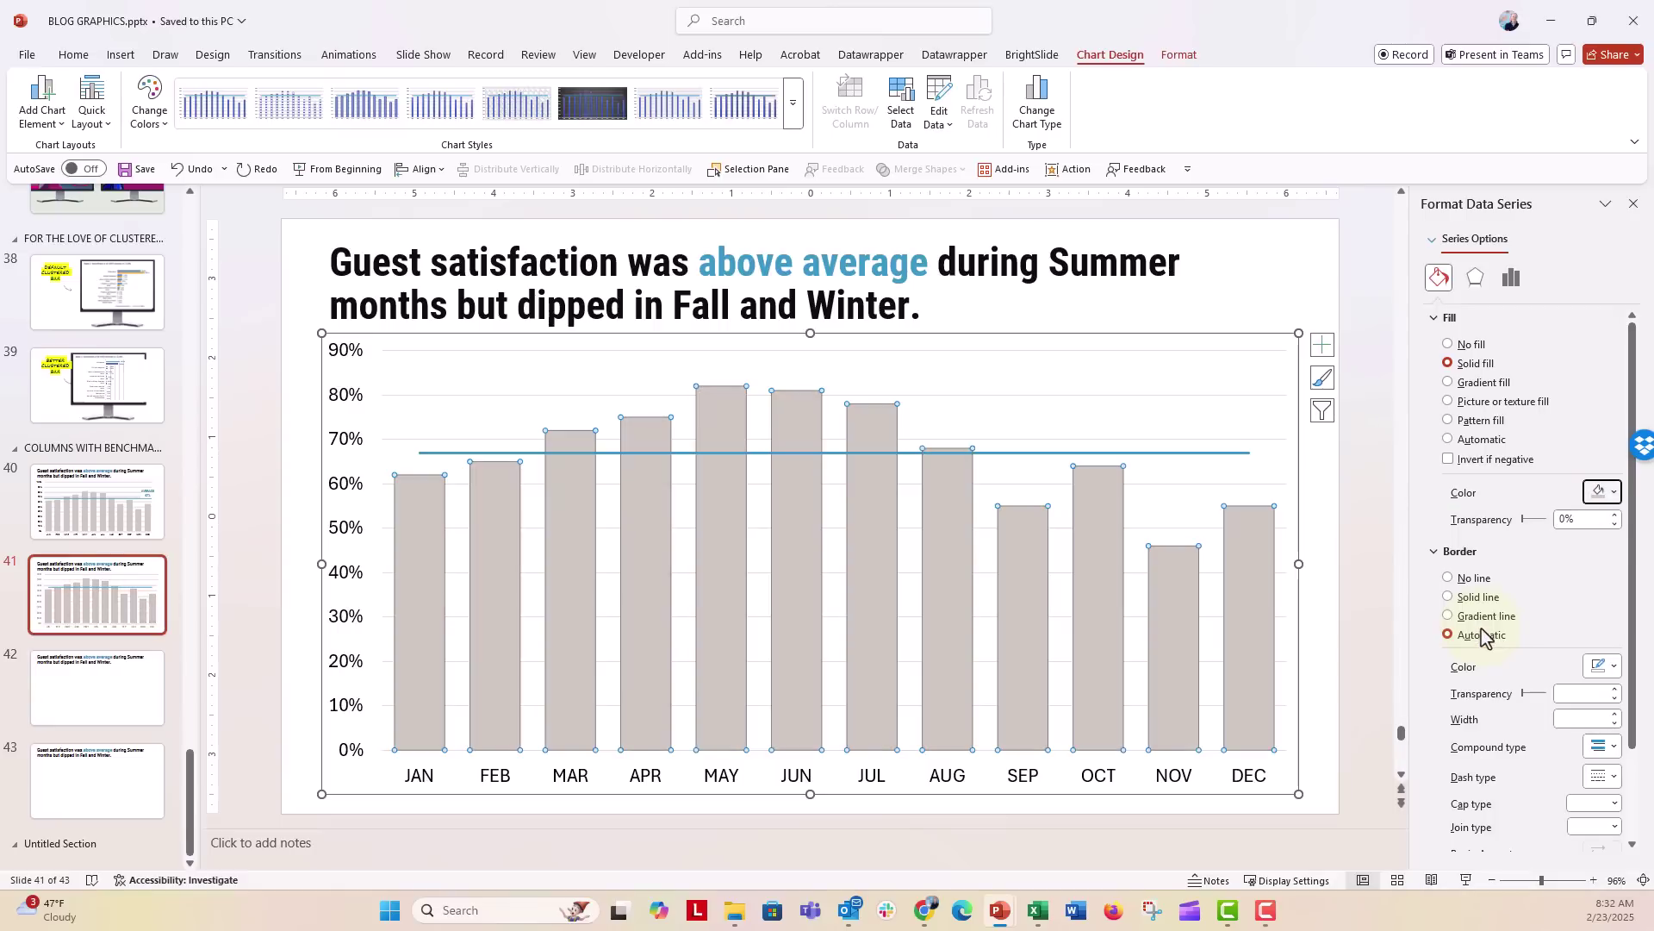
Step: Add data labels to every point of the average line and delete them again
{"action": "left_click", "coordinate": [1015, 453]}
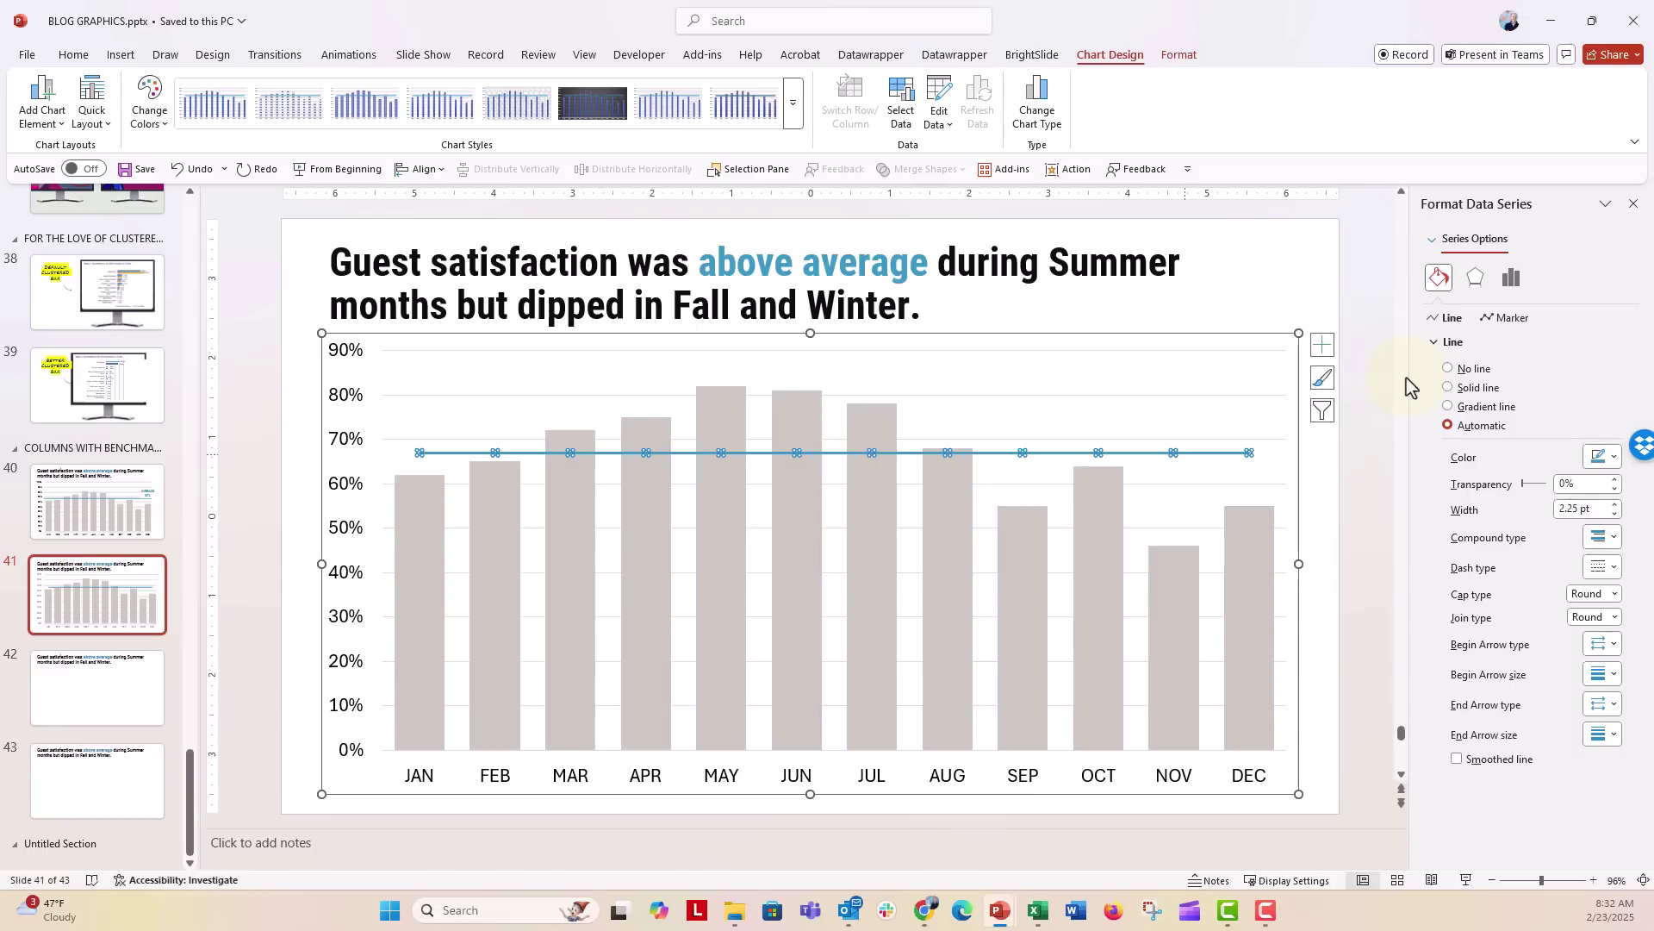
{"action": "right_click", "coordinate": [417, 462]}
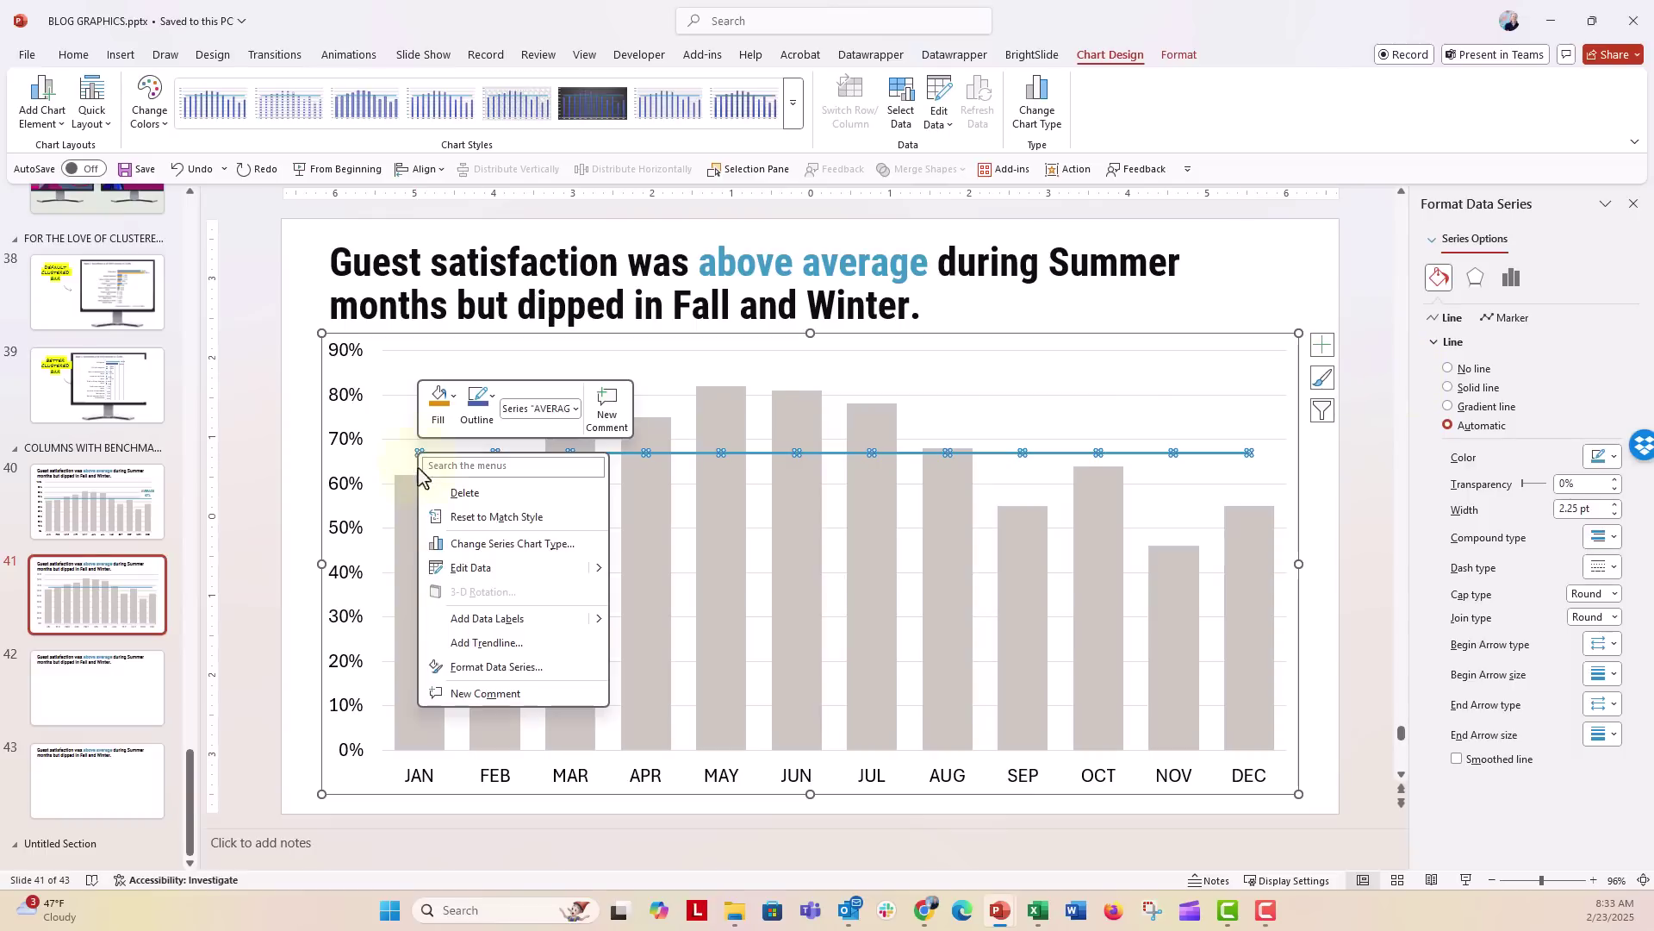
{"action": "left_click", "coordinate": [438, 633]}
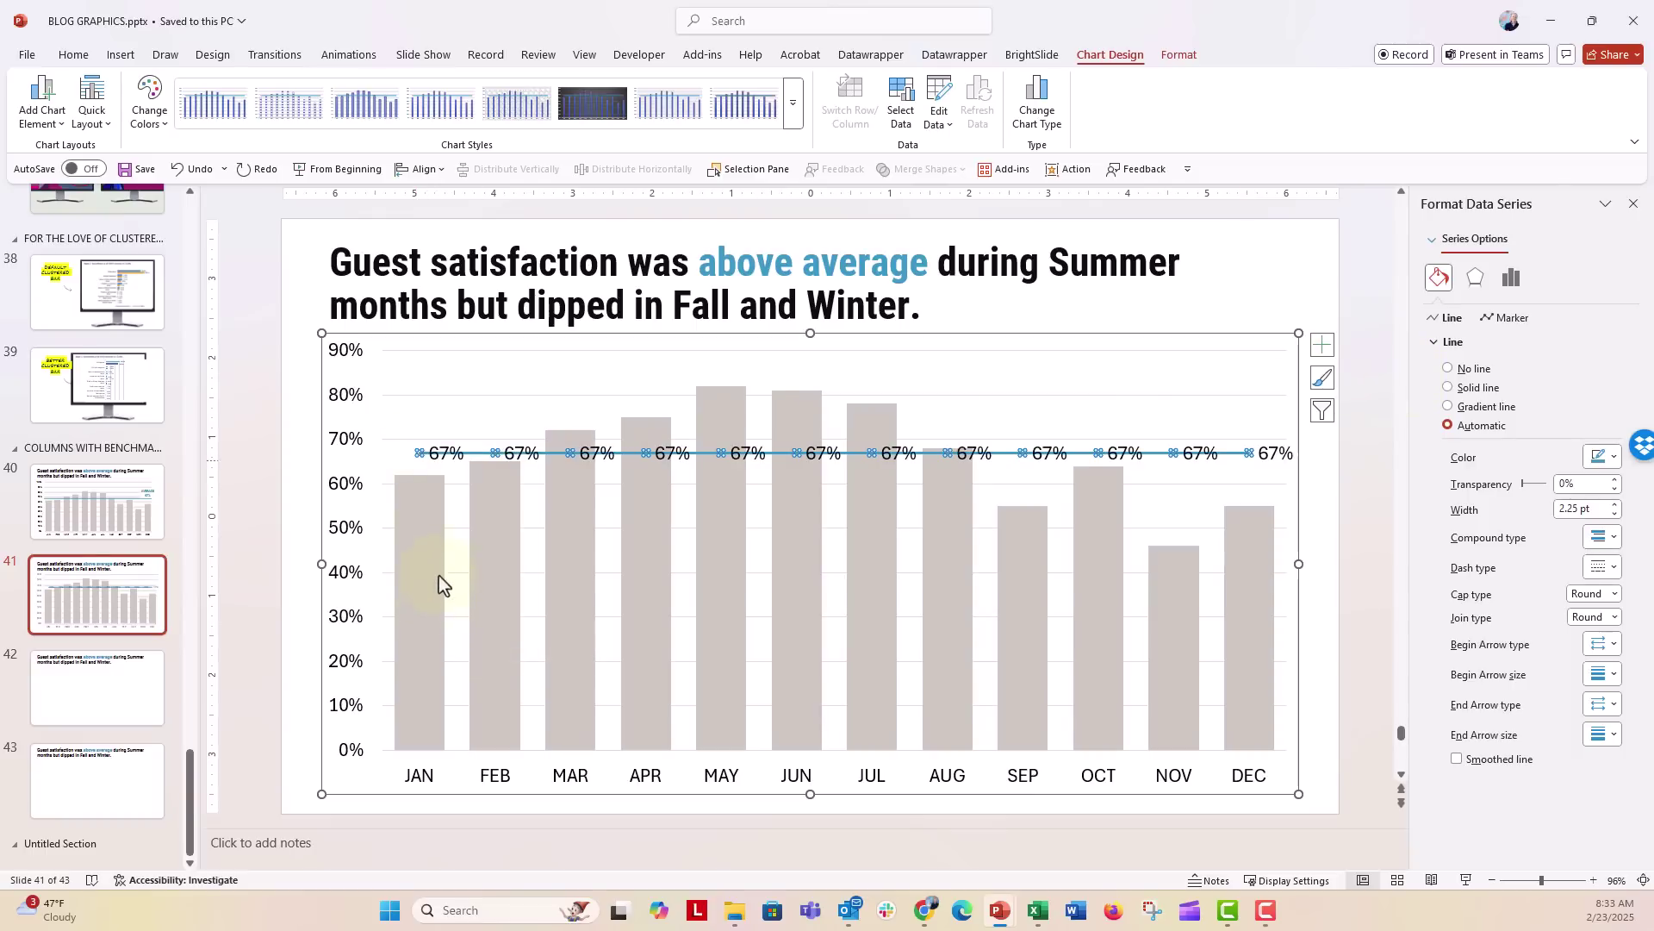
{"action": "left_click", "coordinate": [436, 455]}
{"action": "key", "text": "Delete"}
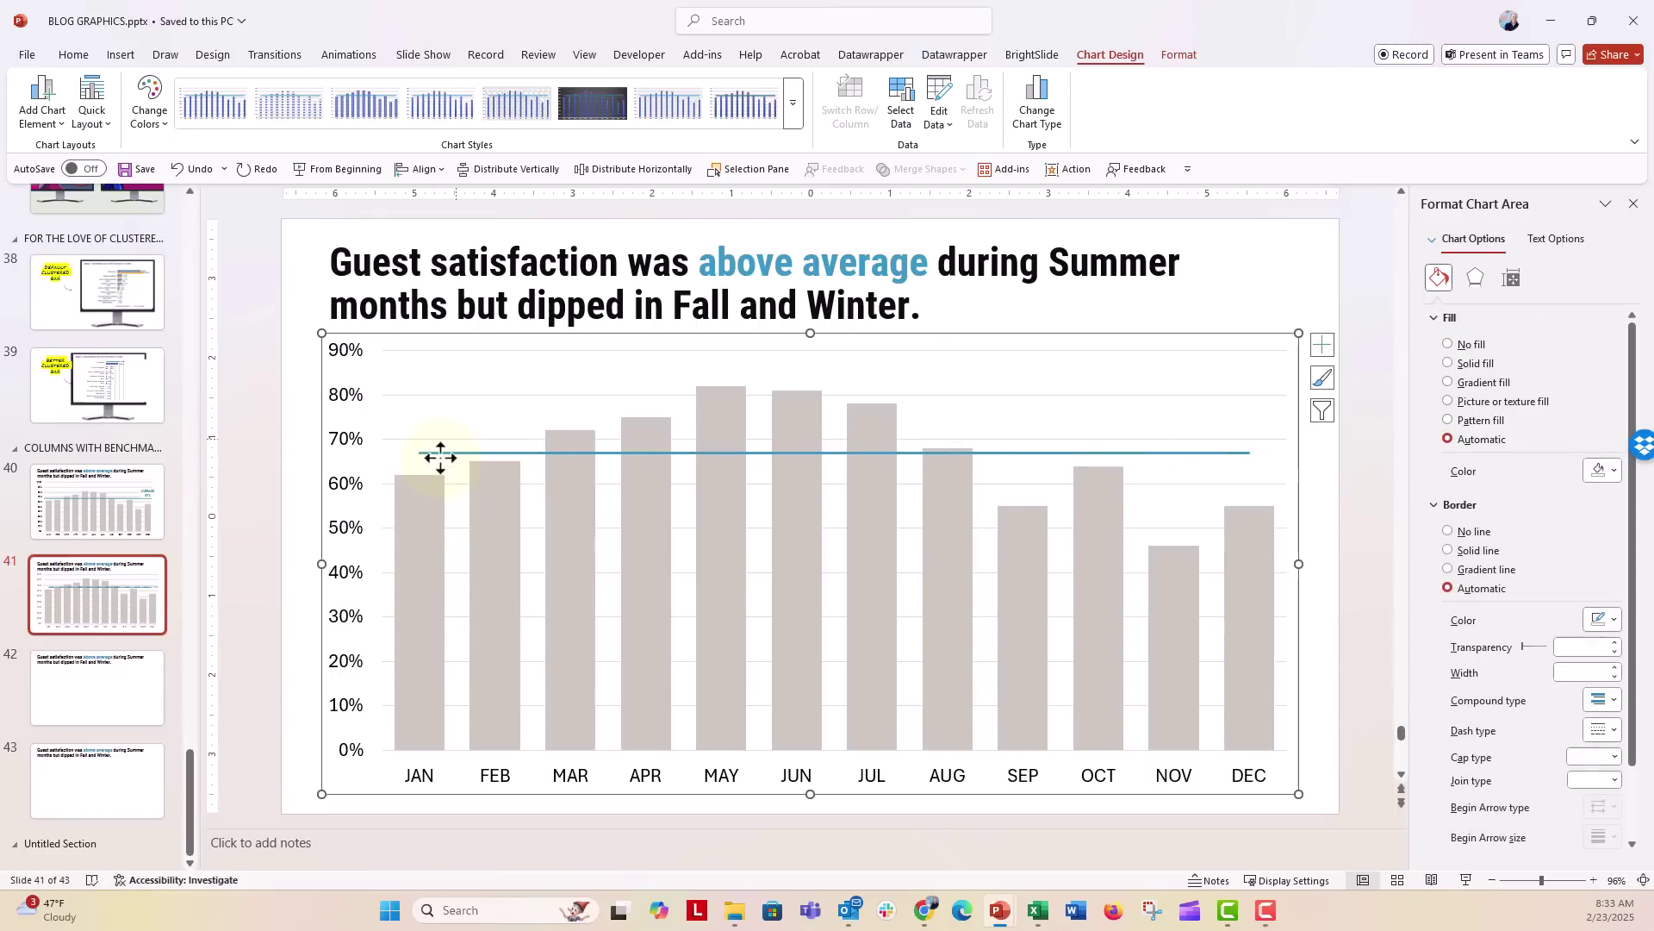
Step: Increase the width of the average line to 5 pt
{"action": "left_click", "coordinate": [421, 454]}
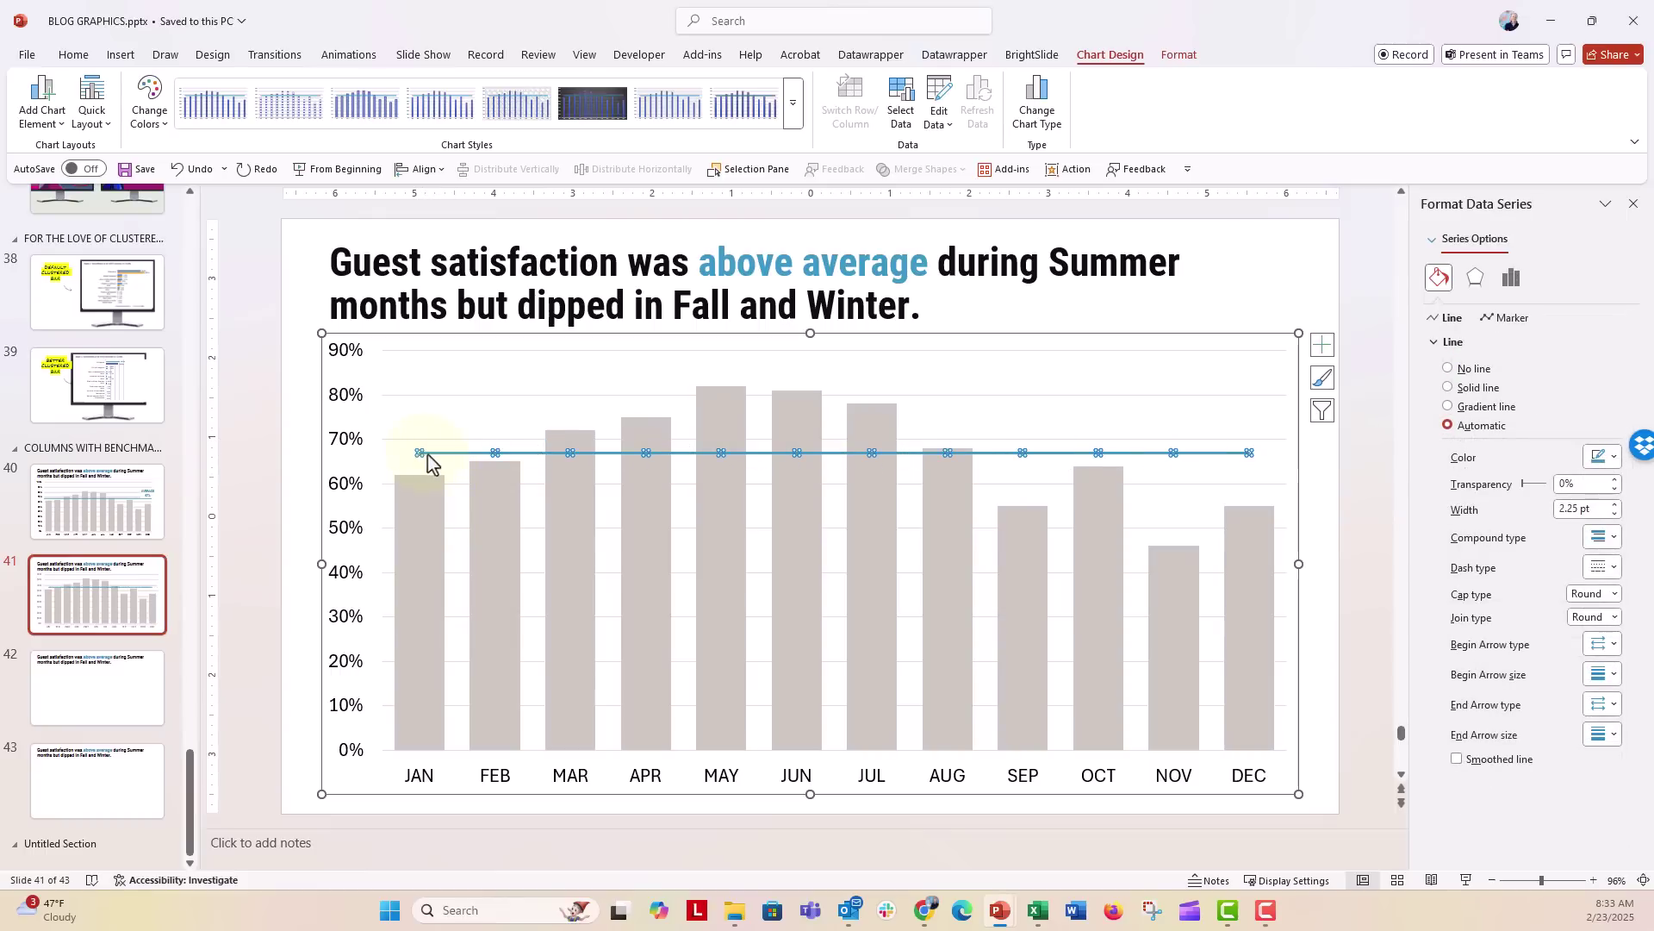
{"action": "left_click", "coordinate": [1615, 505]}
{"action": "left_click", "coordinate": [1615, 505]}
{"action": "left_click", "coordinate": [1615, 505]}
{"action": "left_click", "coordinate": [1615, 505]}
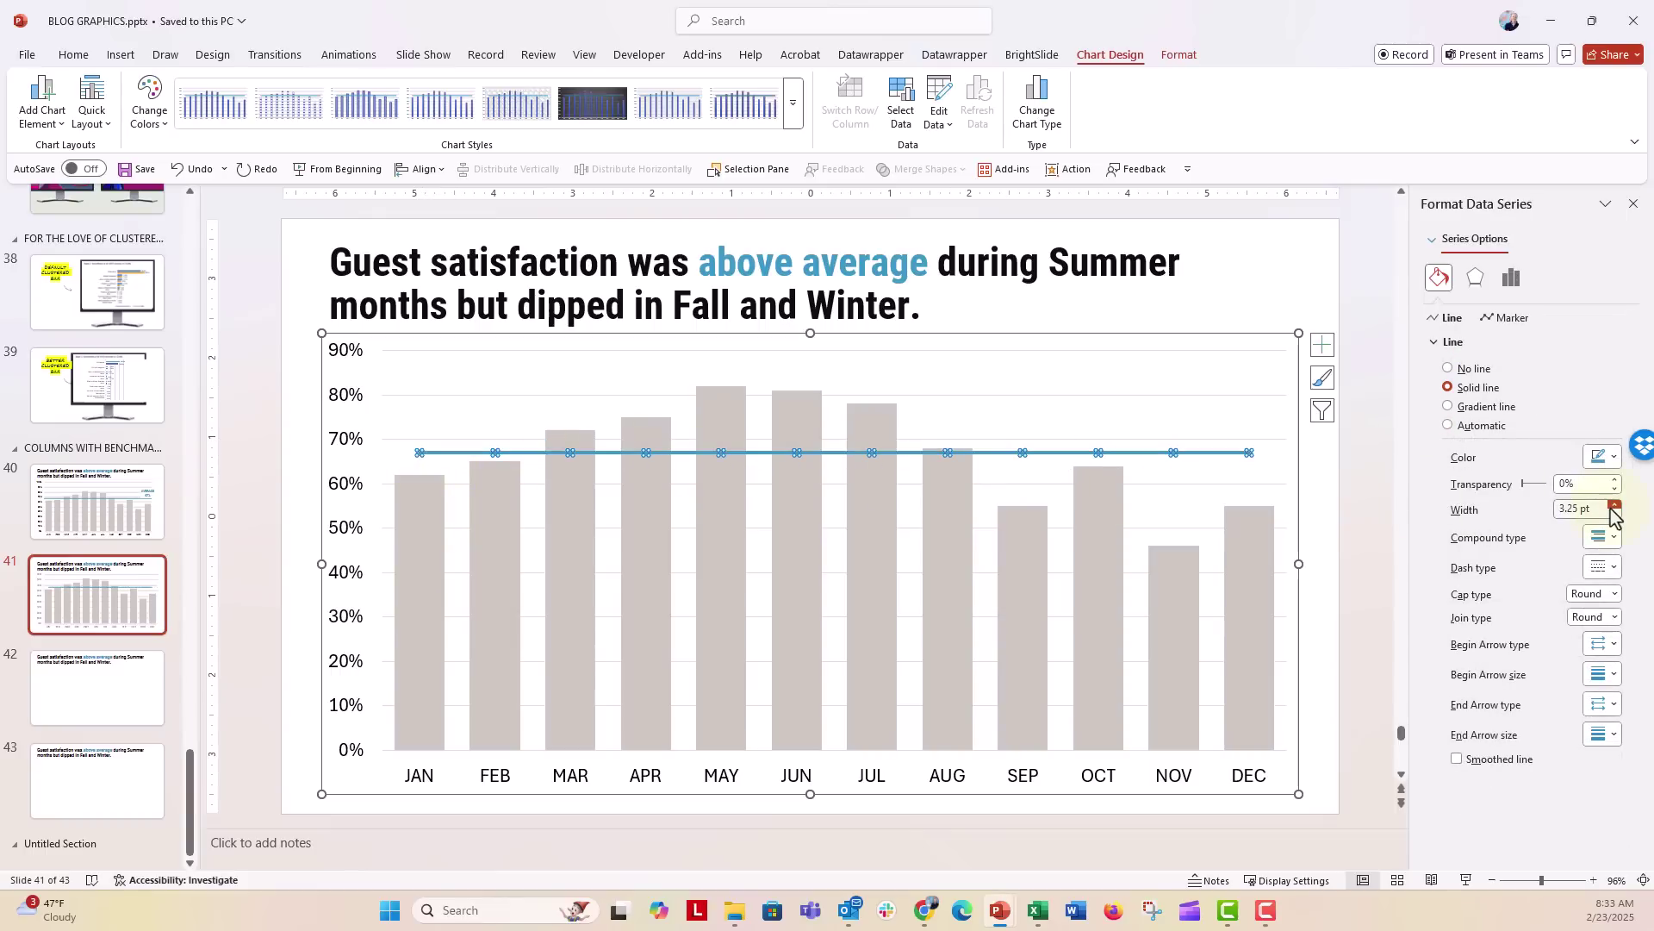
{"action": "left_click", "coordinate": [1615, 505]}
{"action": "left_click", "coordinate": [1615, 505]}
{"action": "left_click", "coordinate": [1615, 505]}
{"action": "left_click", "coordinate": [1614, 505]}
{"action": "left_click", "coordinate": [1614, 505]}
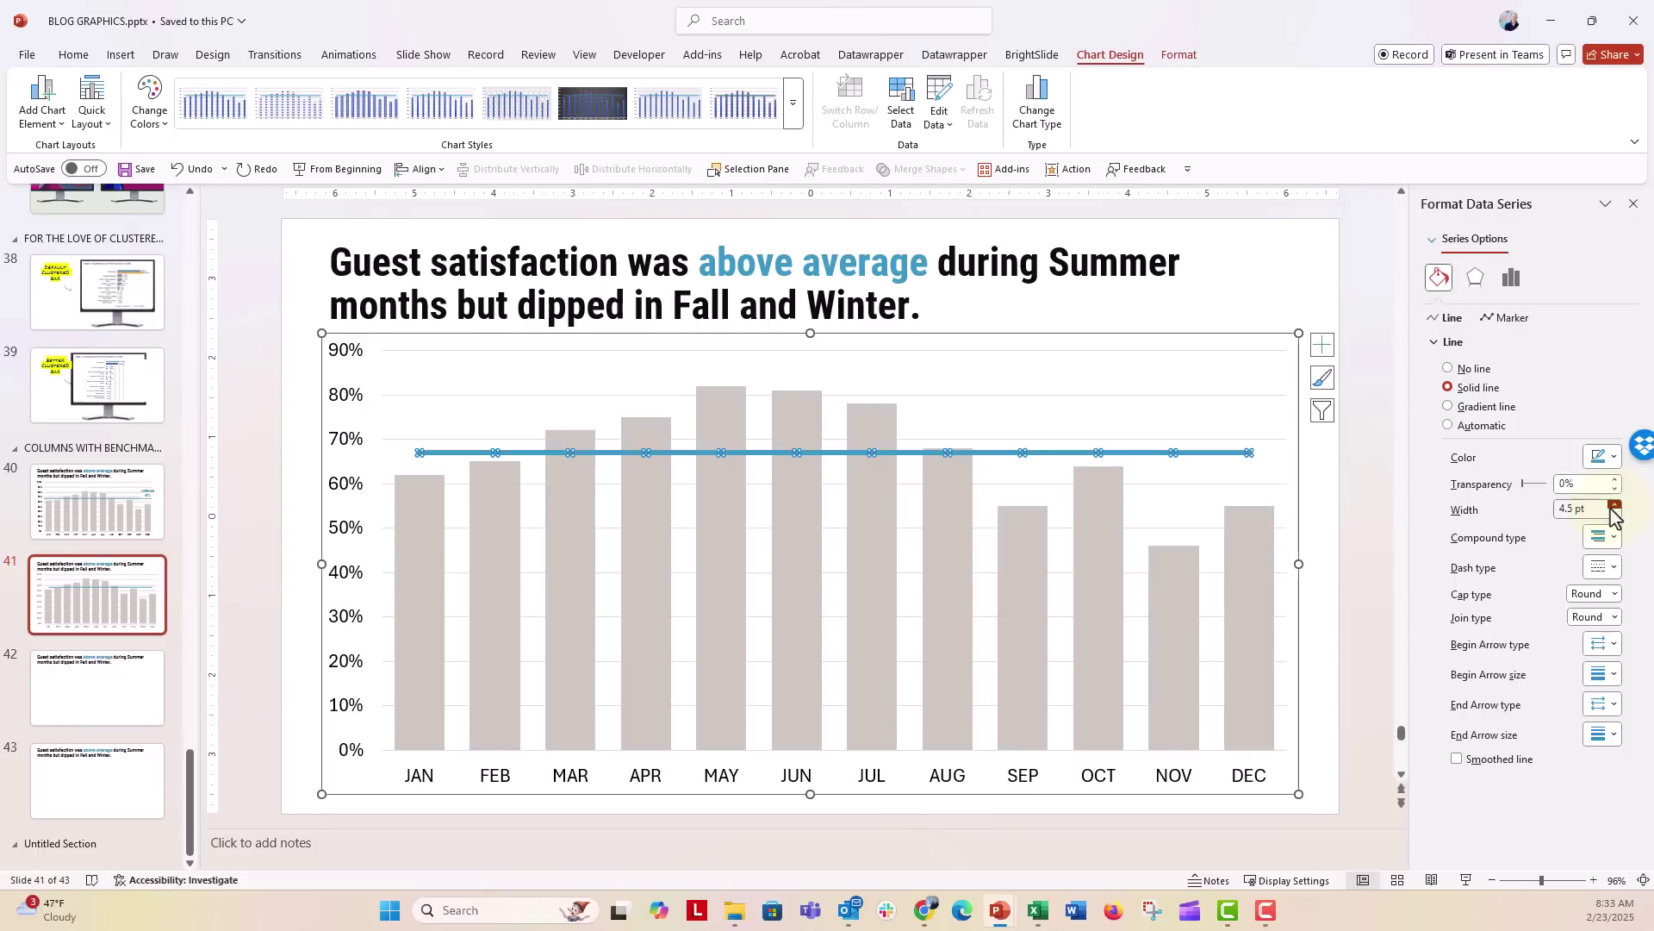
{"action": "left_click", "coordinate": [1615, 505]}
{"action": "left_click", "coordinate": [1614, 505]}
Step: Add a data label to only the DEC point of the average line
{"action": "left_click", "coordinate": [1250, 454]}
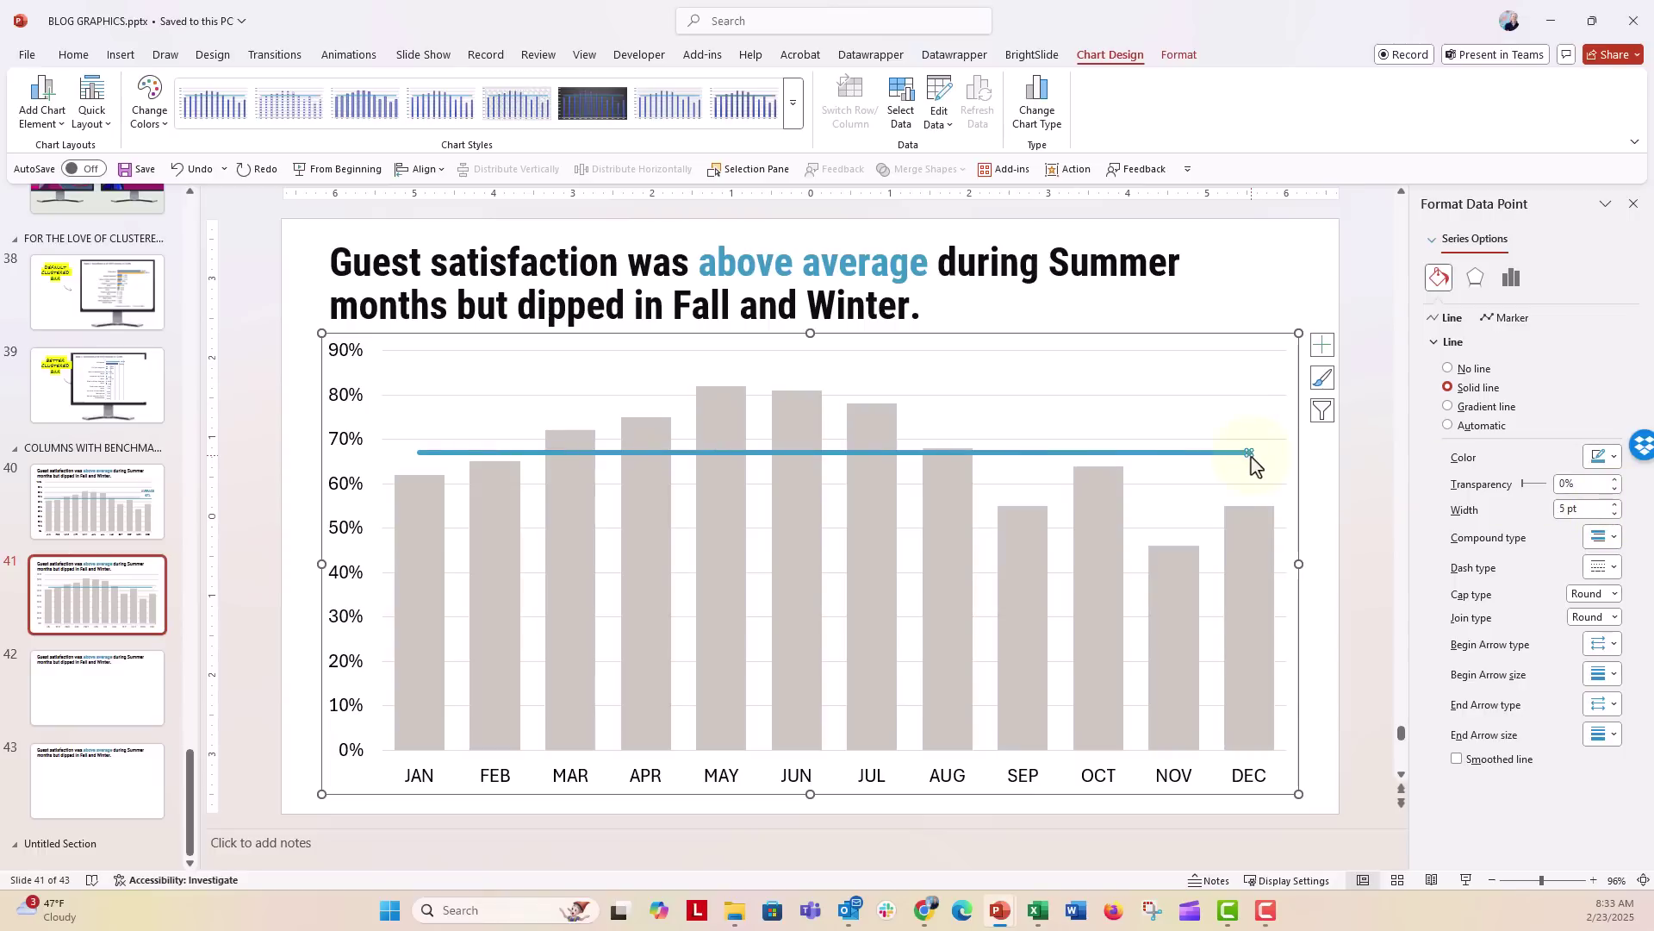
{"action": "right_click", "coordinate": [1252, 464]}
{"action": "left_click", "coordinate": [1276, 603]}
Step: Position the DEC data label above the line and show the series name with the value, using a new-line separator
{"action": "left_click", "coordinate": [1272, 453]}
{"action": "left_click", "coordinate": [1272, 453]}
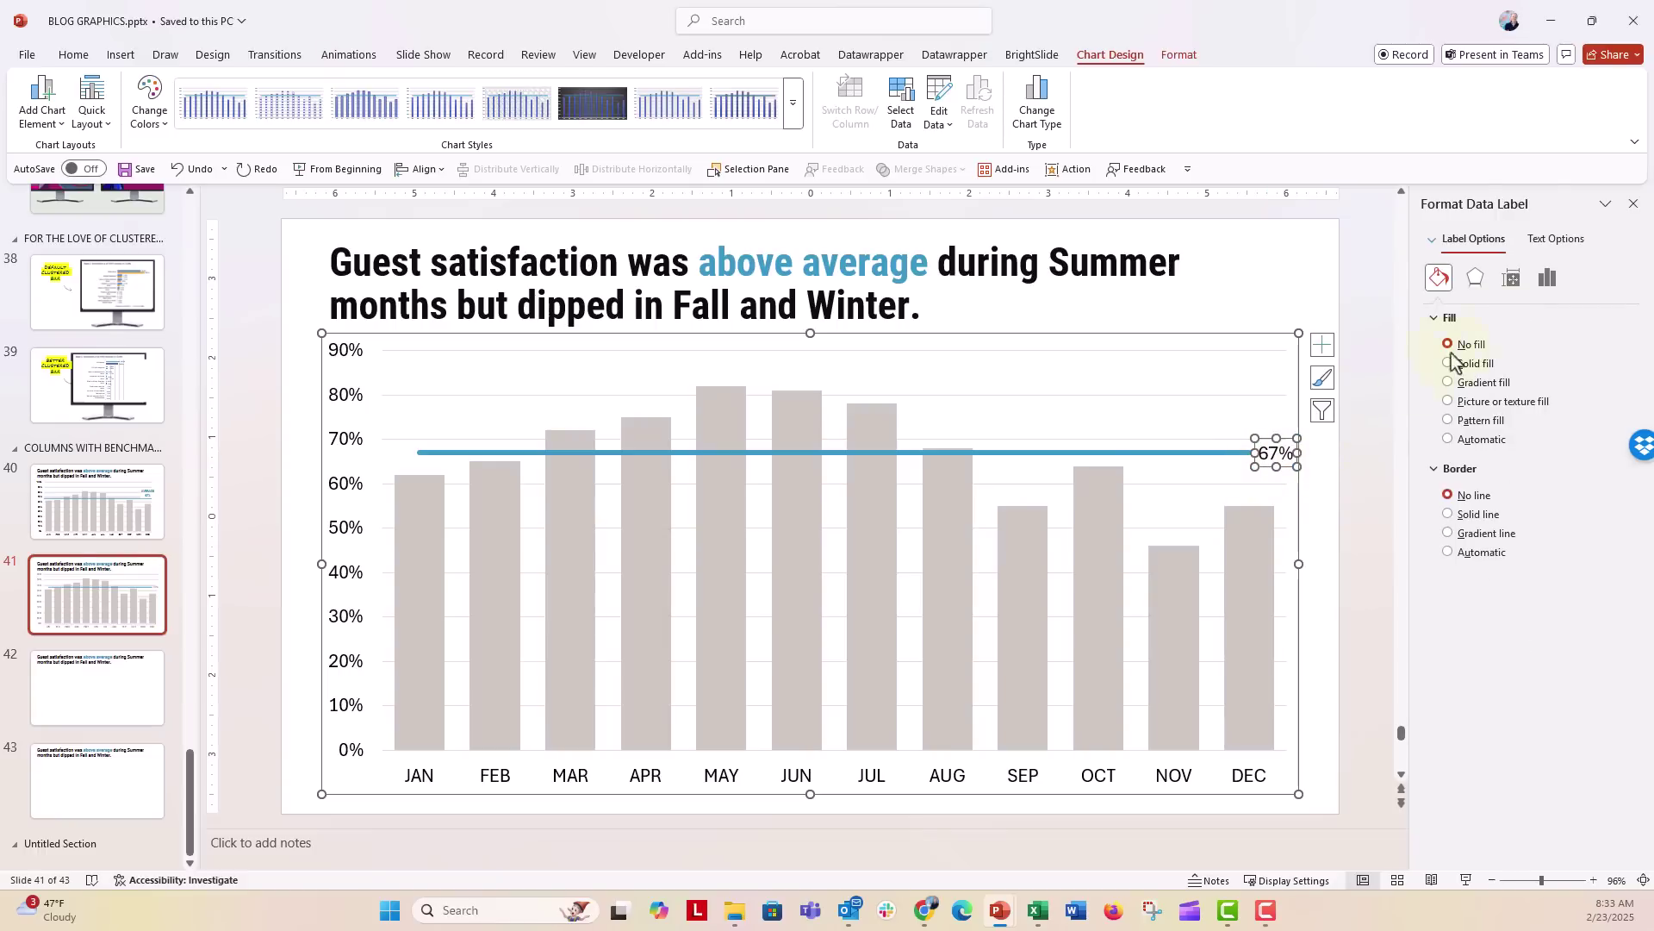
{"action": "left_click", "coordinate": [1549, 279]}
{"action": "left_click", "coordinate": [1499, 317]}
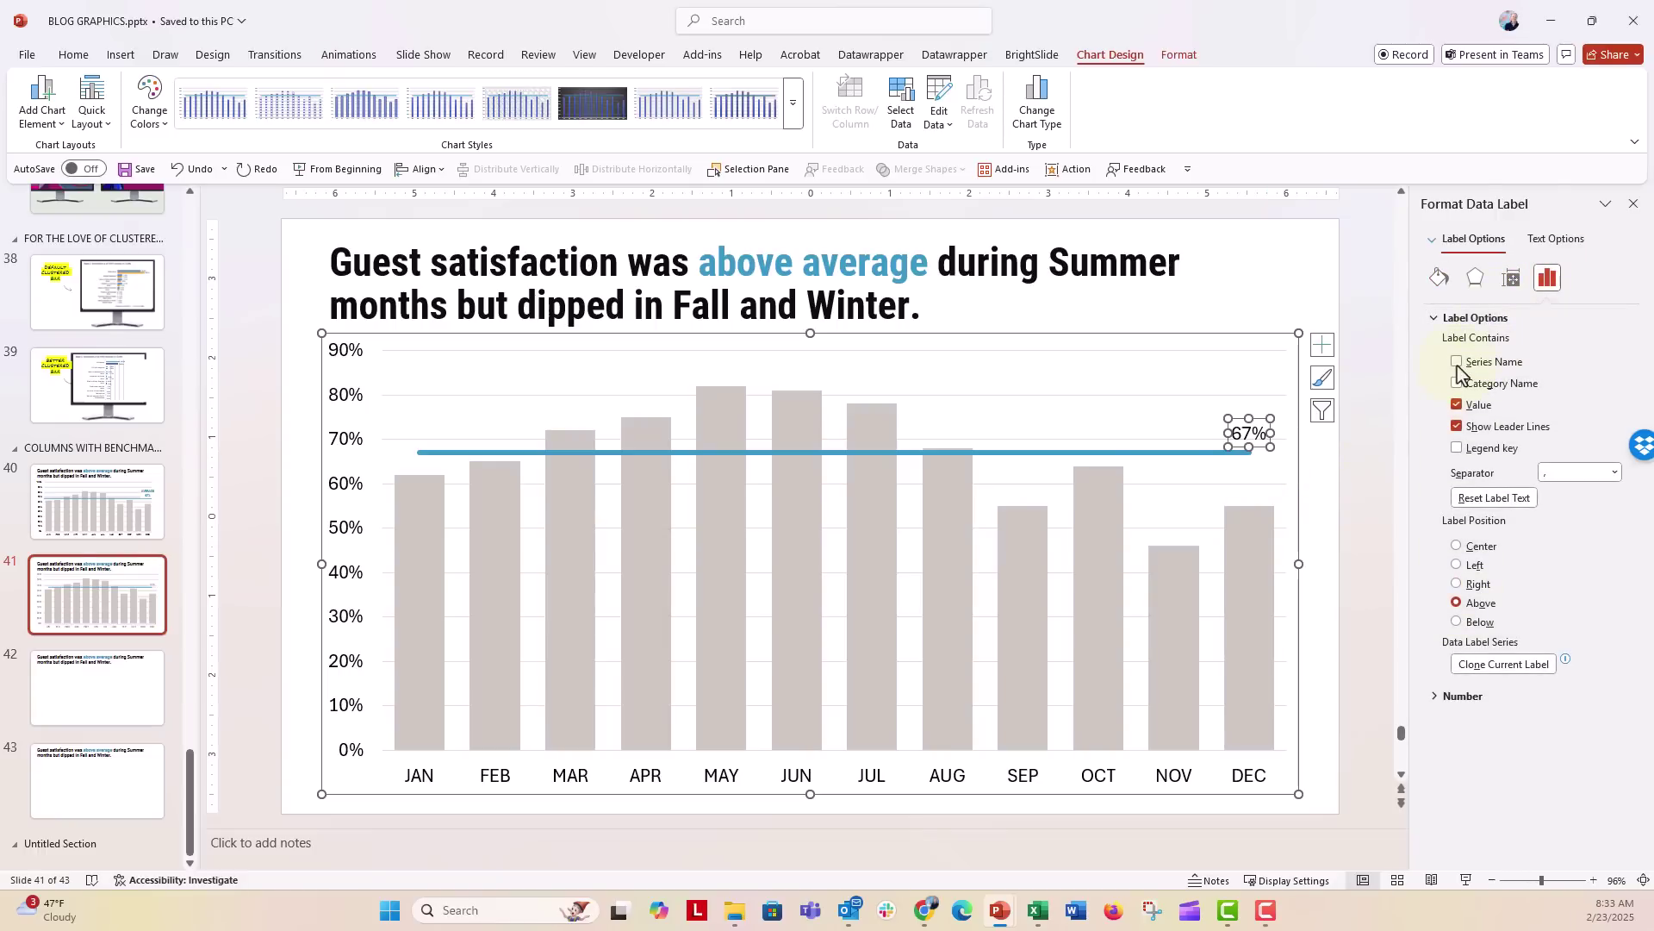
{"action": "left_click", "coordinate": [1613, 472]}
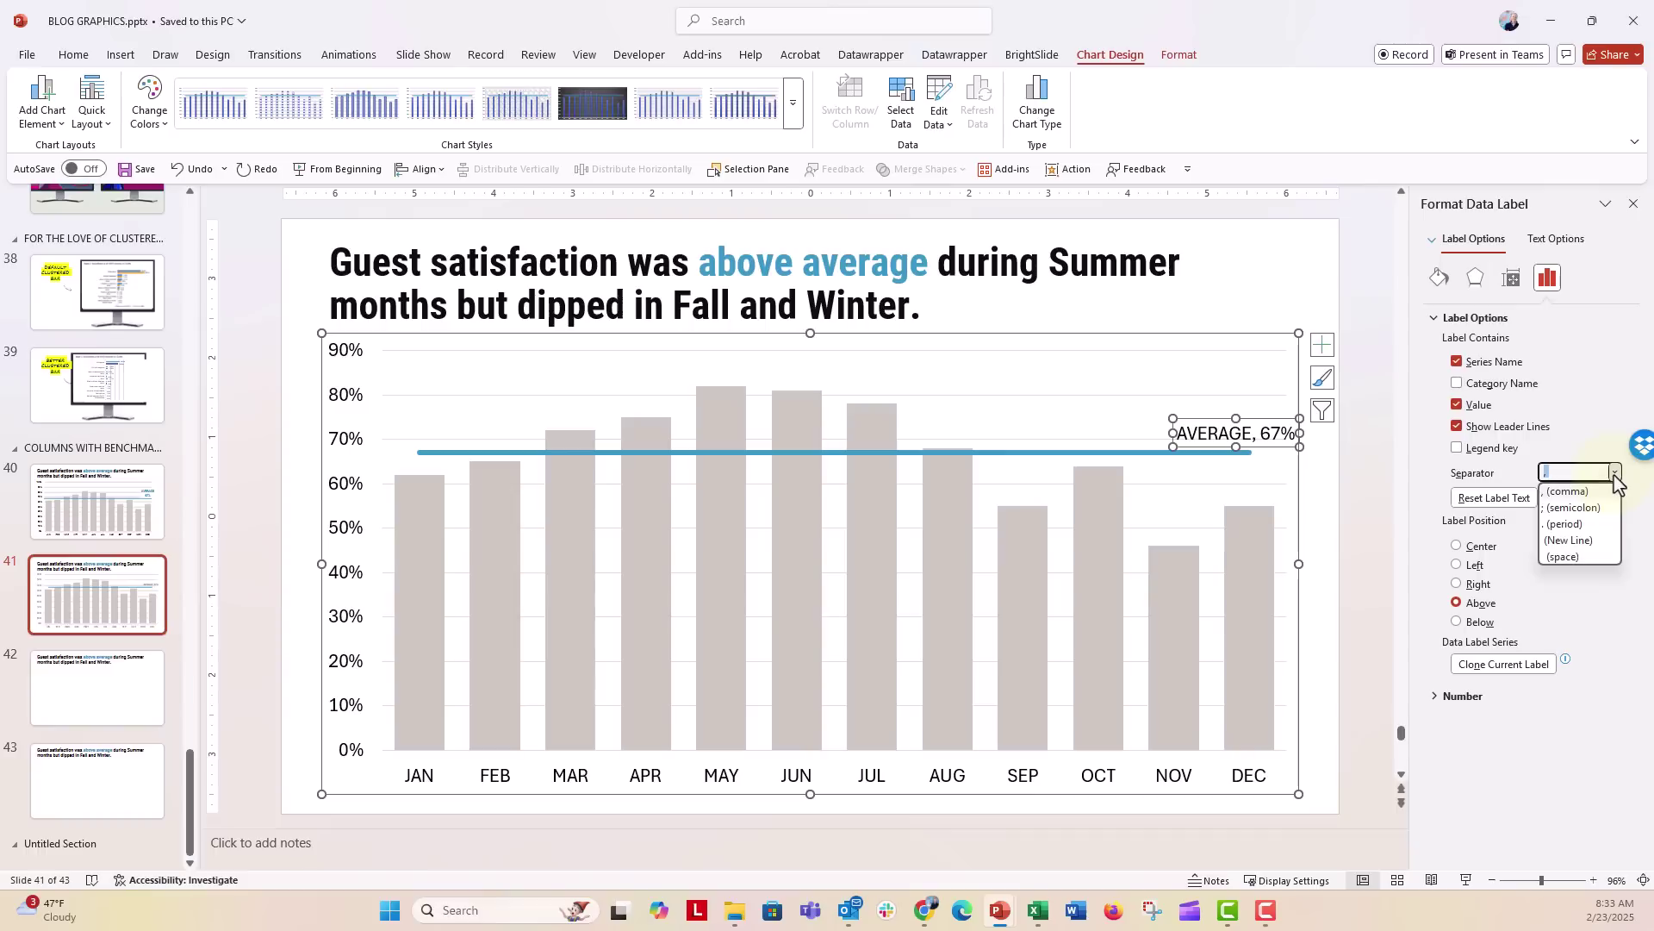
{"action": "left_click", "coordinate": [1573, 541]}
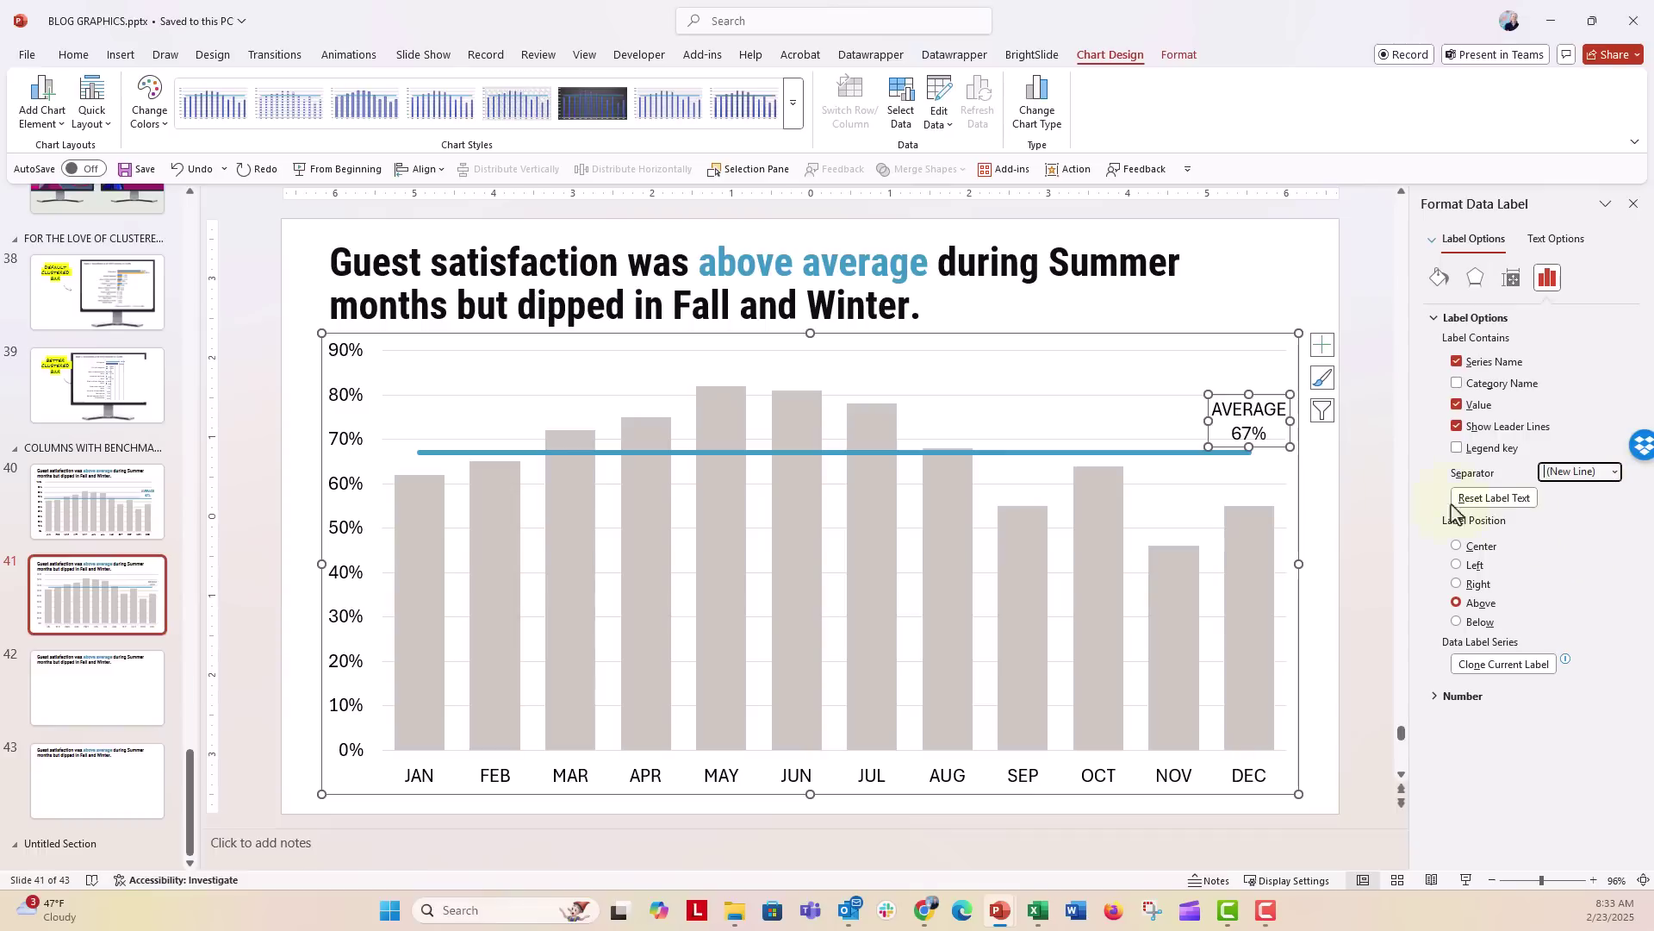
Step: Make the average line's data label bold, color it blue to match the line, and enlarge its font one size
{"action": "left_click", "coordinate": [74, 54]}
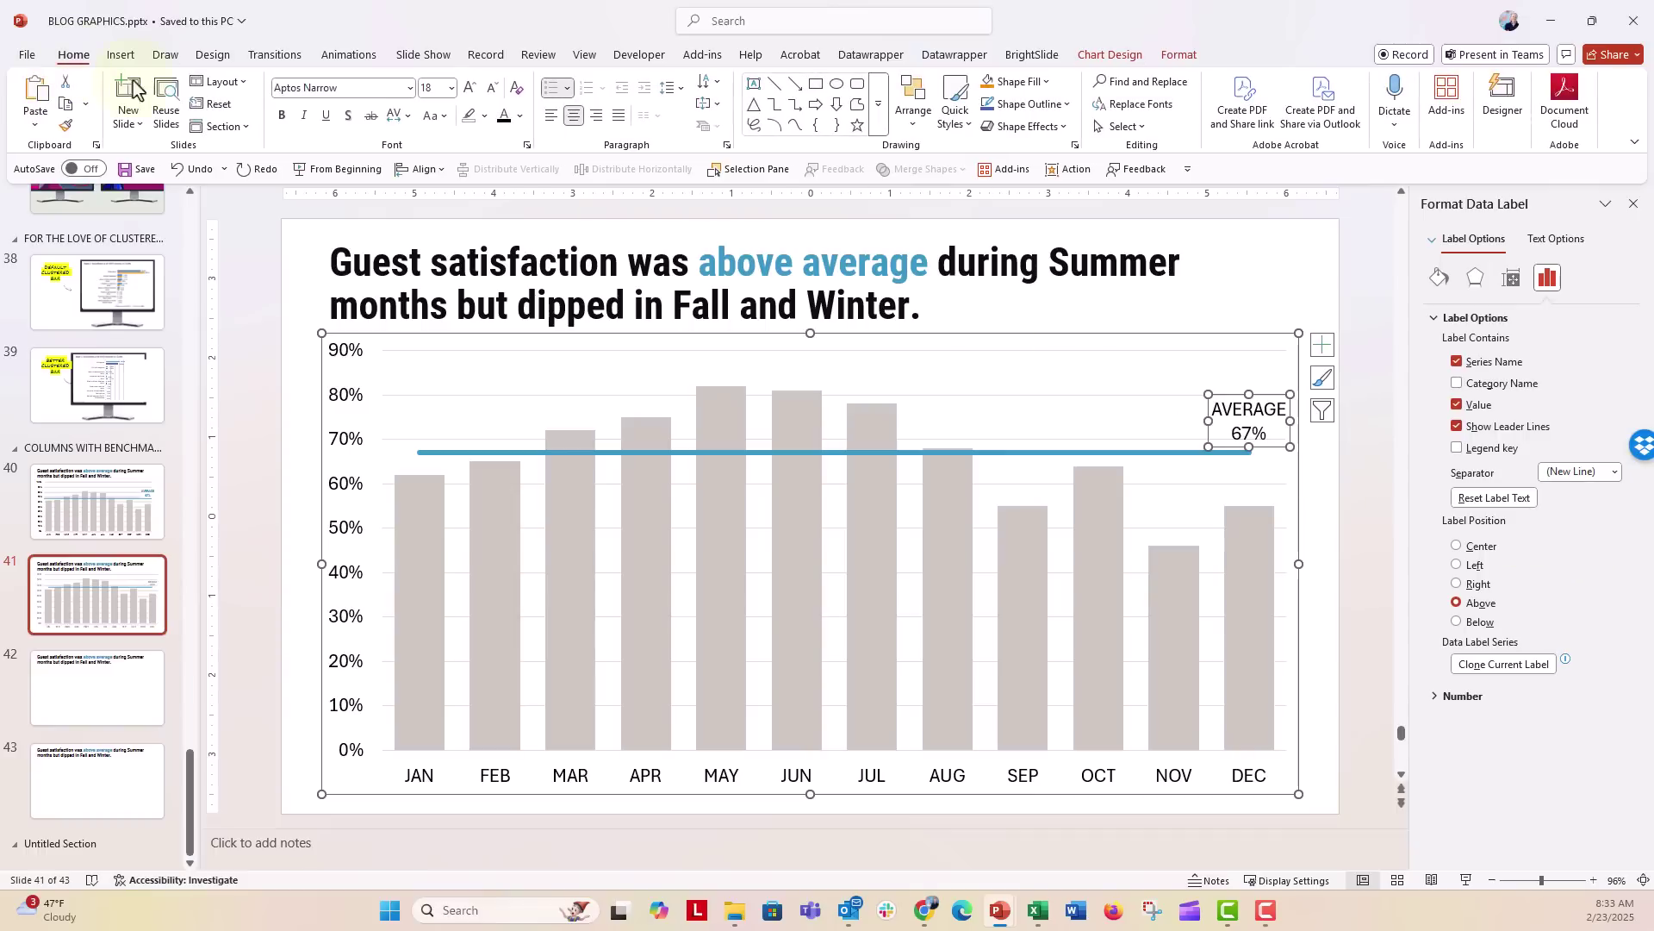
{"action": "left_click", "coordinate": [281, 116]}
{"action": "left_click", "coordinate": [520, 115]}
{"action": "left_click", "coordinate": [627, 211]}
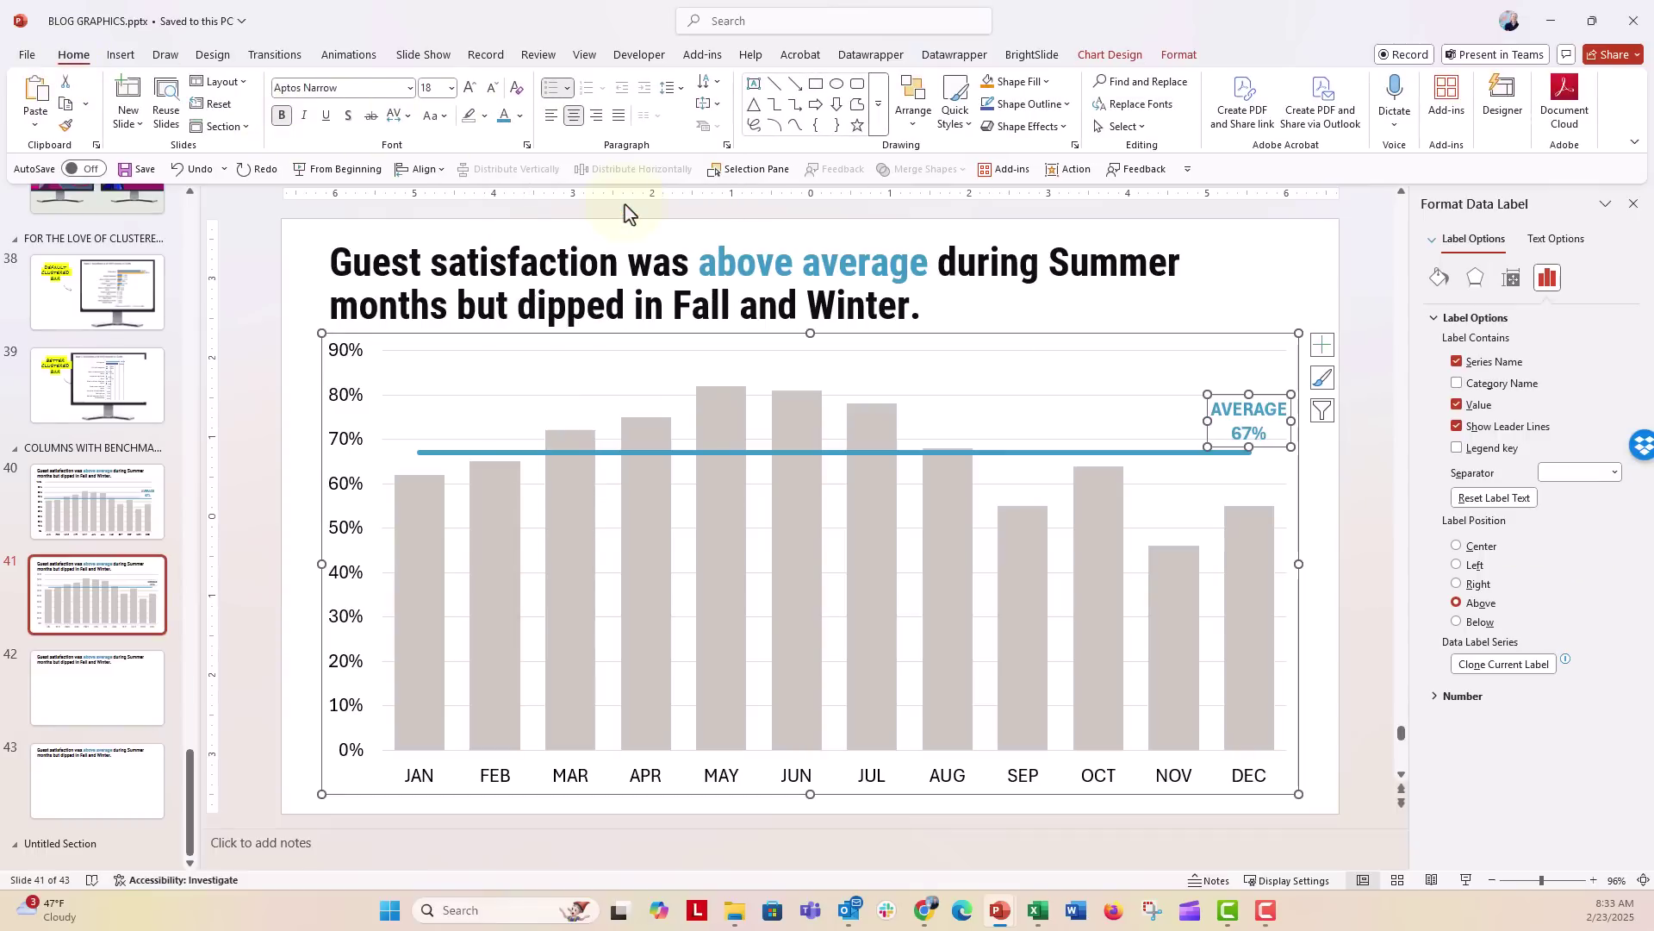
{"action": "left_click", "coordinate": [469, 87]}
{"action": "left_click", "coordinate": [1321, 515]}
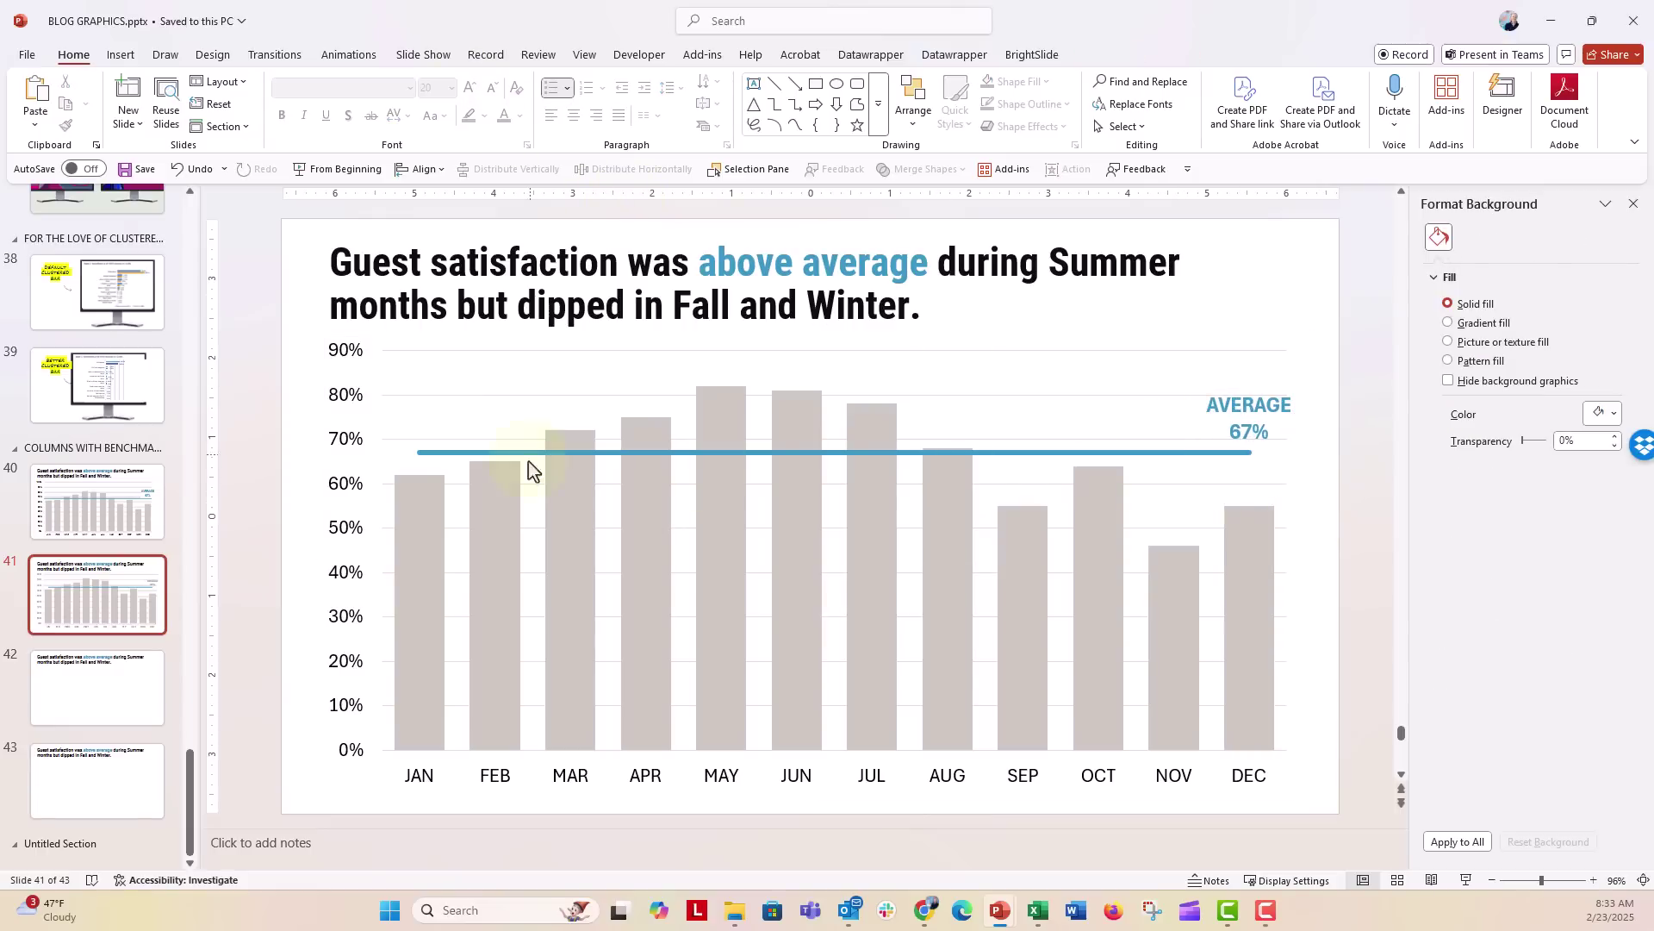
Step: Duplicate slide 41 with the finished chart
{"action": "left_click", "coordinate": [420, 459]}
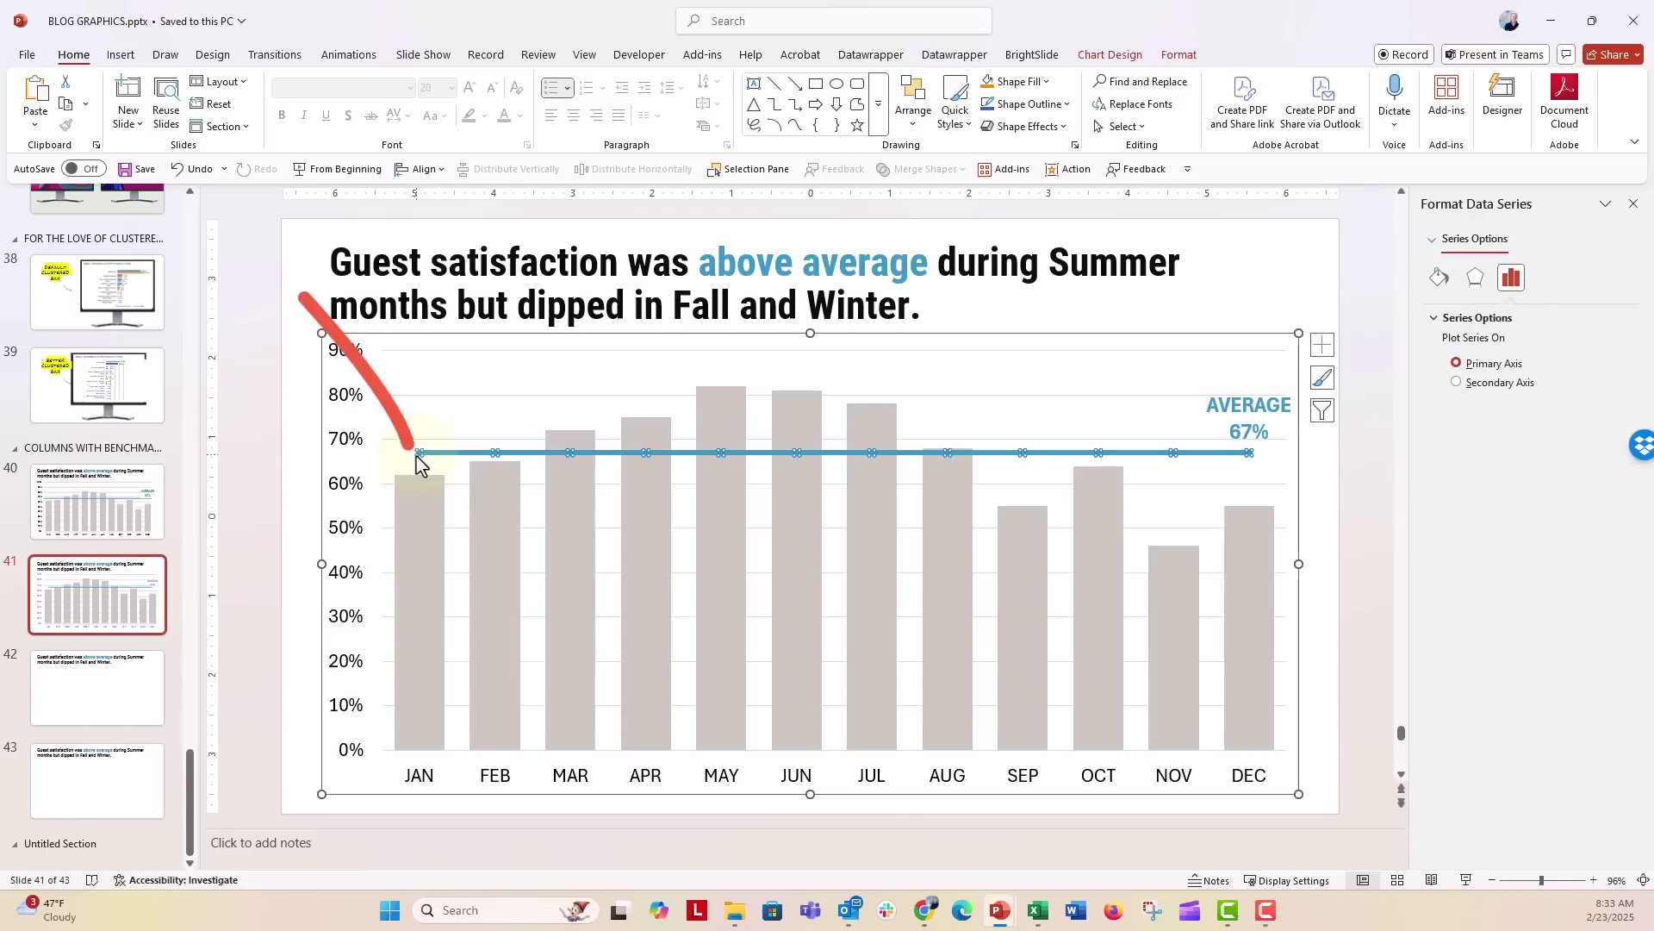
{"action": "mouse_move", "coordinate": [419, 465]}
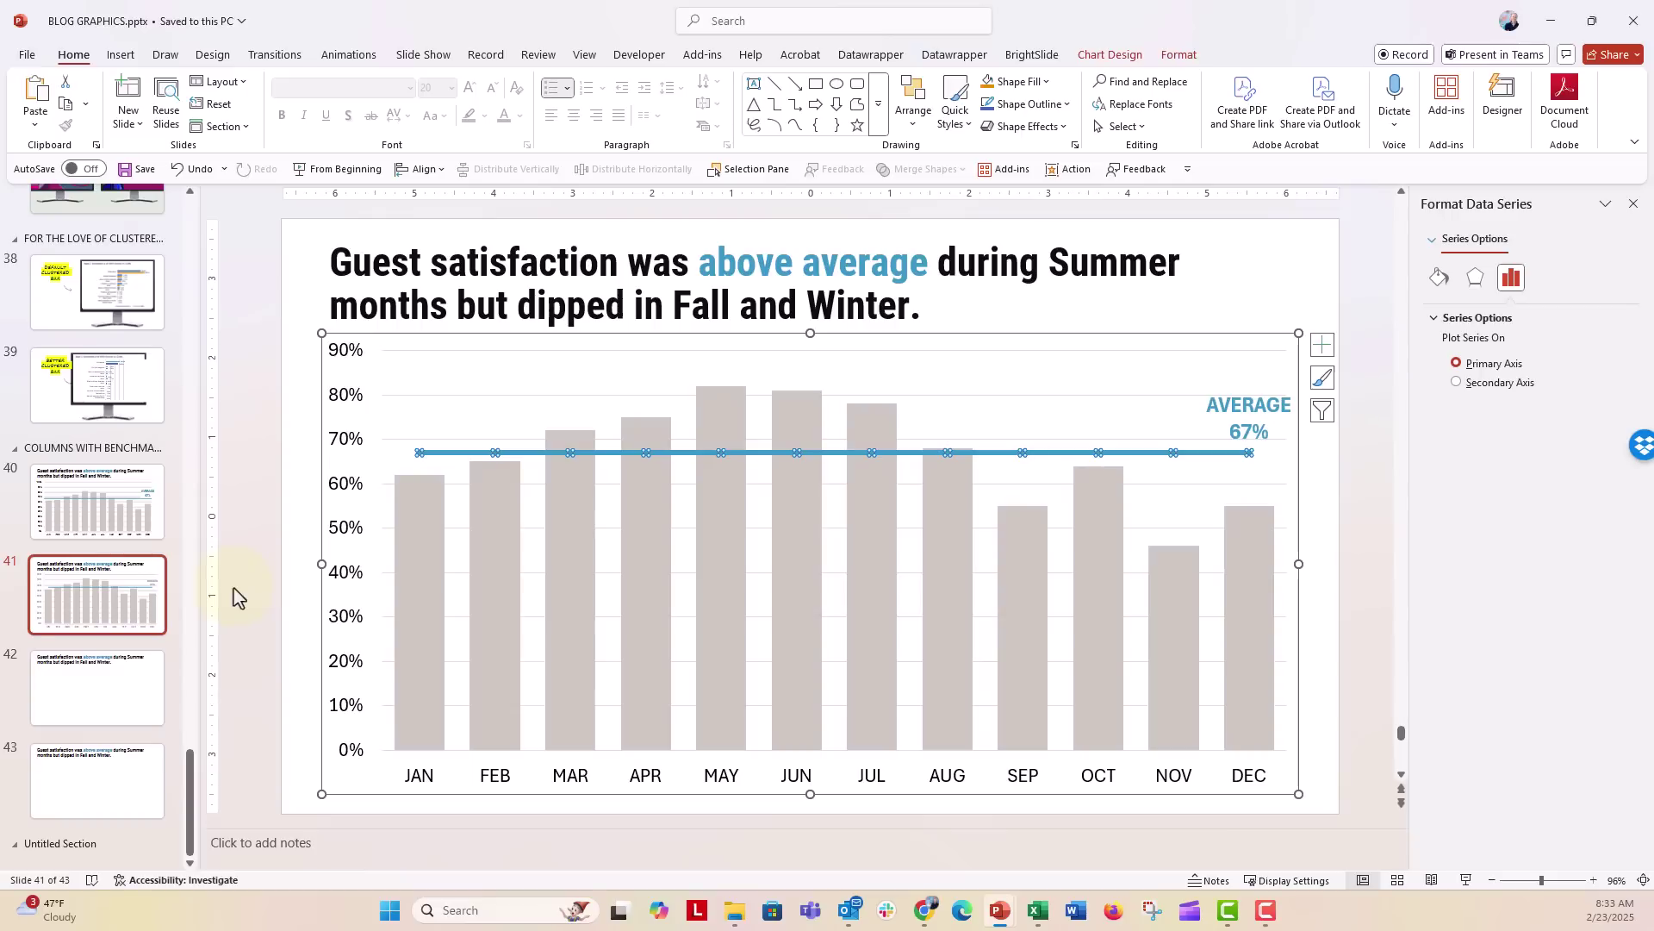
{"action": "left_click", "coordinate": [153, 613]}
{"action": "key", "text": "ctrl+d"}
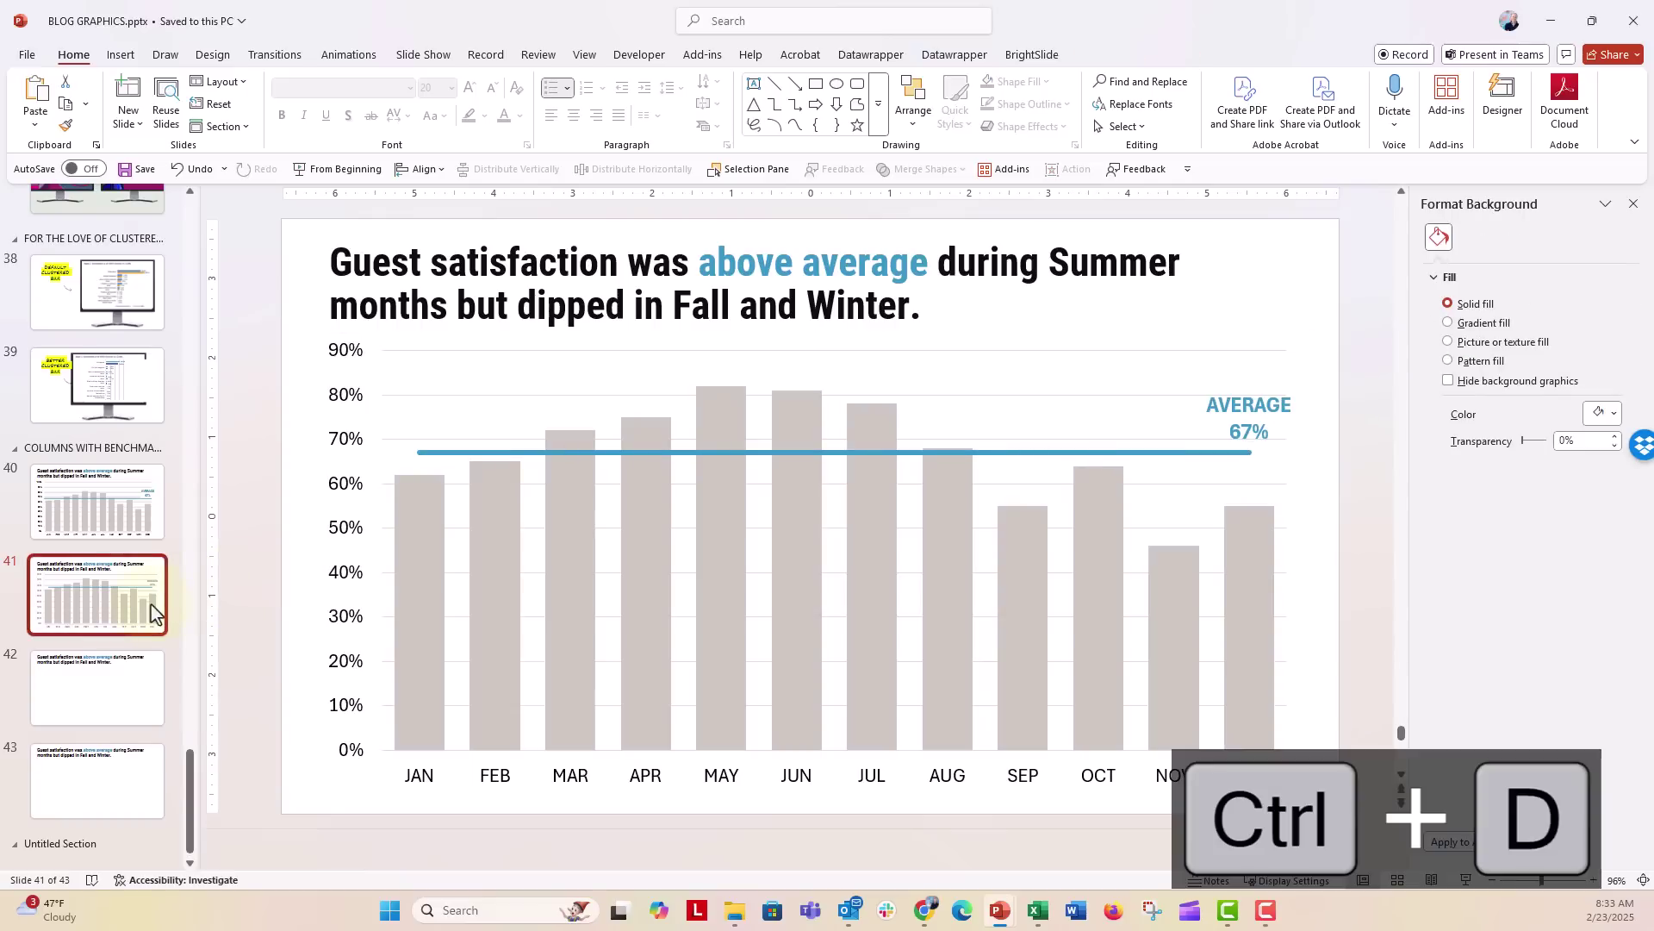
Step: Open the data sheet of the chart on the duplicated slide 42, enlarge it to show all twelve months, and move it up
{"action": "left_click", "coordinate": [494, 562]}
{"action": "left_click", "coordinate": [425, 448]}
{"action": "left_click", "coordinate": [424, 453]}
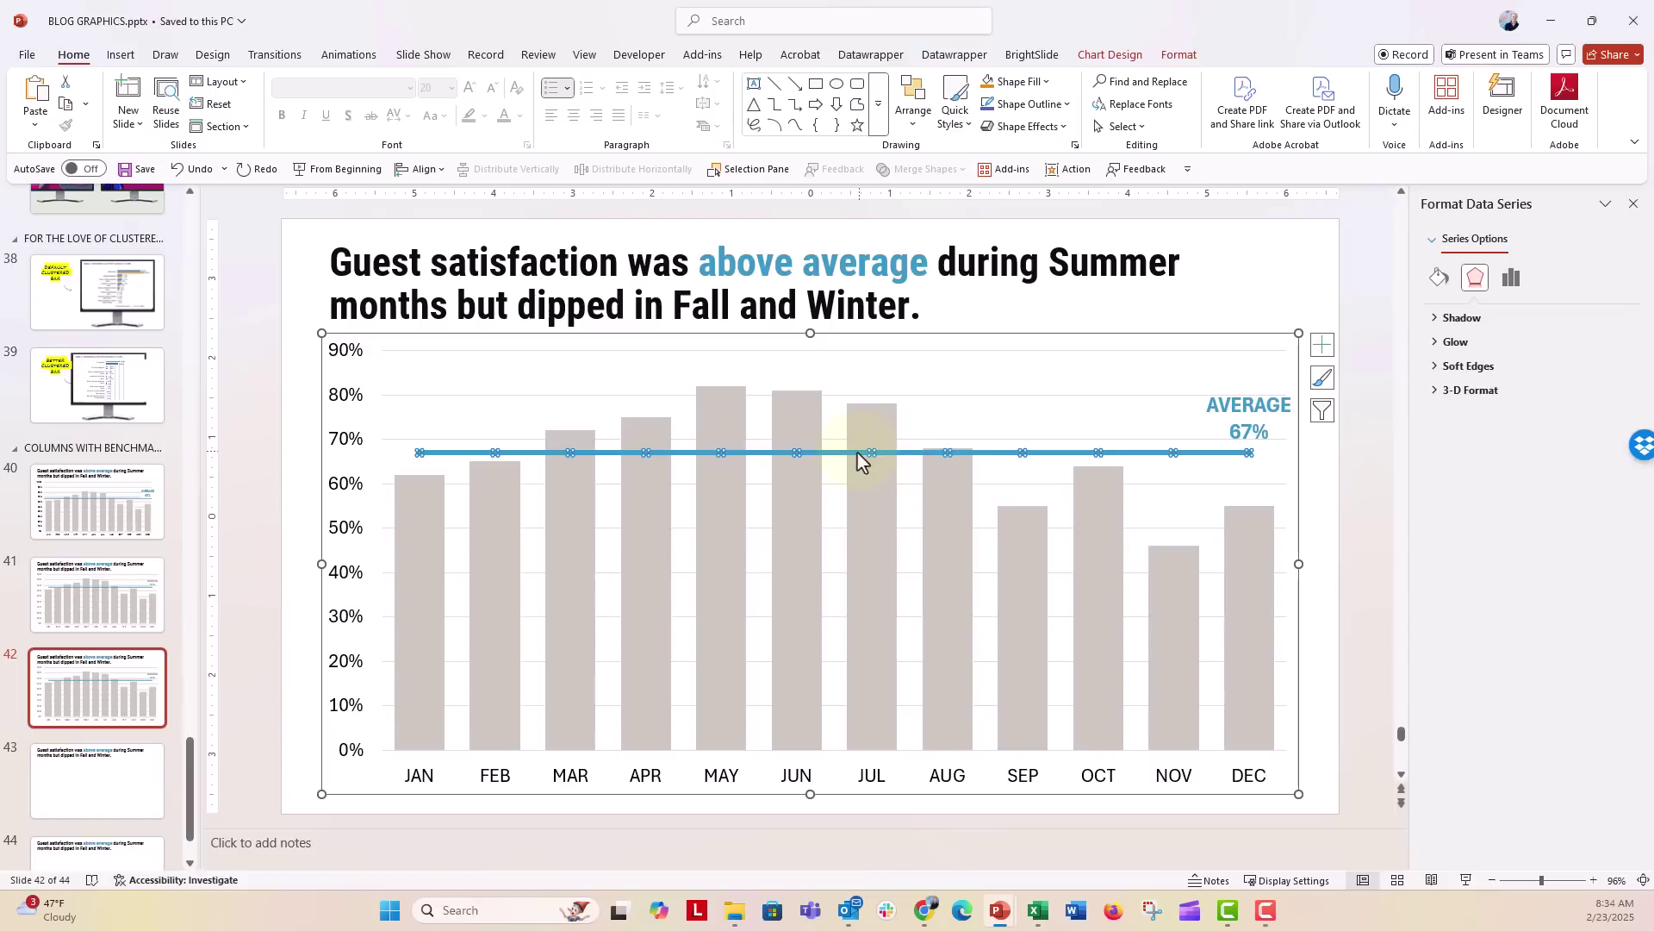
{"action": "right_click", "coordinate": [806, 474]}
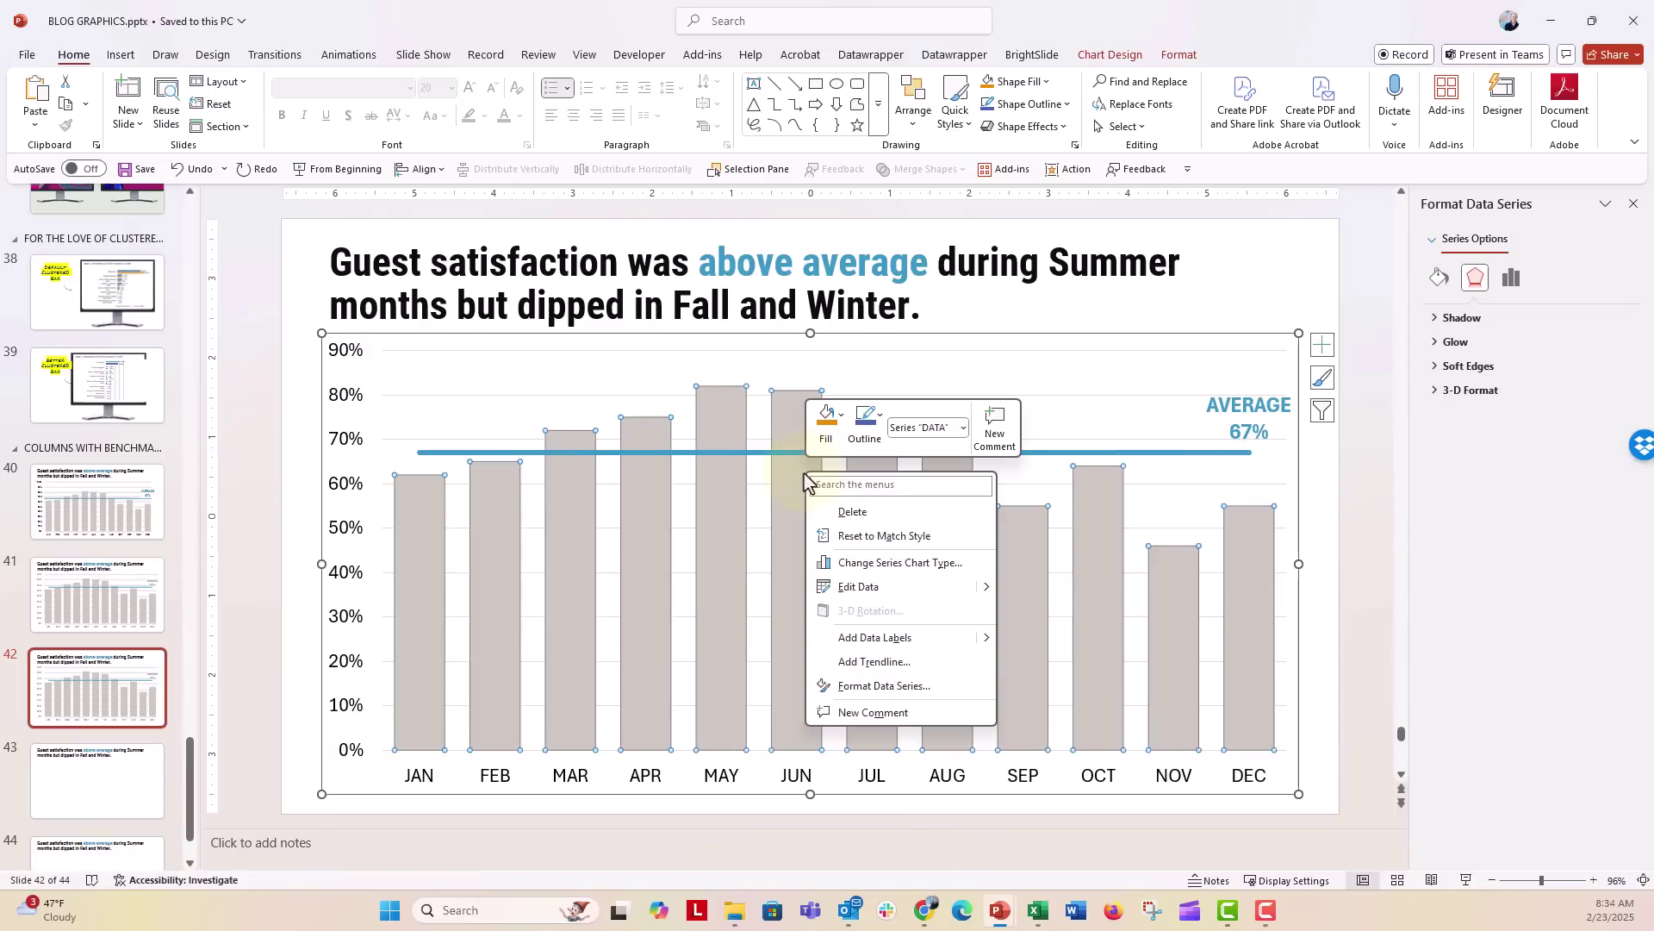
{"action": "left_click", "coordinate": [965, 588]}
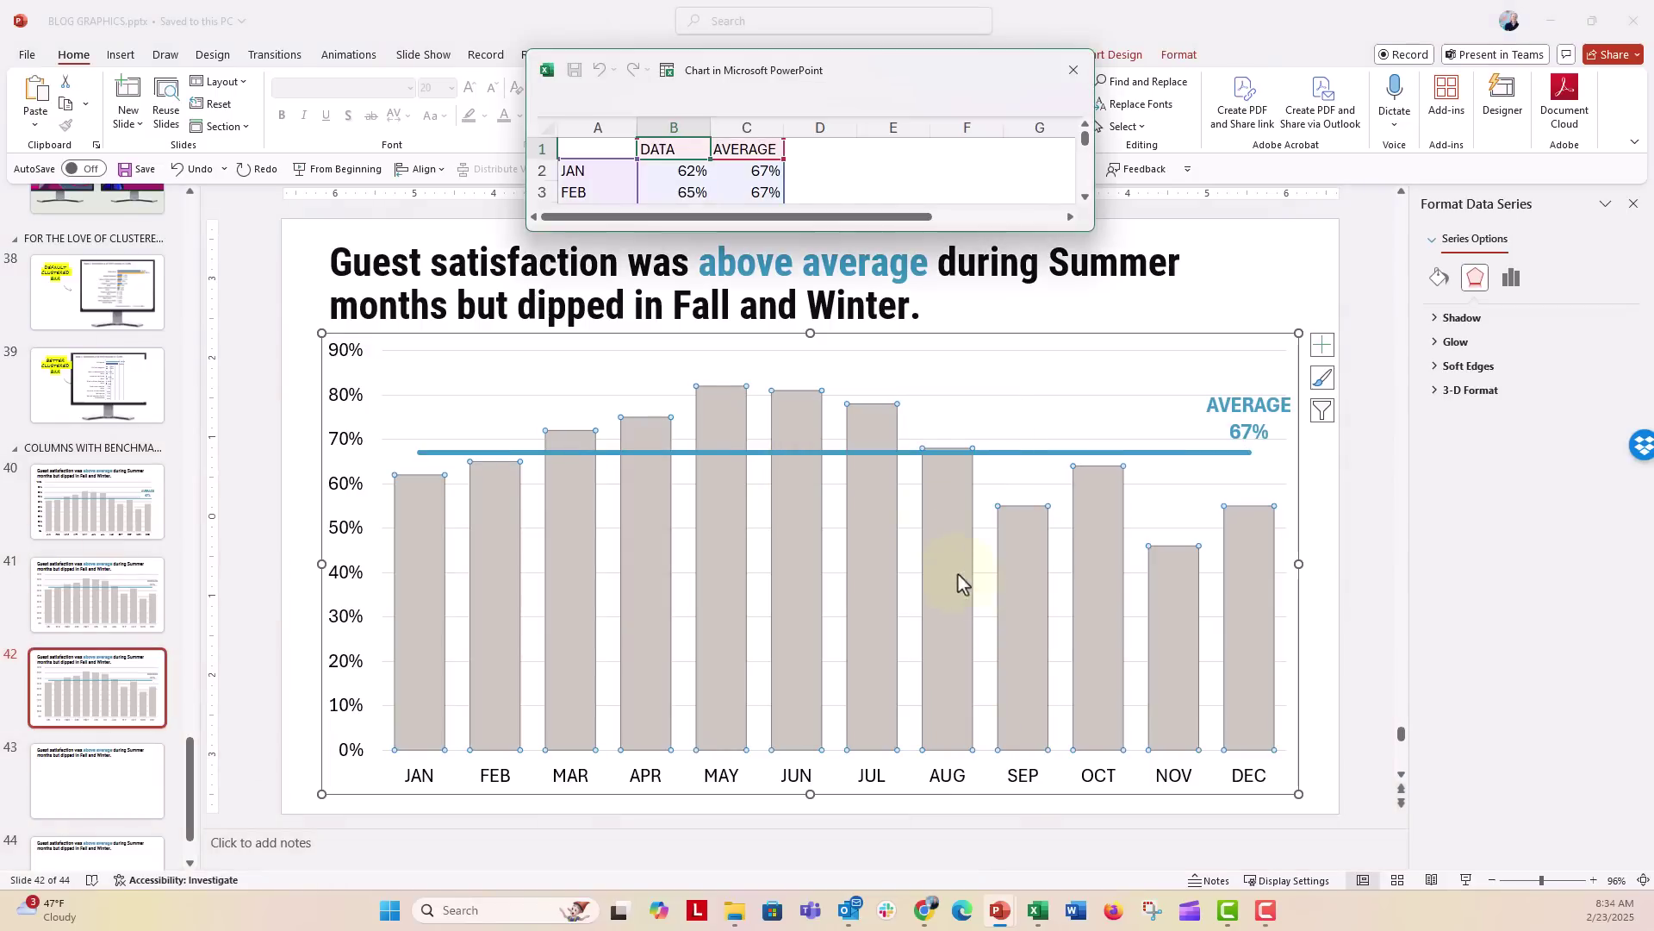
{"action": "left_click_drag", "start_coordinate": [779, 229], "coordinate": [801, 462]}
{"action": "left_click_drag", "start_coordinate": [901, 96], "coordinate": [860, 51]}
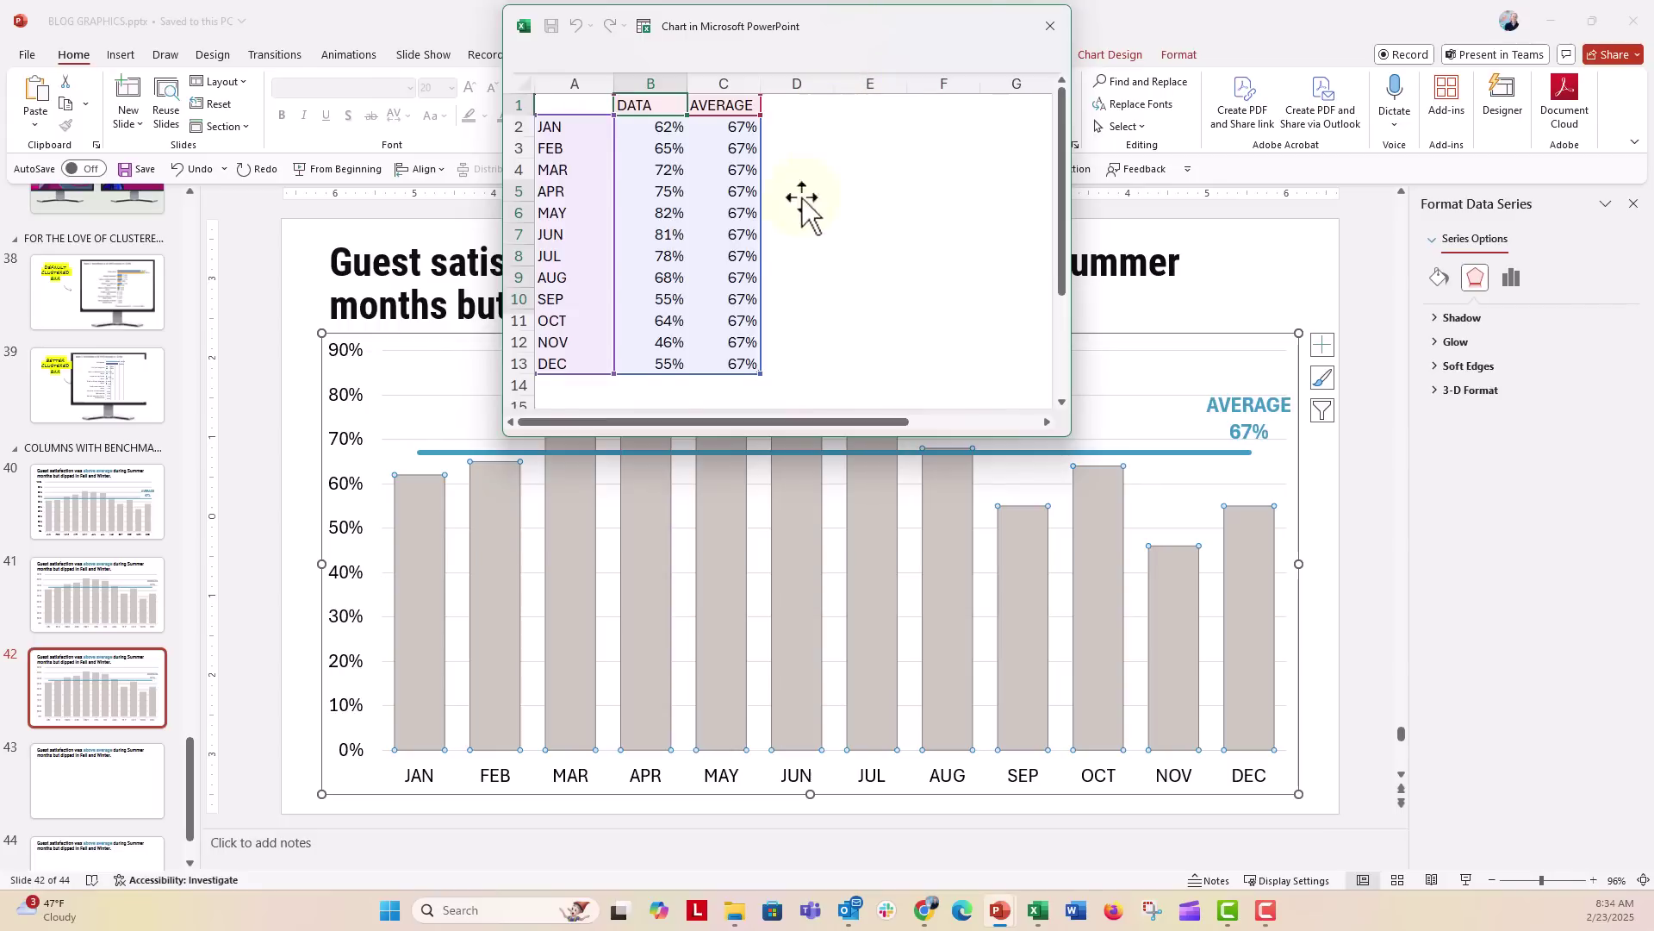
Step: Add a 67% value to the AVERAGE column in the empty row below DEC
{"action": "left_click", "coordinate": [733, 385]}
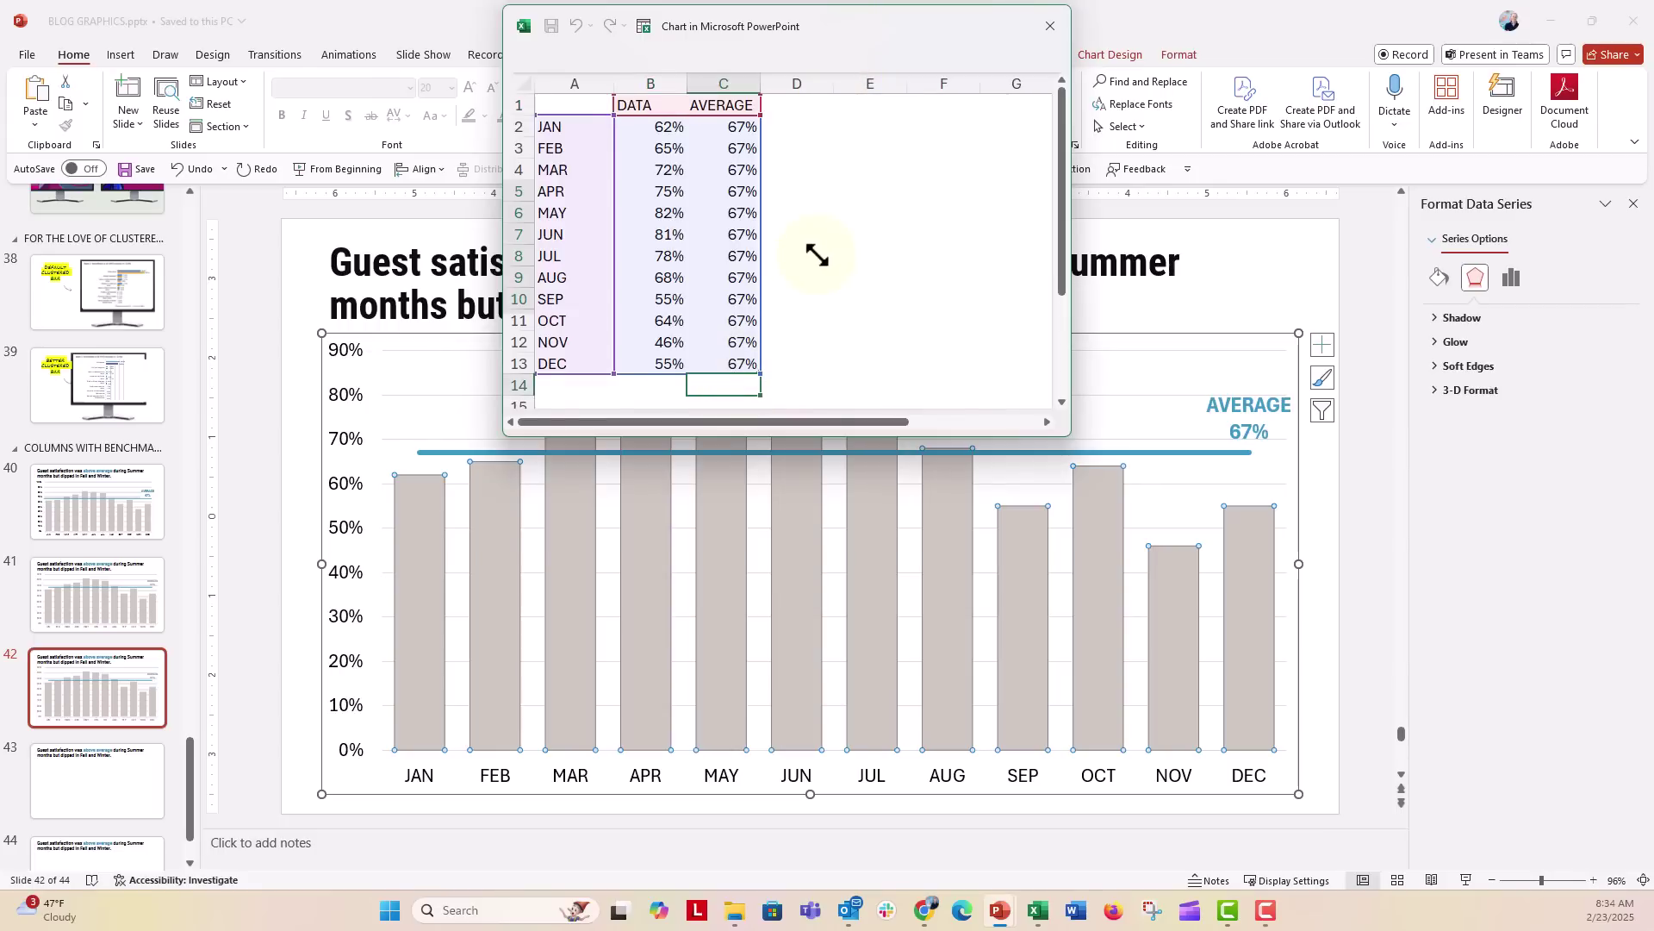
{"action": "type", "text": "67"}
{"action": "key", "text": "Return"}
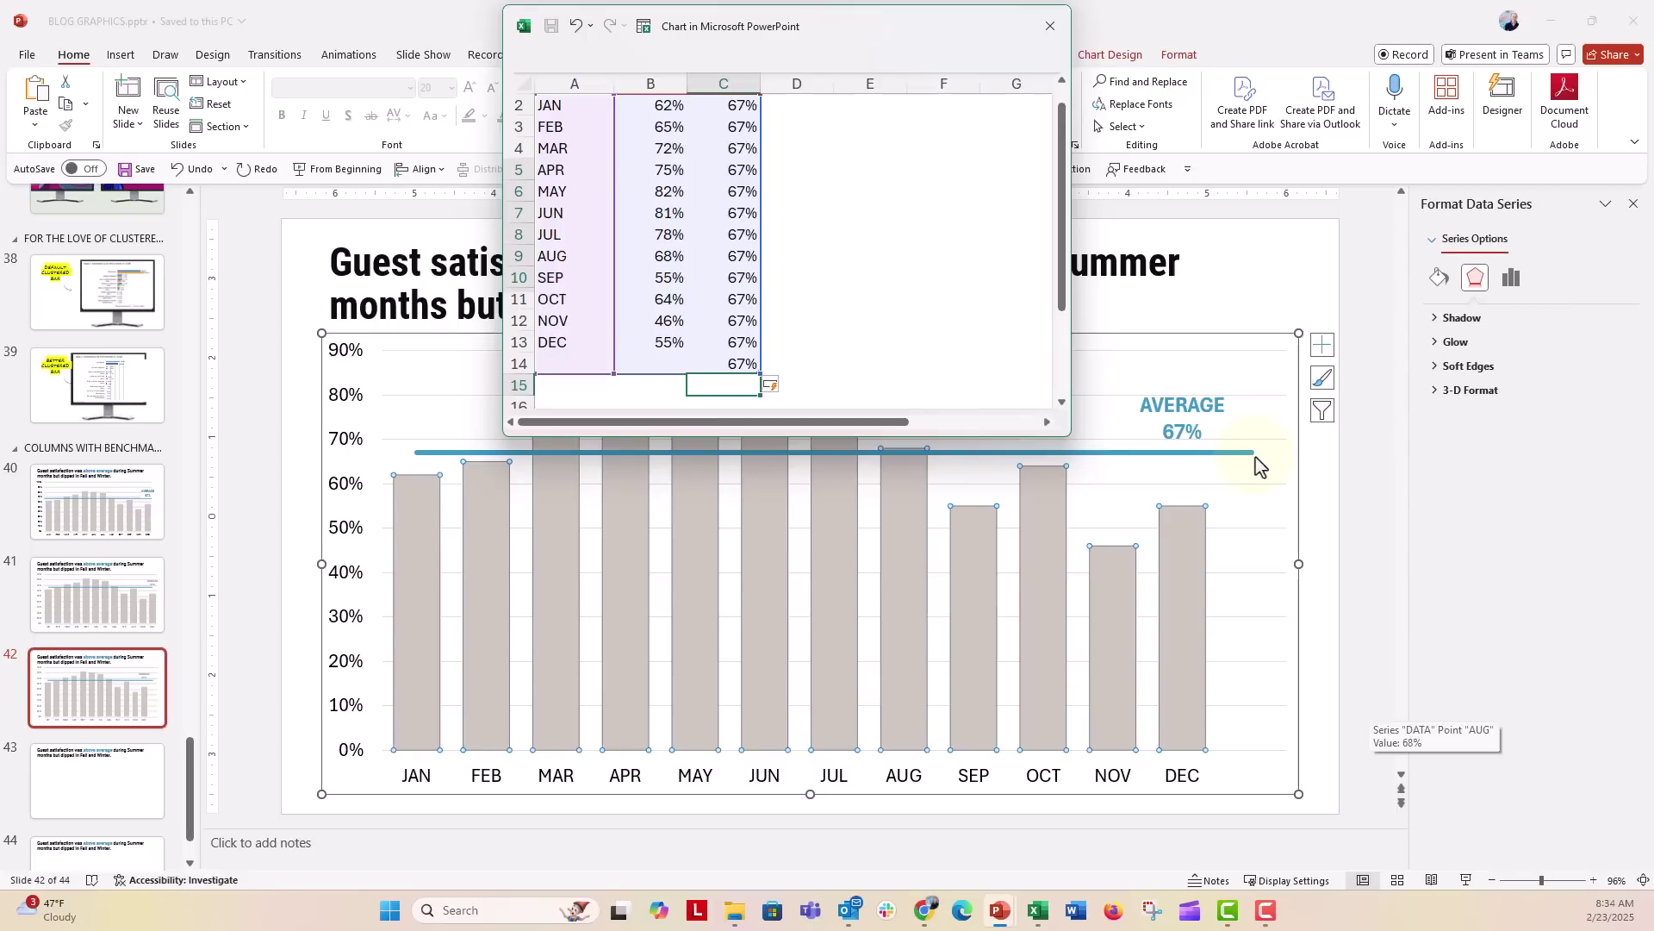
{"action": "scroll", "coordinate": [739, 231], "scroll_direction": "up", "scroll_amount": 1}
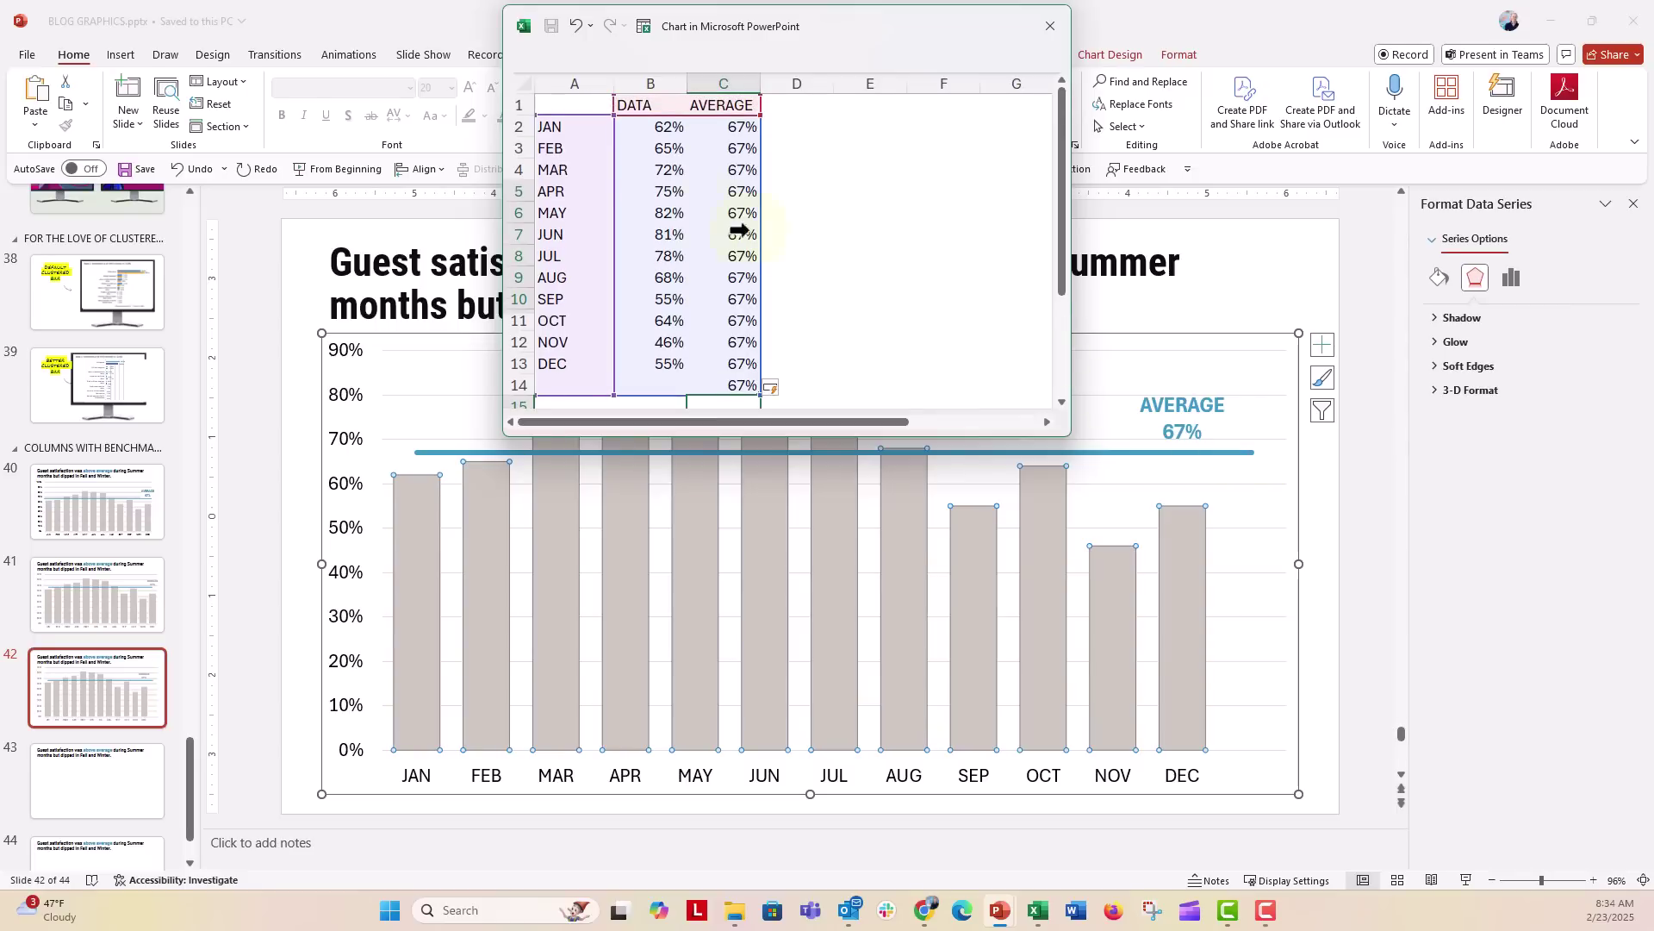
Step: Insert a blank row above JAN, enter 67% in its AVERAGE cell, and close the data sheet
{"action": "left_click", "coordinate": [517, 126]}
{"action": "right_click", "coordinate": [518, 127]}
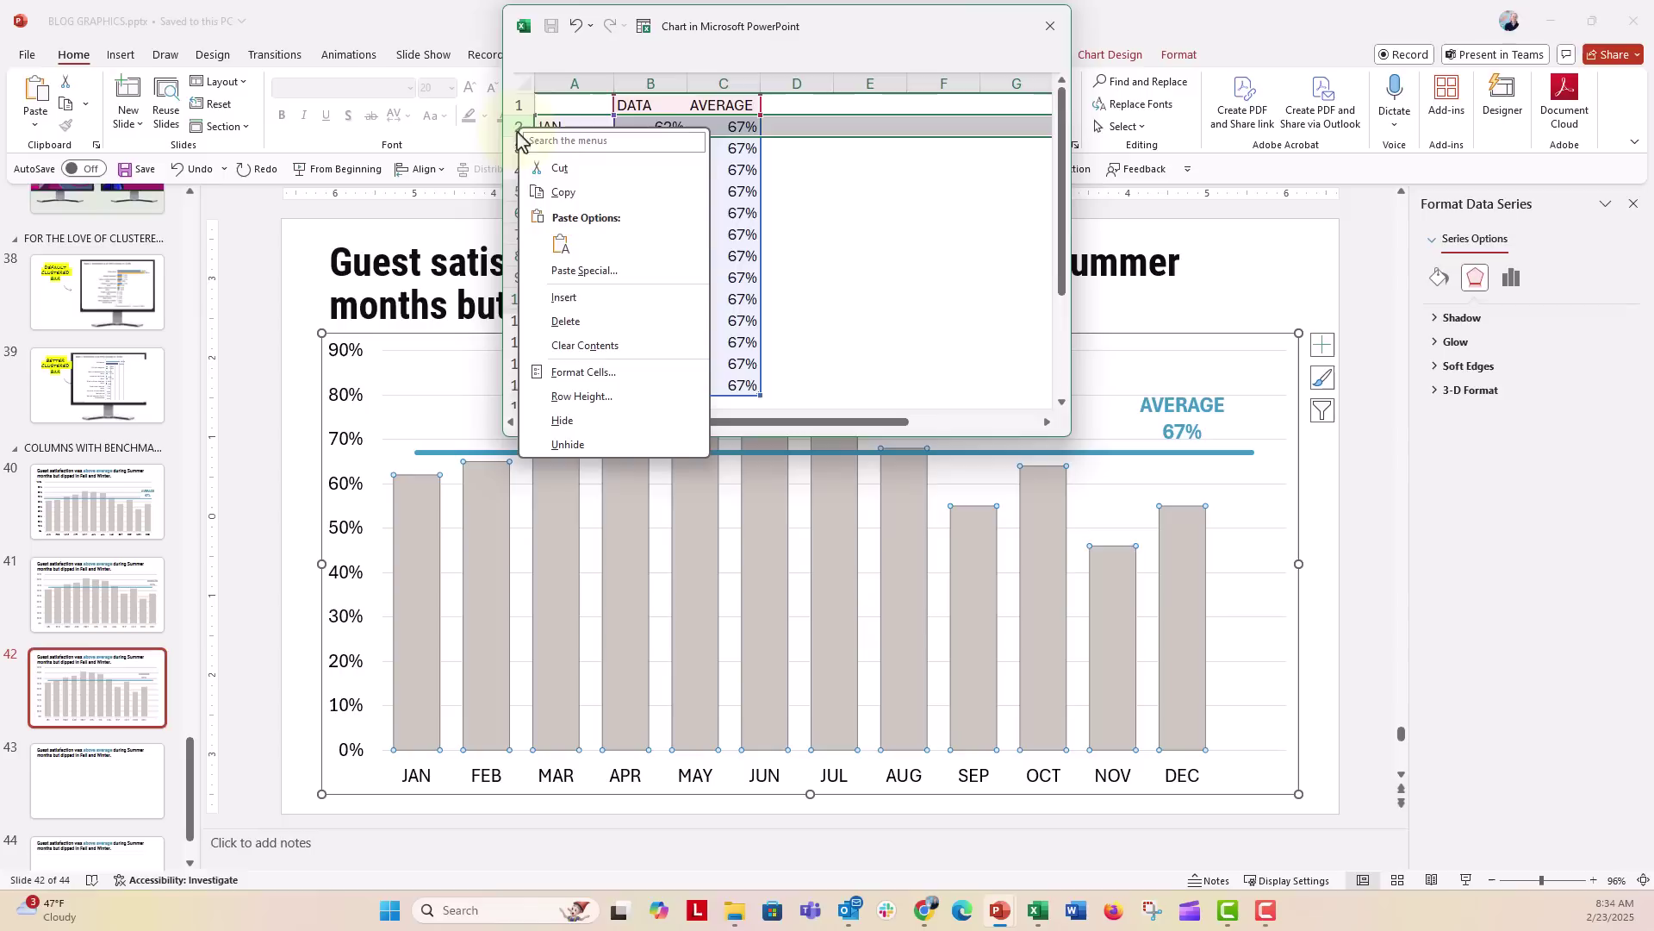
{"action": "left_click", "coordinate": [524, 301]}
{"action": "left_click", "coordinate": [730, 128]}
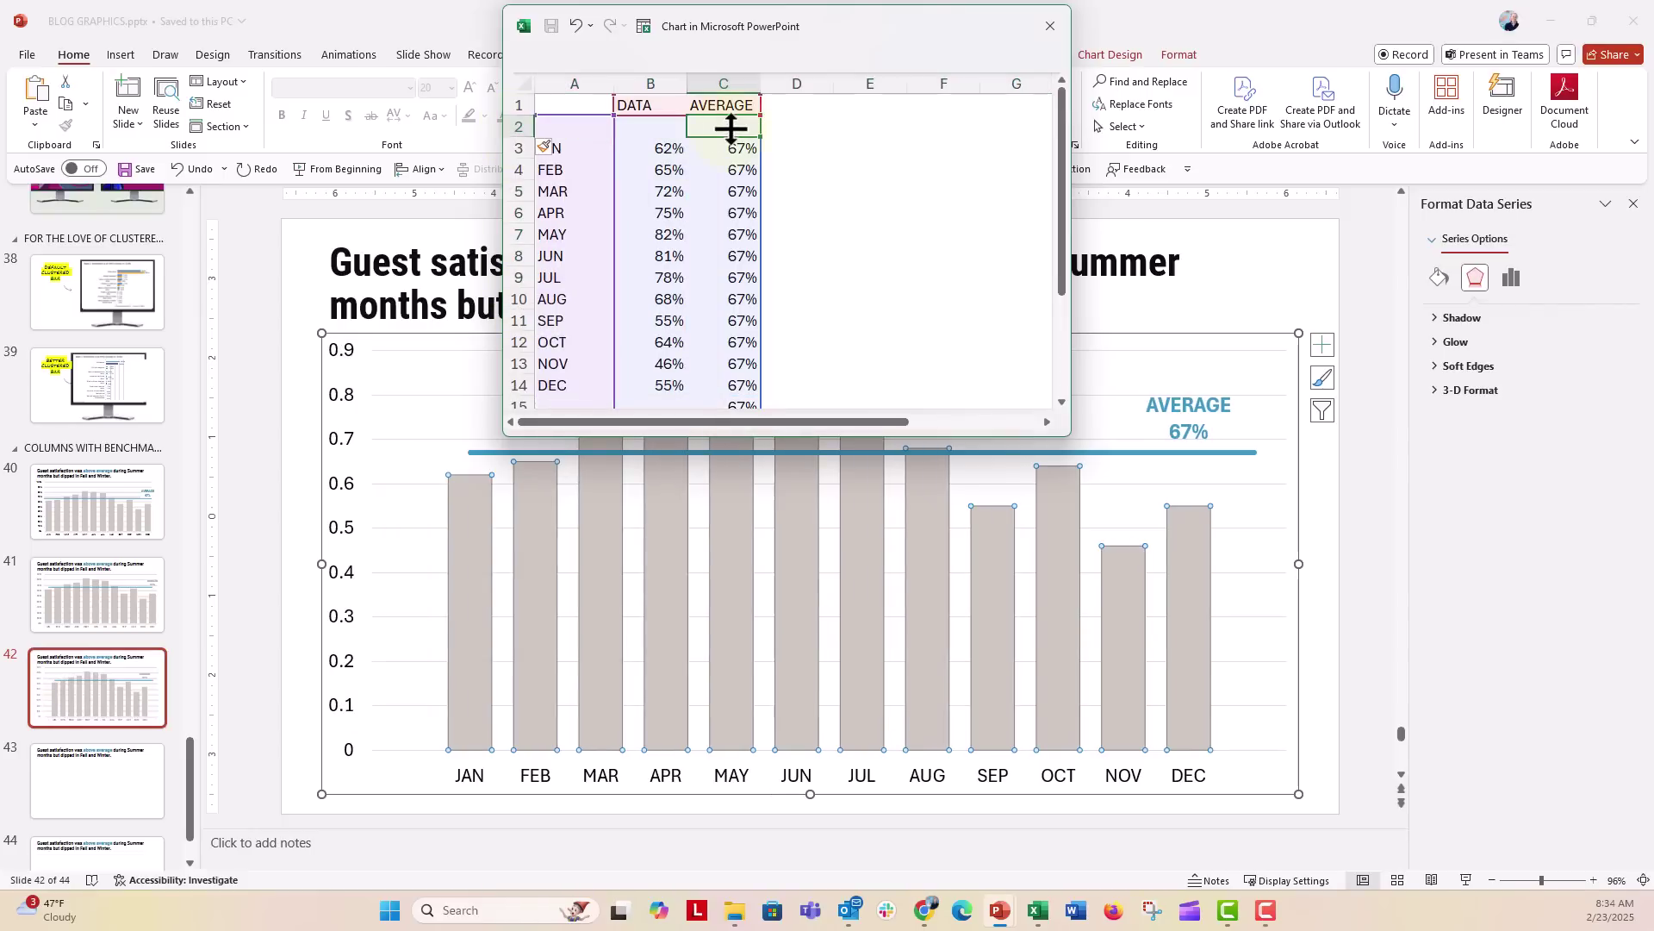
{"action": "type", "text": "67"}
{"action": "key", "text": "Return"}
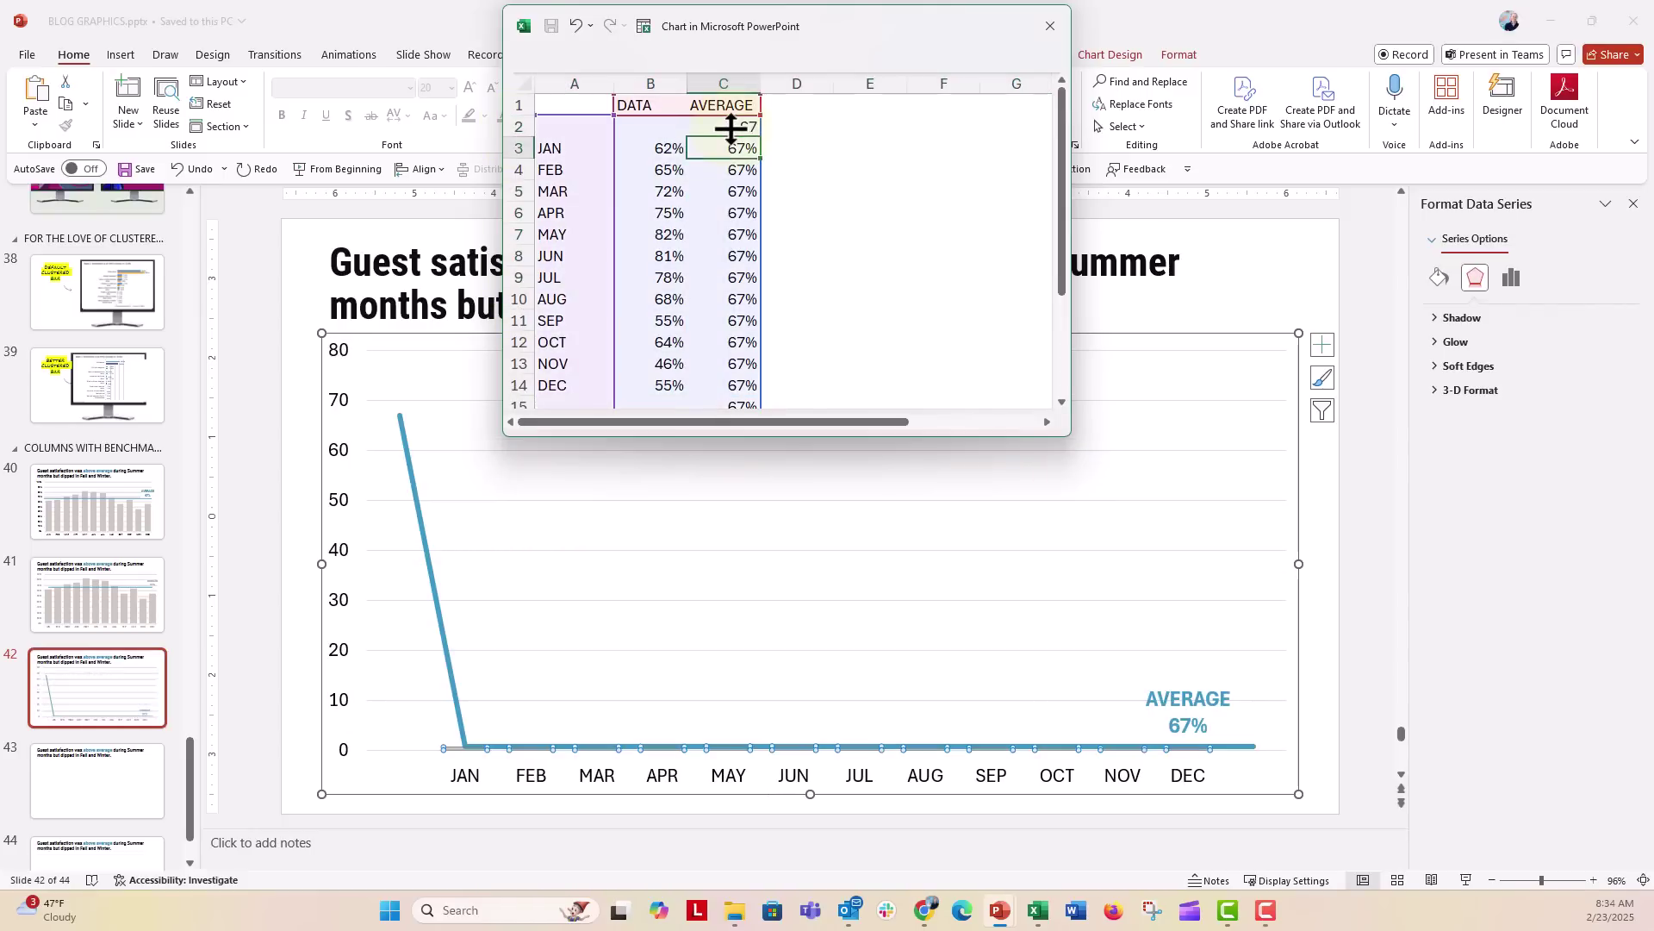
{"action": "left_click", "coordinate": [730, 128]}
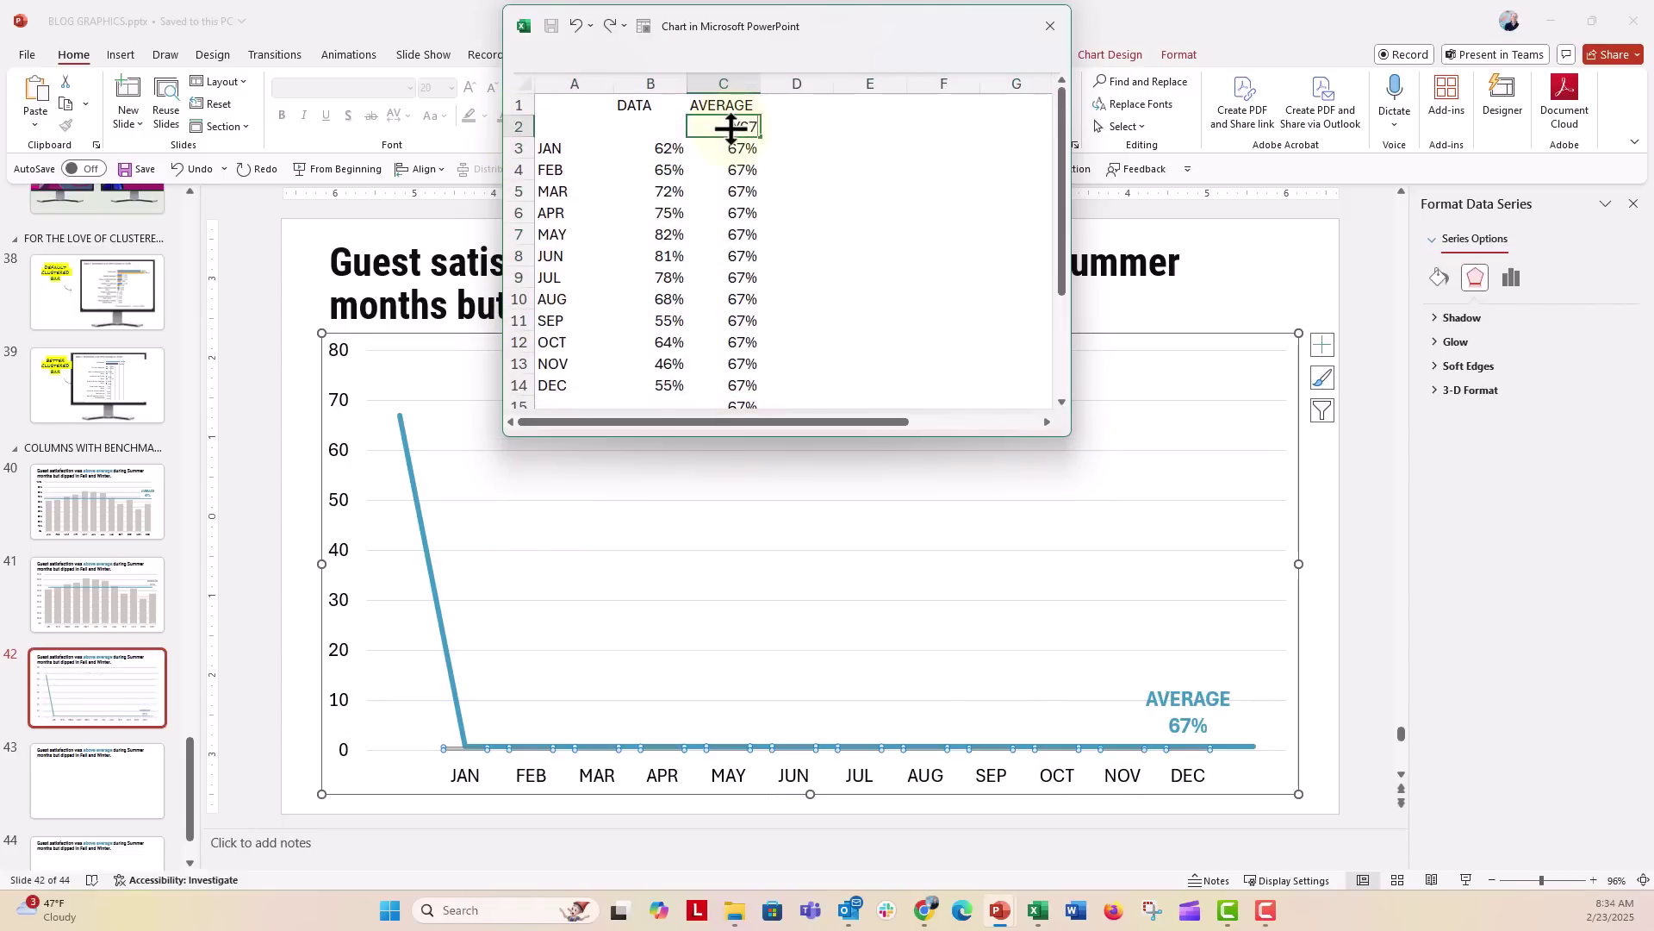
{"action": "type", "text": "%"}
{"action": "key", "text": "Return"}
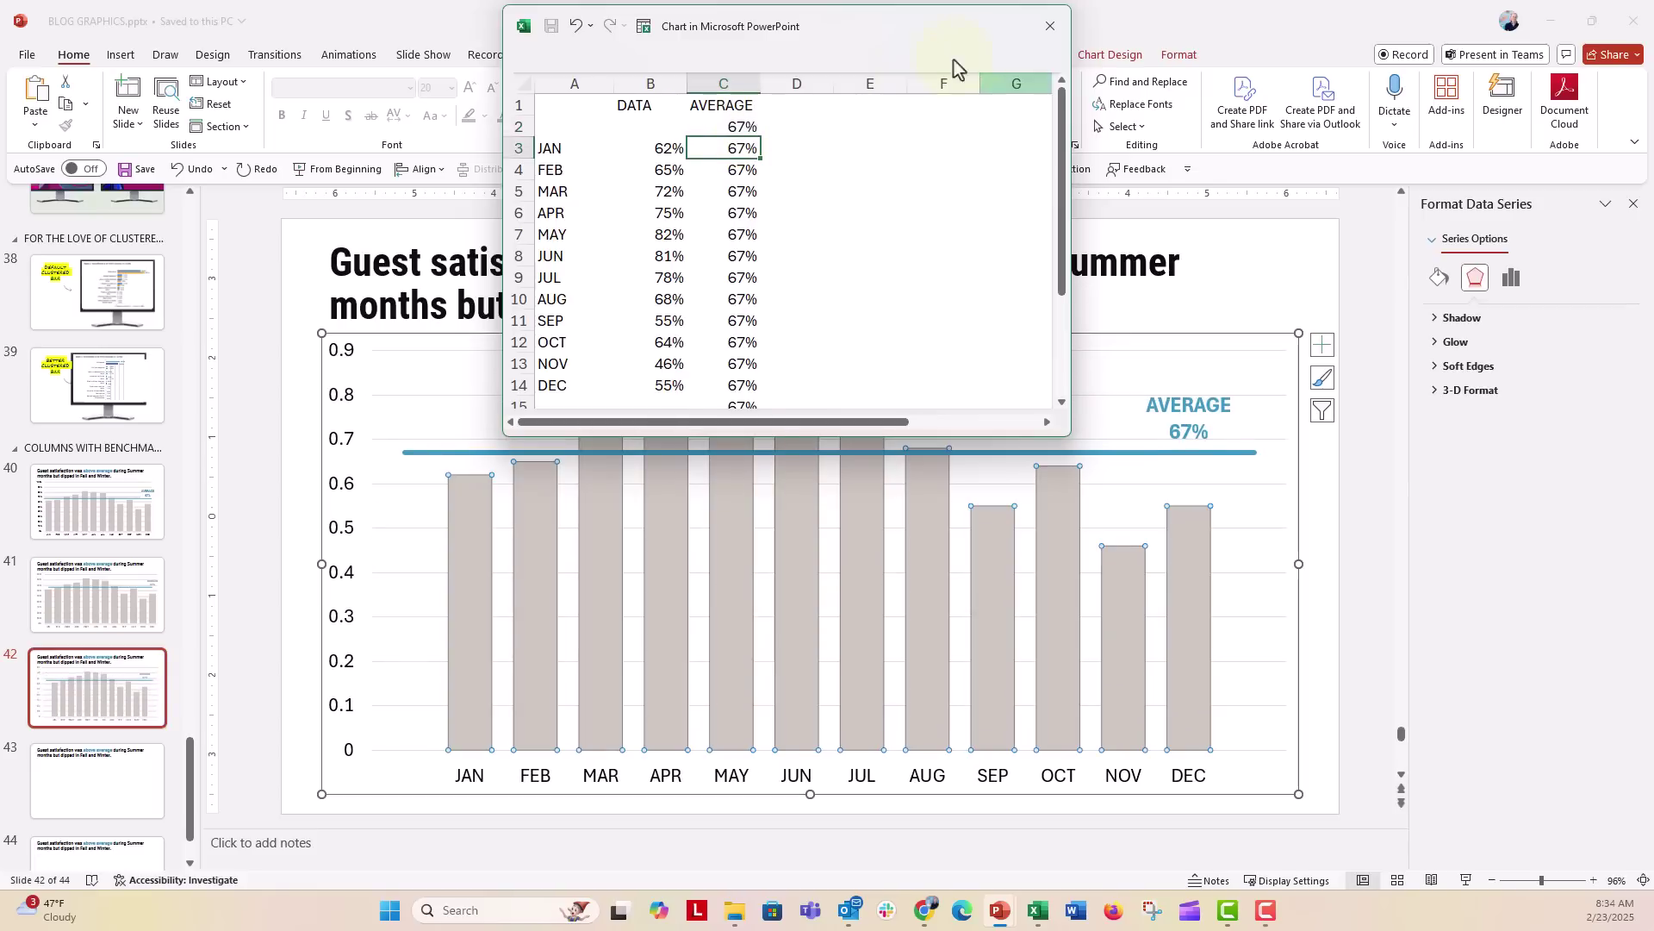
{"action": "left_click", "coordinate": [1050, 26]}
Step: Reopen the chart's data sheet and examine the DATA and AVERAGE values from row 2 to the last row
{"action": "left_click", "coordinate": [343, 399]}
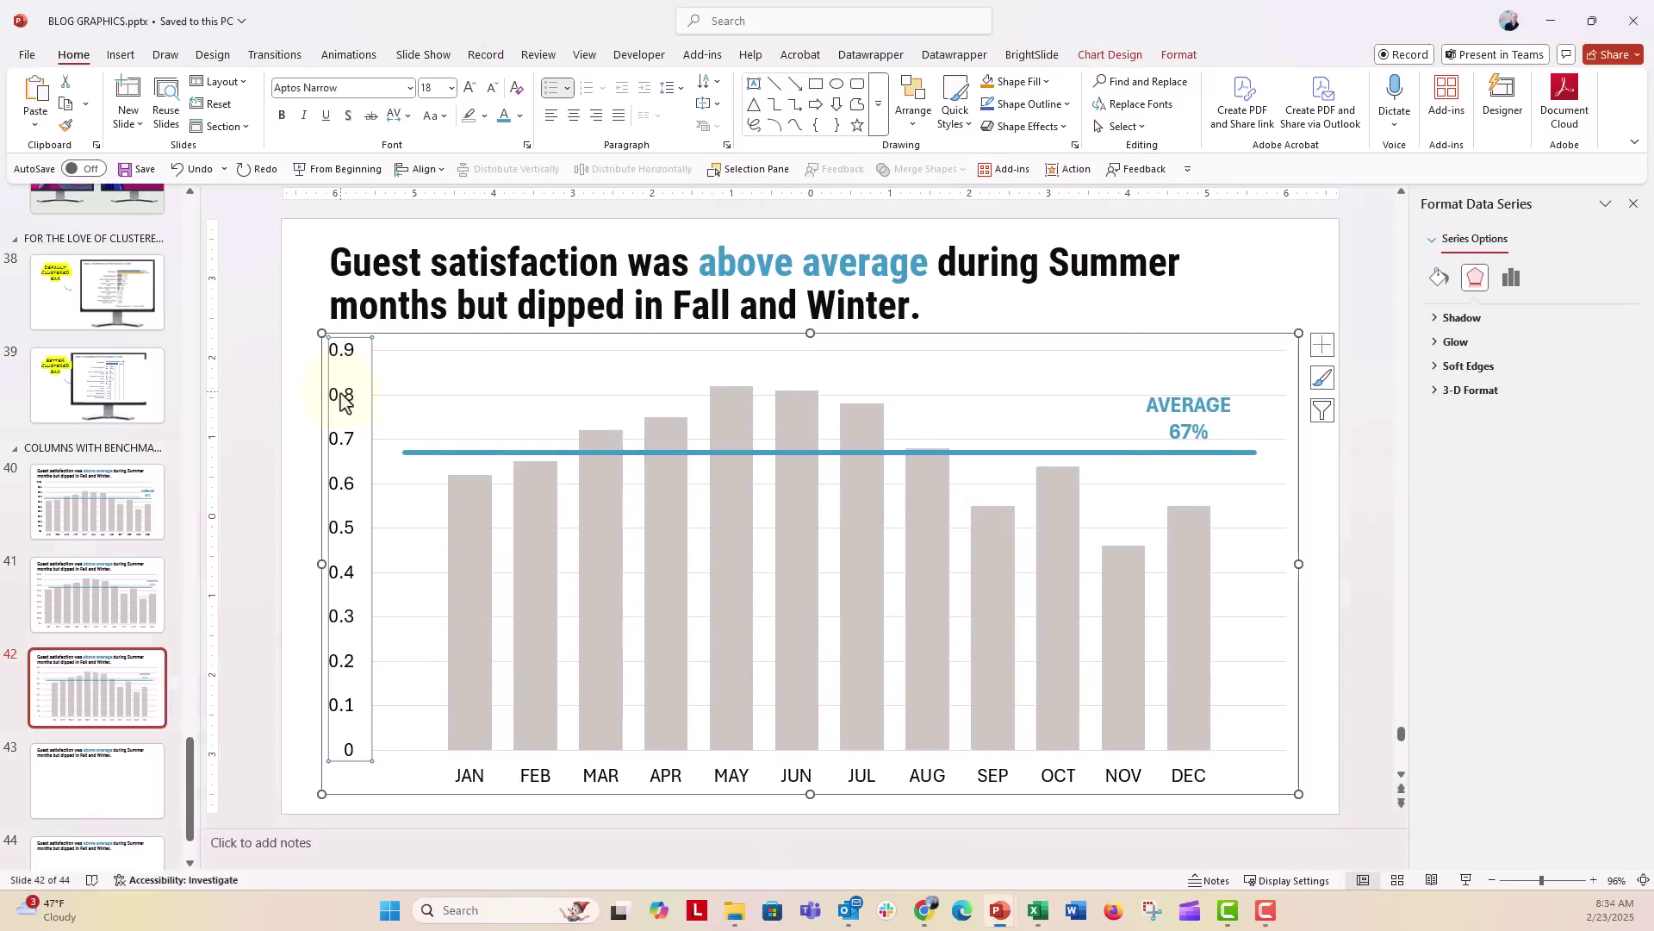
{"action": "left_click", "coordinate": [548, 544]}
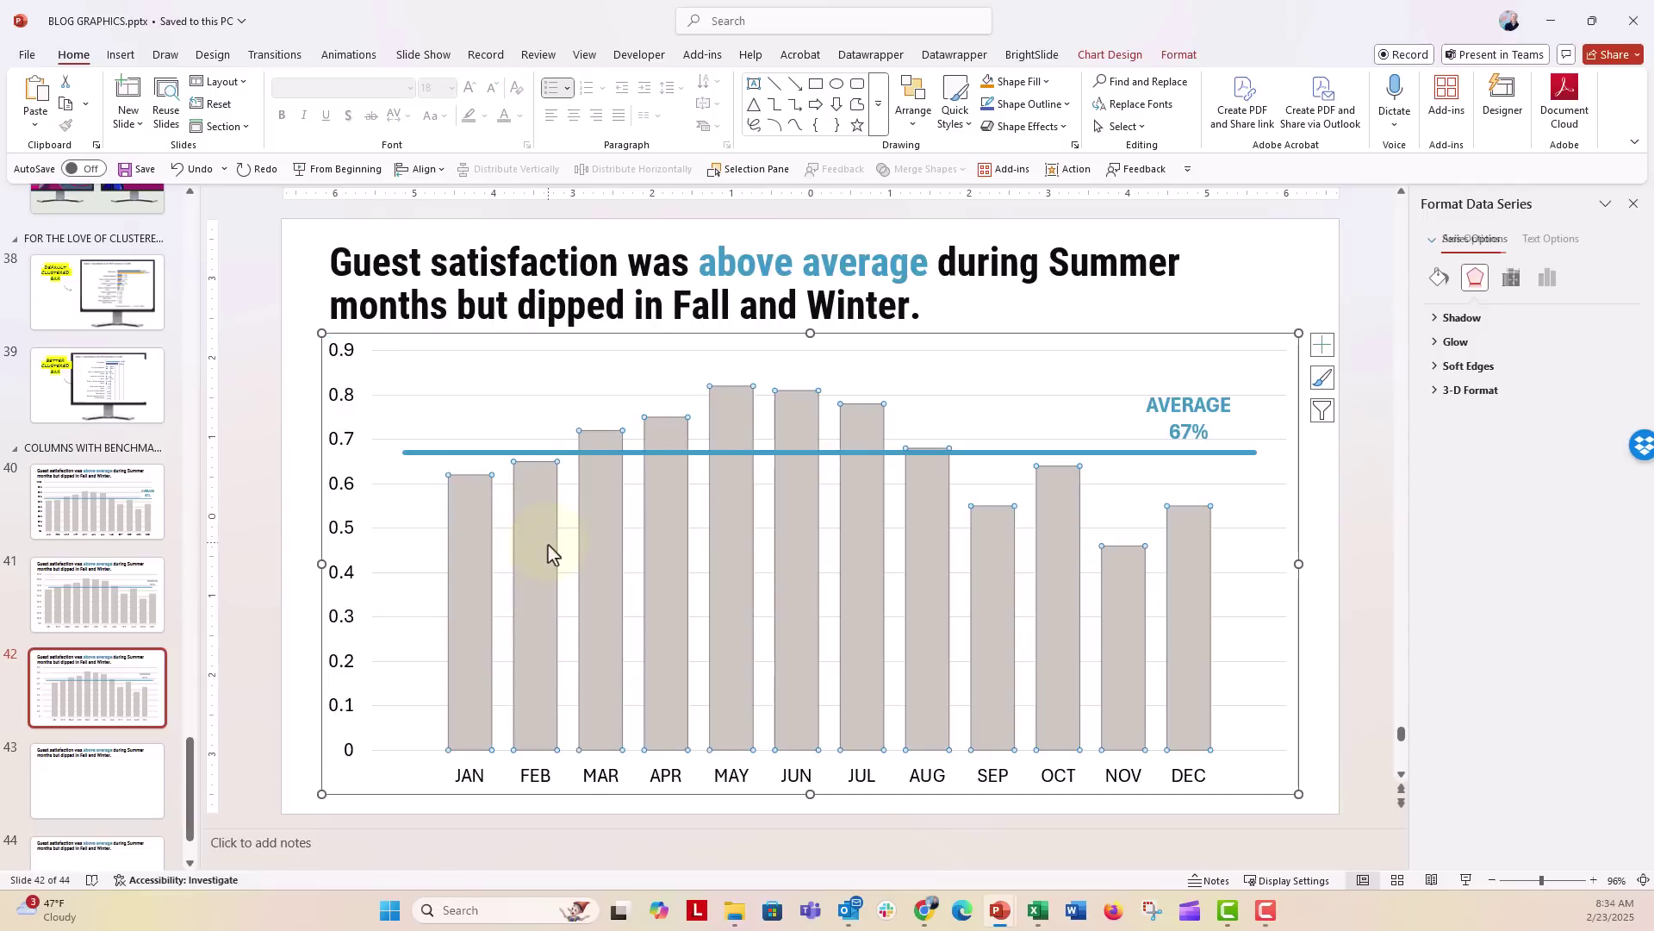
{"action": "right_click", "coordinate": [550, 551]}
{"action": "left_click", "coordinate": [579, 659]}
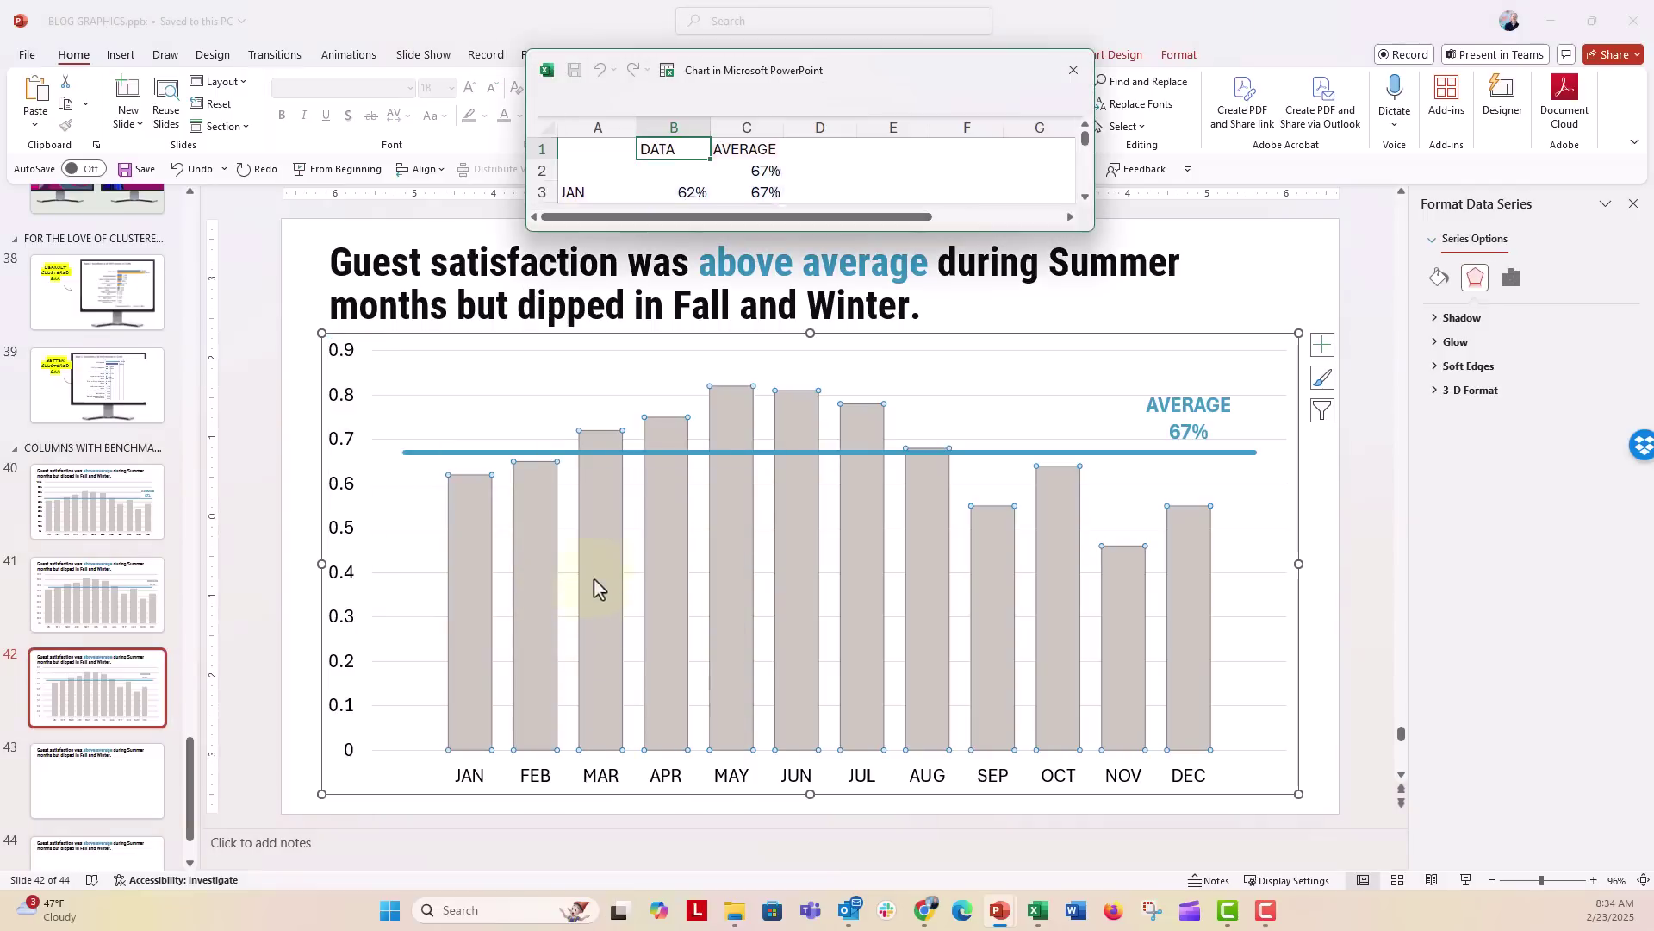
{"action": "left_click", "coordinate": [673, 171]}
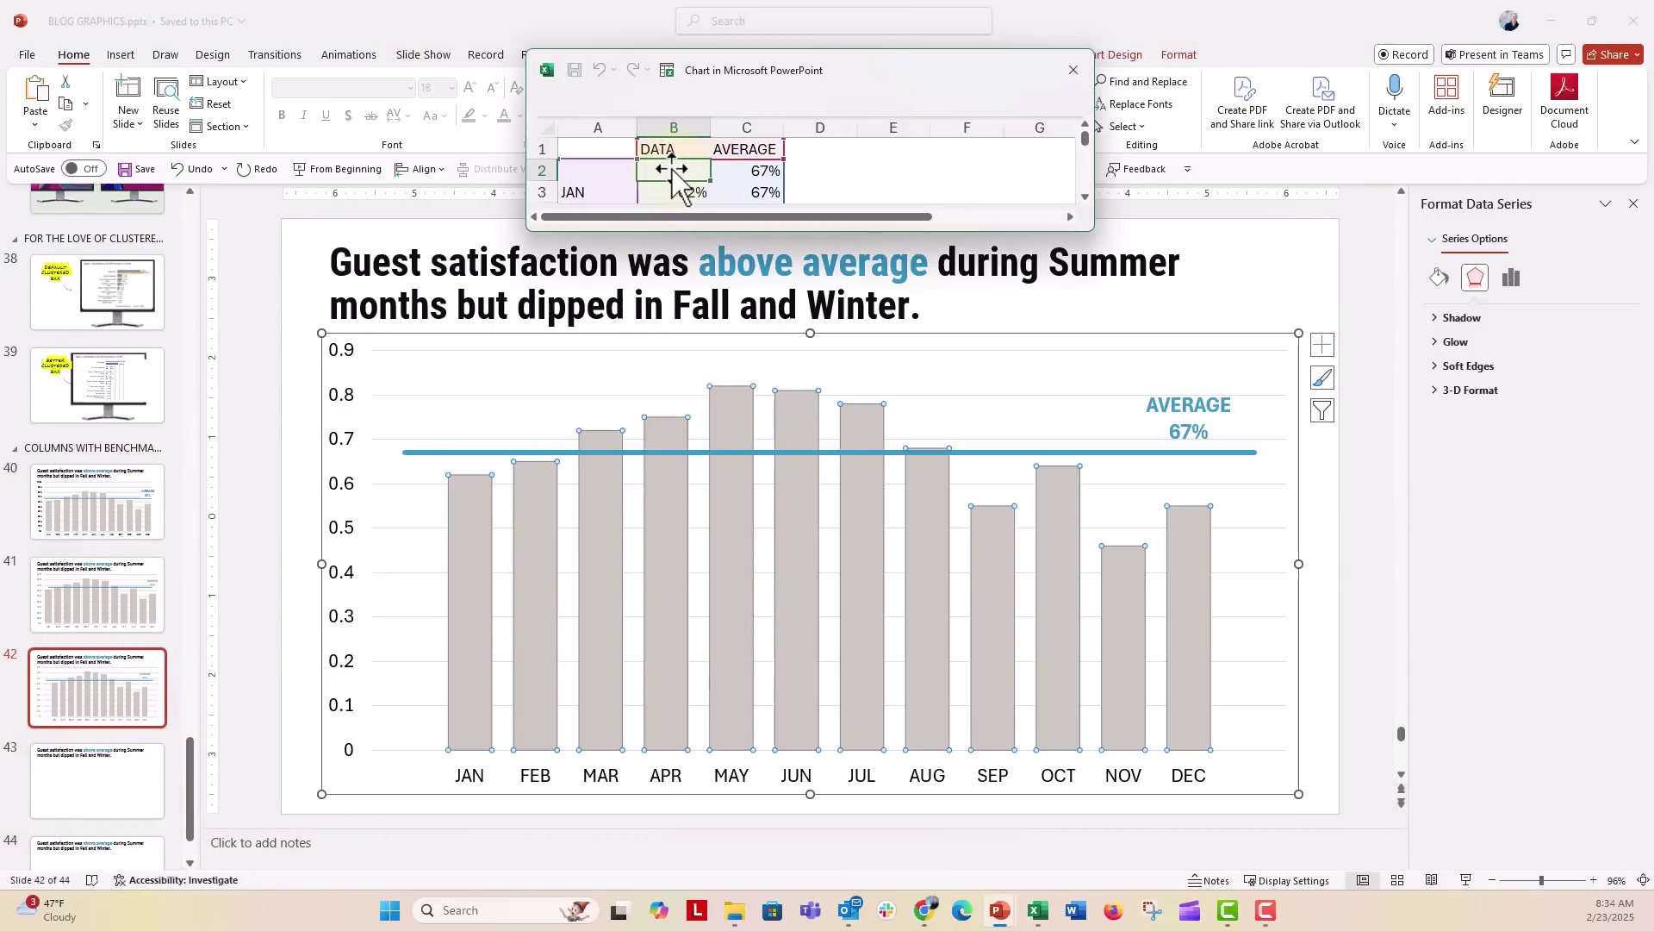
{"action": "key", "text": "ctrl+shift+Right"}
{"action": "key", "text": "ctrl+shift+Down"}
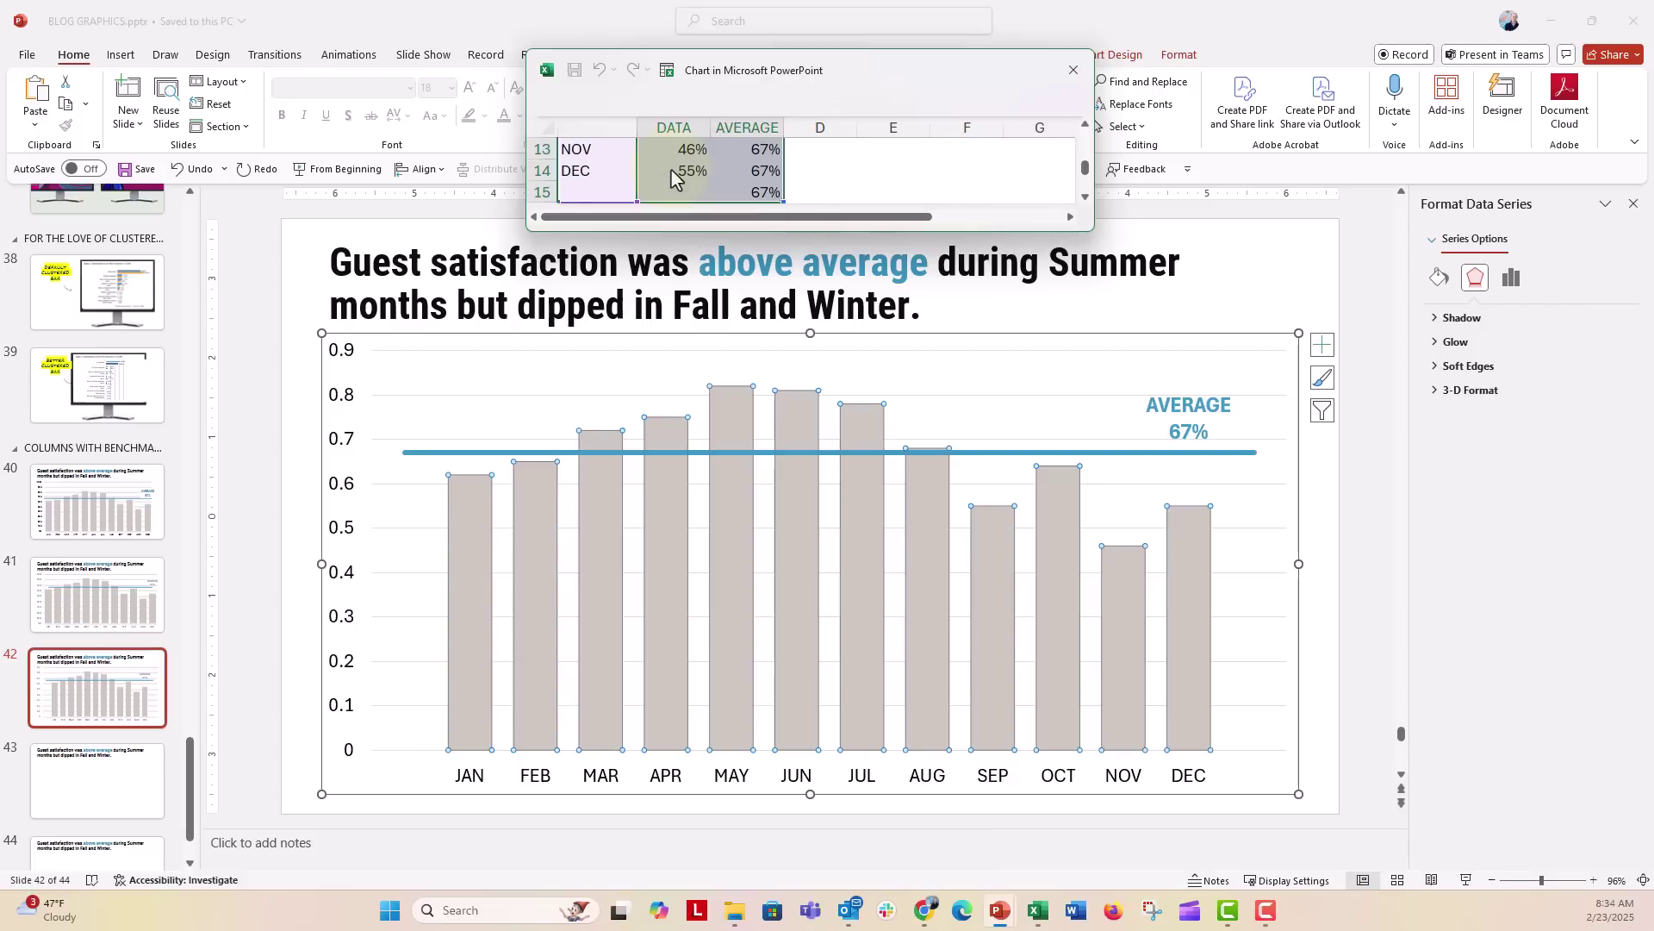
{"action": "left_click", "coordinate": [1072, 70]}
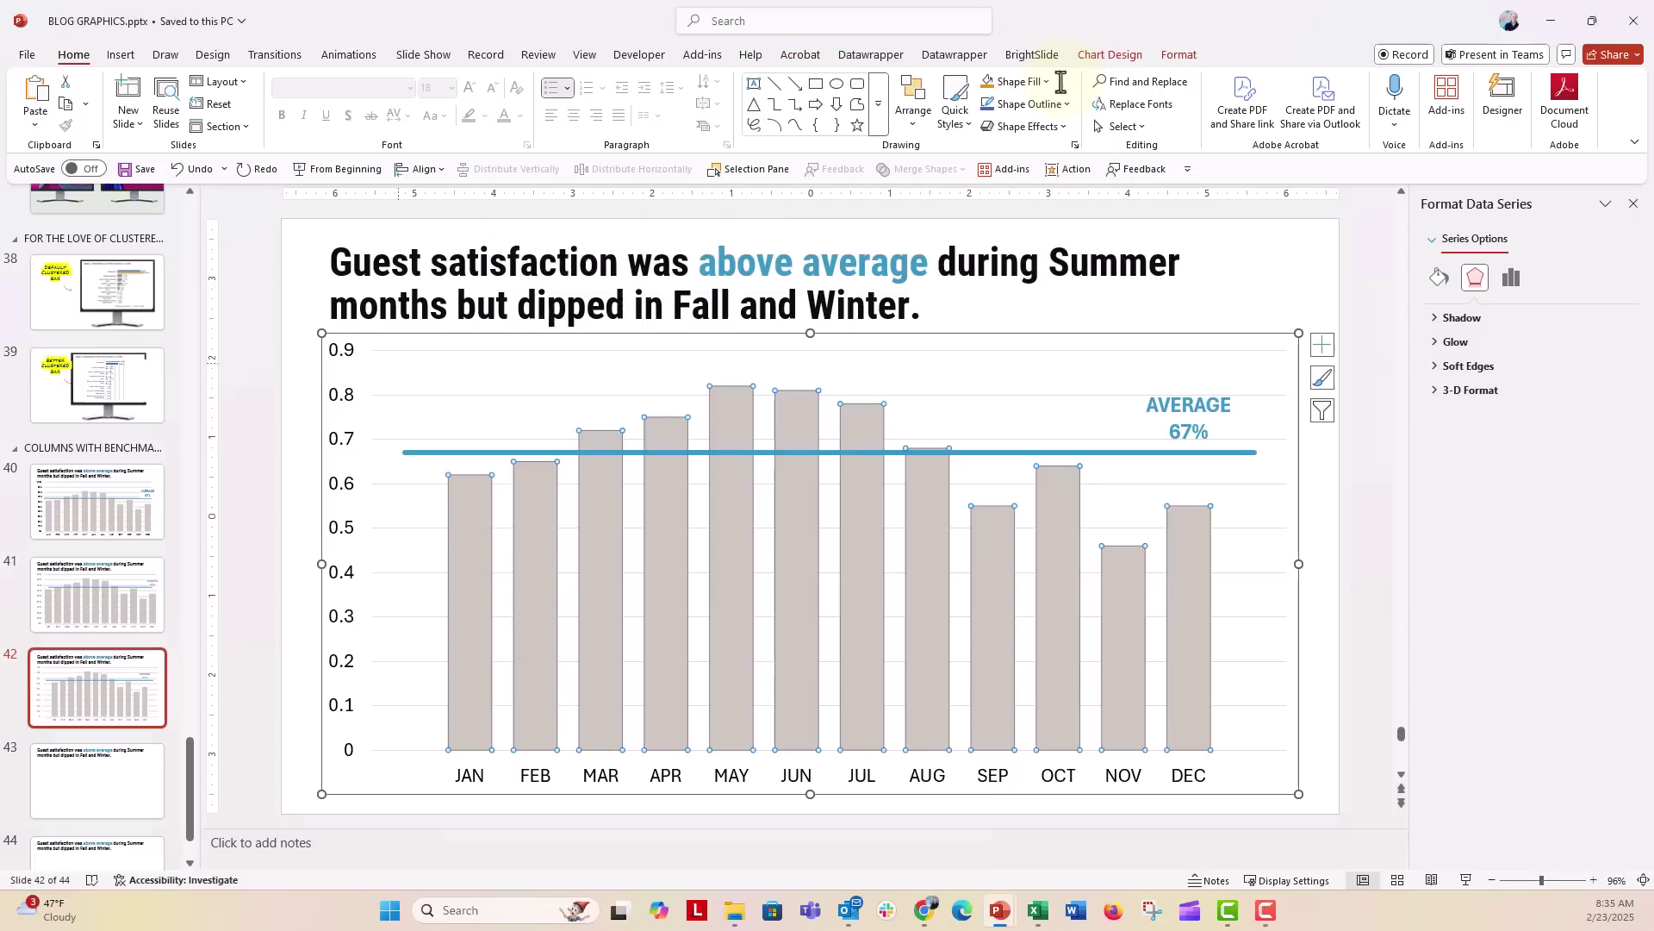
Step: Format the vertical axis numbers as Percentage with 0 decimal places
{"action": "left_click", "coordinate": [339, 401]}
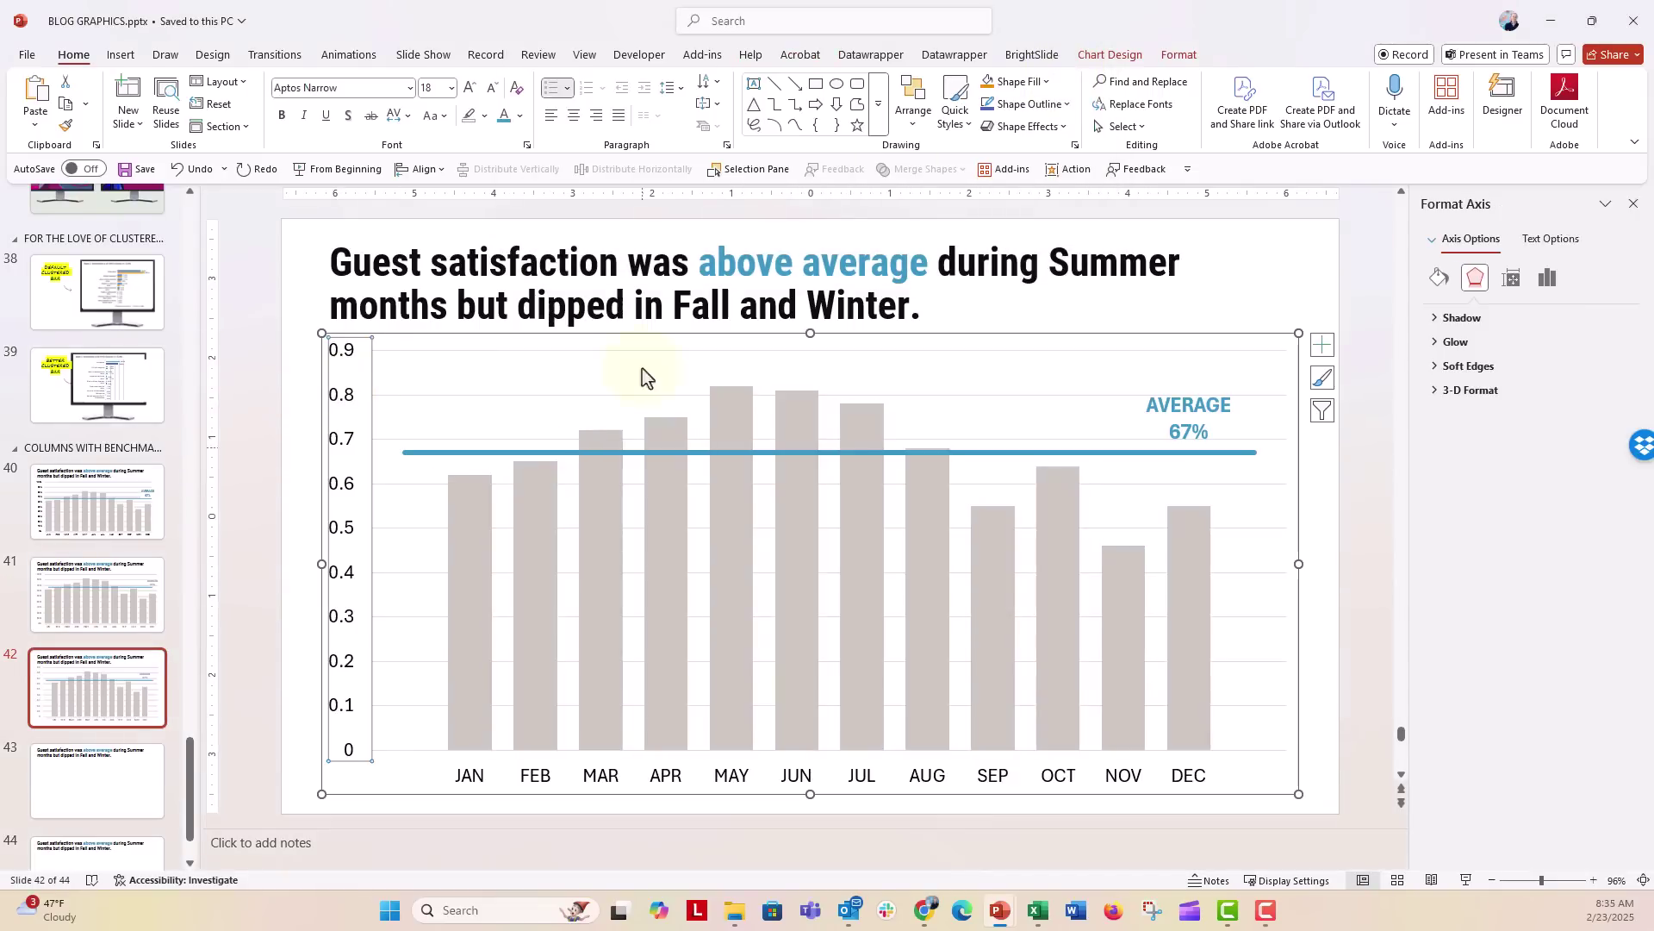
{"action": "left_click", "coordinate": [1547, 277]}
{"action": "left_click", "coordinate": [1447, 319]}
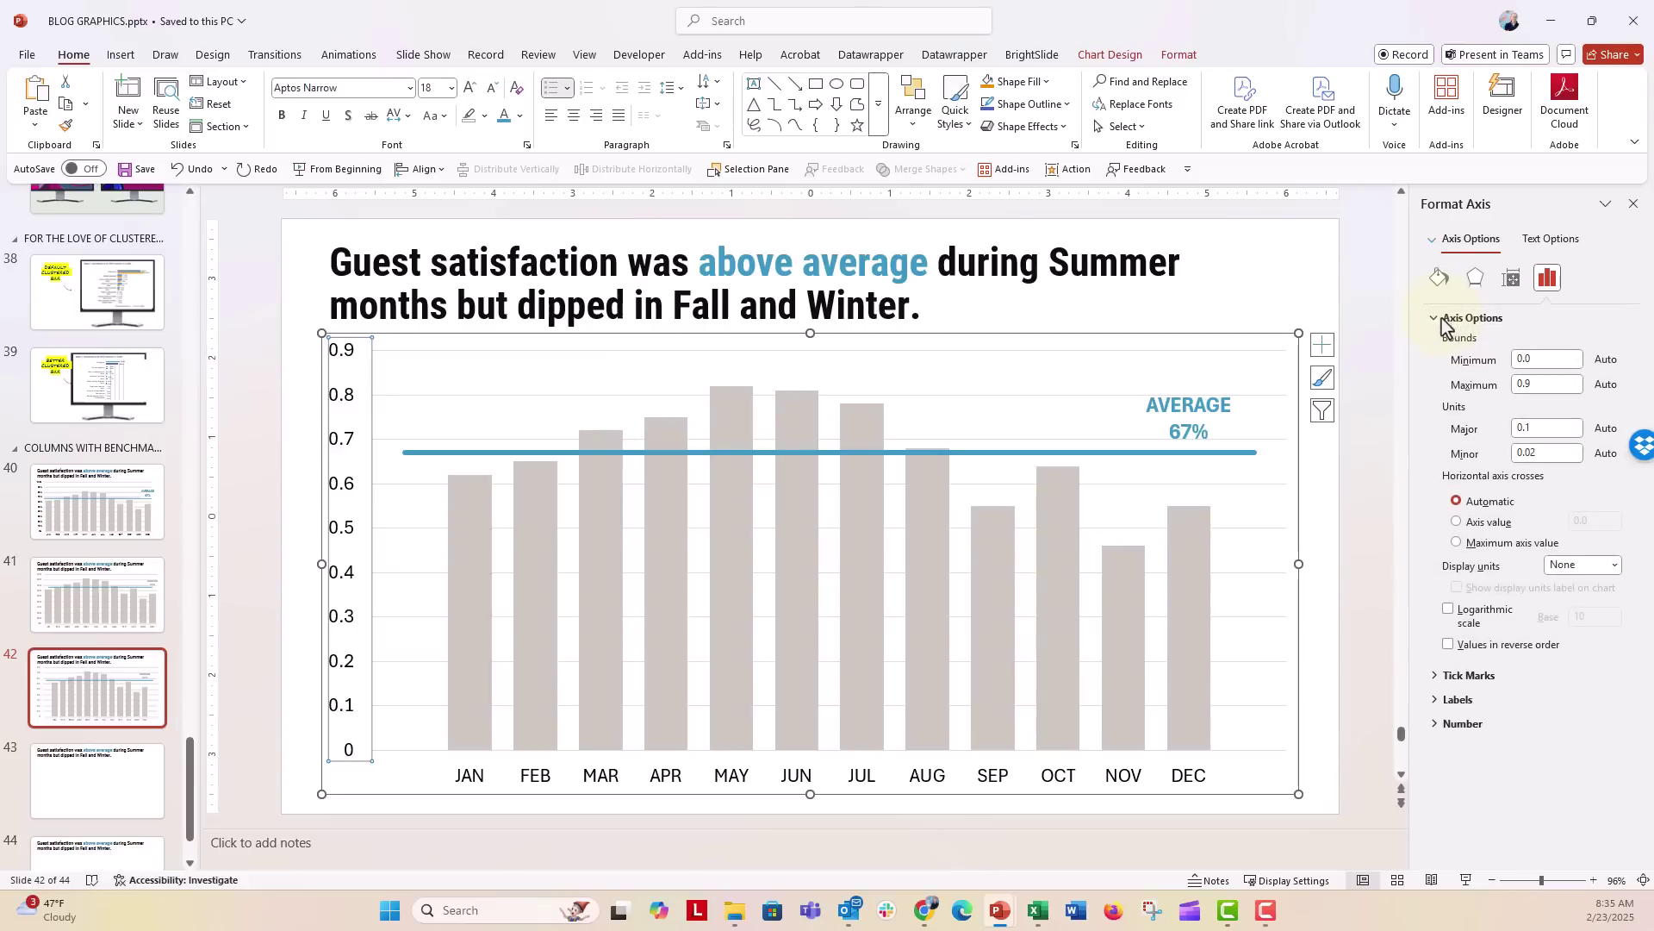
{"action": "left_click", "coordinate": [1435, 699]}
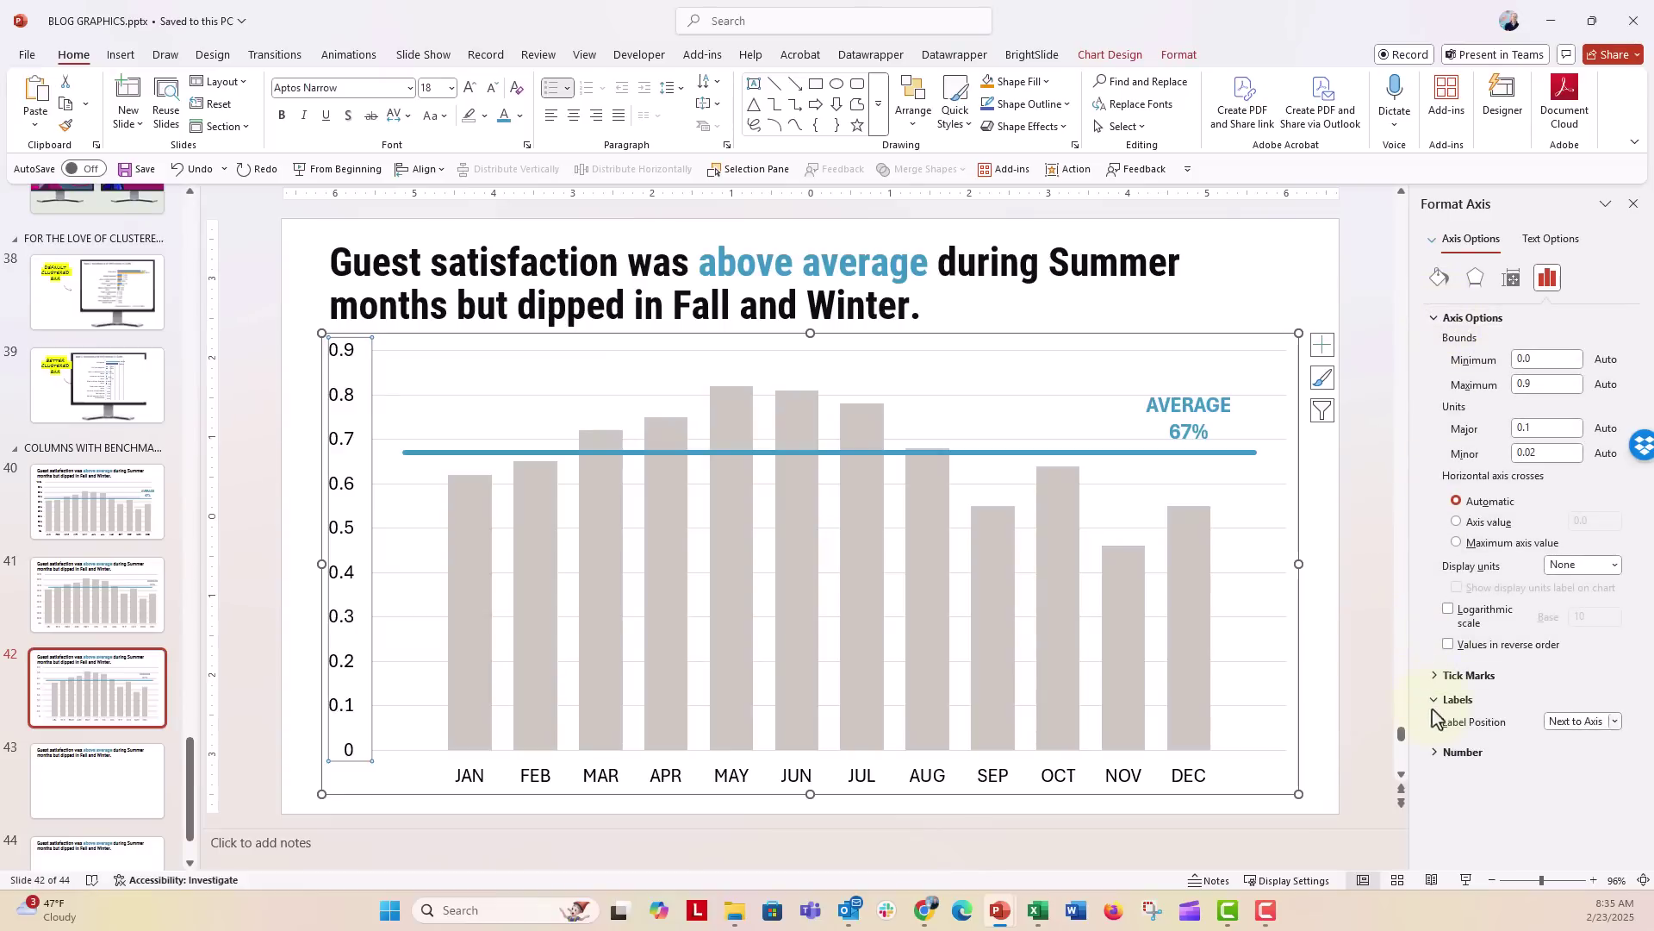
{"action": "left_click", "coordinate": [1435, 750]}
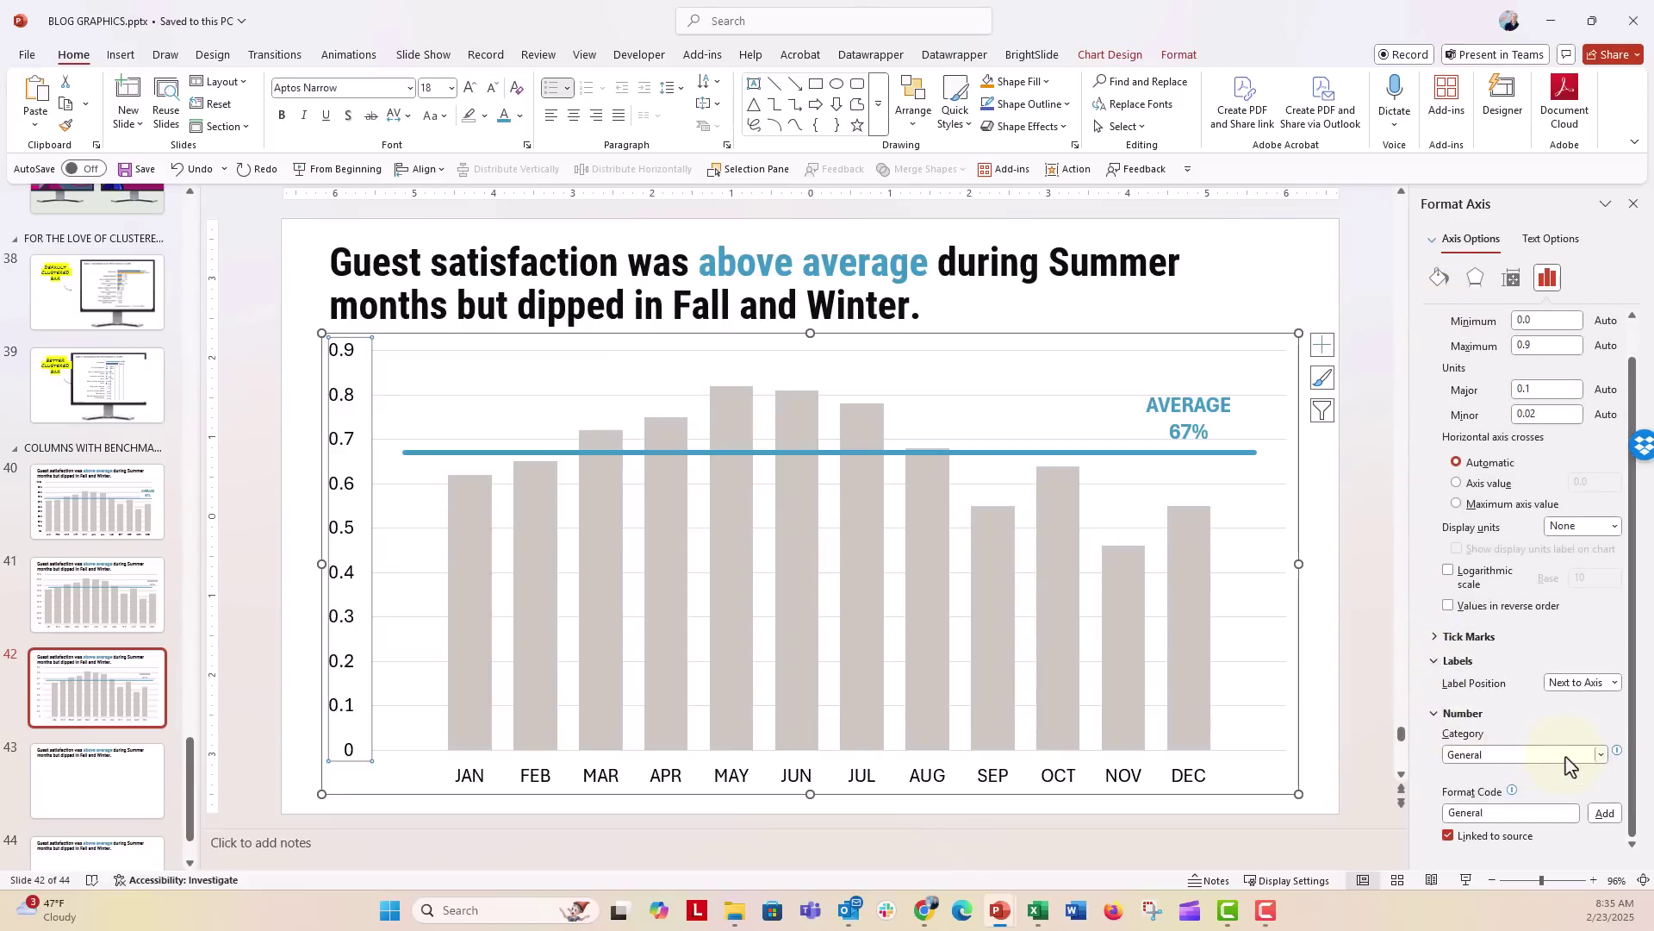
{"action": "left_click", "coordinate": [1565, 757]}
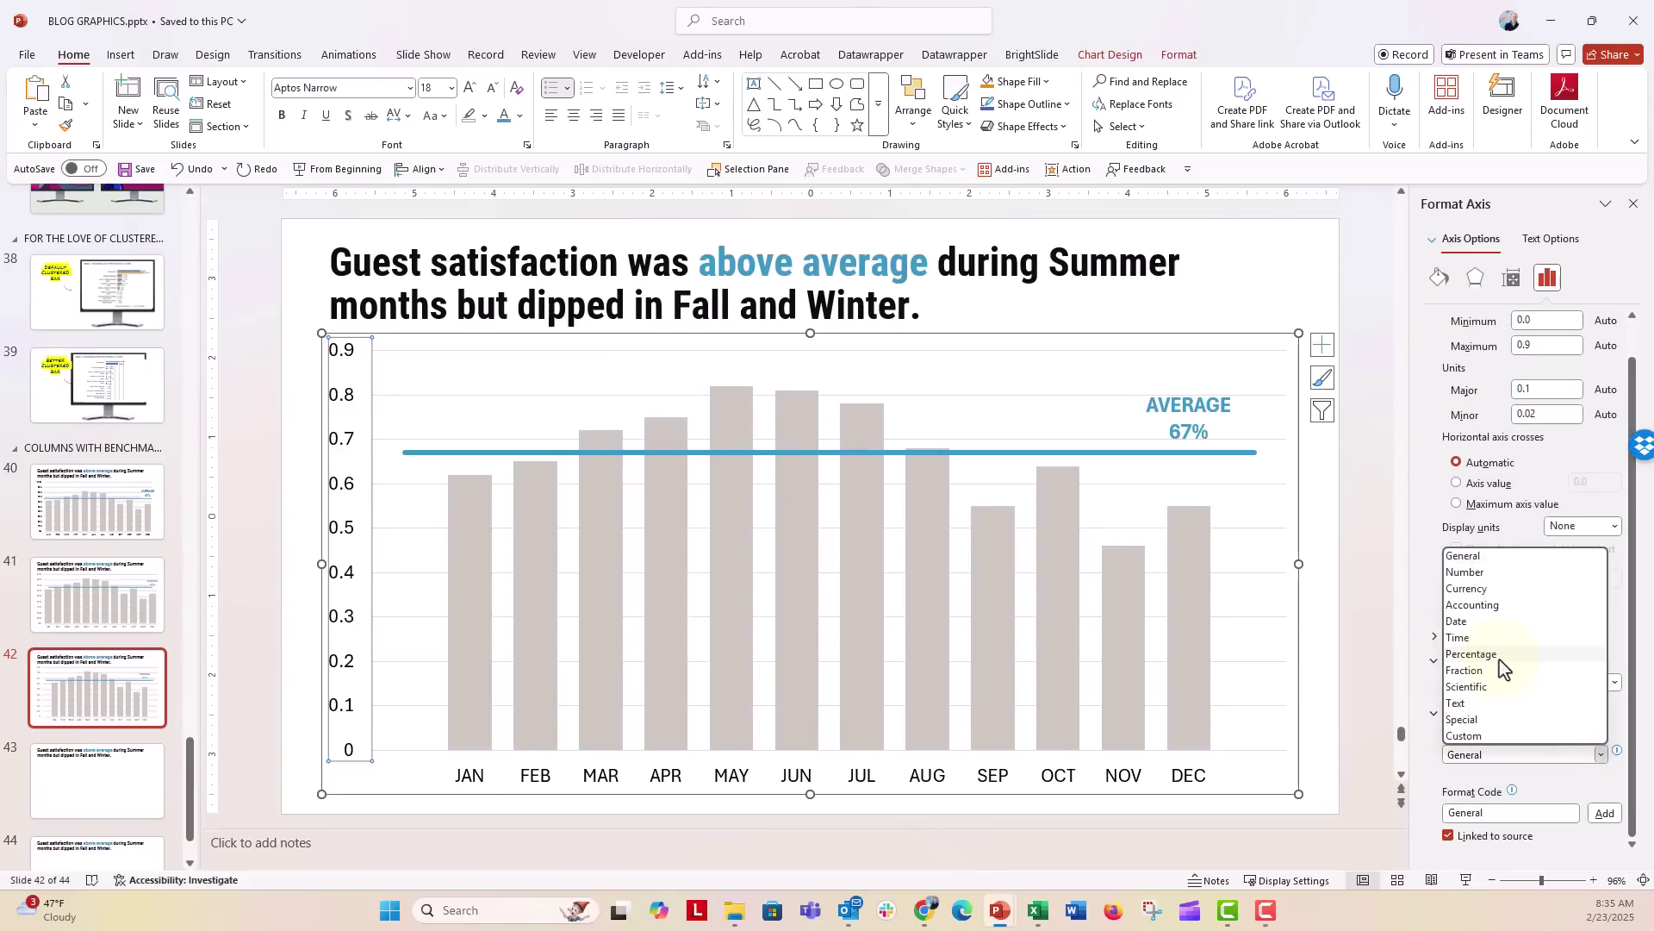
{"action": "left_click", "coordinate": [1499, 660]}
{"action": "left_click", "coordinate": [1533, 779]}
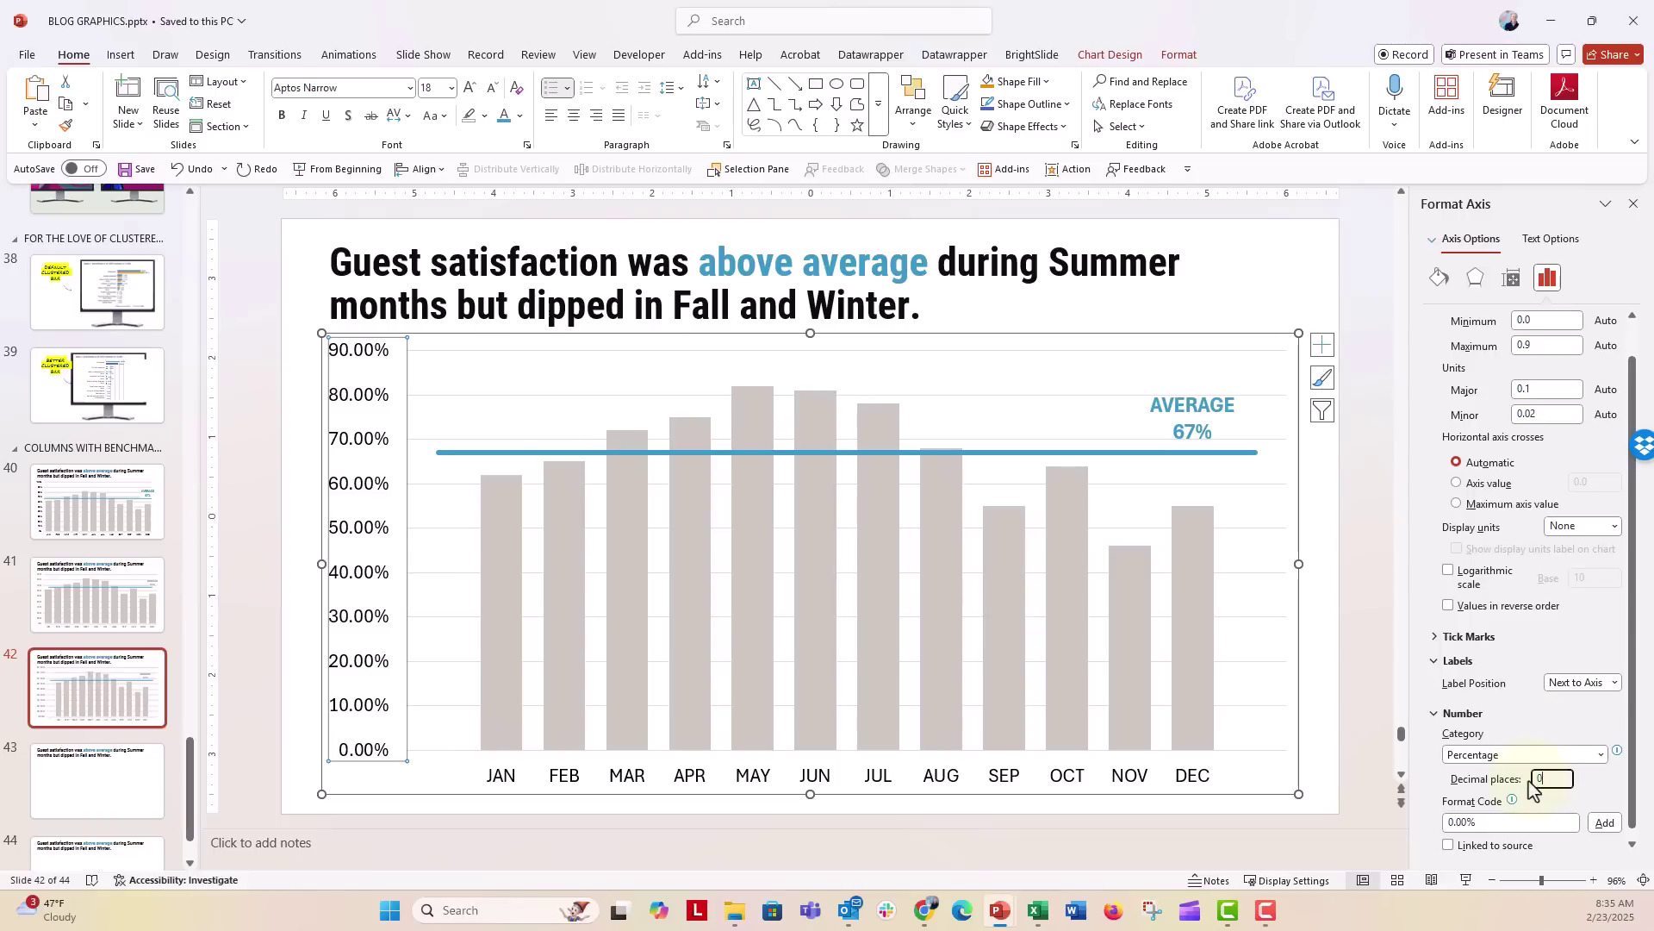
{"action": "key", "text": "Return"}
{"action": "left_click", "coordinate": [295, 575]}
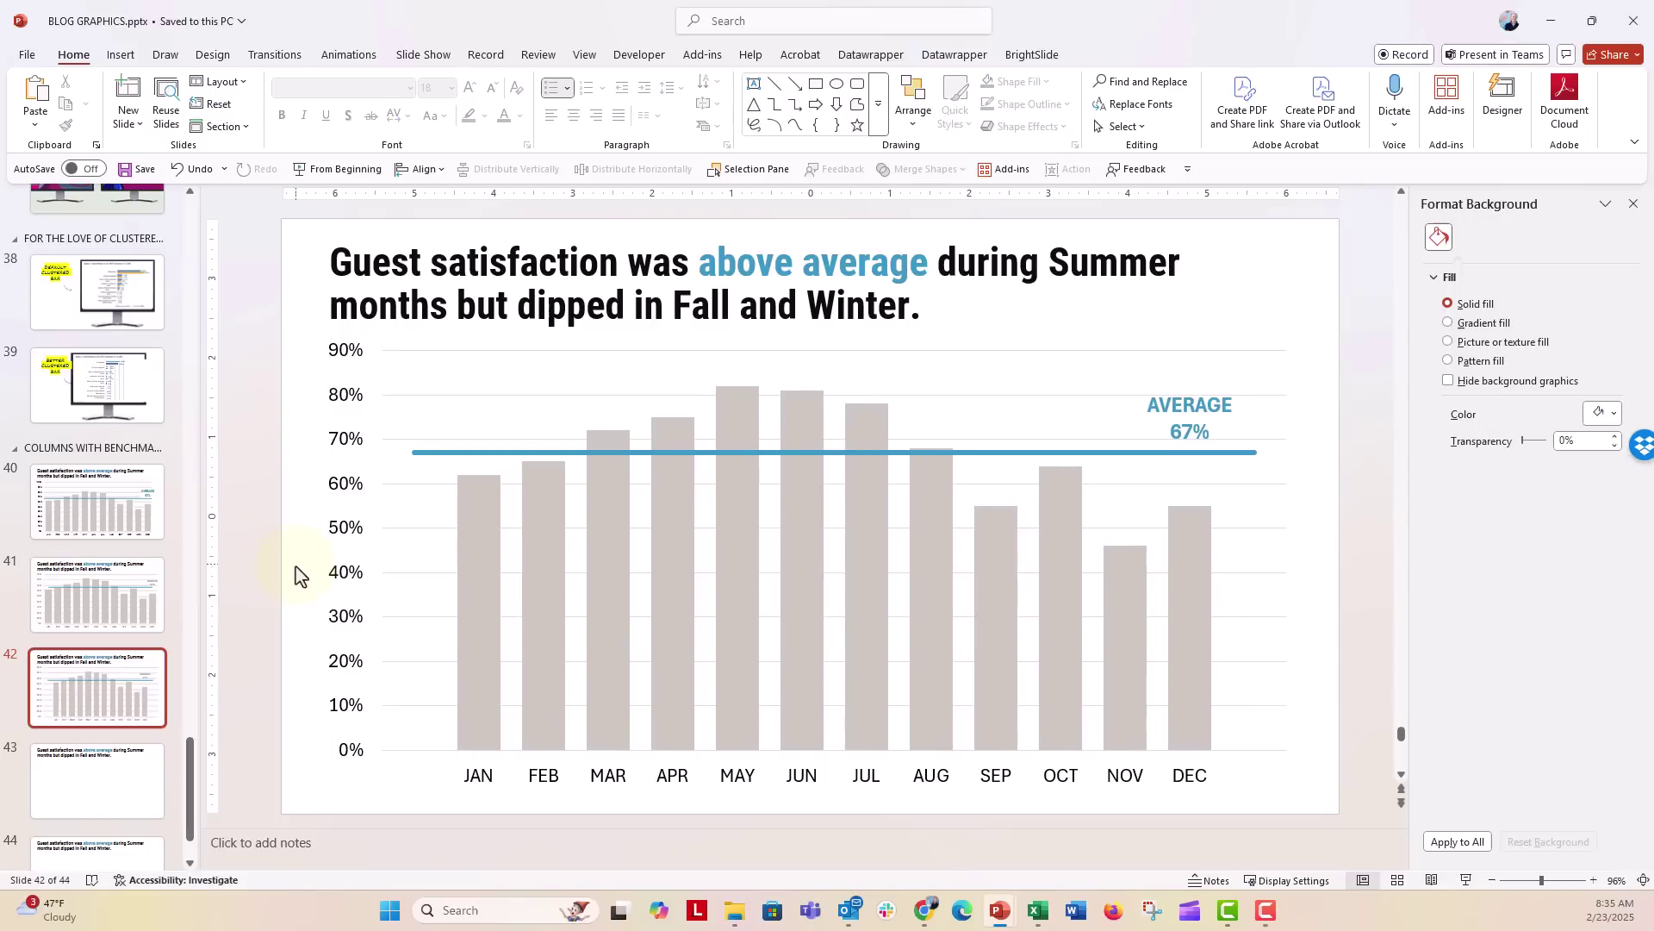
{"action": "left_click", "coordinate": [515, 465]}
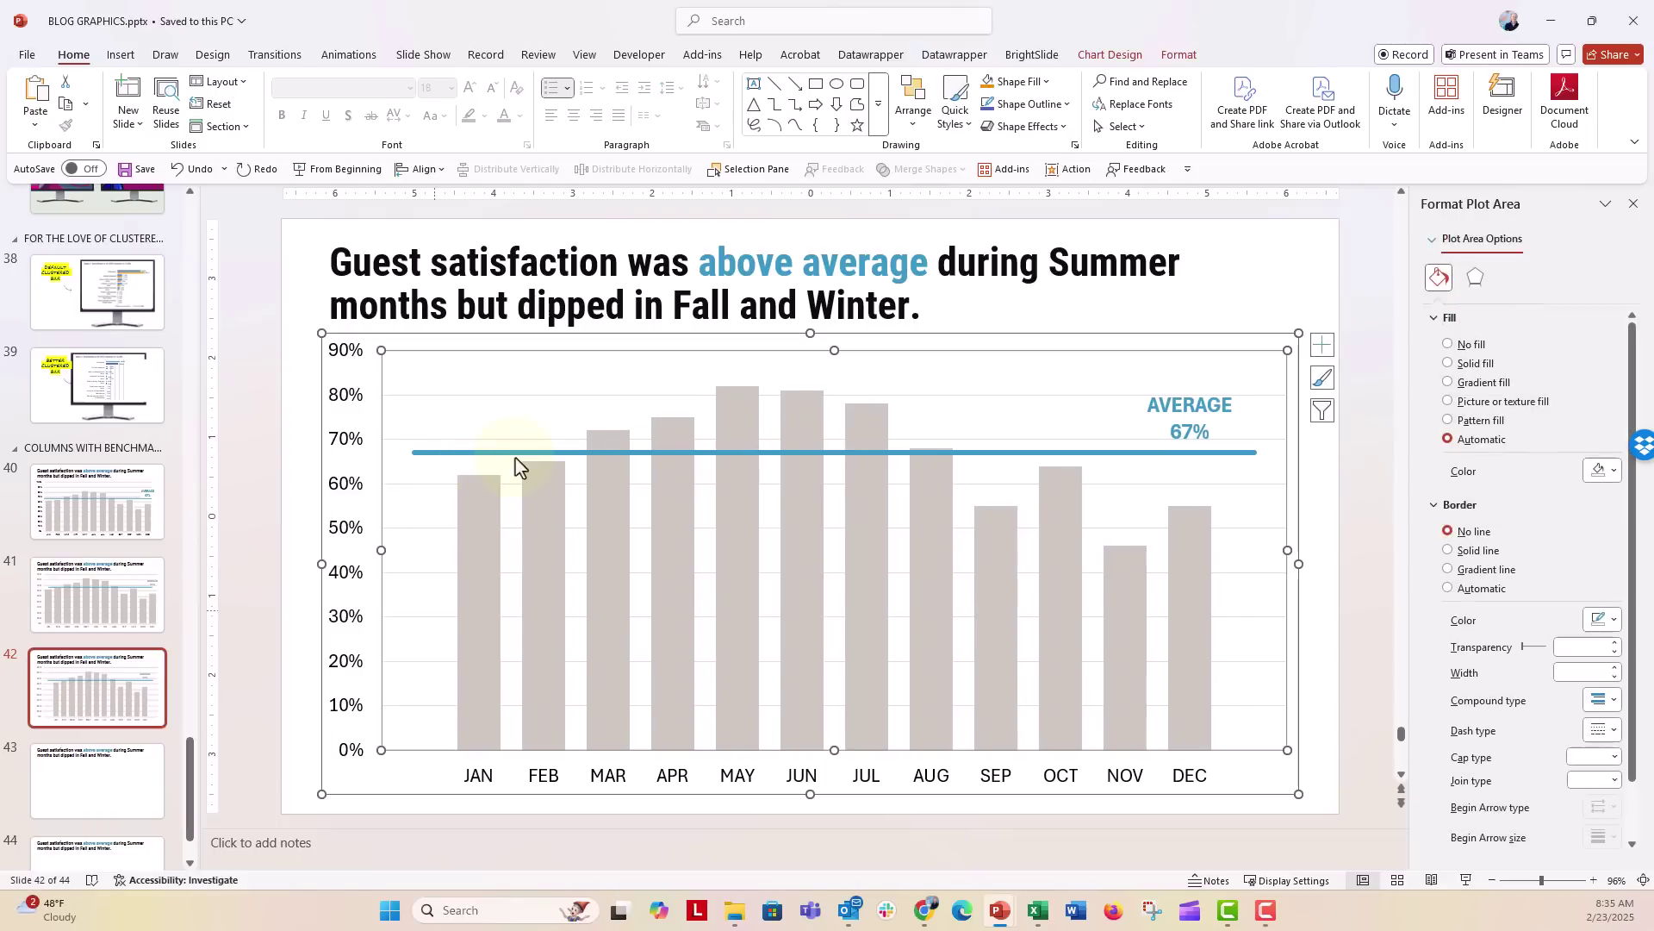
{"action": "left_click", "coordinate": [1249, 454]}
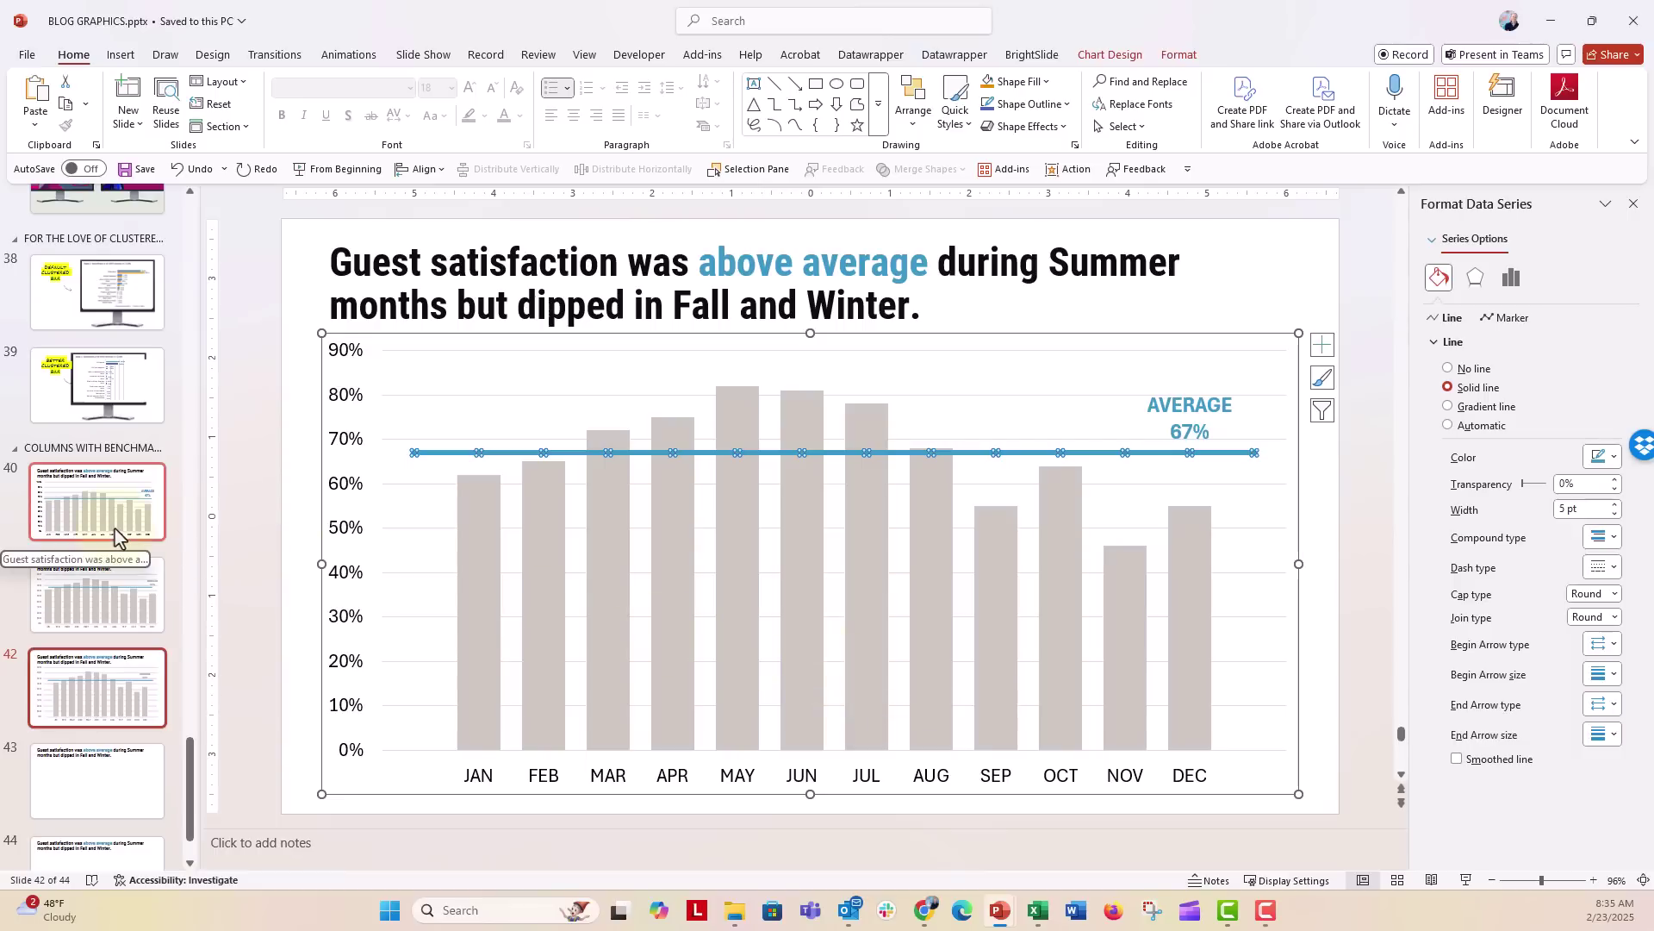
Step: Insert a clustered column chart into the empty placeholder on slide 43
{"action": "left_click", "coordinate": [120, 793]}
{"action": "left_click", "coordinate": [846, 584]}
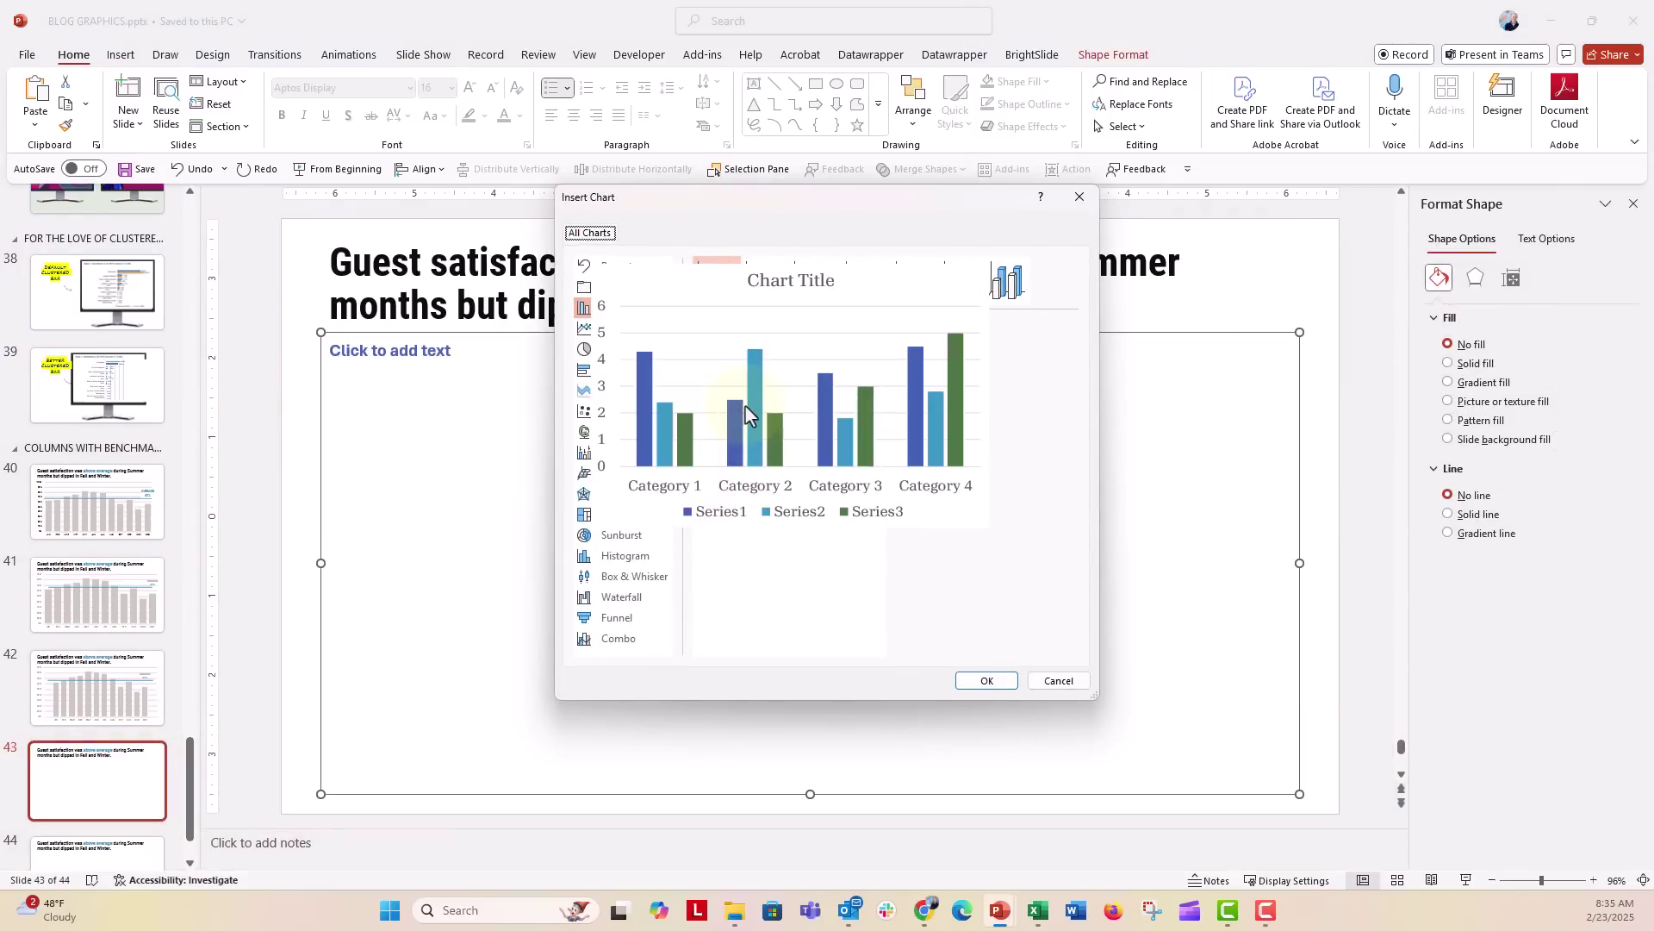
{"action": "left_click", "coordinate": [984, 680]}
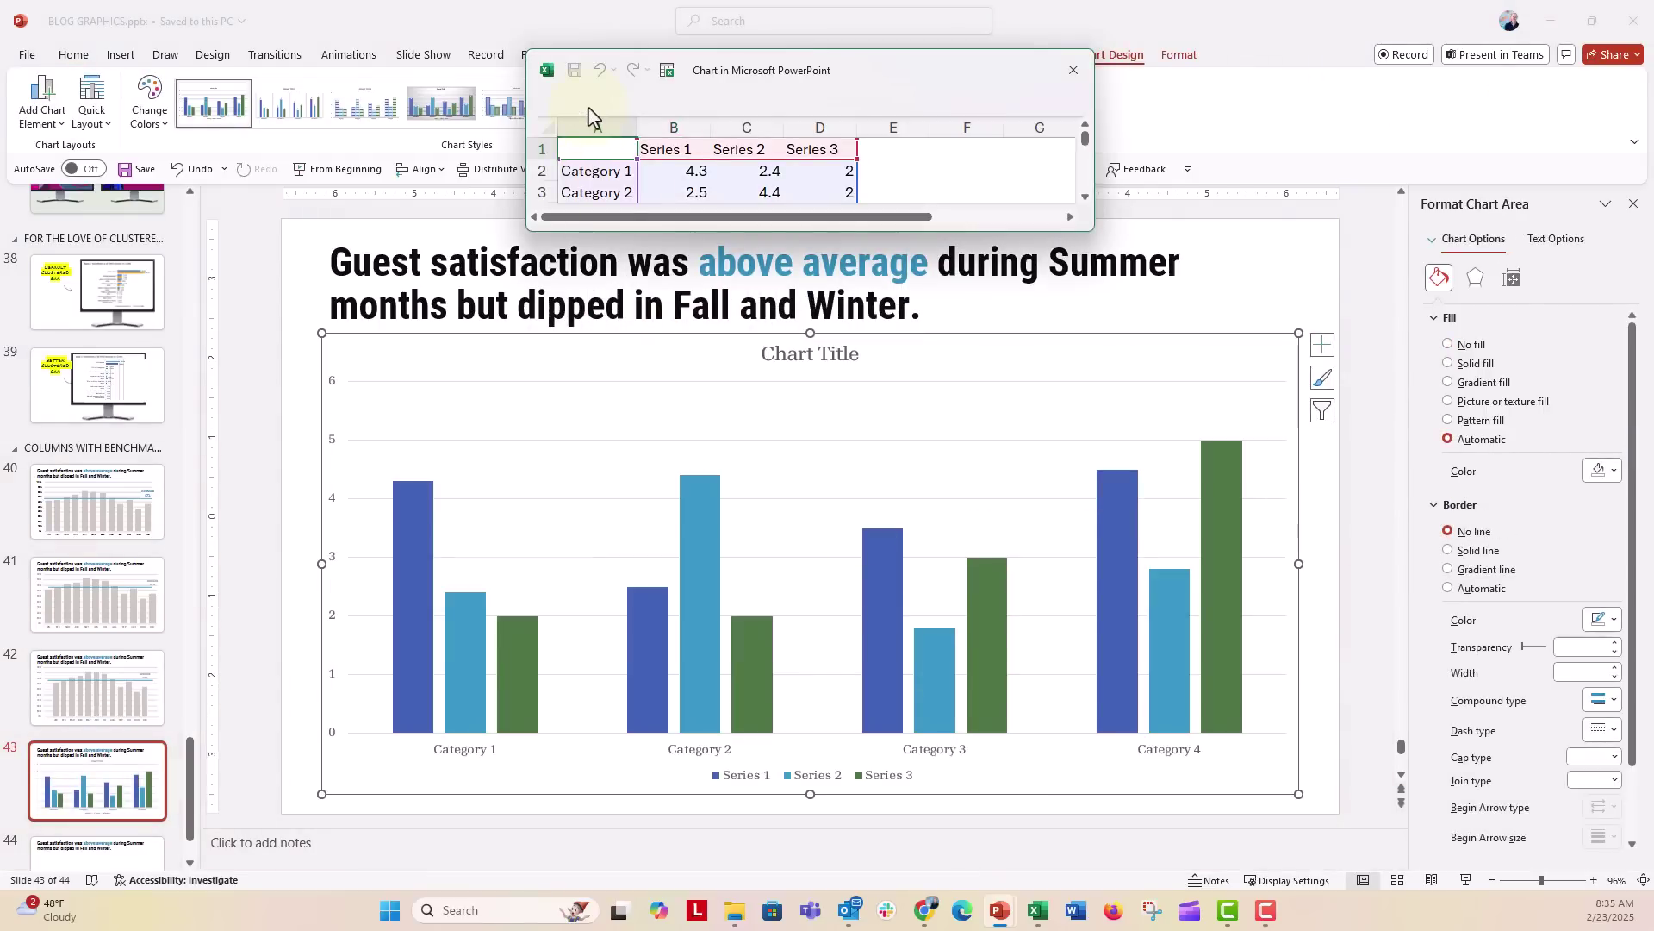
Step: Paste the copied monthly DATA and AVERAGE values into the chart's sheet, delete the Series 3 column, and close the sheet
{"action": "key", "text": "ctrl+v"}
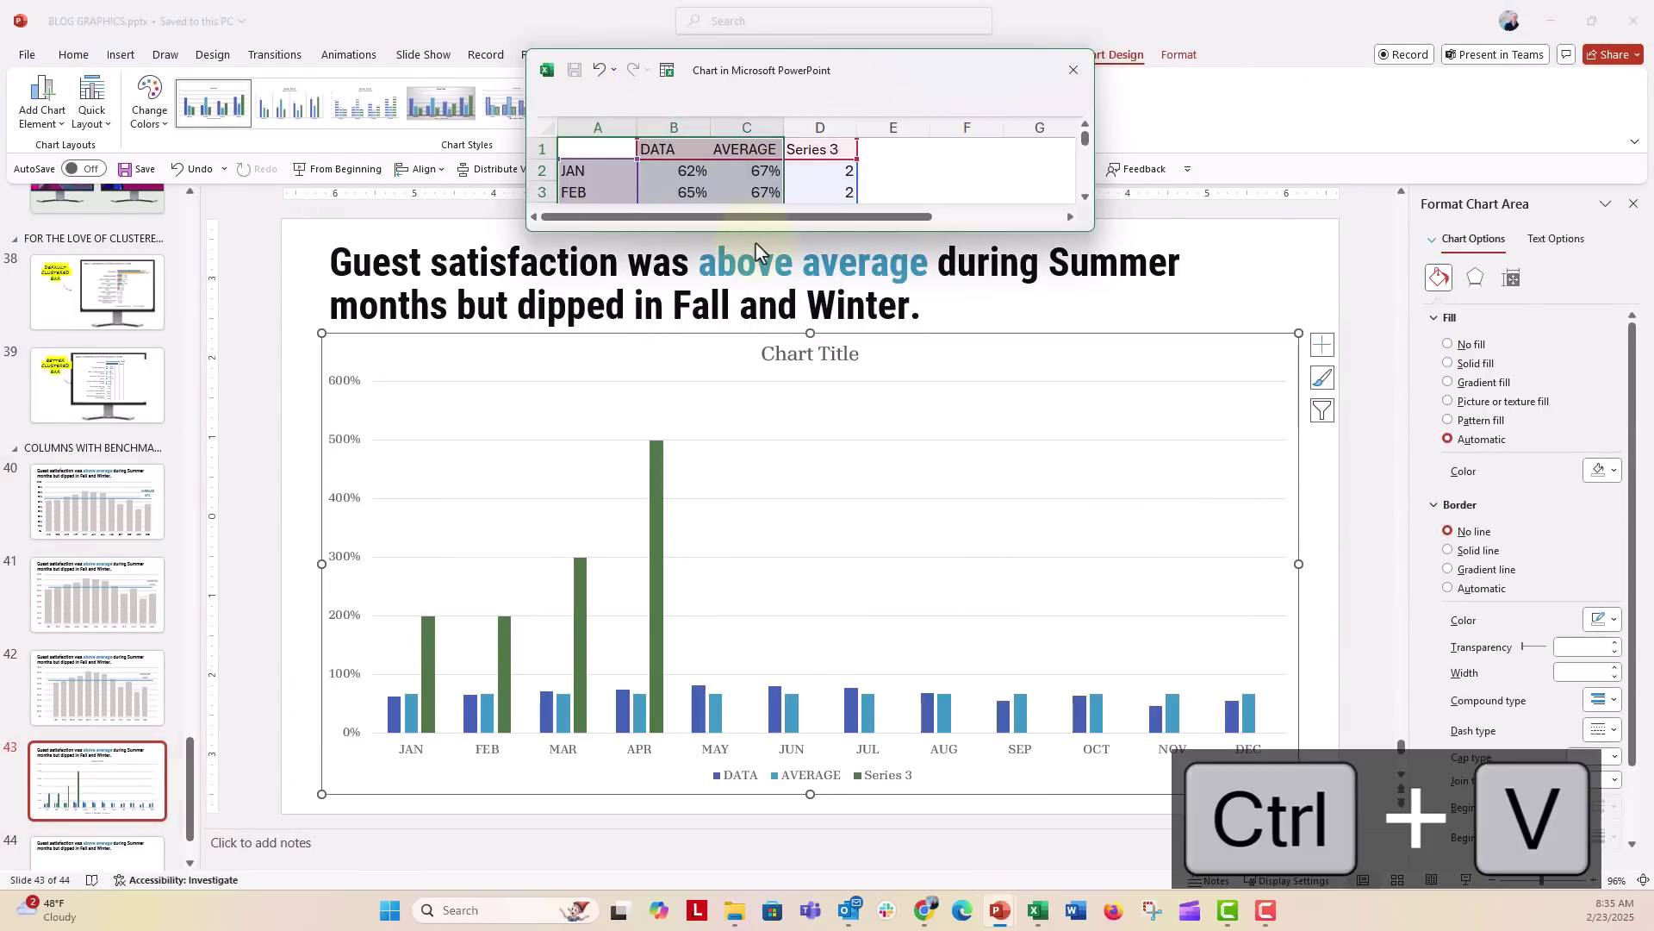
{"action": "left_click", "coordinate": [810, 127]}
{"action": "right_click", "coordinate": [807, 127]}
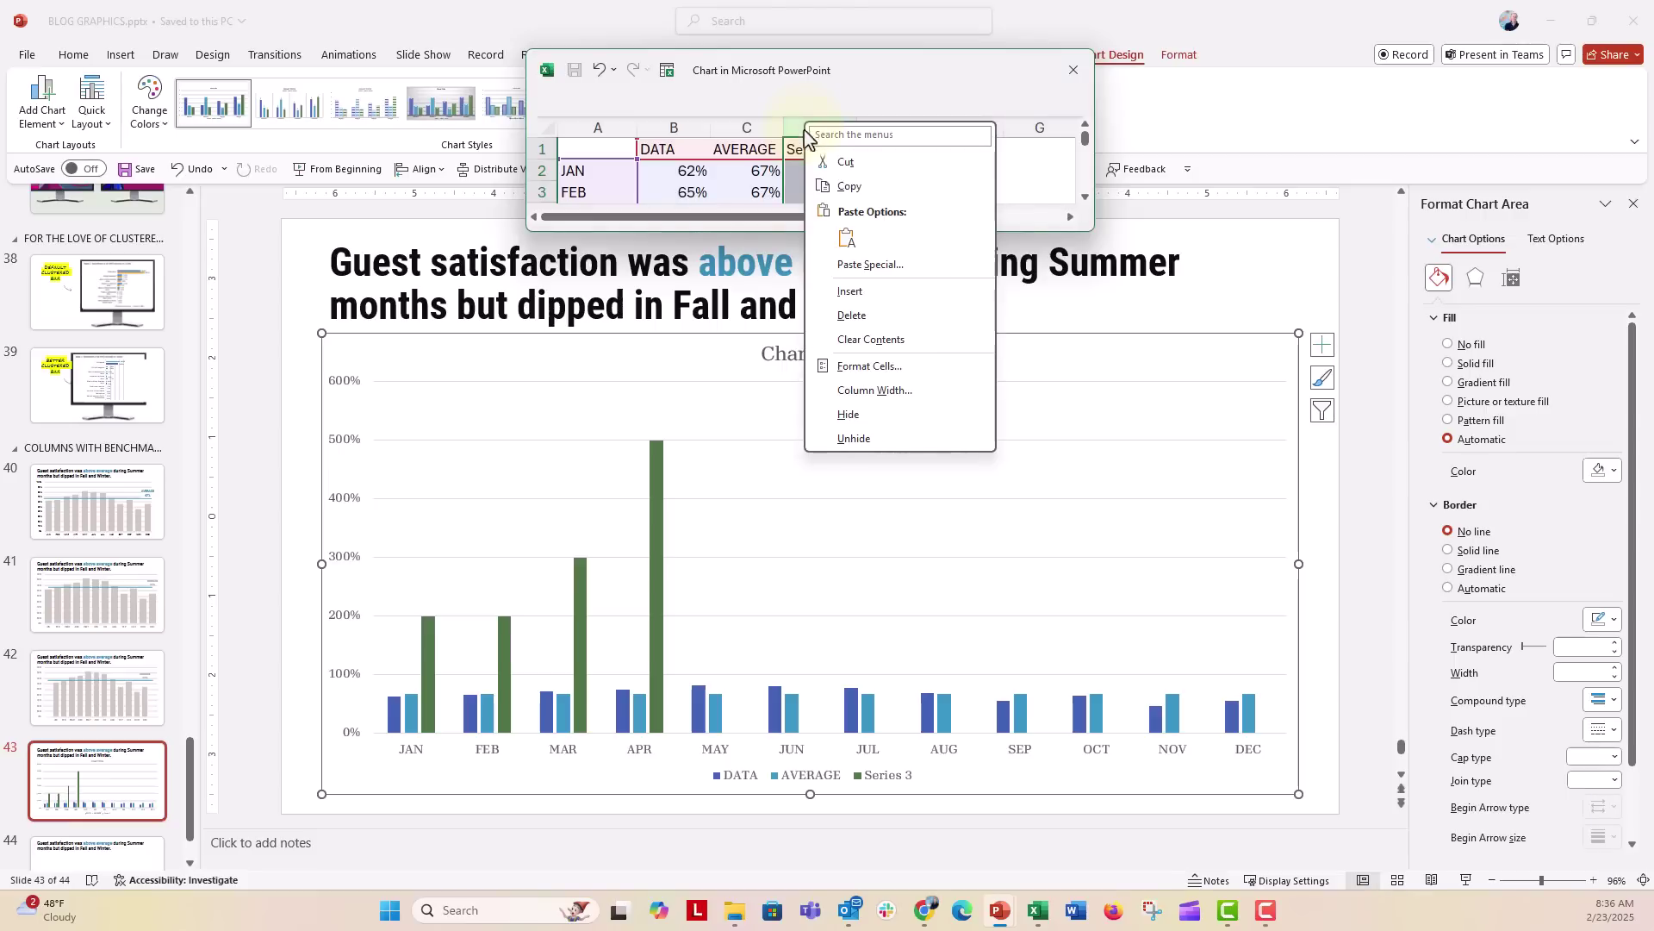
{"action": "left_click", "coordinate": [831, 316]}
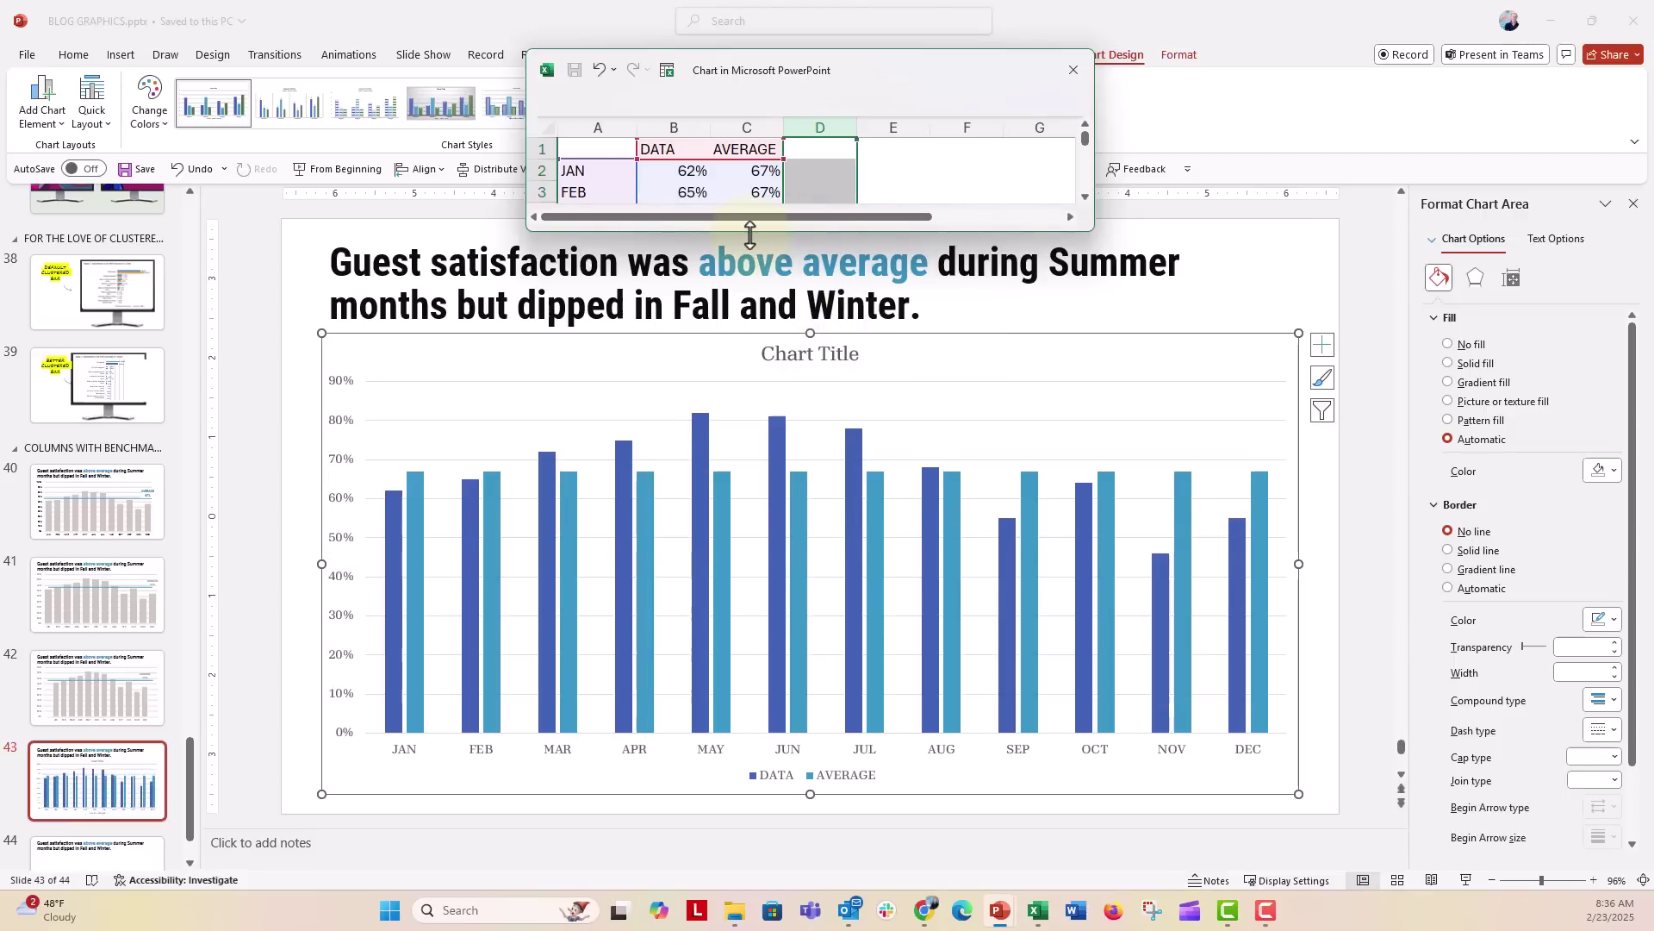
{"action": "left_click_drag", "start_coordinate": [750, 231], "coordinate": [750, 481]}
{"action": "left_click", "coordinate": [1073, 70]}
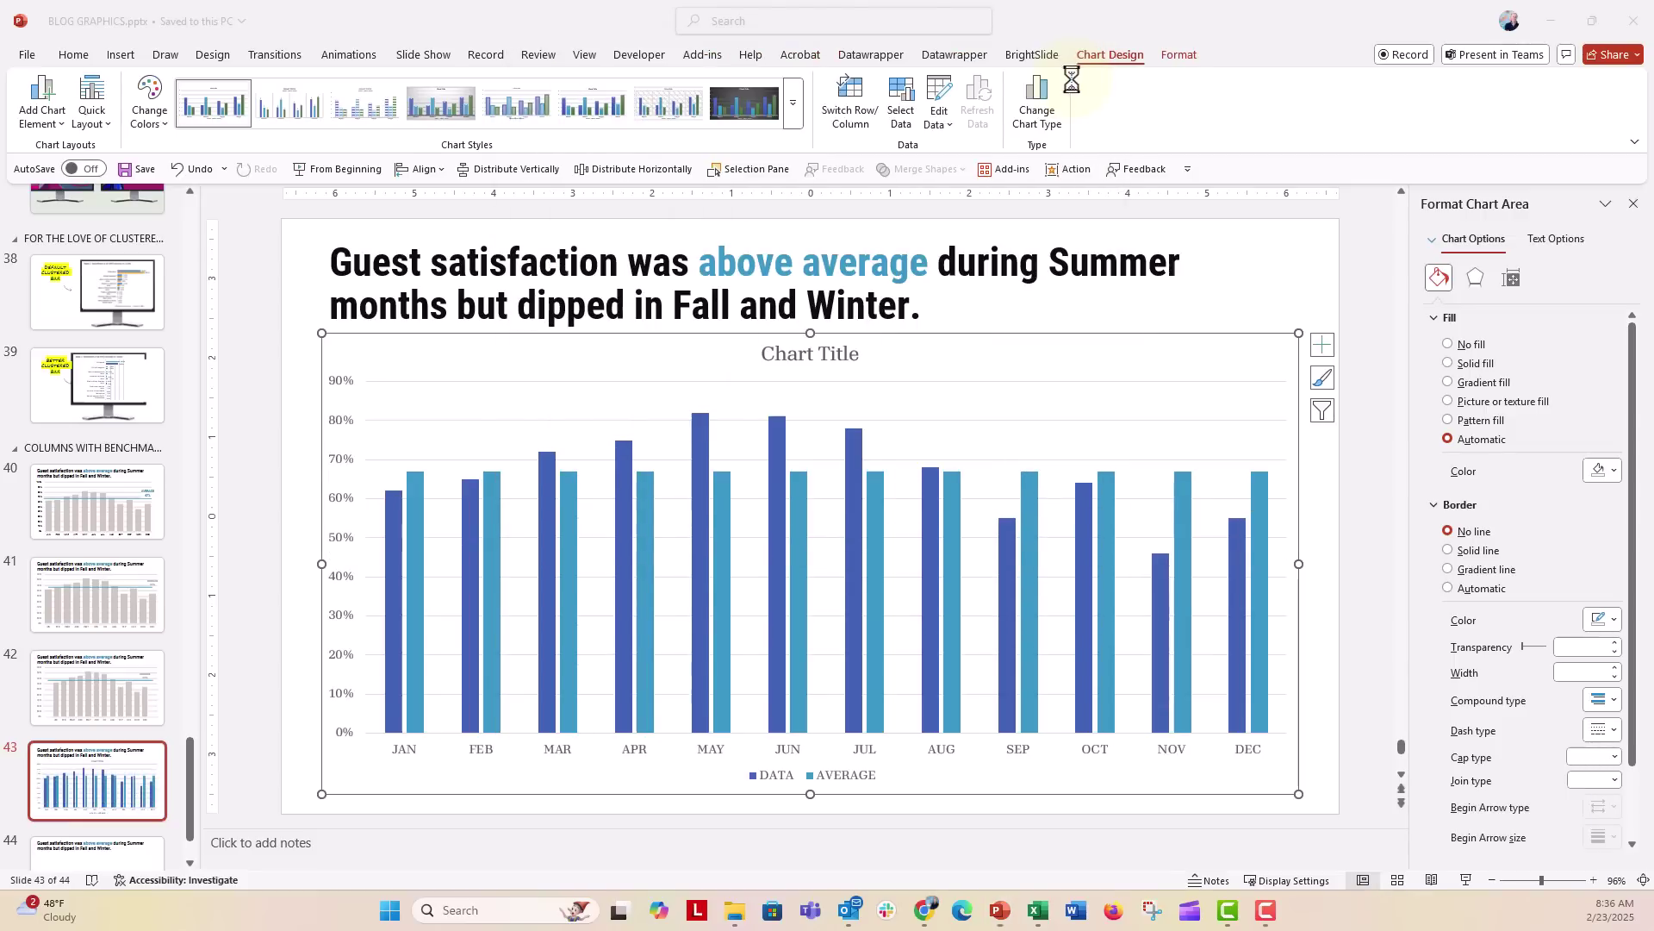
Step: Delete the title and the legend from the chart on slide 43
{"action": "left_click", "coordinate": [810, 357]}
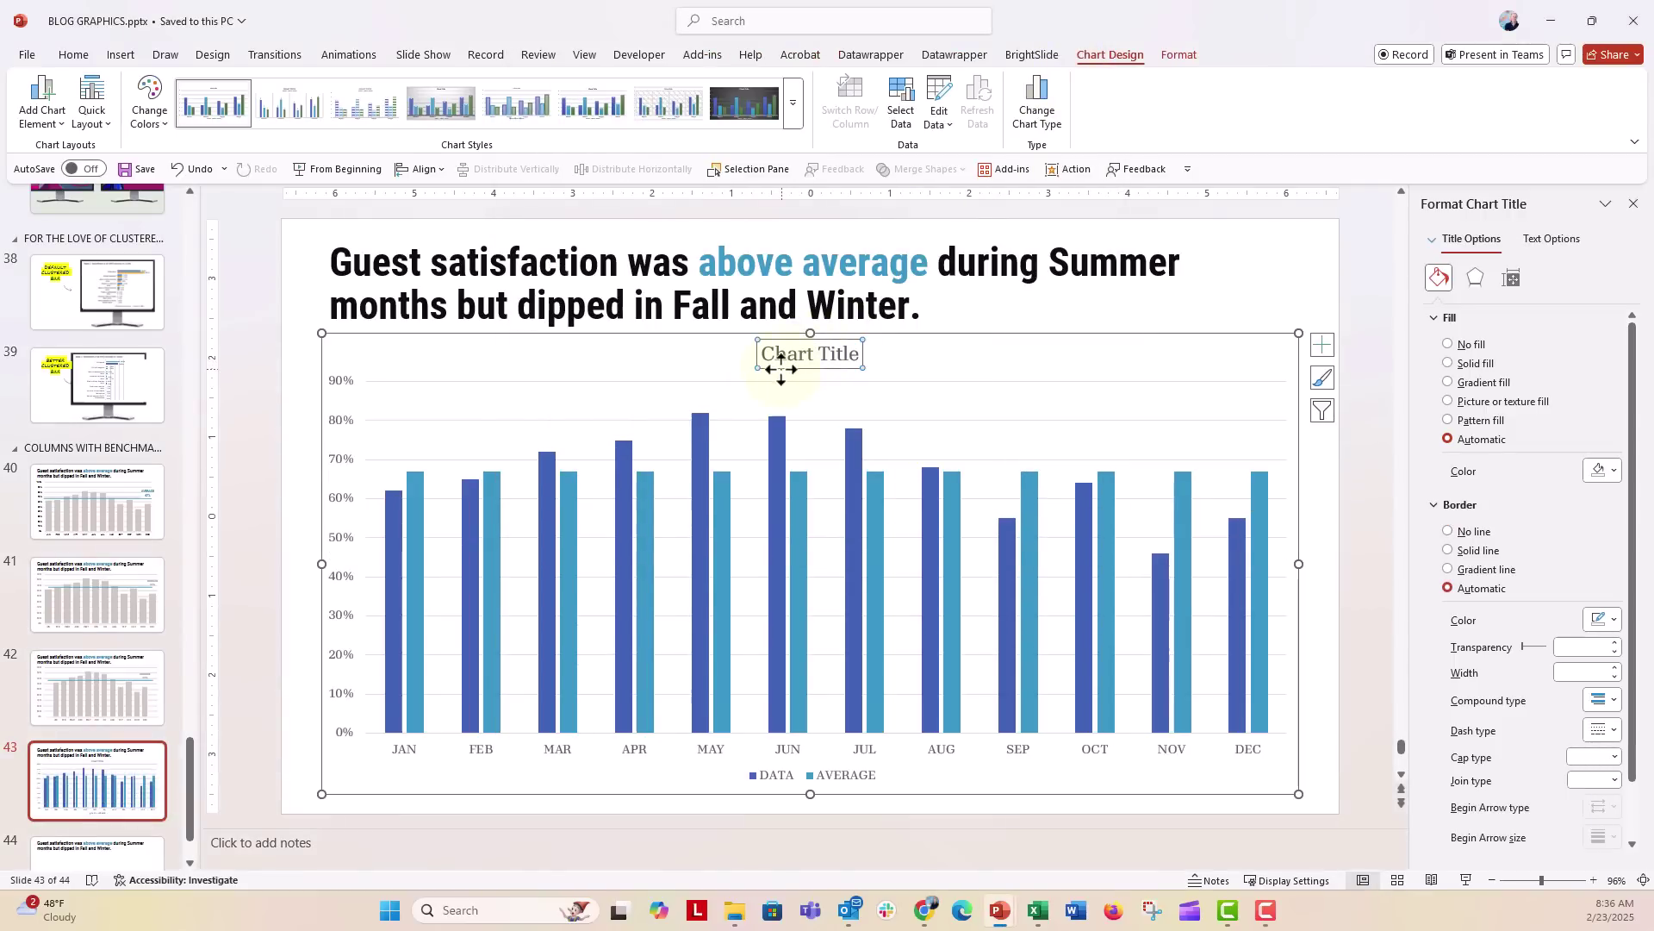
{"action": "key", "text": "Delete"}
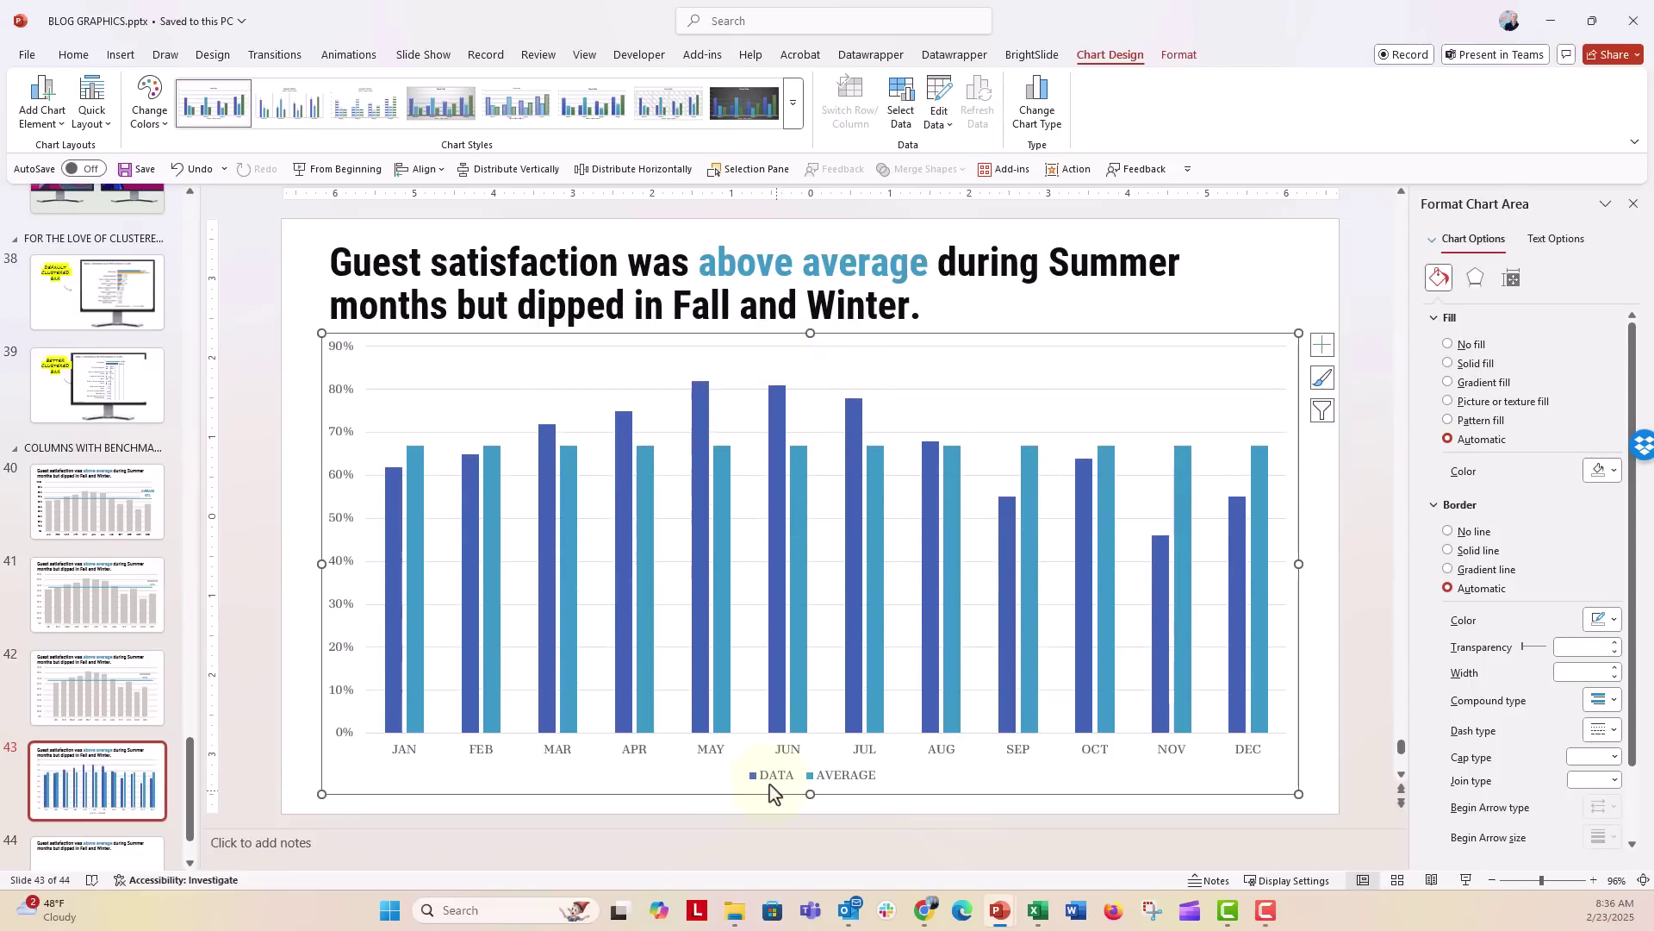
{"action": "left_click", "coordinate": [769, 780]}
{"action": "key", "text": "Delete"}
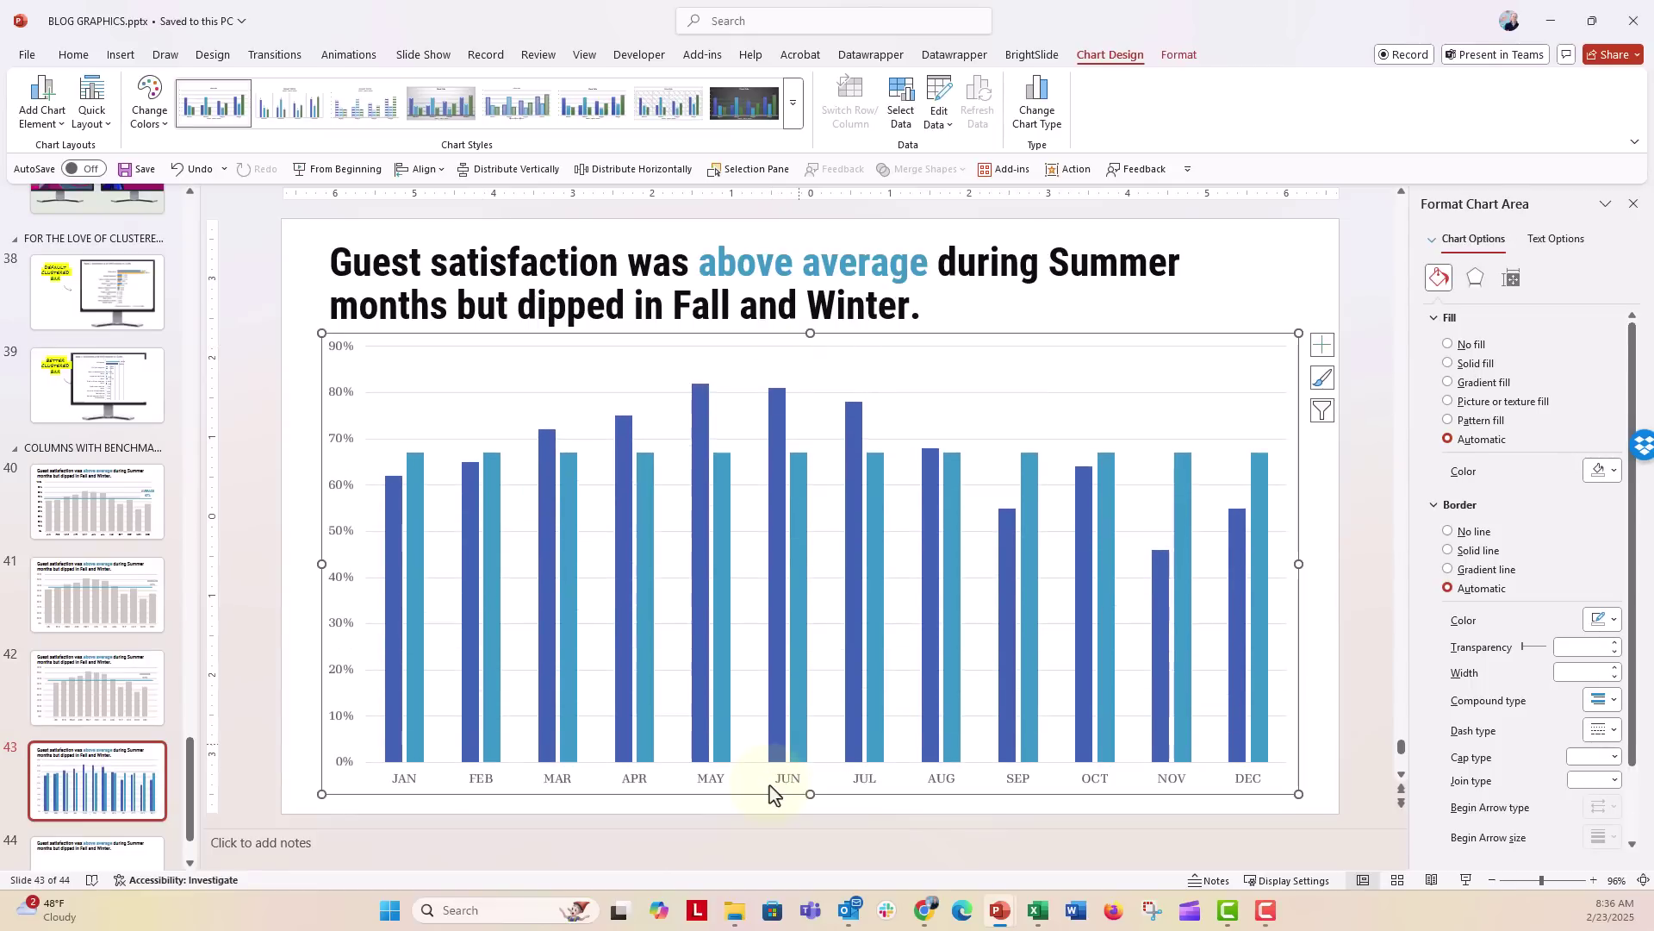
Step: Add a linear trendline to the AVERAGE column series
{"action": "left_click", "coordinate": [565, 540]}
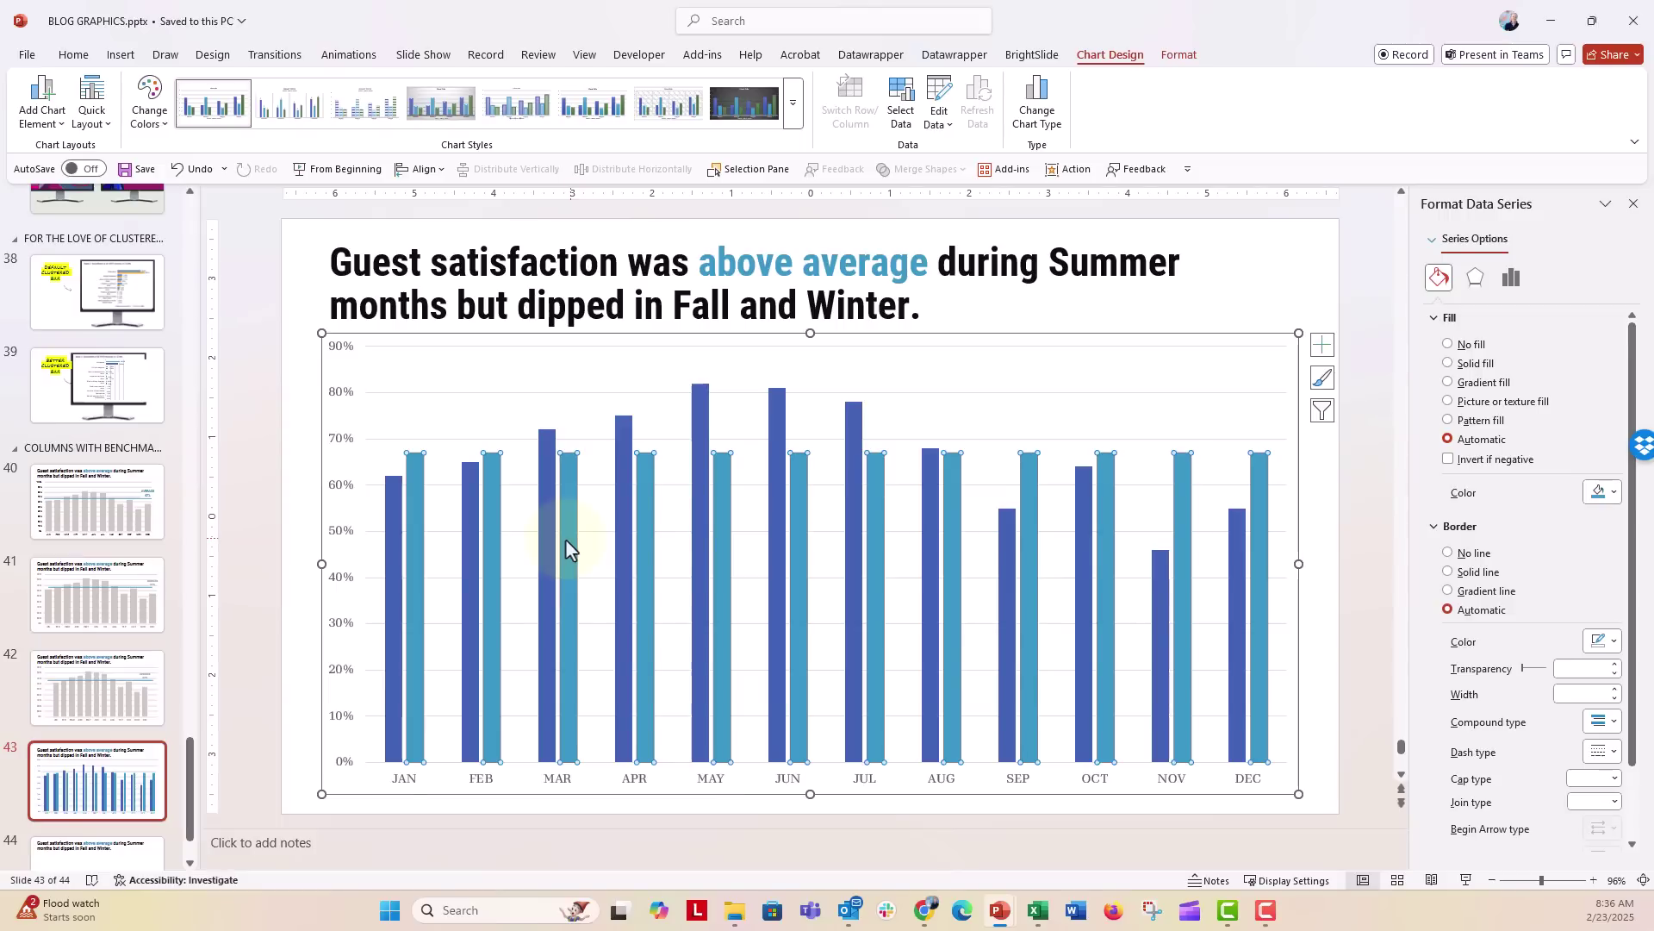
{"action": "right_click", "coordinate": [568, 543]}
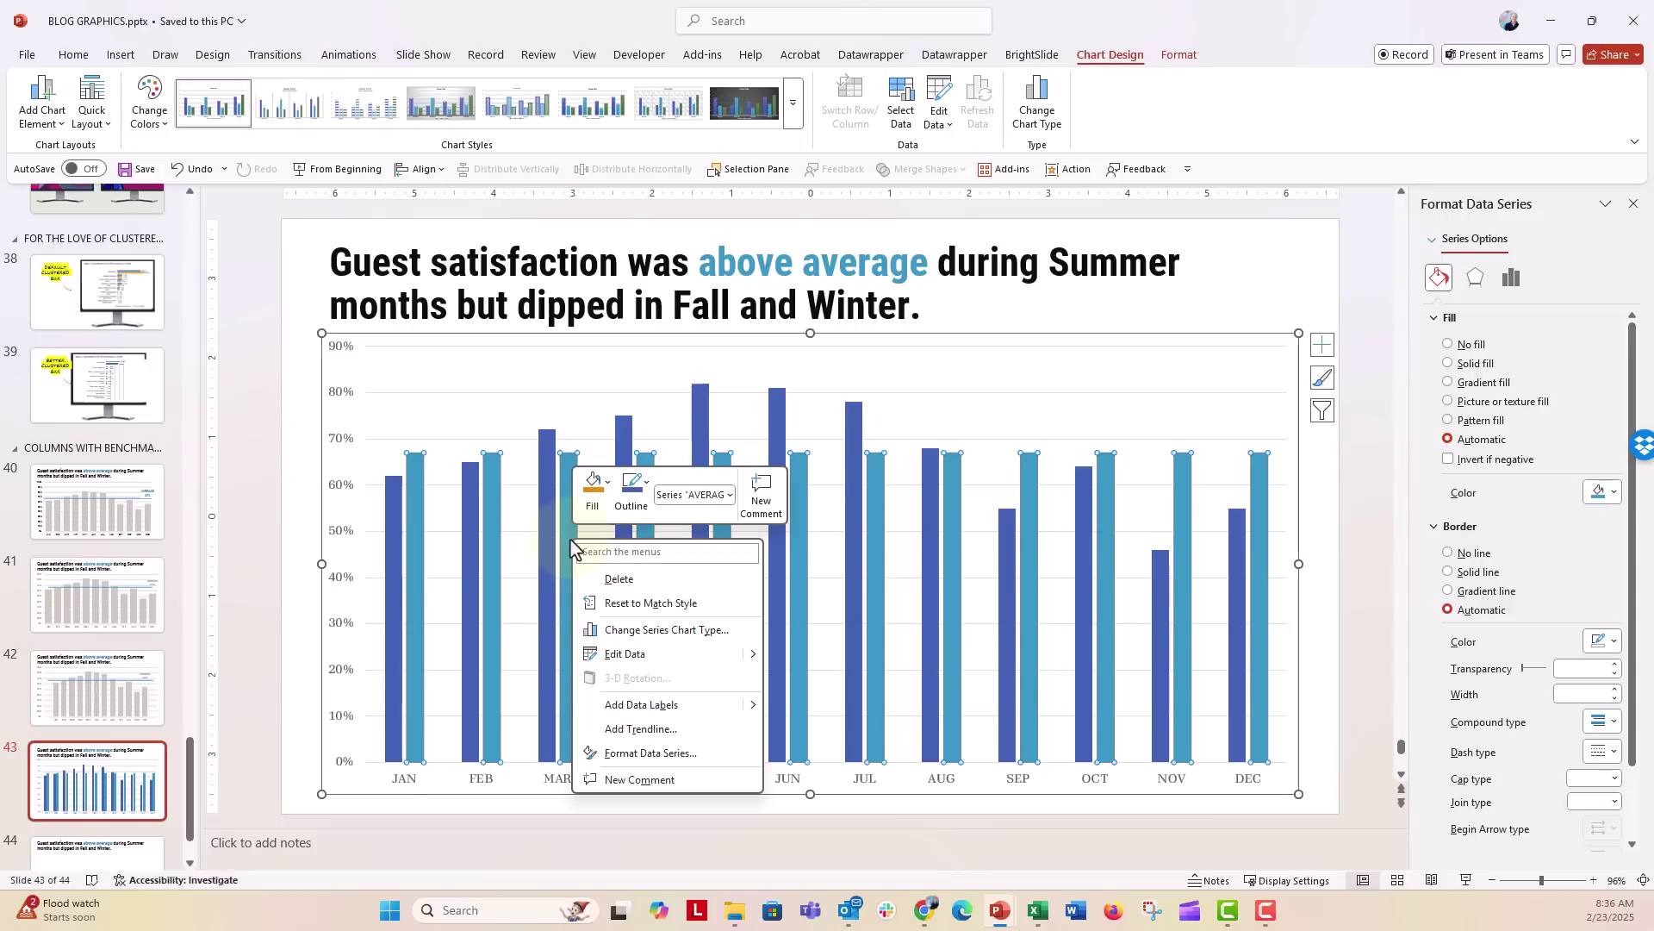
{"action": "left_click", "coordinate": [596, 730]}
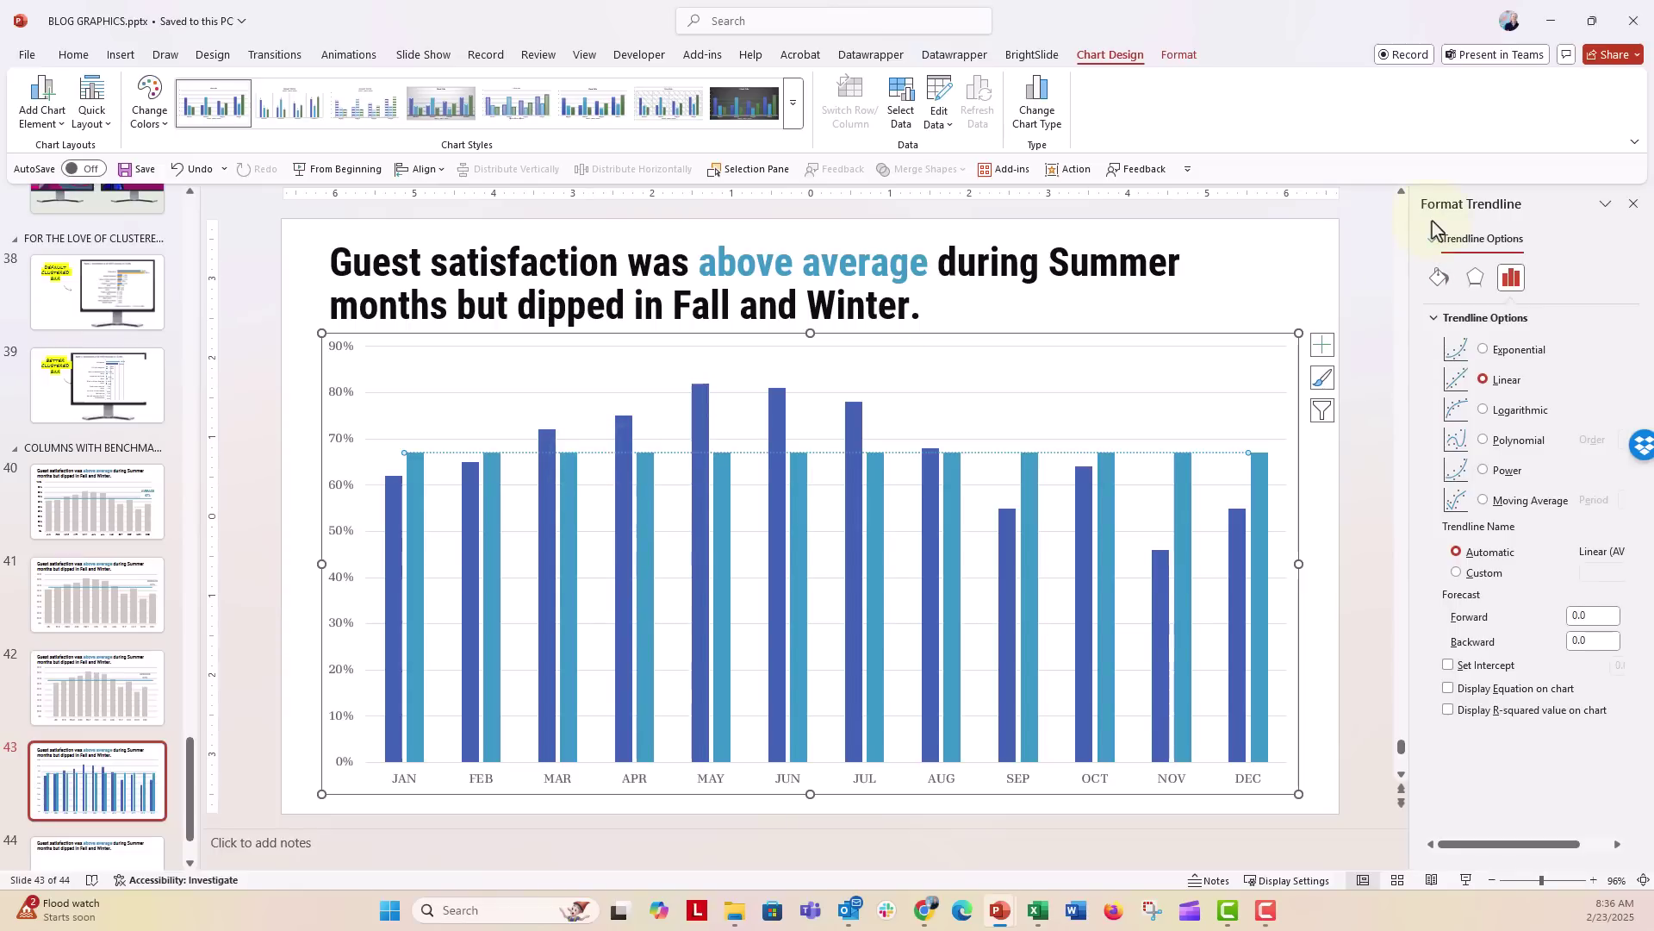
Step: Format the AVERAGE trendline as a solid line with a 4 pt width and a solid dash type
{"action": "left_click", "coordinate": [1439, 278]}
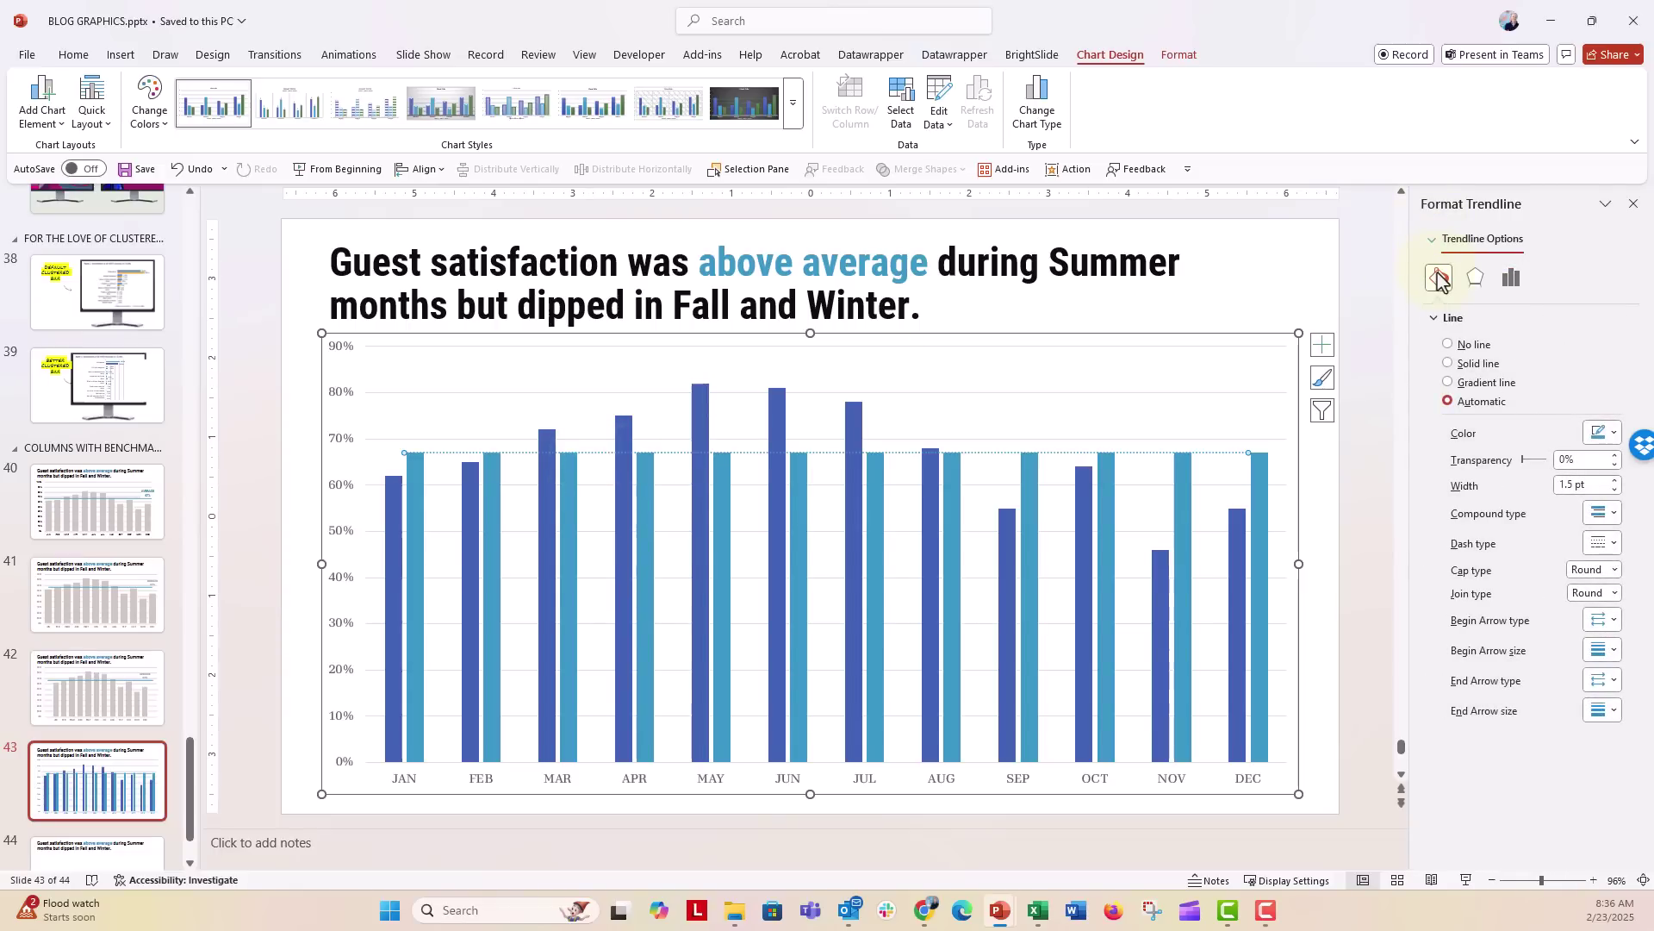
{"action": "key", "text": "ctrl+z"}
{"action": "left_click", "coordinate": [1602, 471]}
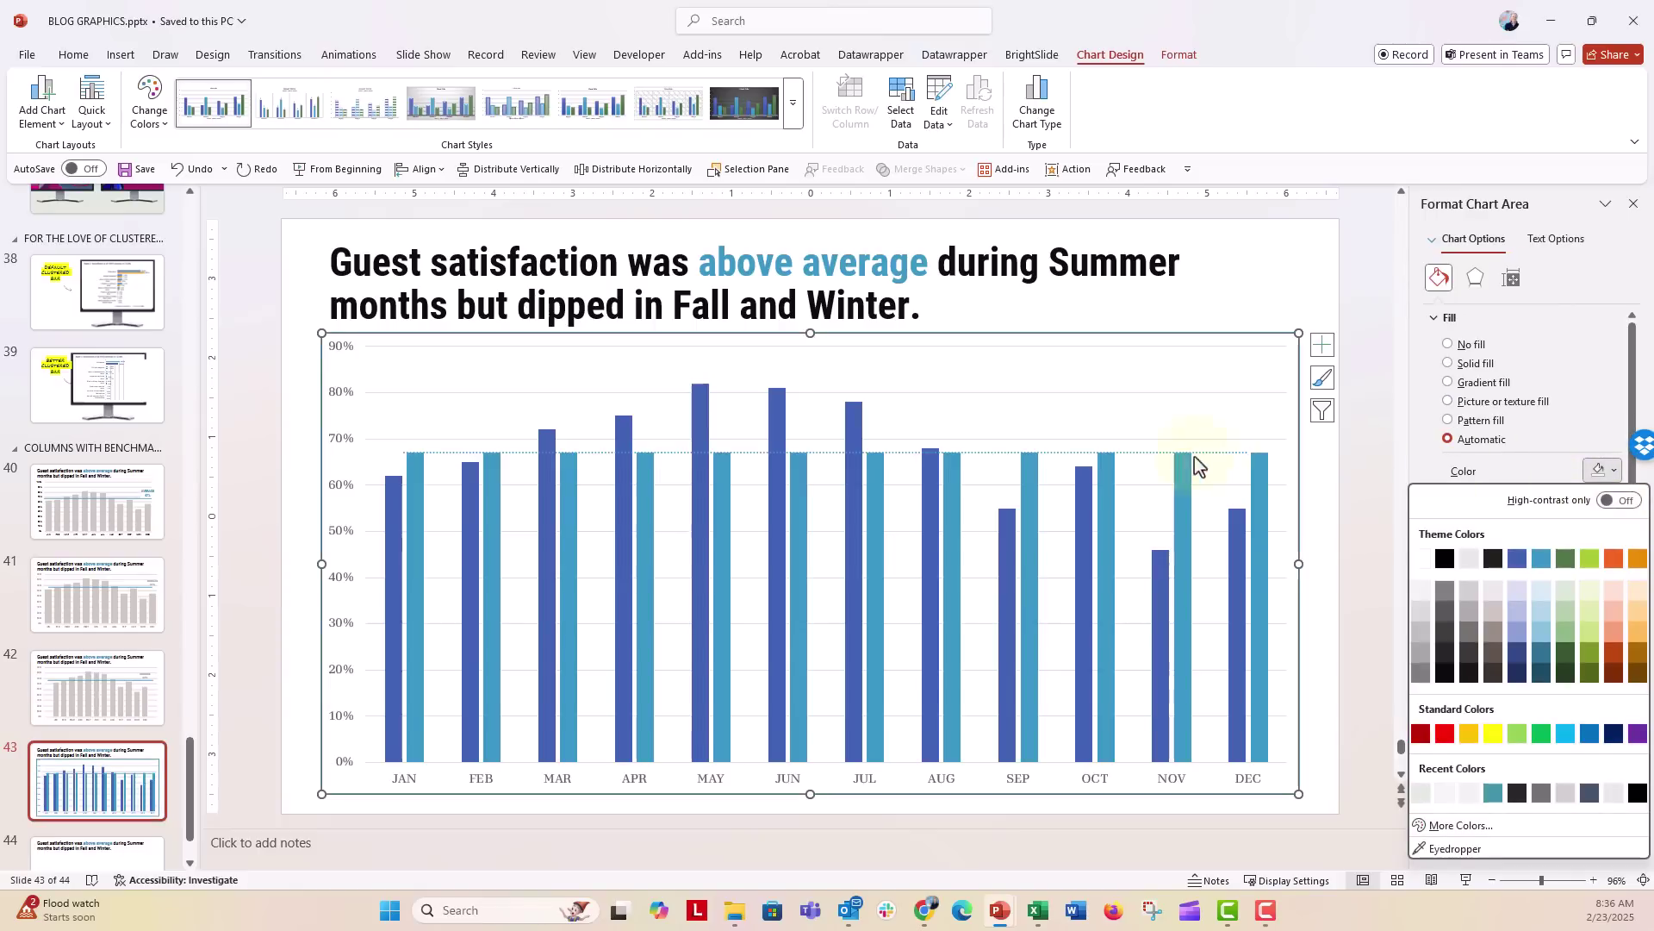
{"action": "left_click", "coordinate": [1163, 462]}
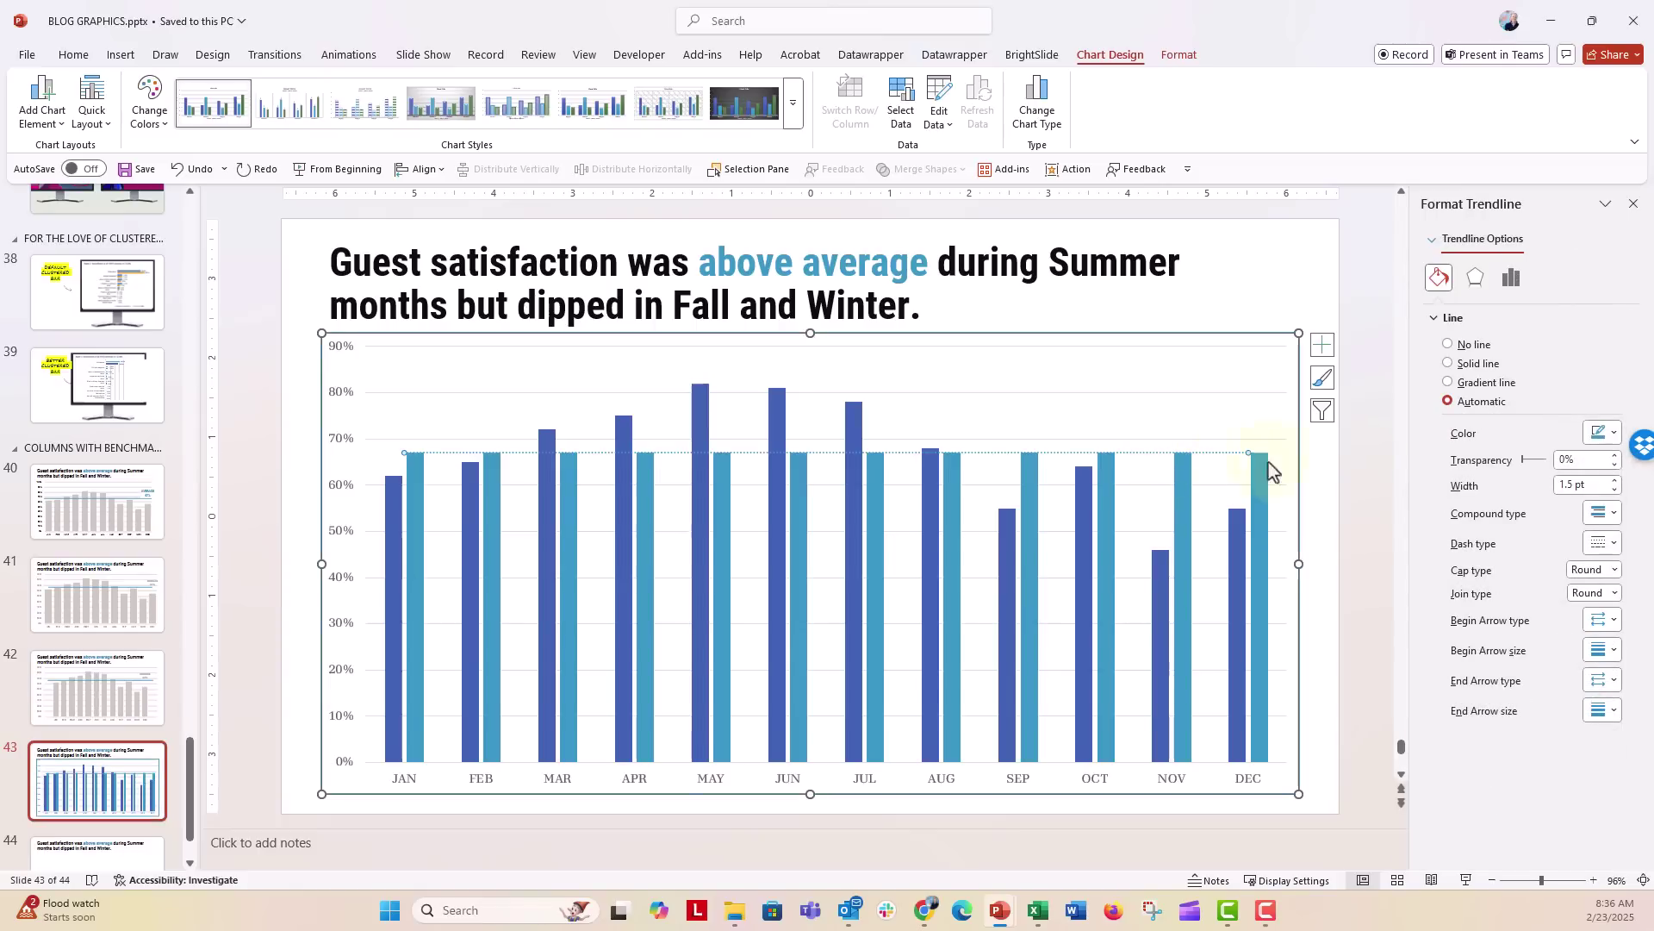
{"action": "left_click", "coordinate": [1593, 483]}
{"action": "left_click", "coordinate": [1614, 480]}
{"action": "left_click", "coordinate": [1613, 480]}
{"action": "left_click", "coordinate": [1614, 480]}
{"action": "left_click", "coordinate": [1614, 480]}
{"action": "left_click", "coordinate": [1614, 480]}
{"action": "left_click", "coordinate": [1614, 480]}
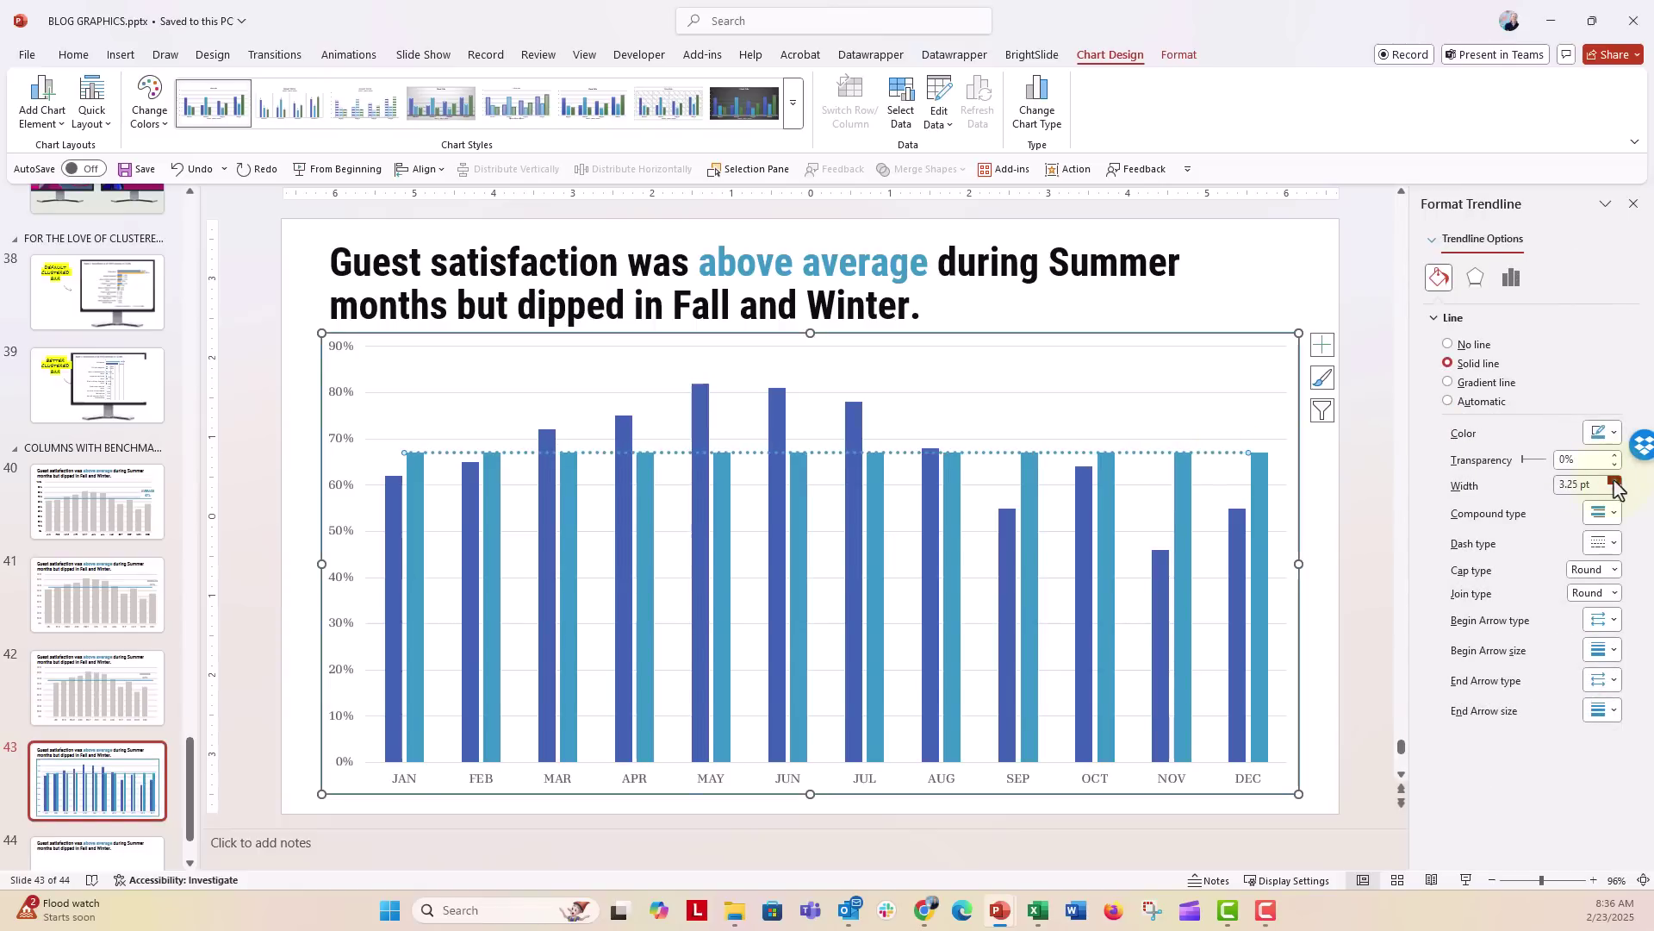
{"action": "left_click", "coordinate": [1614, 480]}
{"action": "left_click", "coordinate": [1614, 480]}
{"action": "left_click", "coordinate": [1613, 480]}
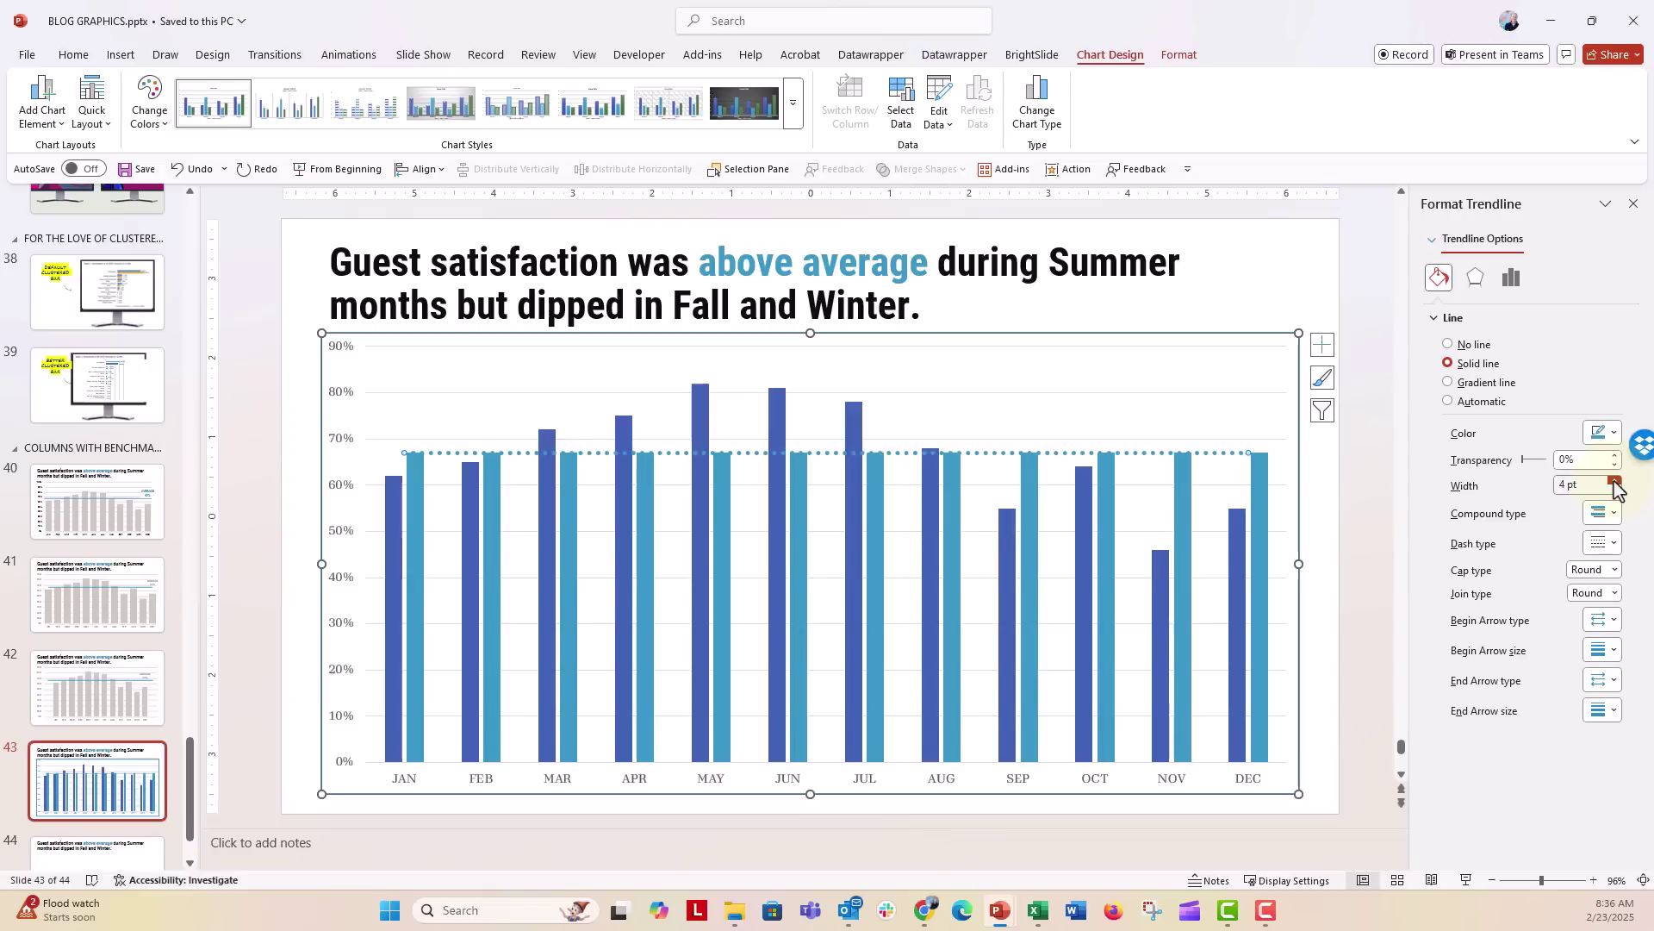
{"action": "left_click", "coordinate": [1608, 545]}
{"action": "left_click", "coordinate": [1601, 570]}
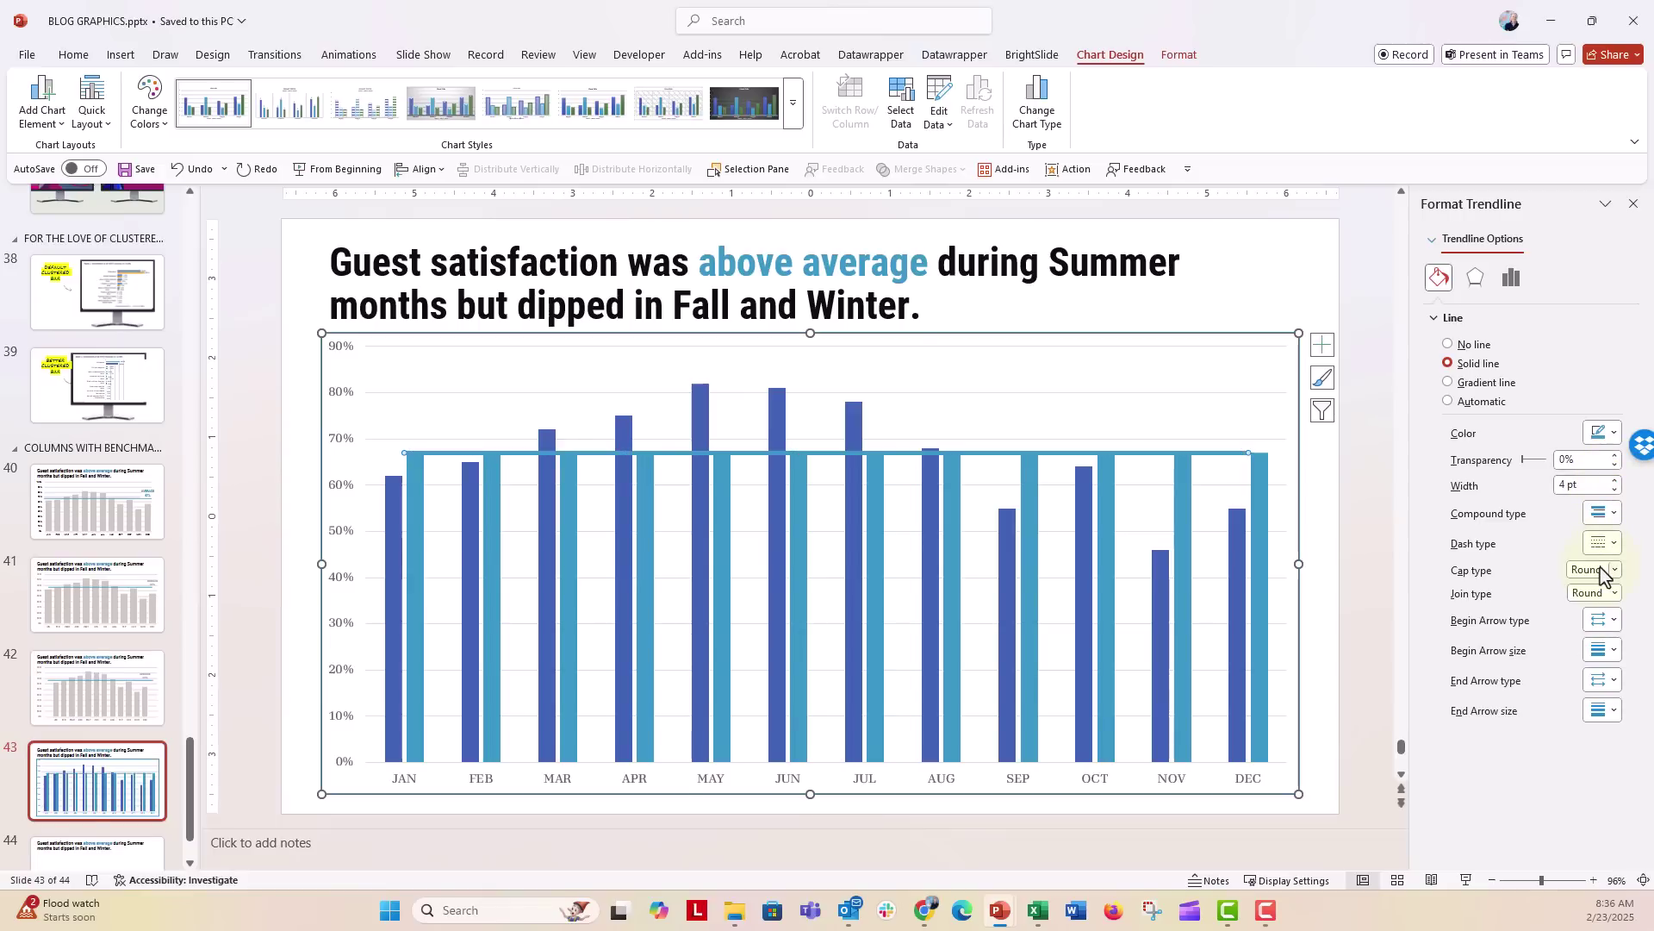
Step: Remove the fill from the AVERAGE columns and set the series overlap to 100%
{"action": "left_click", "coordinate": [1261, 535]}
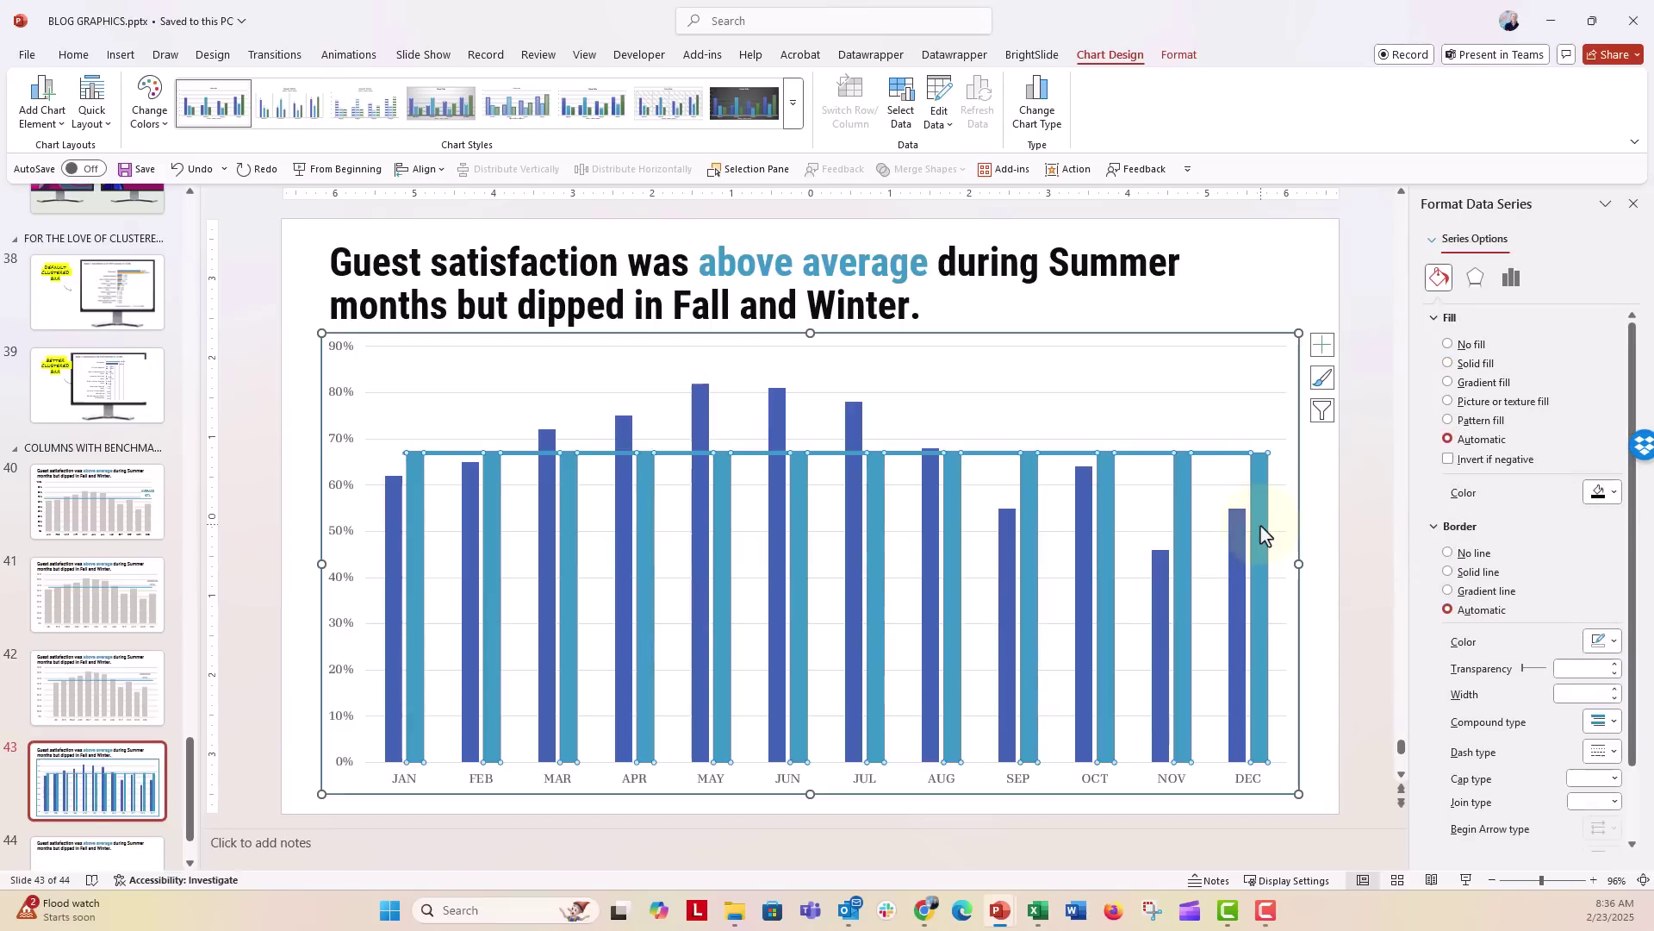
{"action": "left_click", "coordinate": [1449, 345]}
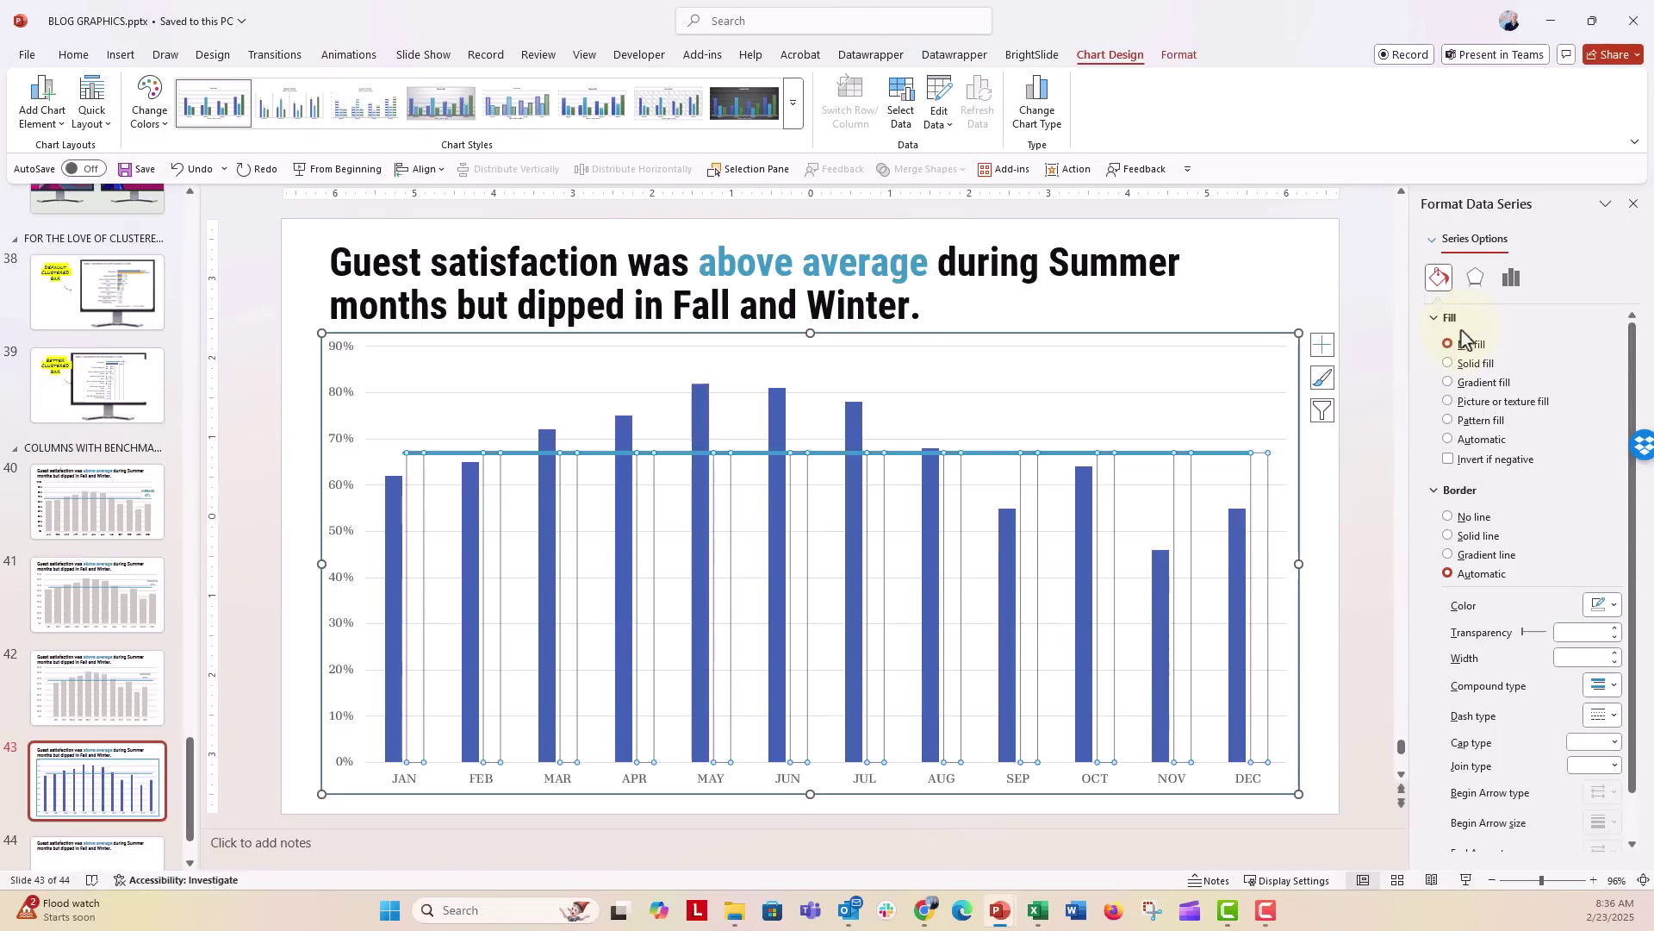
{"action": "left_click", "coordinate": [1507, 284]}
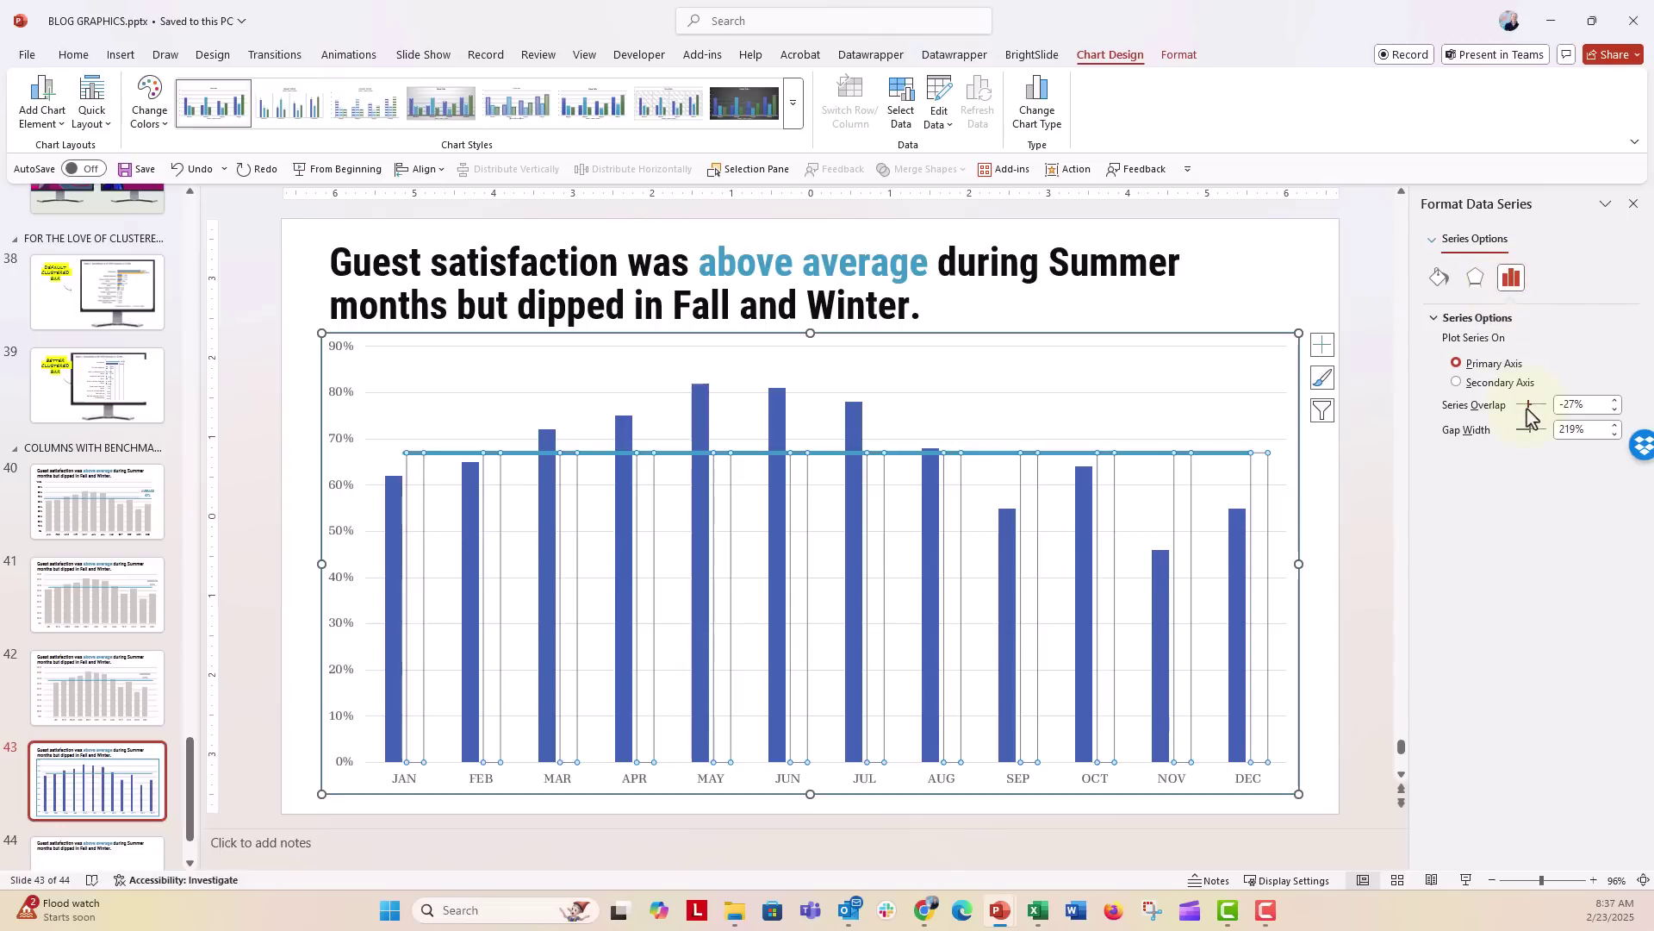
{"action": "left_click_drag", "start_coordinate": [1528, 408], "coordinate": [1548, 401]}
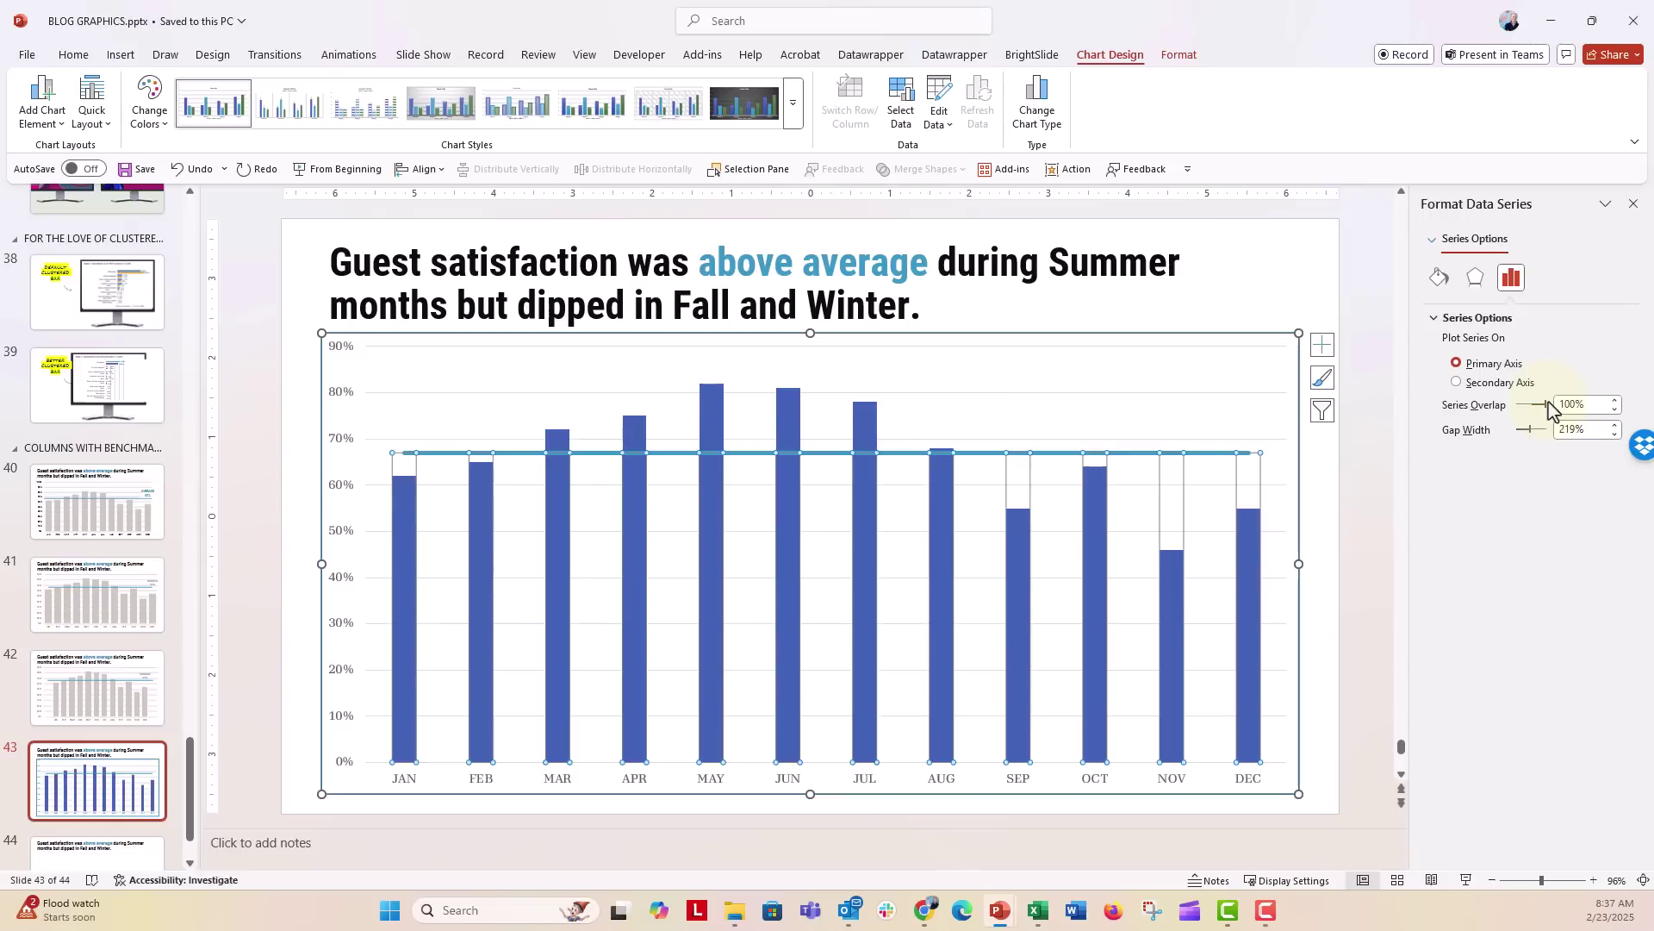
Step: Set the gap width of the columns to 50%
{"action": "left_click", "coordinate": [1580, 429]}
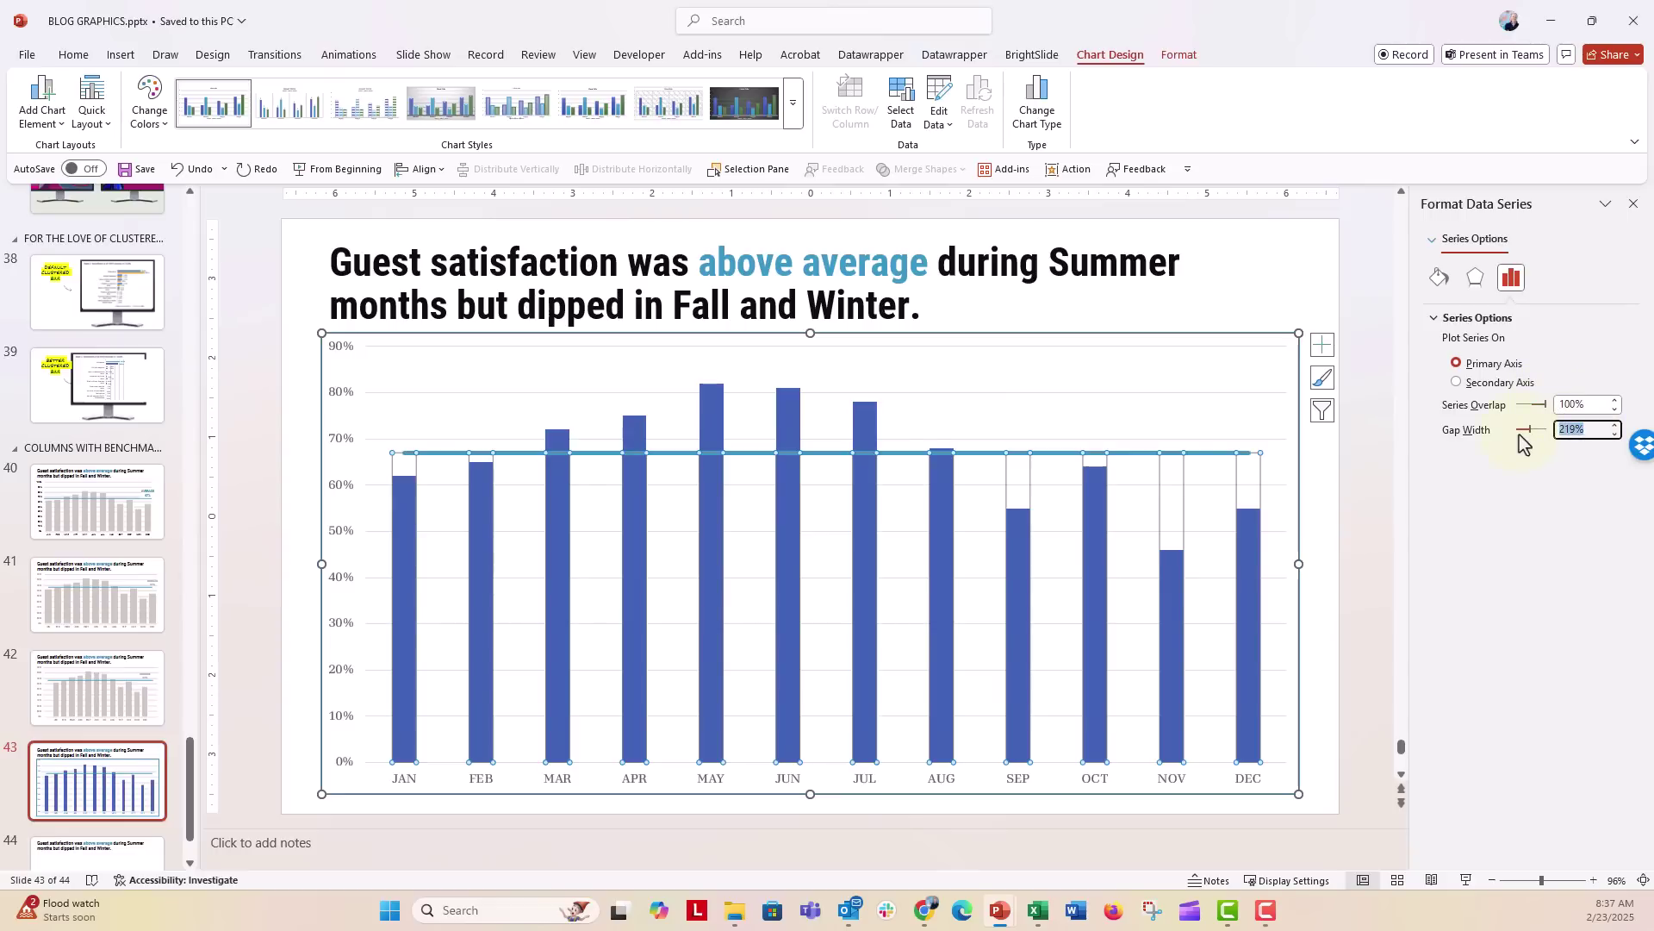
{"action": "type", "text": "50"}
{"action": "key", "text": "Return"}
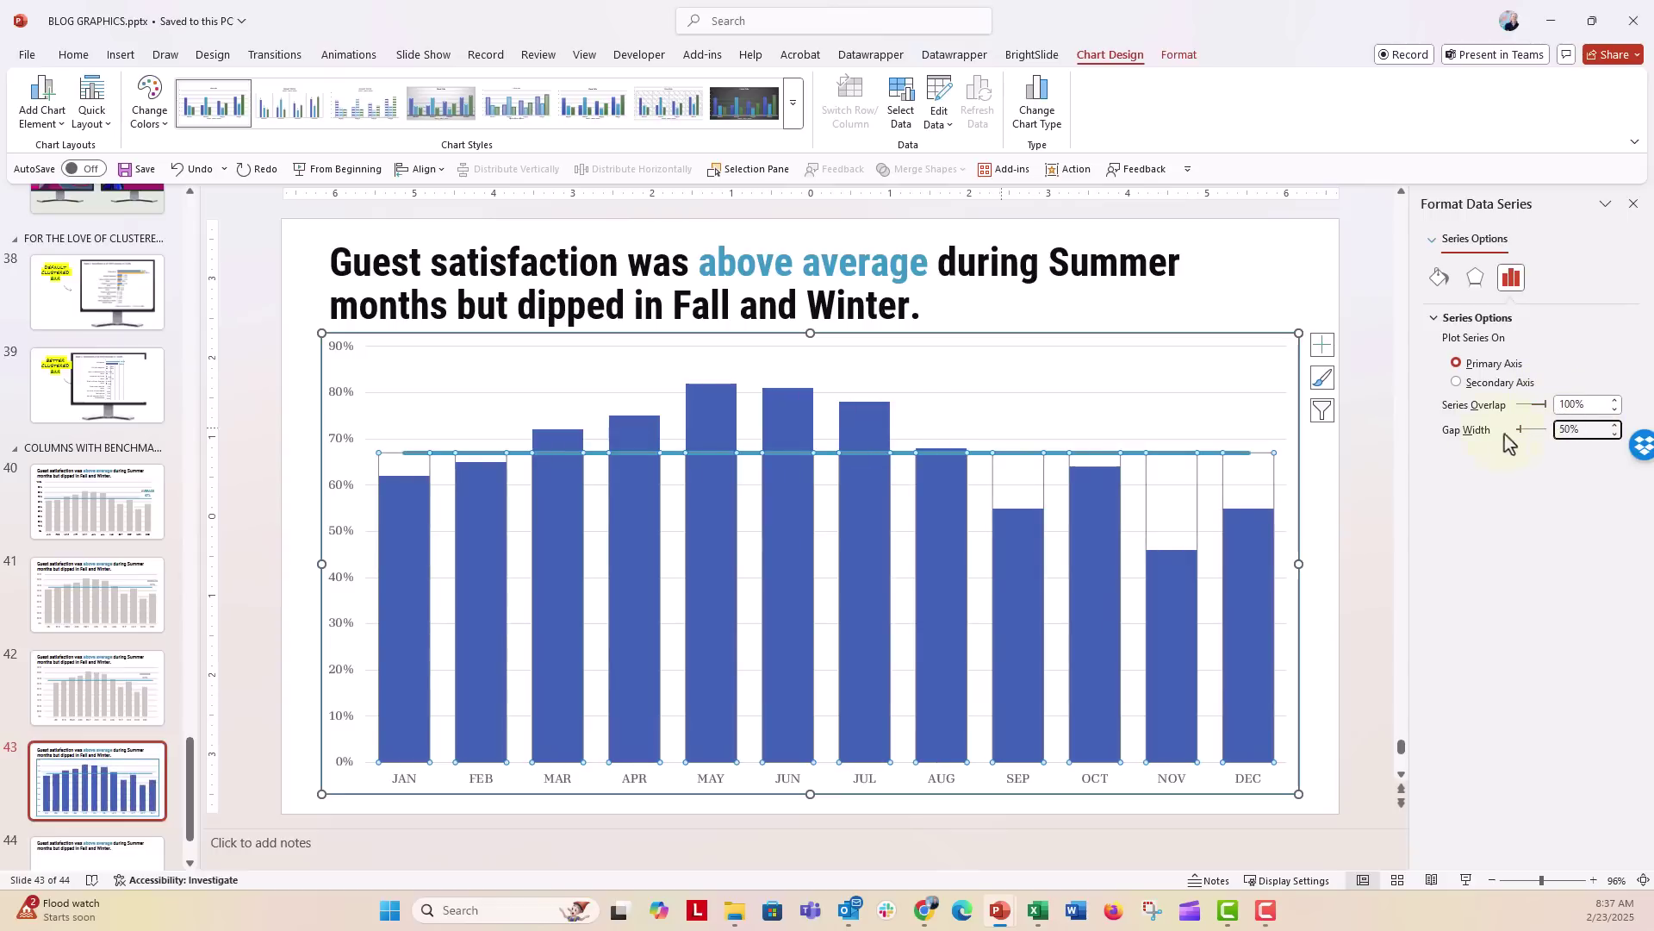
Step: Give the DATA columns a solid light taupe-gray theme color fill
{"action": "left_click", "coordinate": [794, 406]}
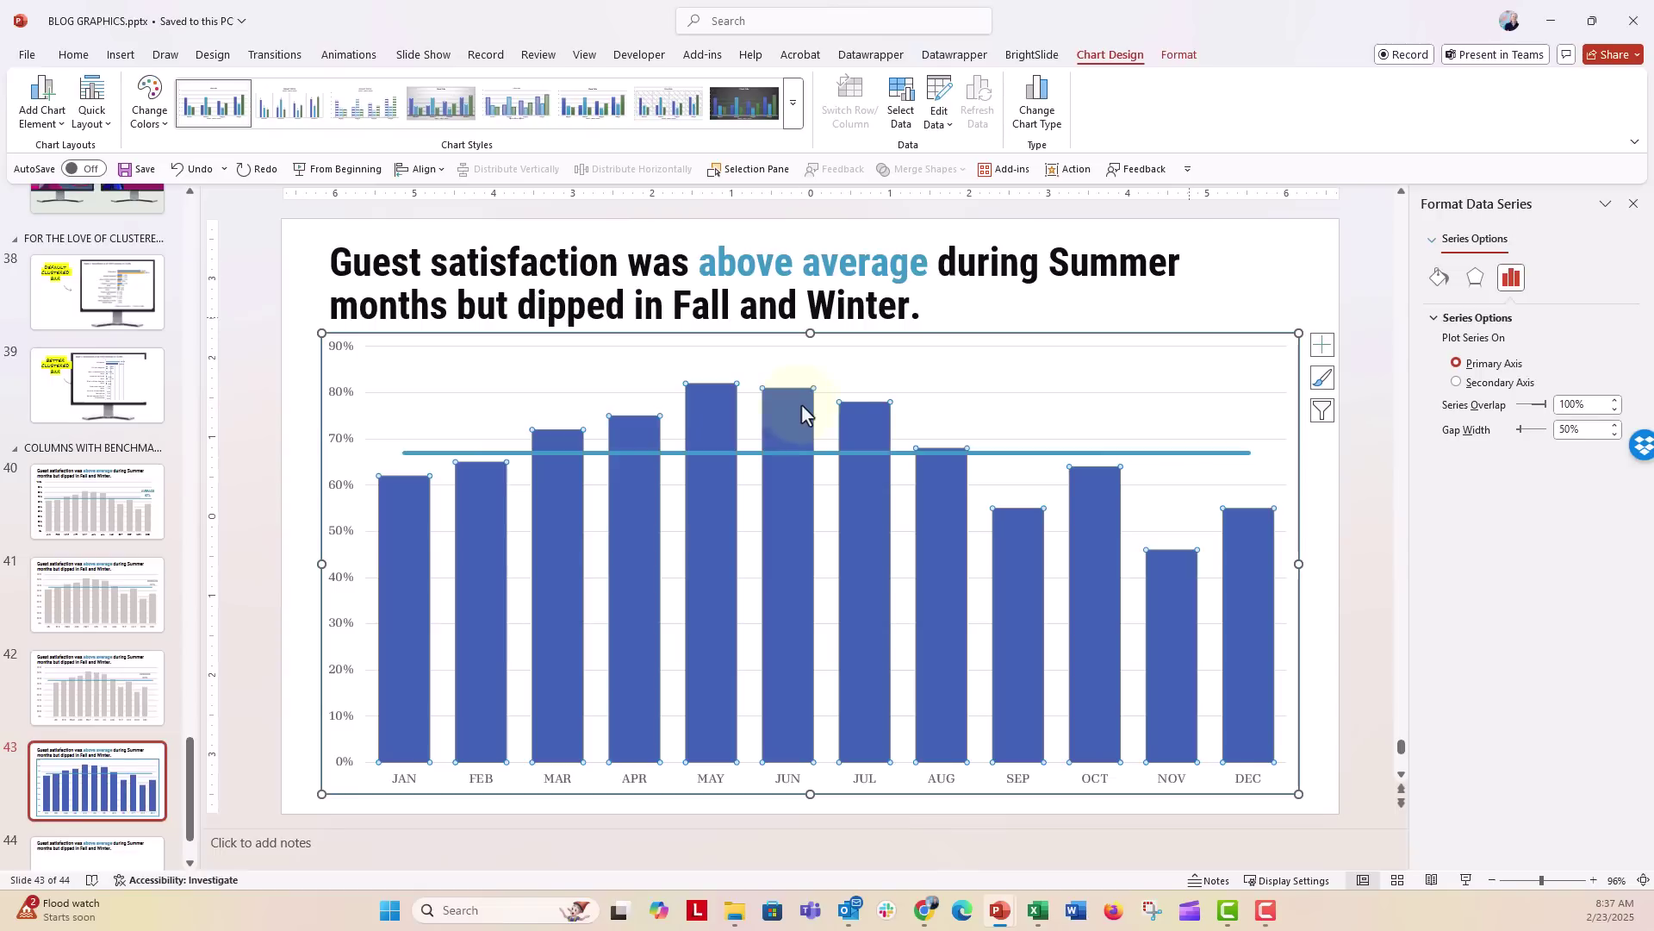
{"action": "left_click", "coordinate": [1439, 277]}
{"action": "left_click", "coordinate": [1450, 317]}
{"action": "left_click", "coordinate": [1456, 362]}
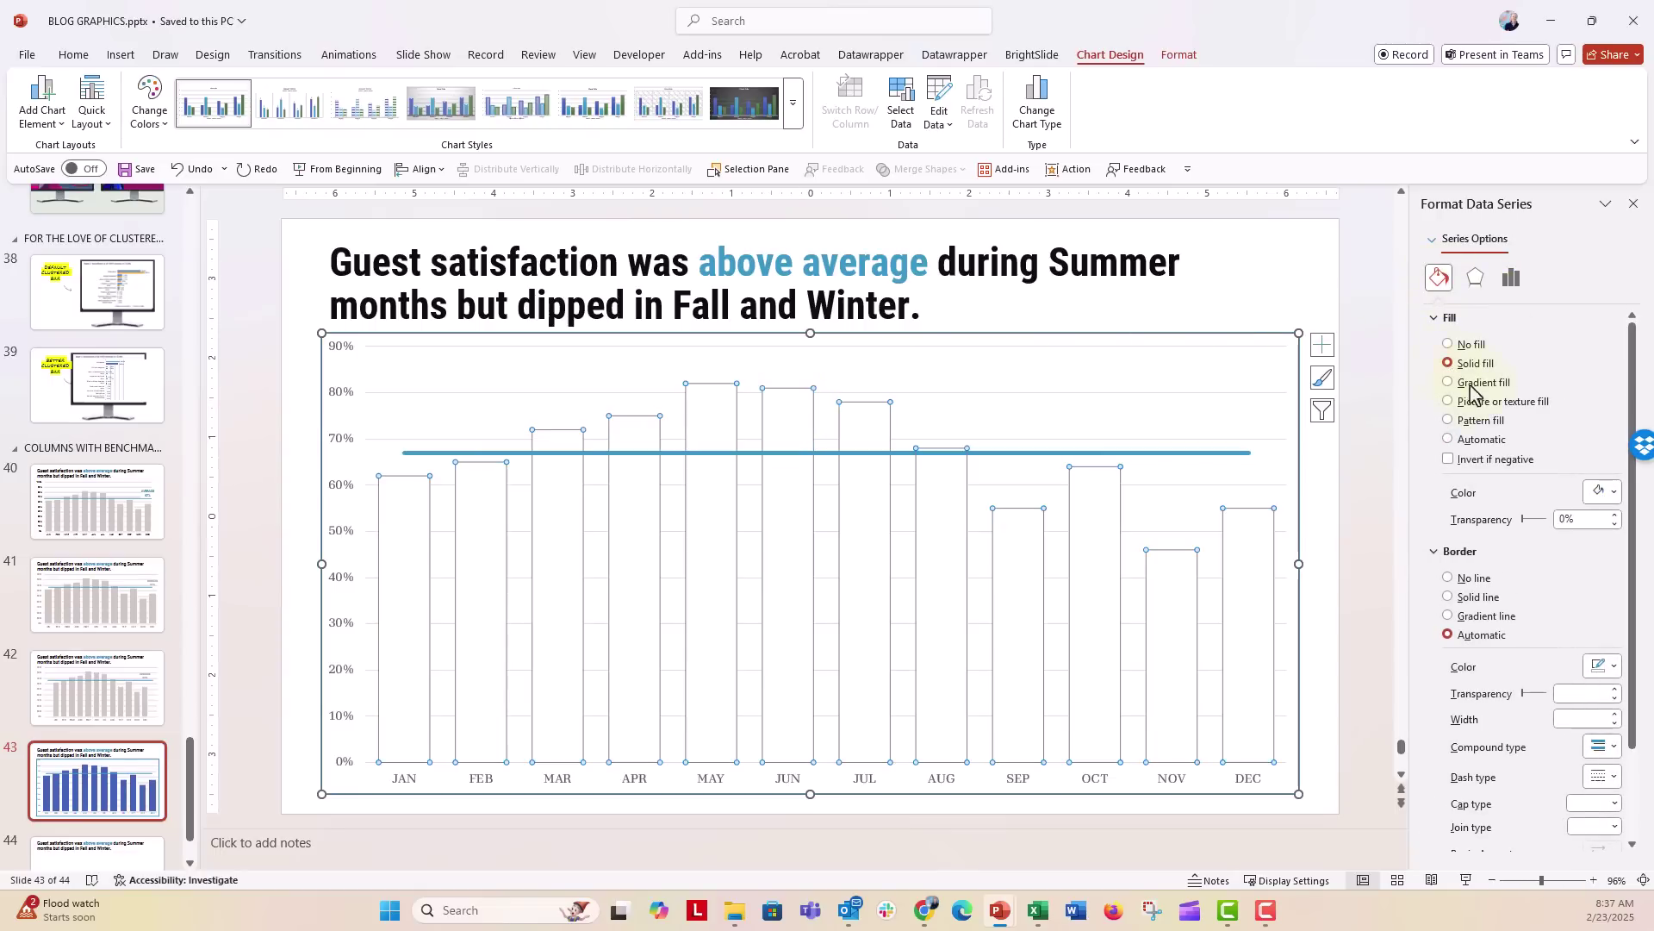
{"action": "left_click", "coordinate": [1599, 491]}
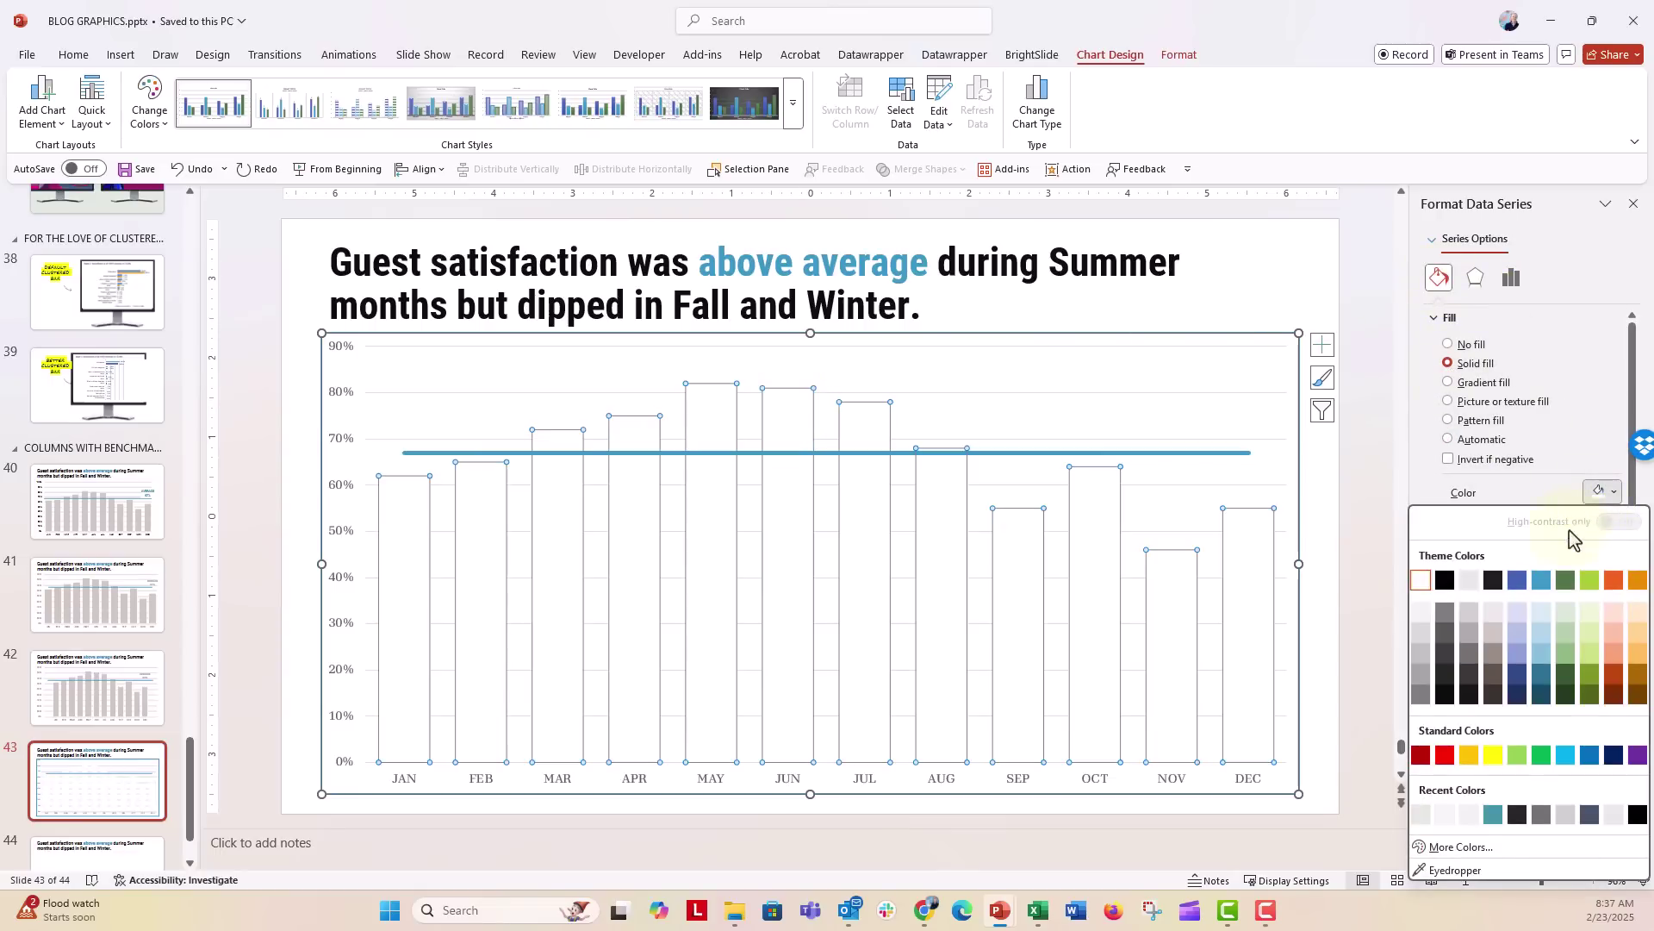
{"action": "left_click", "coordinate": [1496, 633]}
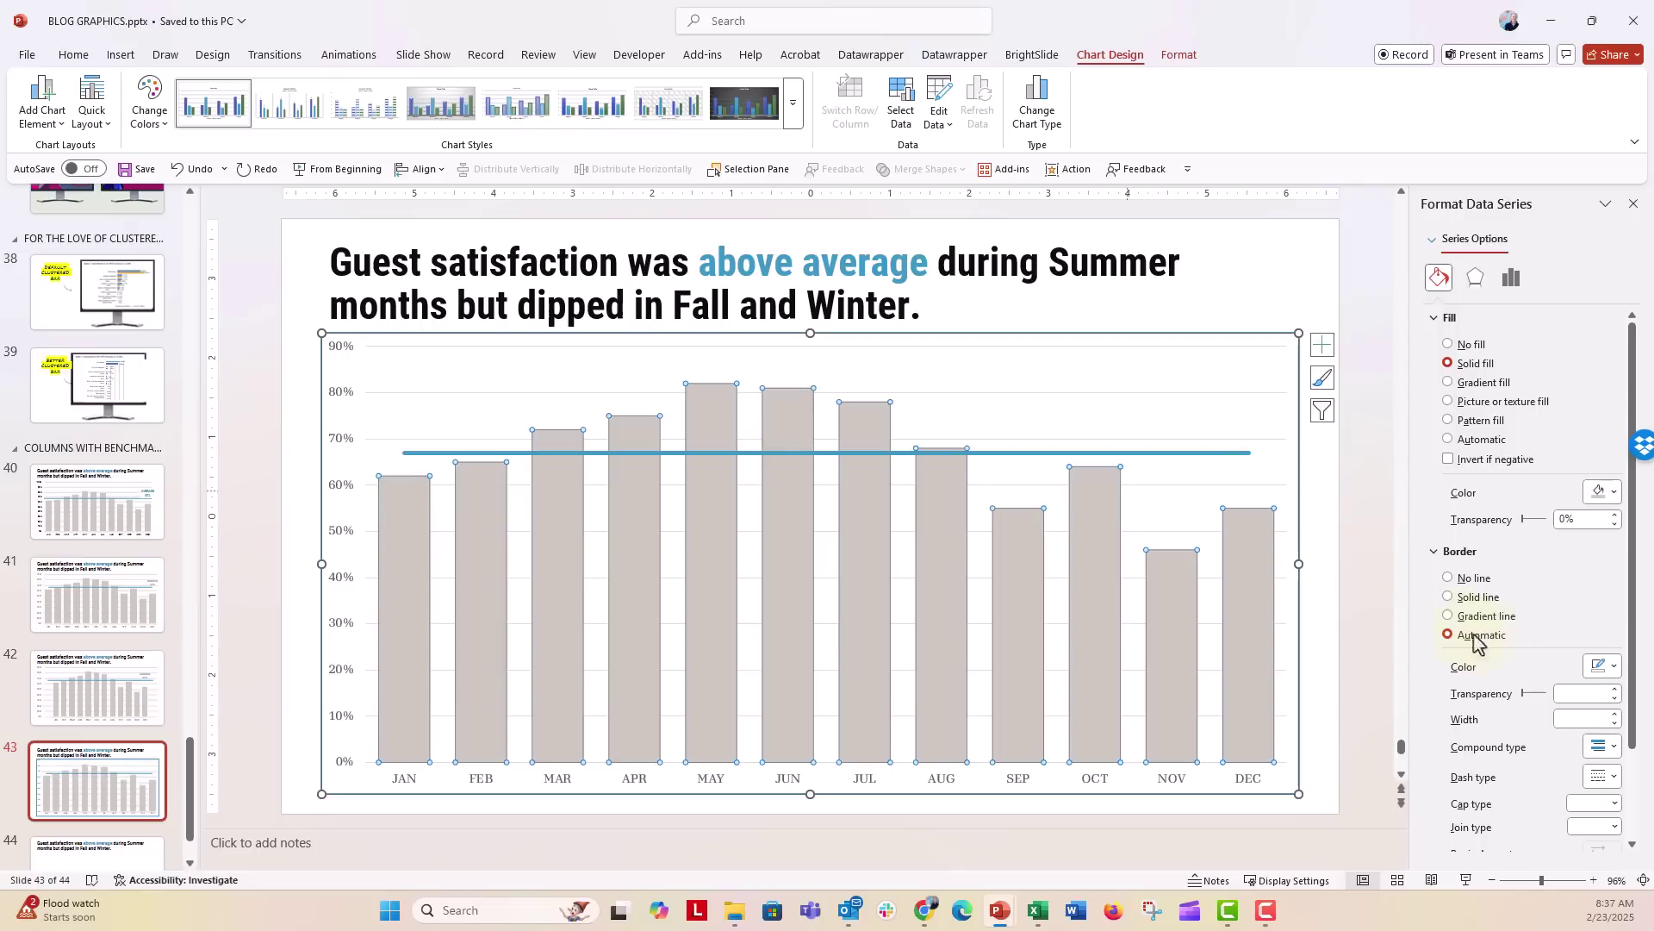
Step: Extend the AVERAGE trendline with a forecast of 0.5 periods forward and 0.5 periods backward
{"action": "left_click", "coordinate": [1022, 454]}
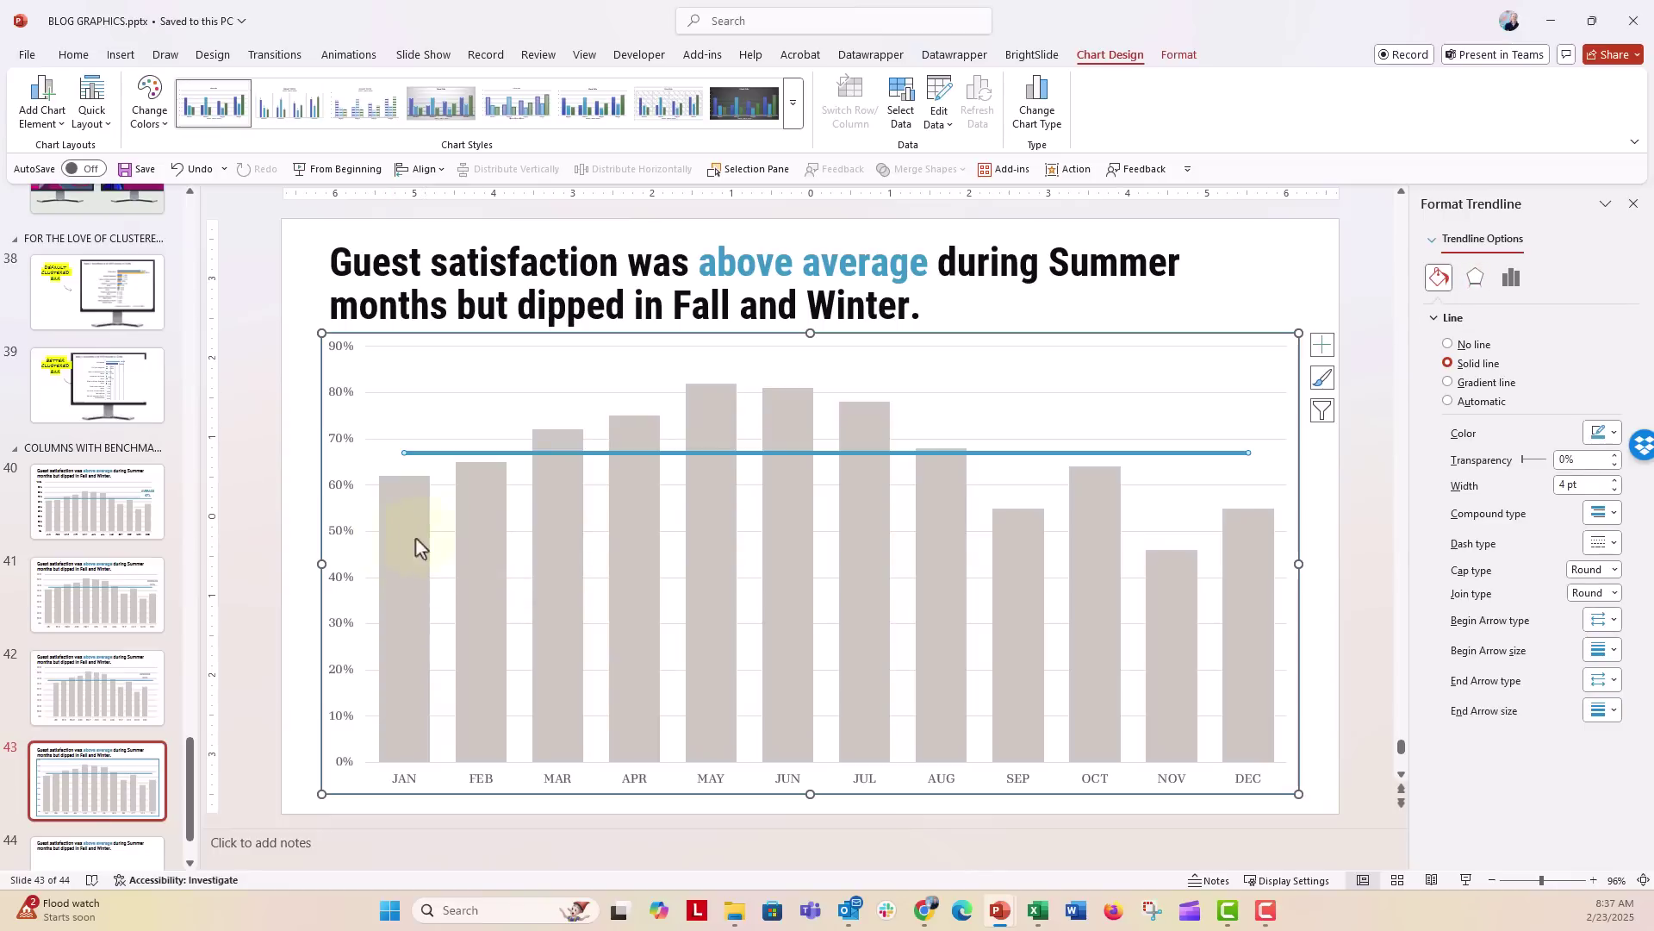
{"action": "left_click", "coordinate": [1512, 279]}
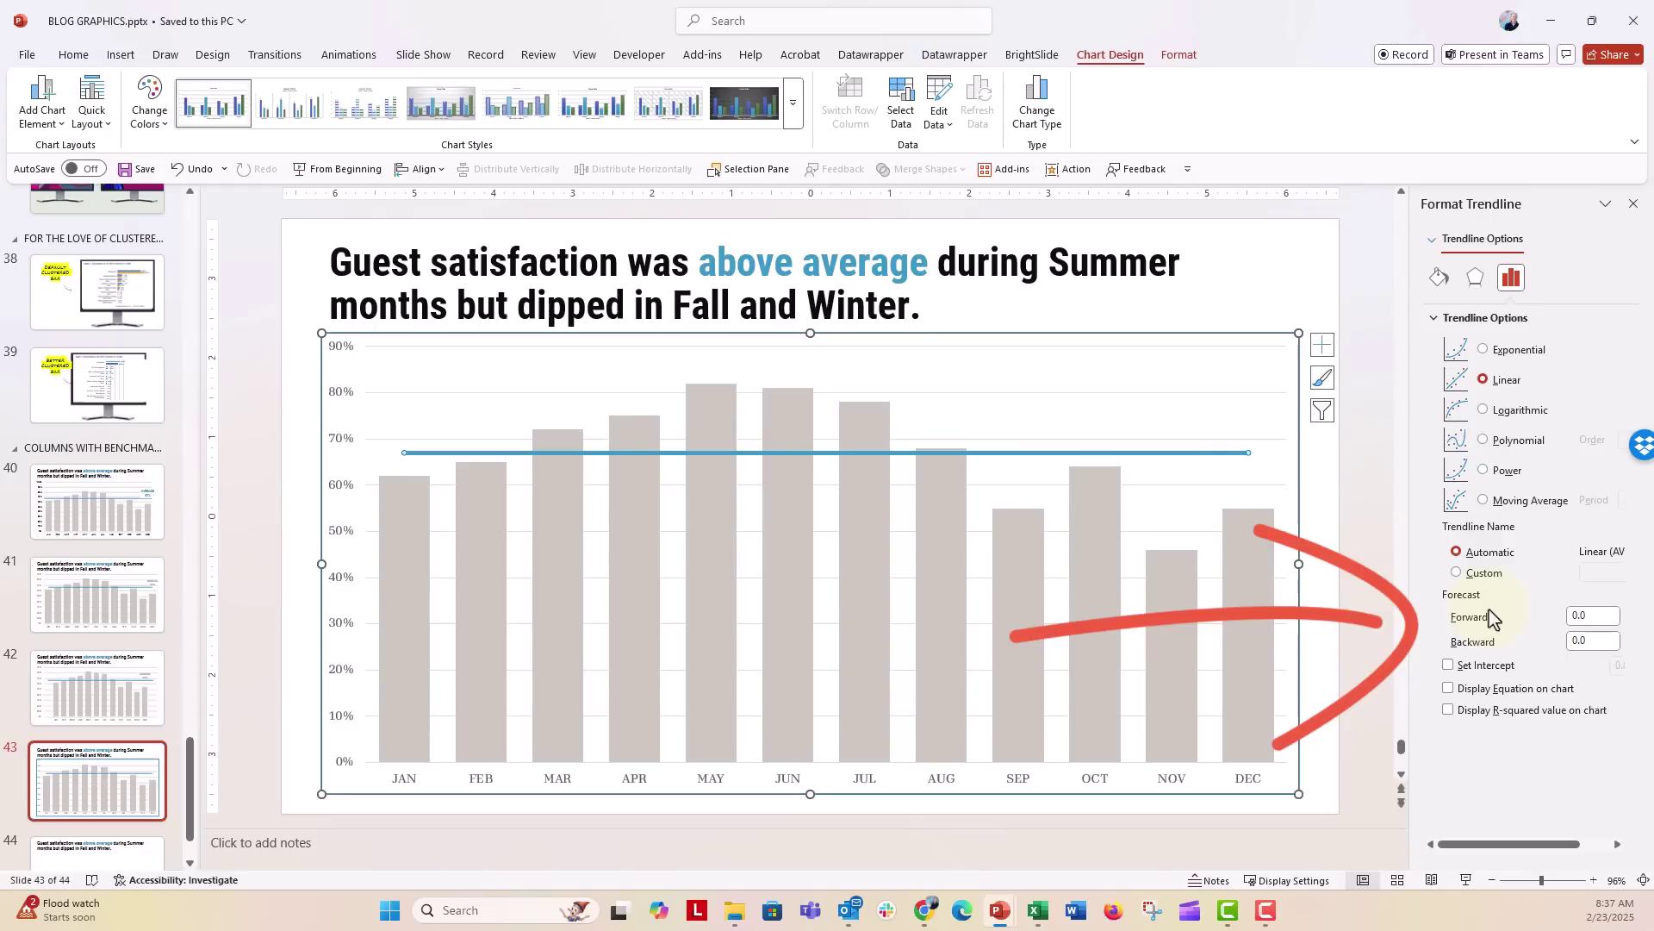
{"action": "left_click", "coordinate": [1596, 619]}
{"action": "key", "text": "BackSpace"}
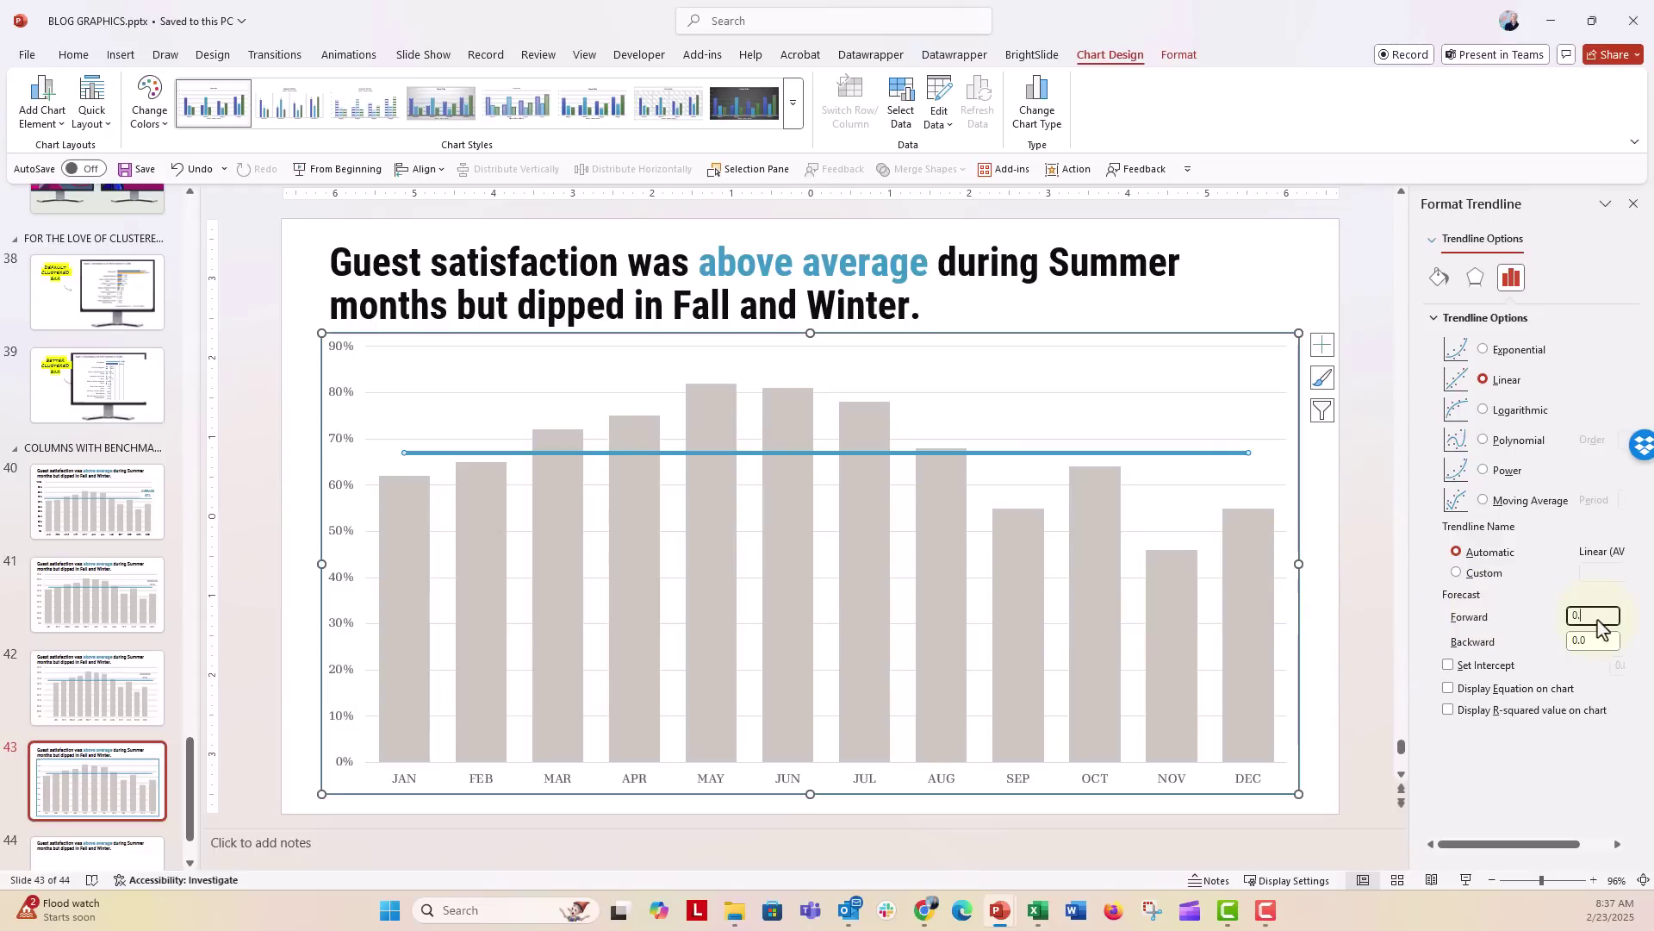
{"action": "type", "text": "5"}
{"action": "key", "text": "Tab"}
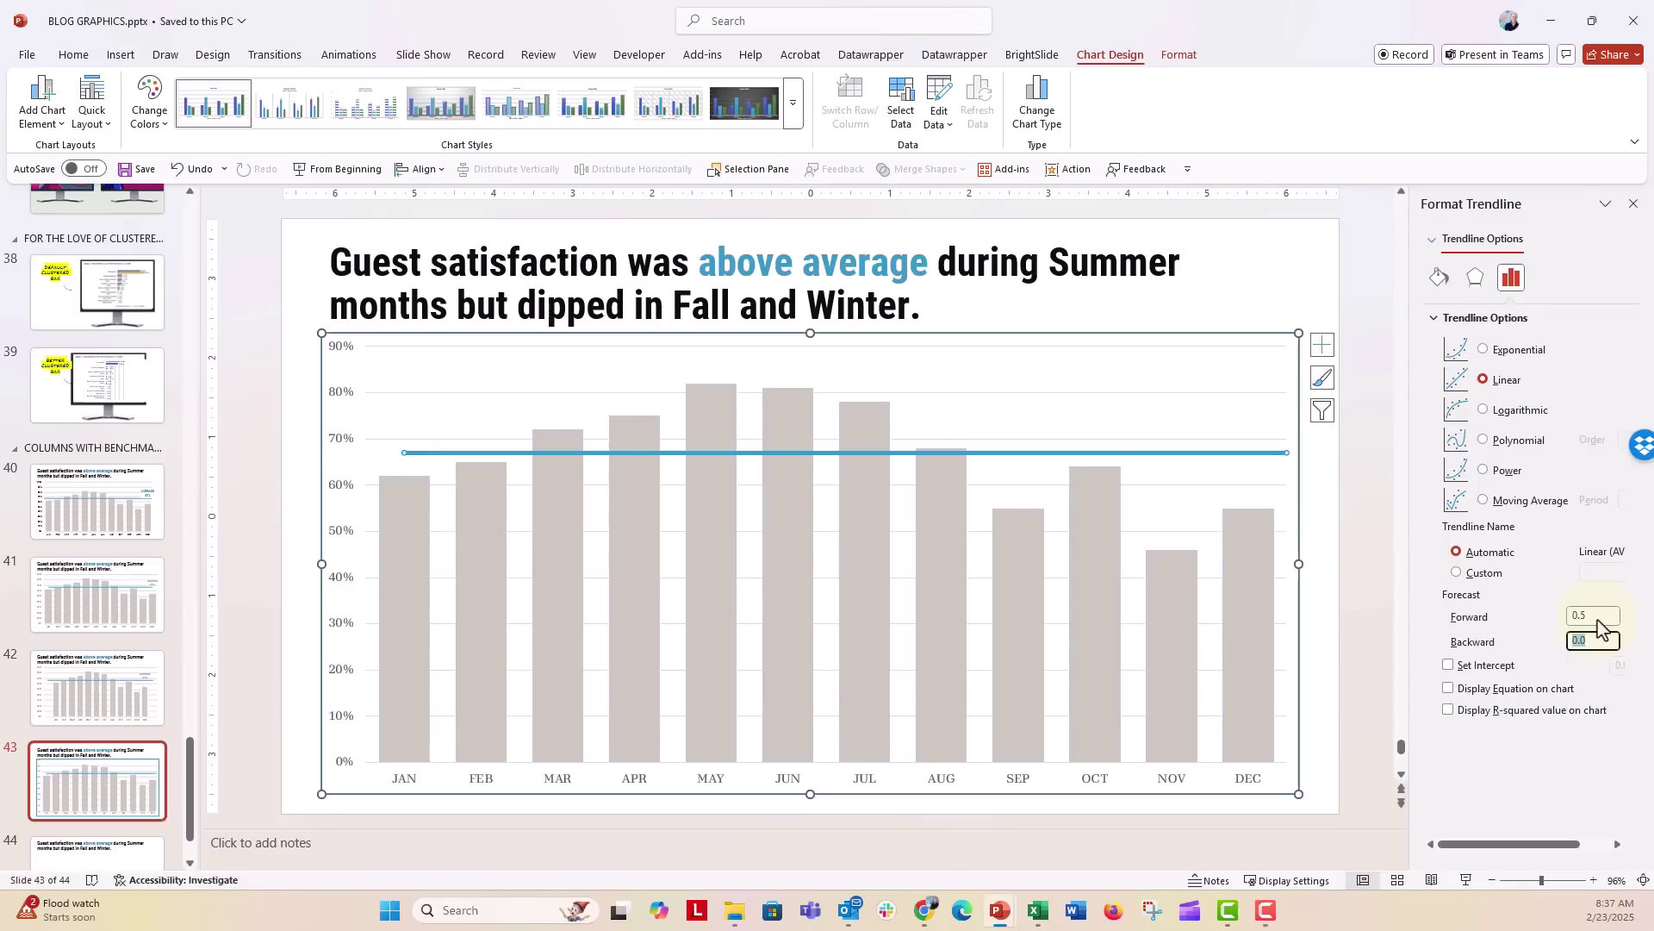
{"action": "type", "text": ".5"}
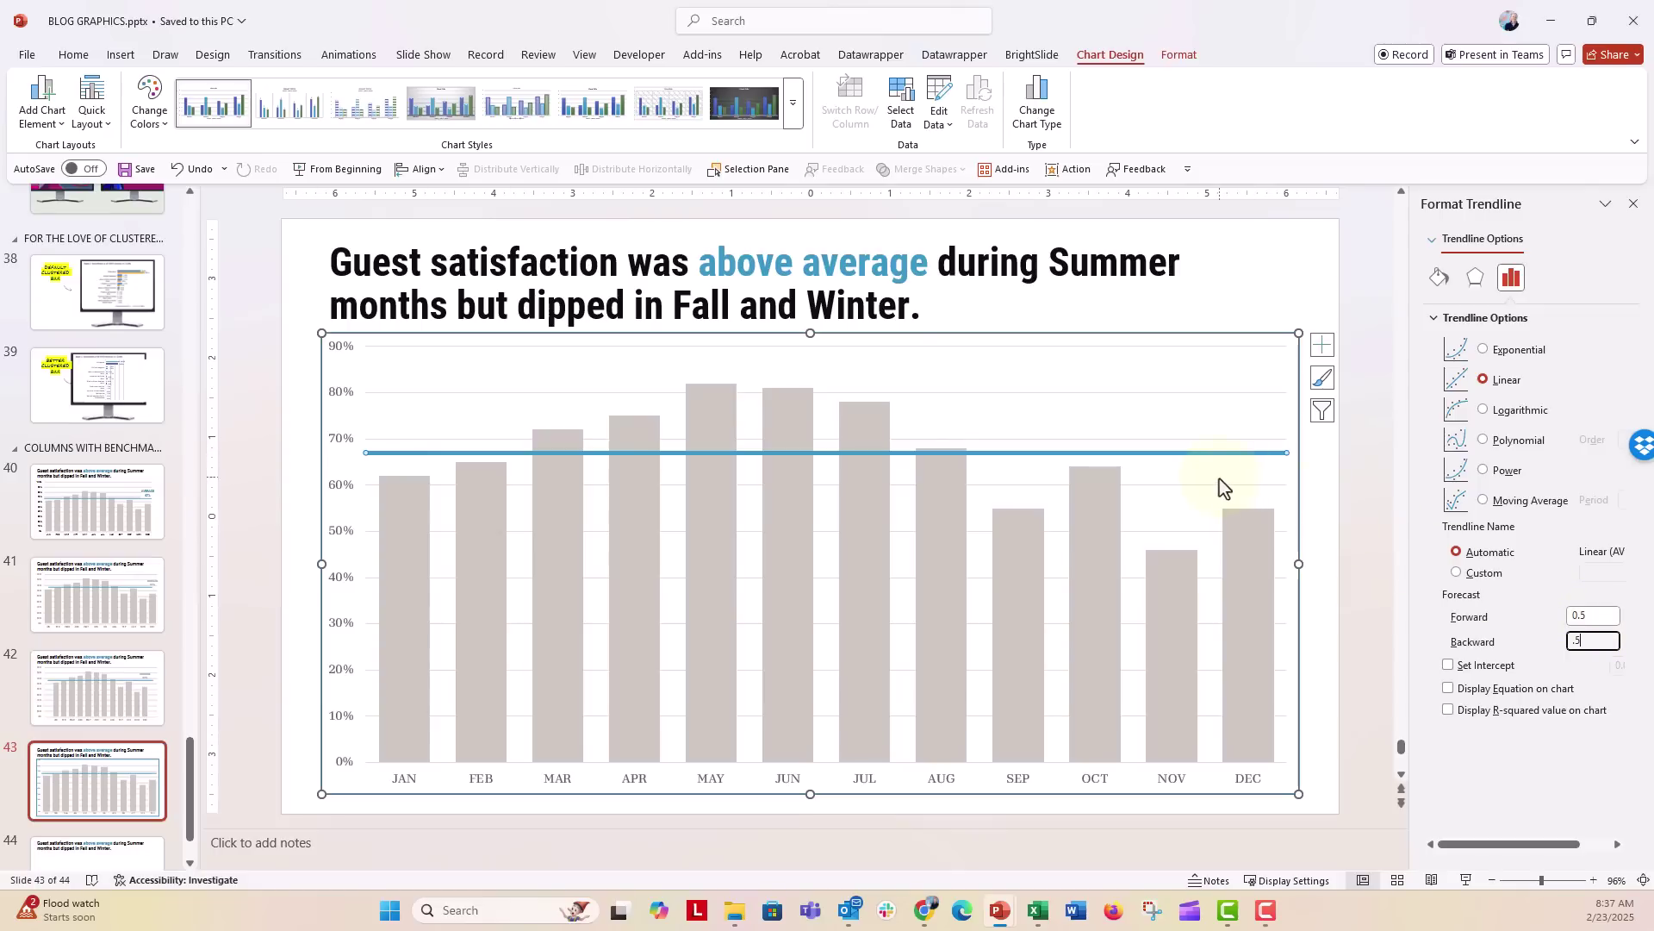
Step: Set the chart area's border to no line and change the chart text font to Aptos Narrow
{"action": "left_click", "coordinate": [320, 411]}
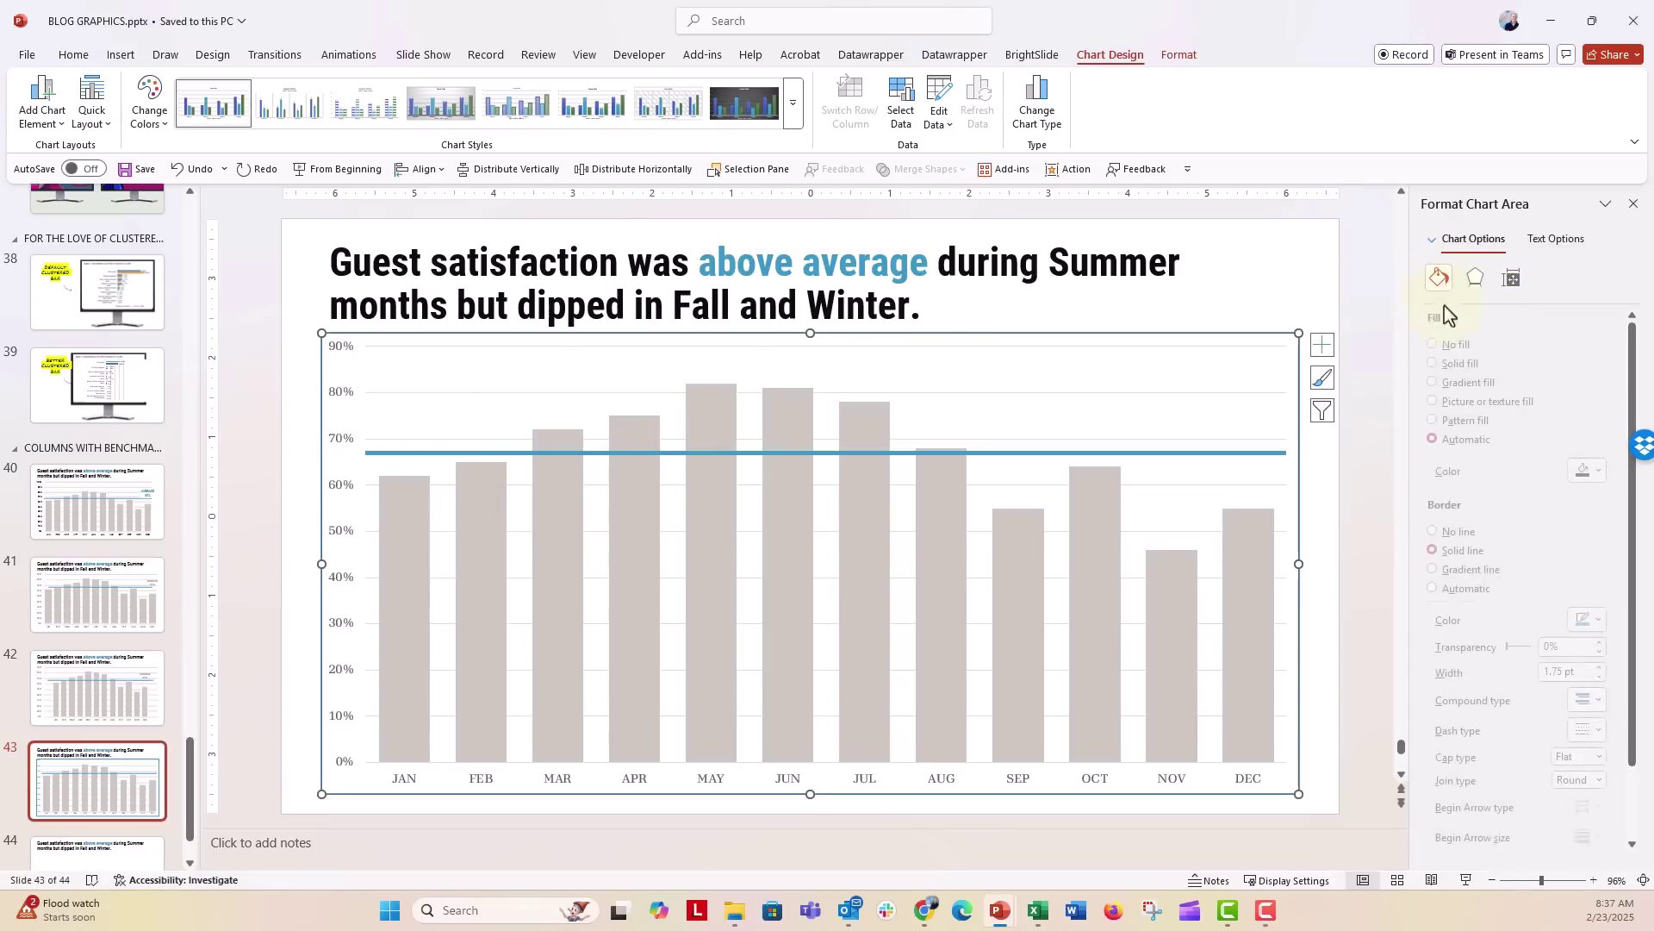
{"action": "left_click", "coordinate": [1464, 534]}
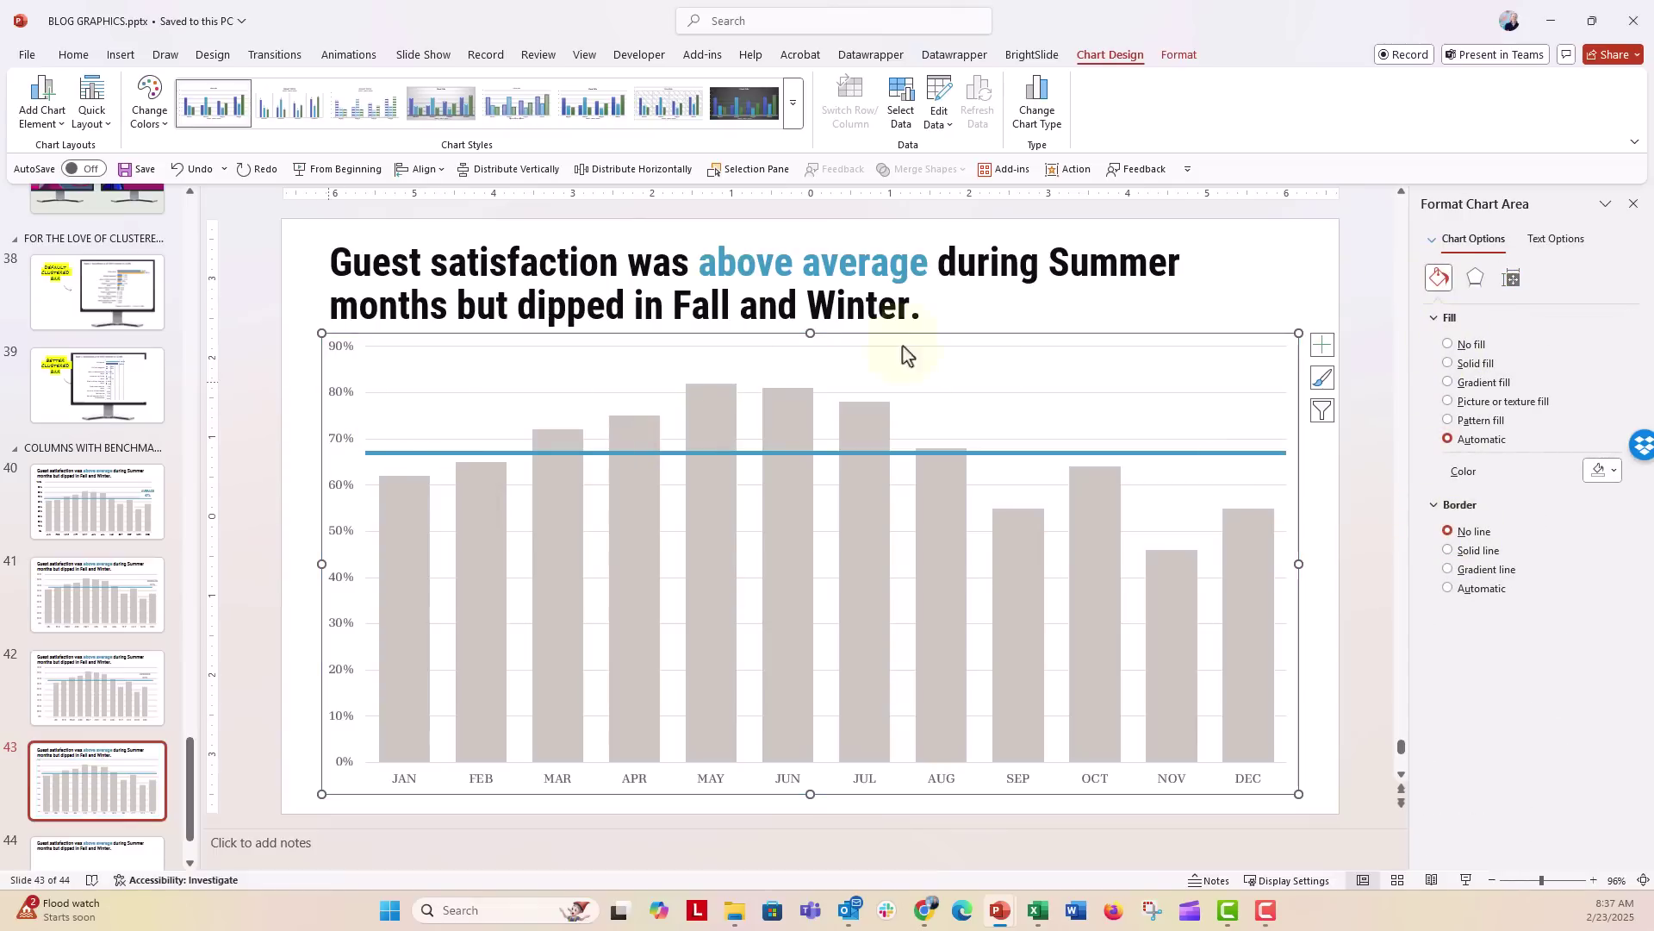
{"action": "left_click", "coordinate": [74, 56]}
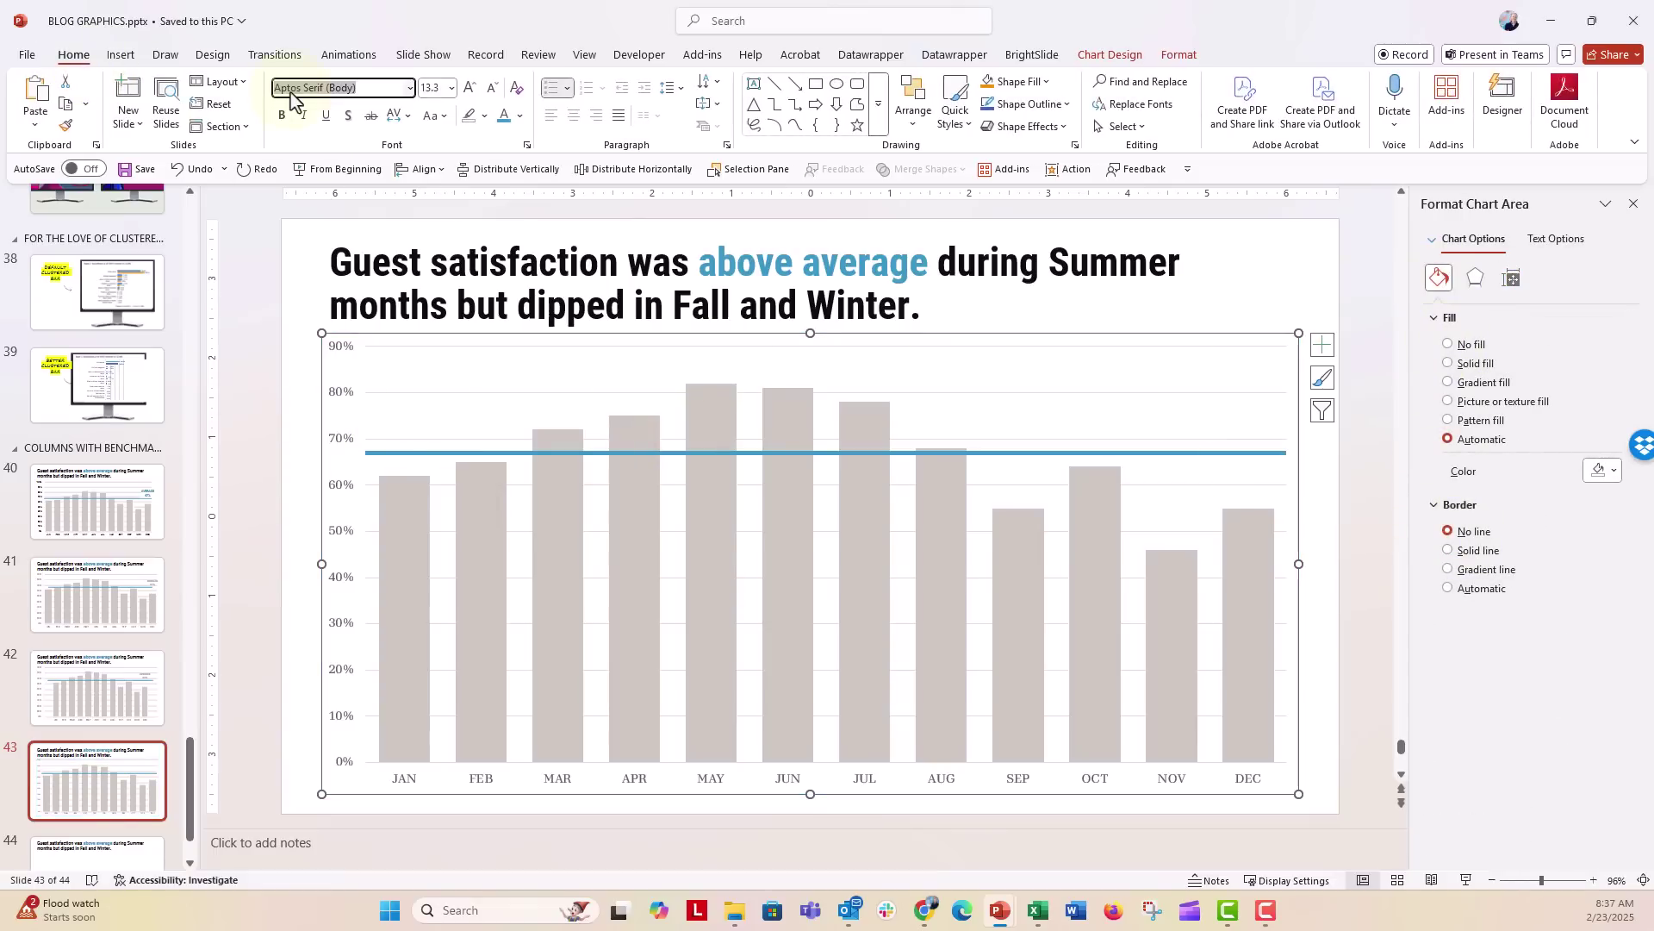
{"action": "type", "text": "Ap"}
{"action": "type", "text": "tos Narrow"}
{"action": "key", "text": "Return"}
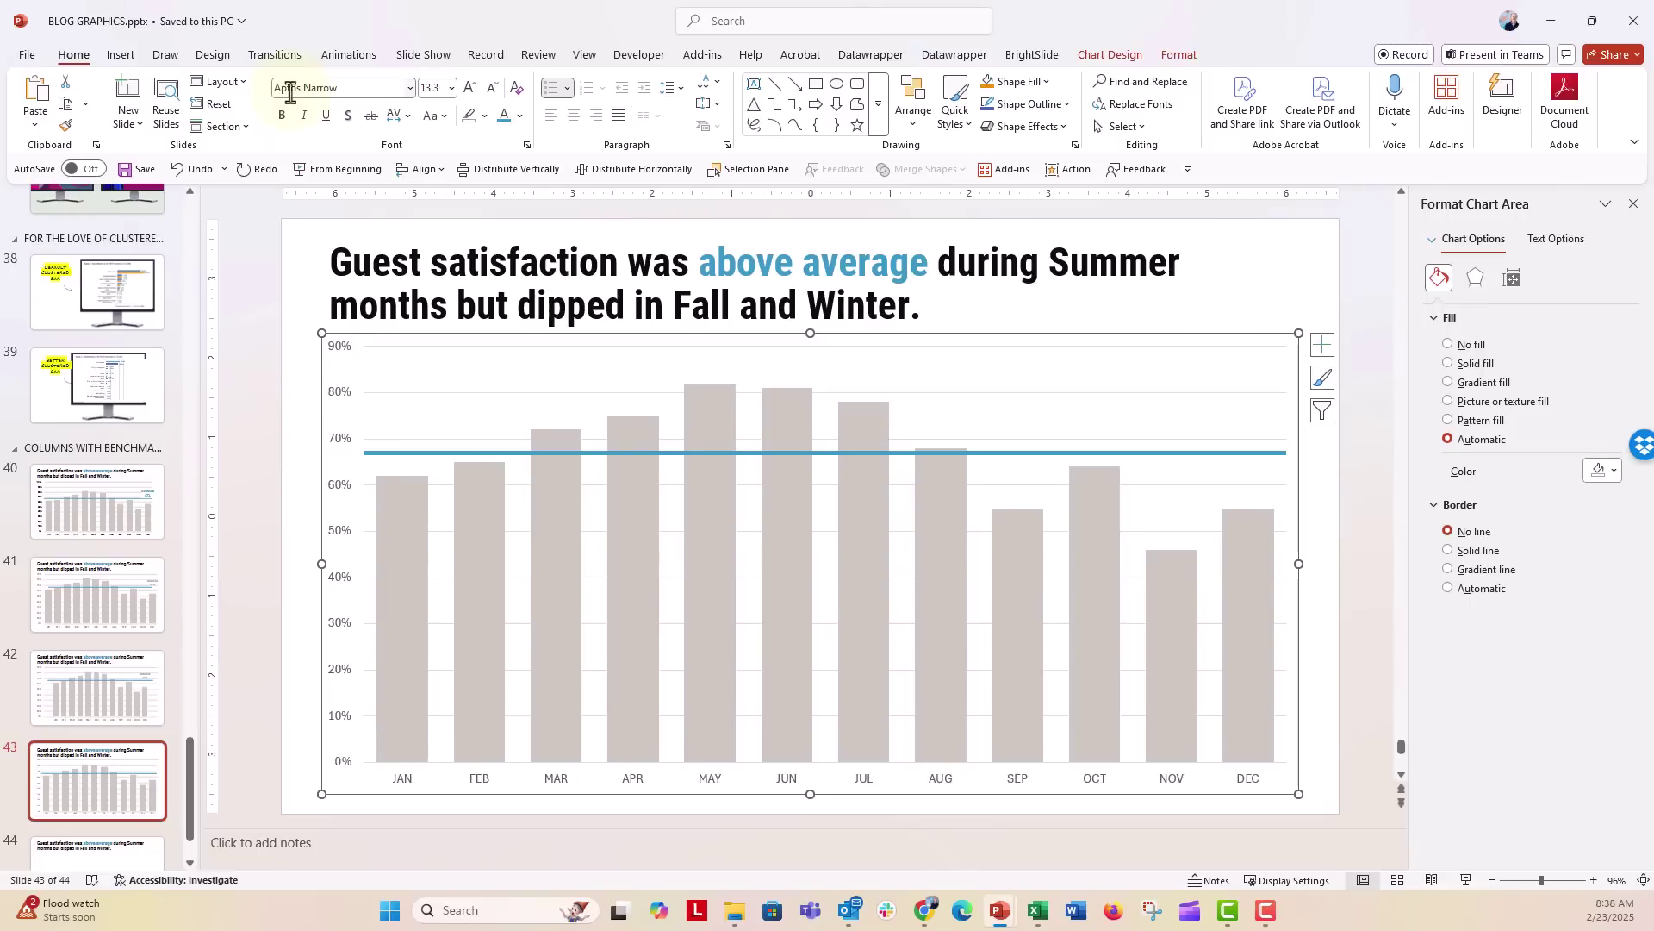
Step: Color the chart text black and enlarge it to 18 pt
{"action": "left_click", "coordinate": [521, 117]}
{"action": "left_click", "coordinate": [588, 212]}
{"action": "left_click", "coordinate": [470, 88]}
{"action": "left_click", "coordinate": [469, 88]}
{"action": "left_click", "coordinate": [470, 90]}
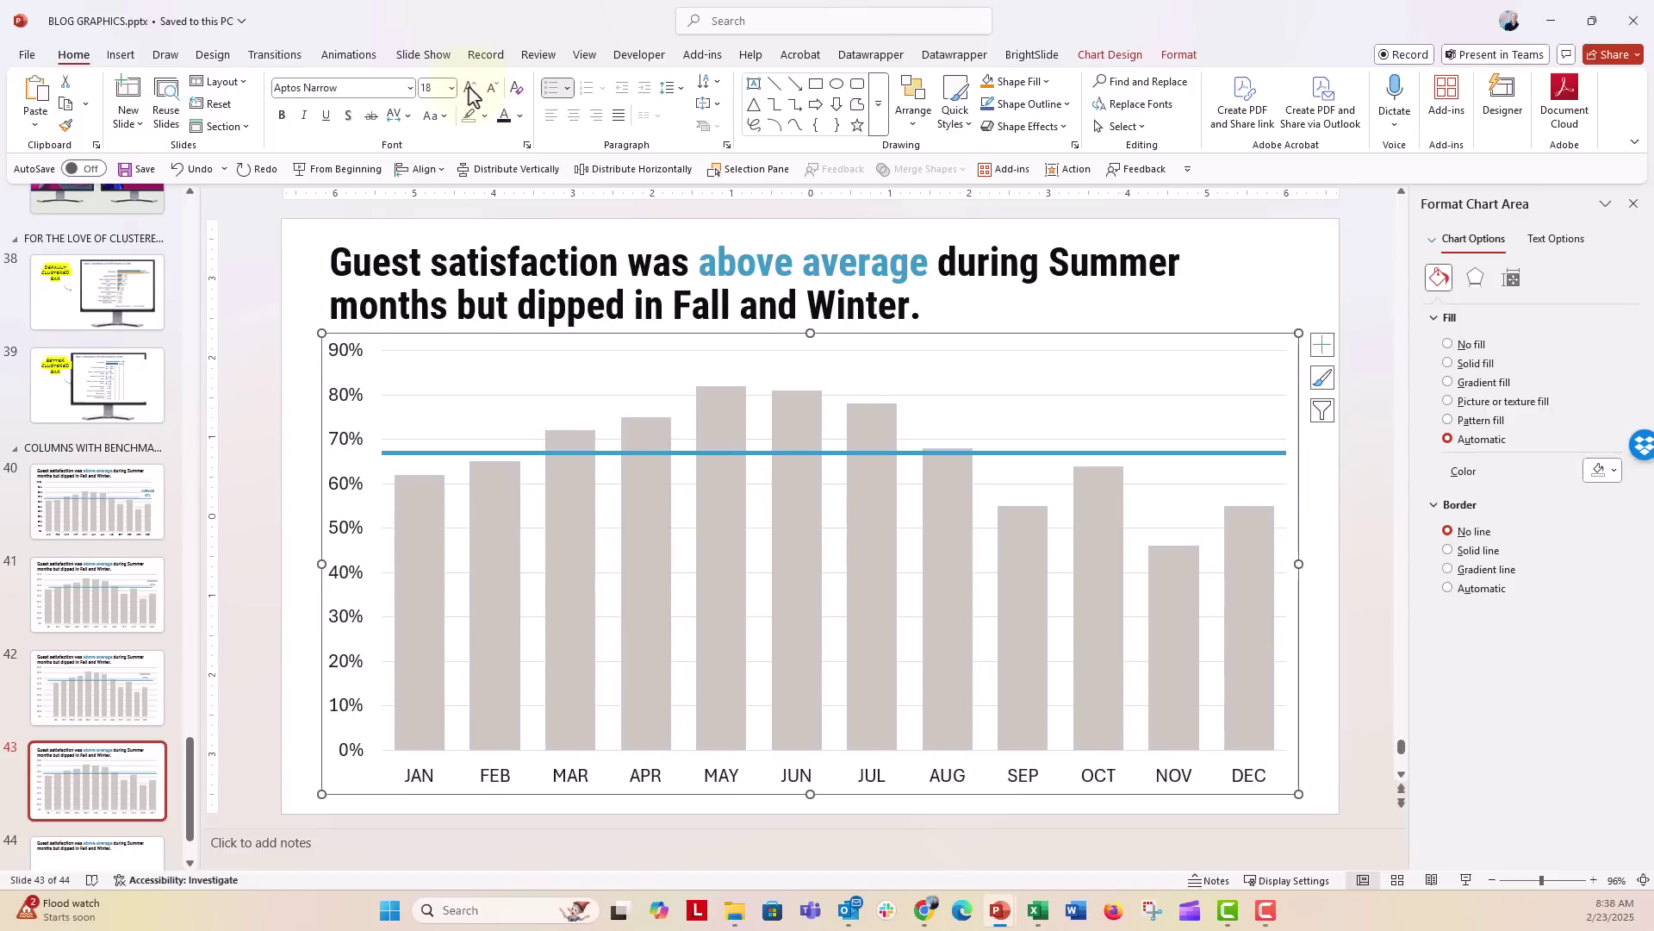
Step: Narrow the plot area slightly to leave empty space inside the chart beyond the DEC column
{"action": "left_click", "coordinate": [432, 455]}
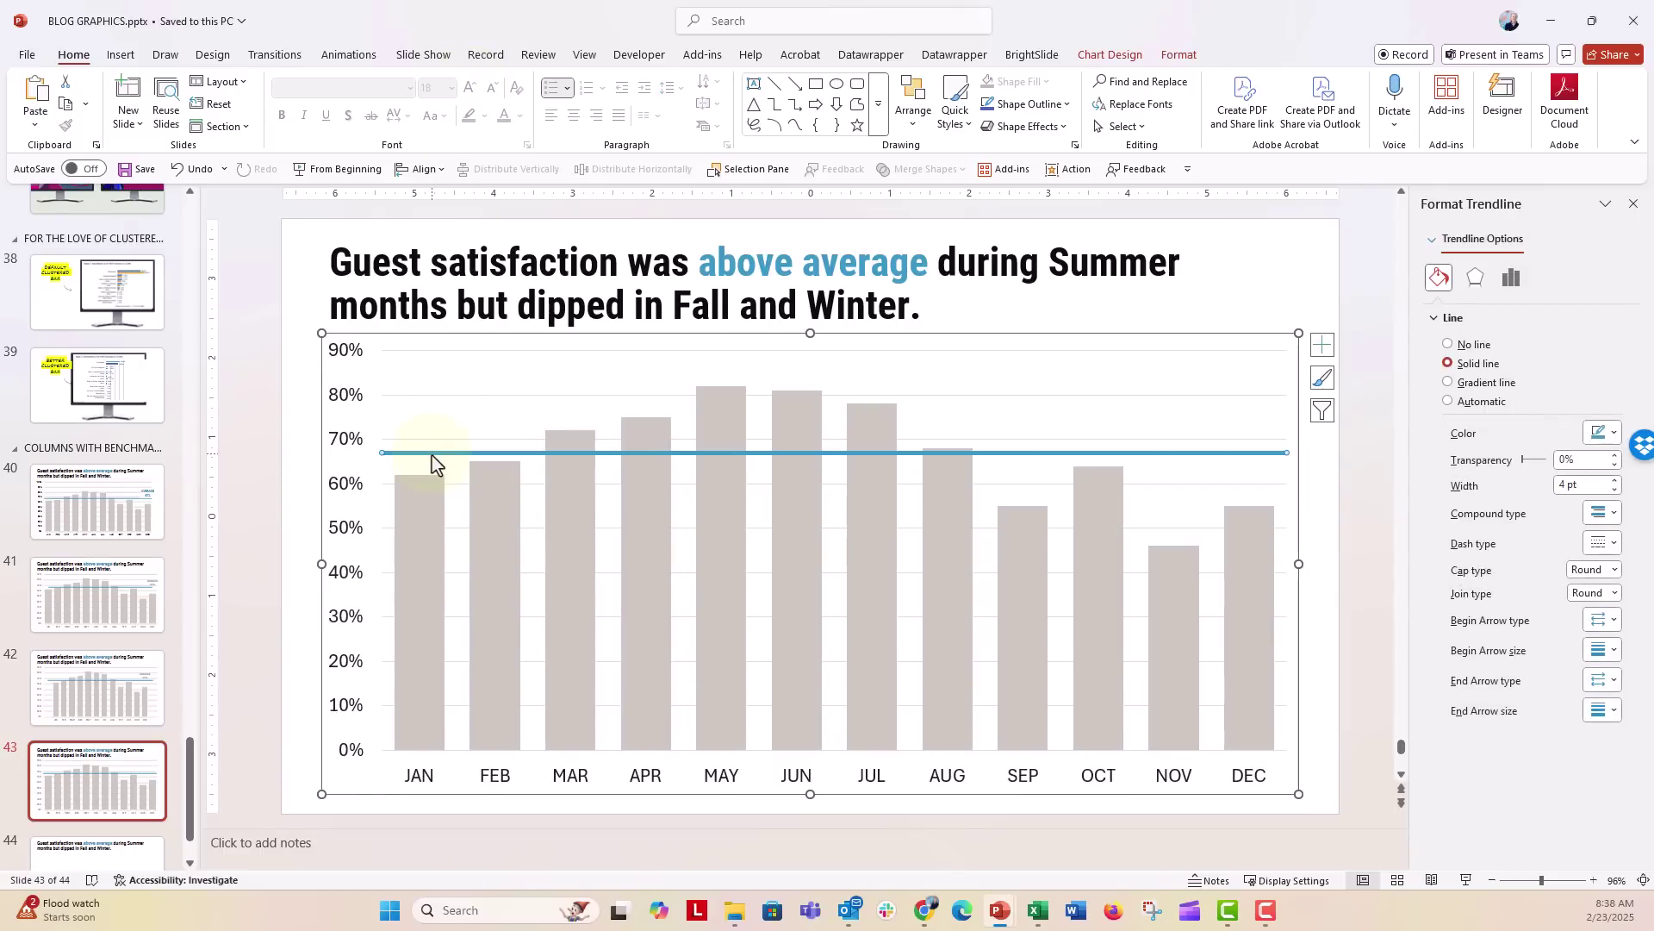
{"action": "left_click", "coordinate": [1212, 414]}
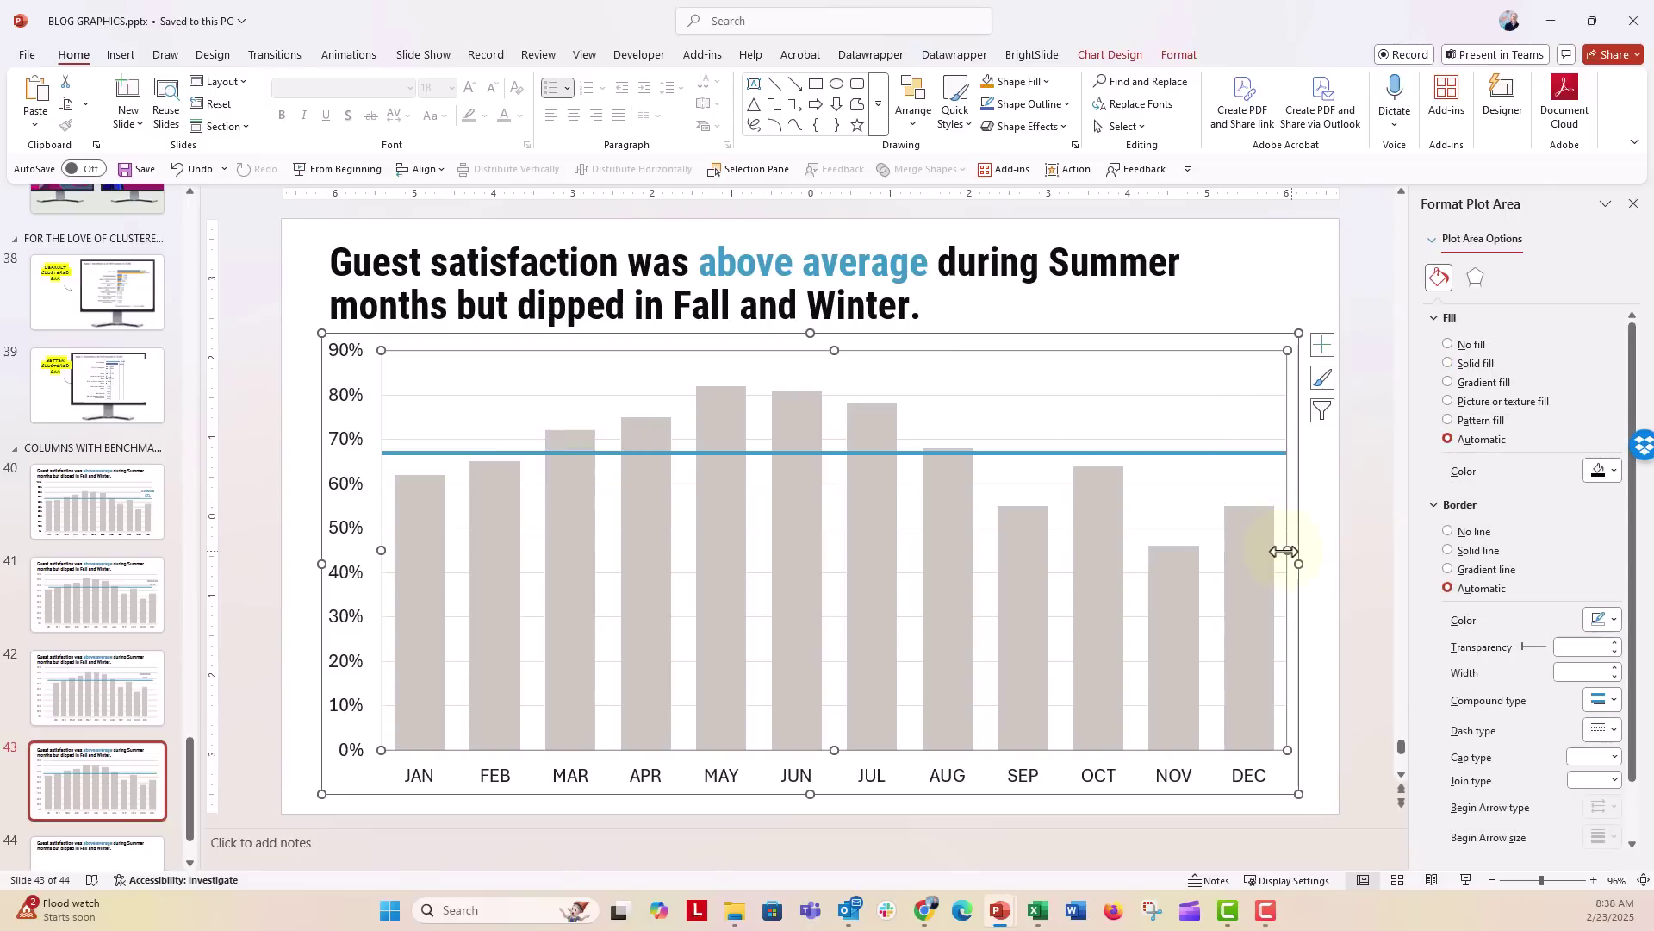
{"action": "left_click_drag", "start_coordinate": [1283, 552], "coordinate": [1260, 565]}
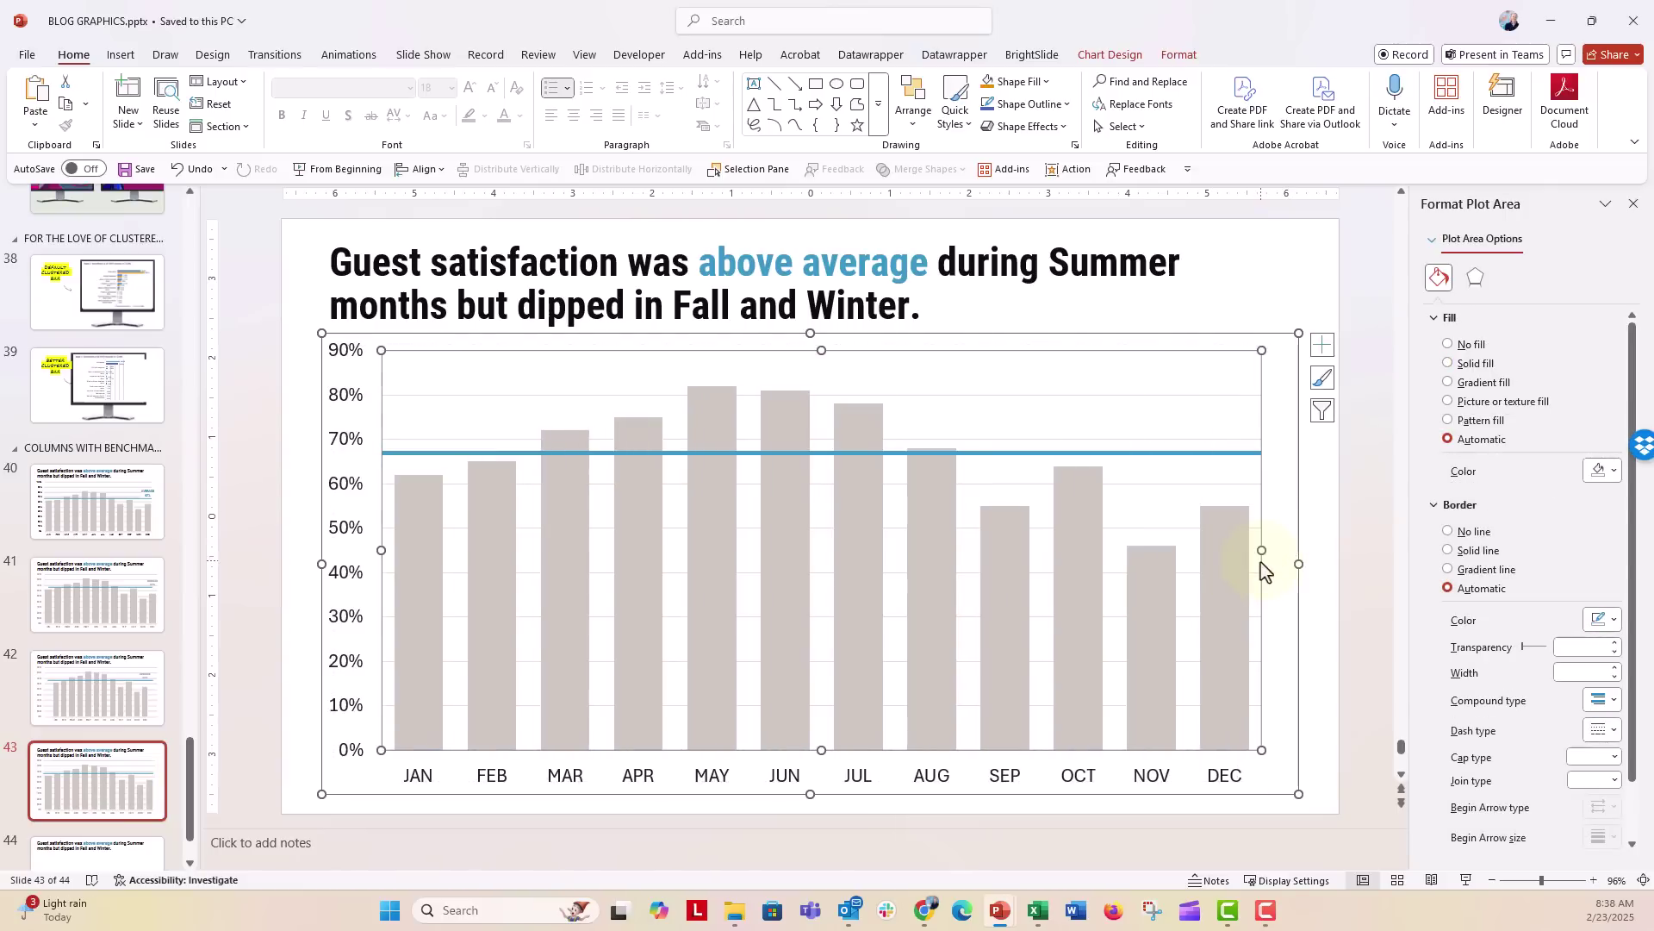
Step: Select the unfilled AVERAGE series and add a data label to its DEC column only
{"action": "left_click", "coordinate": [1235, 457]}
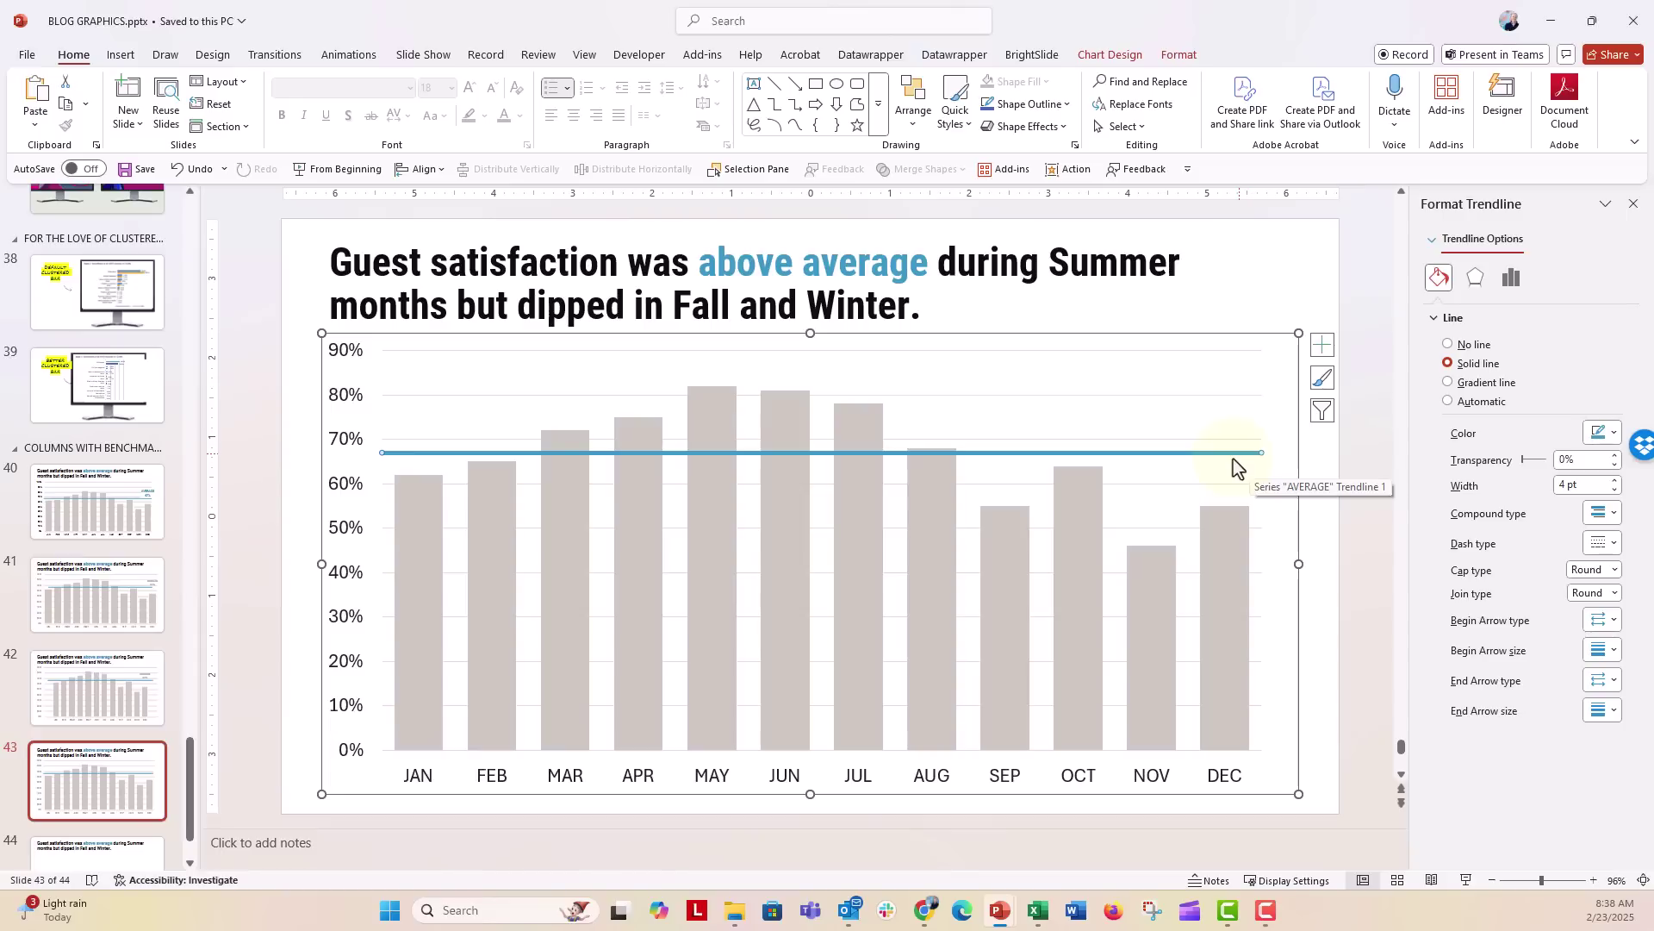
{"action": "left_click", "coordinate": [1241, 504]}
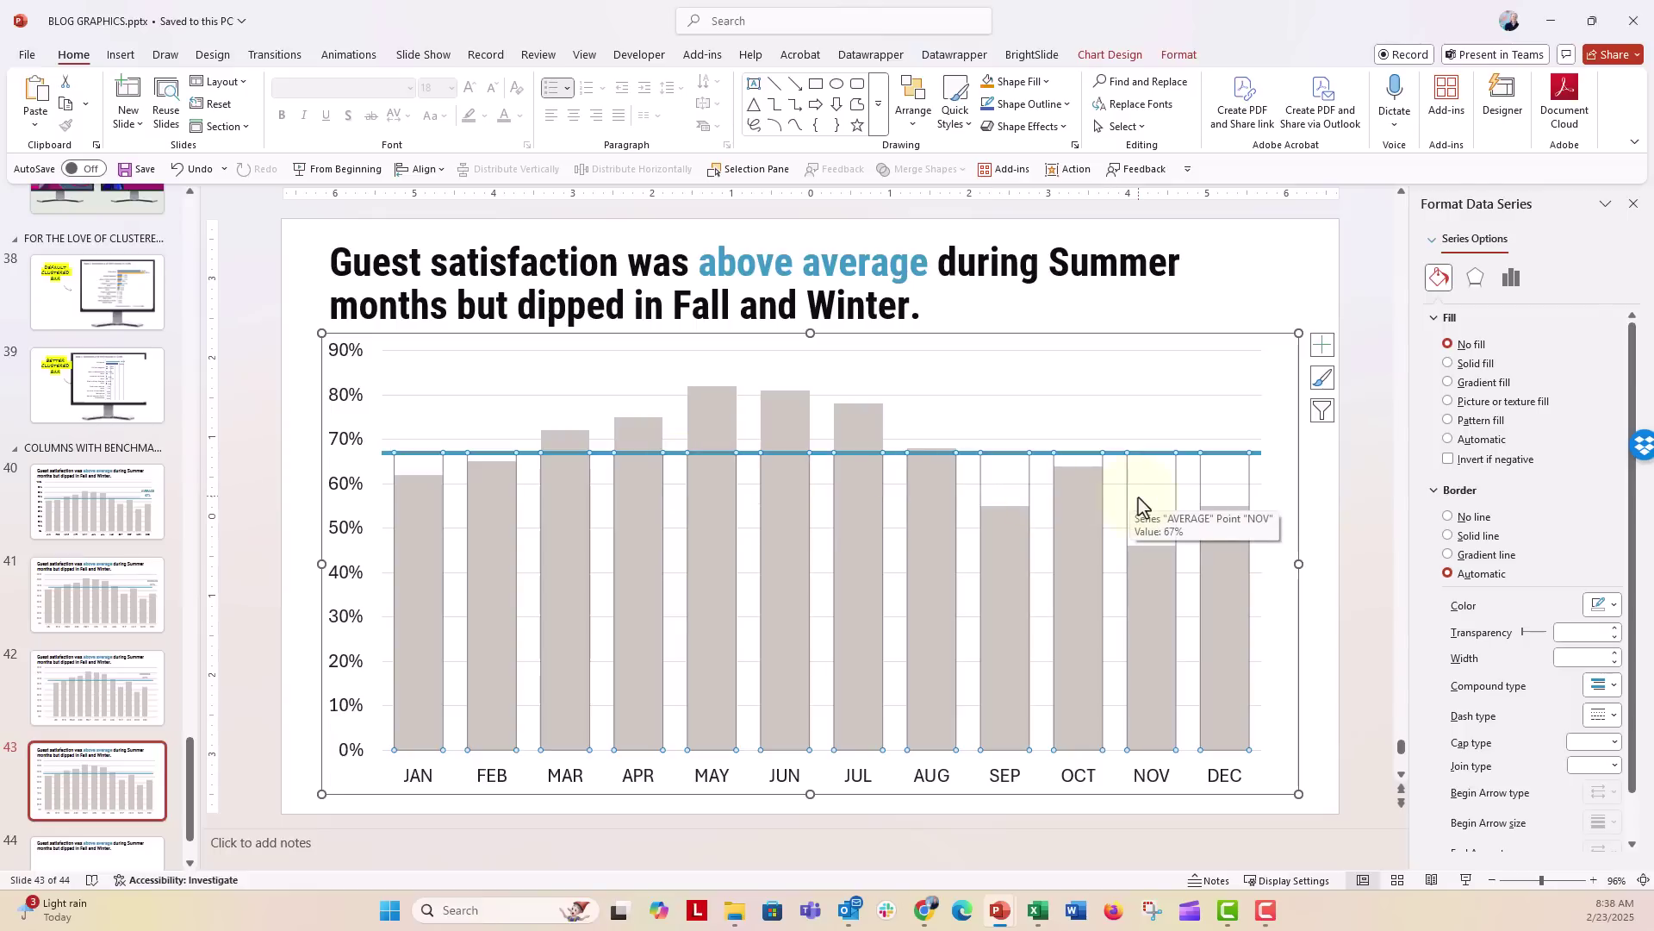
{"action": "left_click", "coordinate": [1432, 241]}
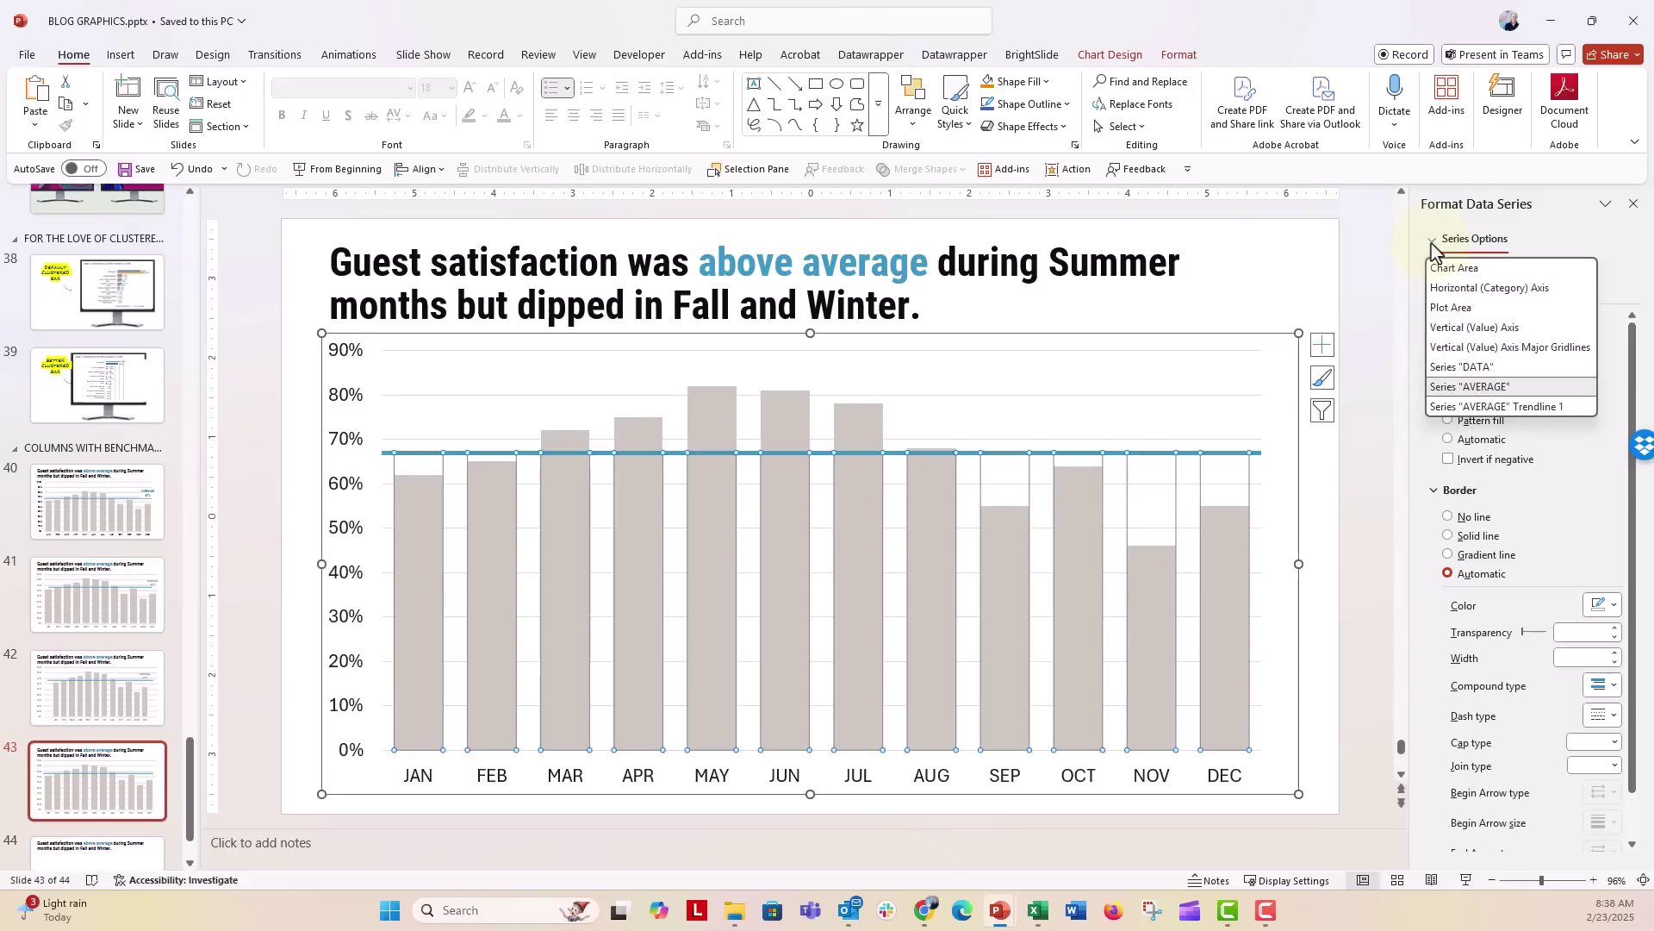
{"action": "left_click", "coordinate": [1524, 389]}
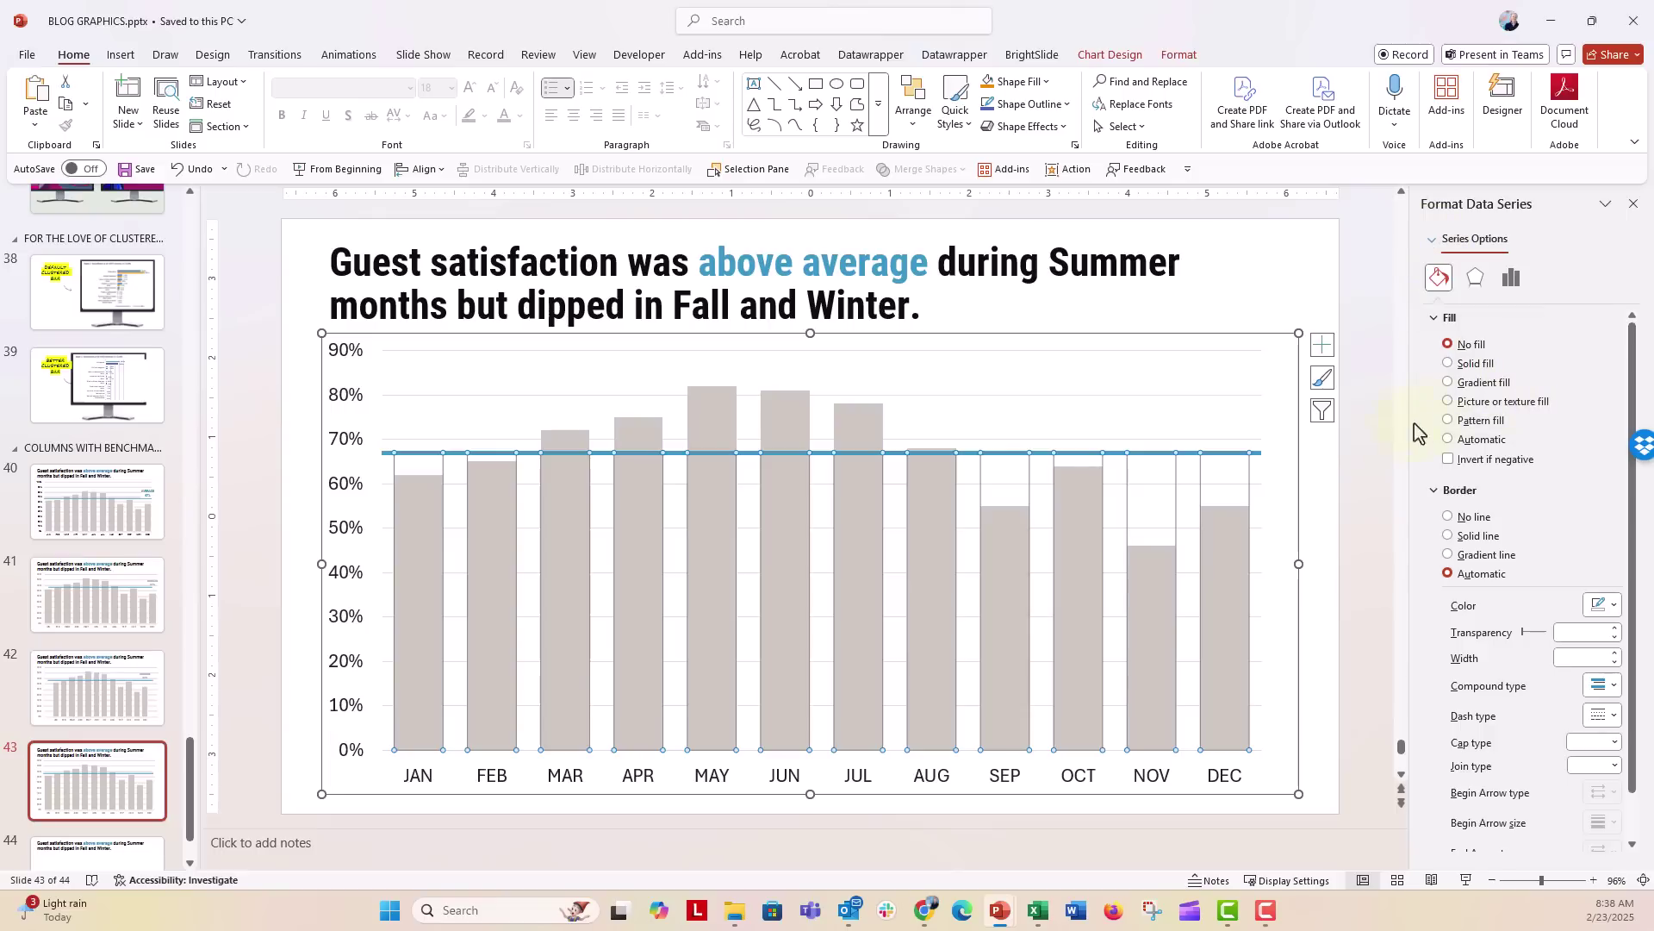
{"action": "mouse_move", "coordinate": [1248, 474]}
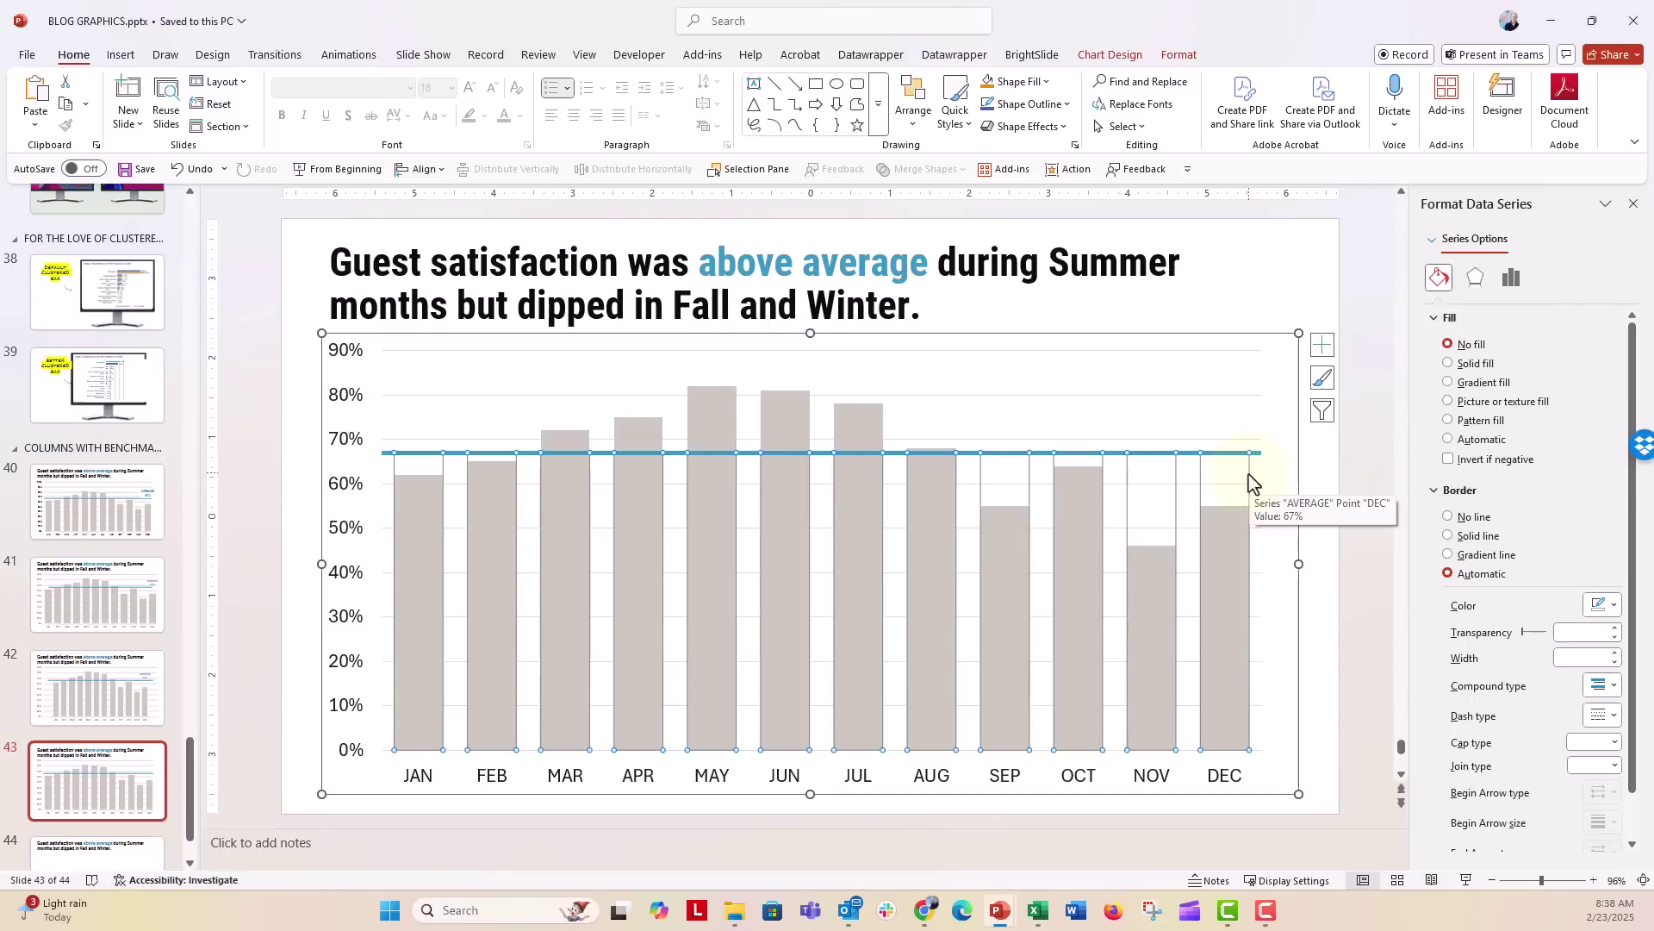
{"action": "left_click", "coordinate": [1251, 479]}
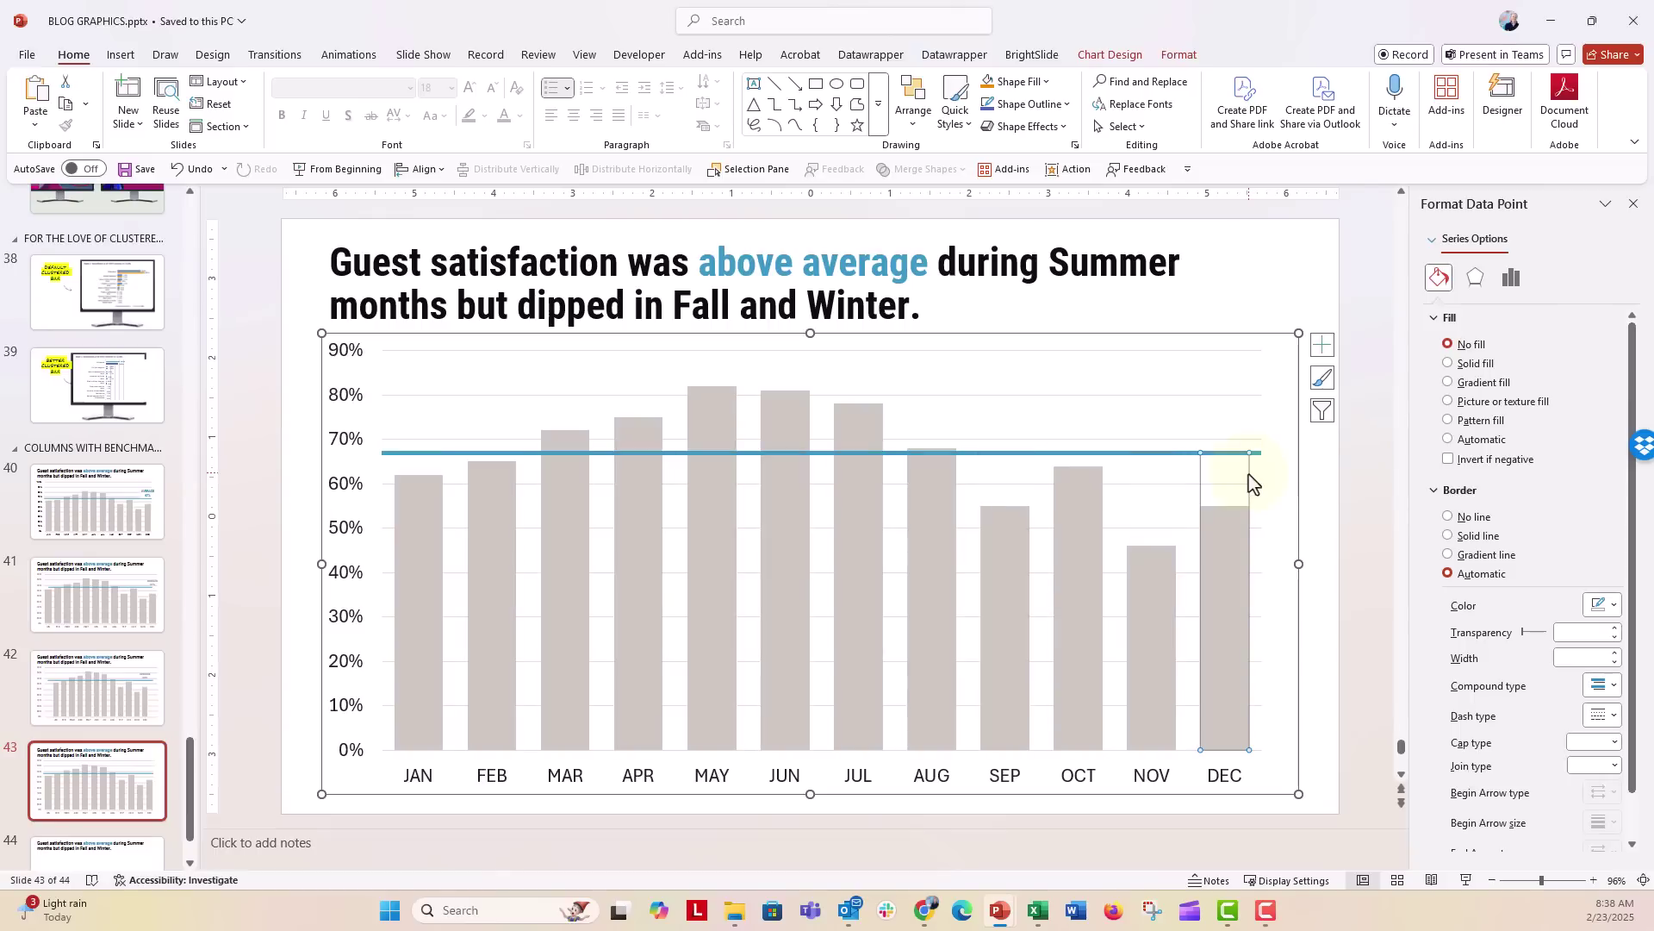
{"action": "right_click", "coordinate": [1251, 479]}
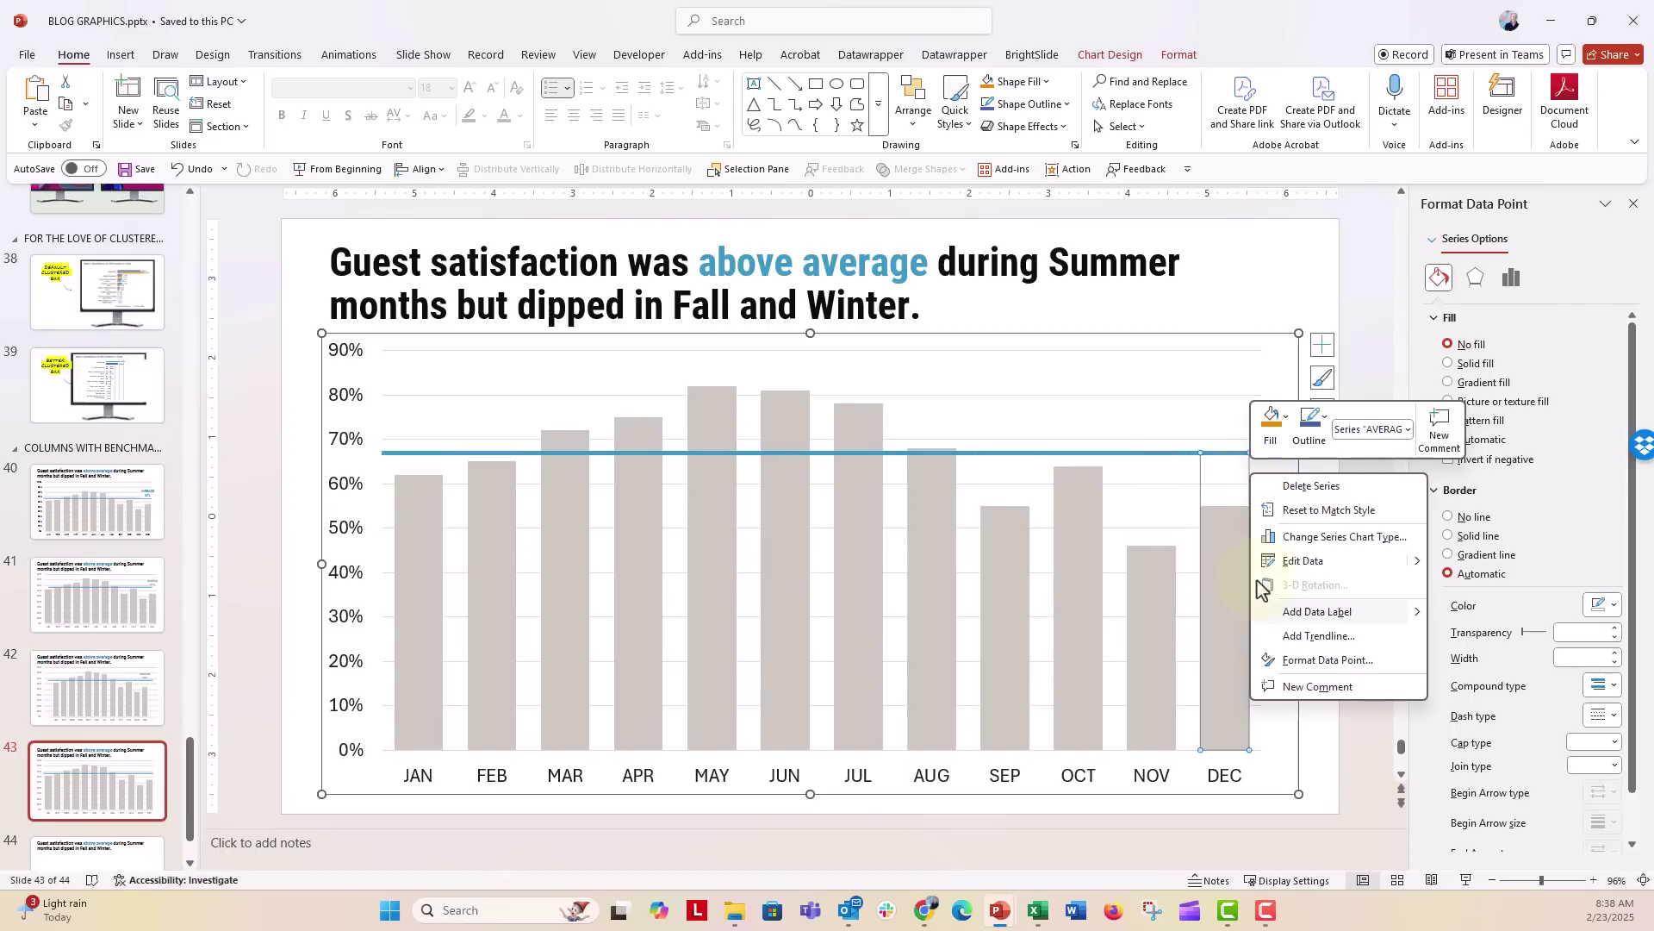
{"action": "left_click", "coordinate": [1263, 621]}
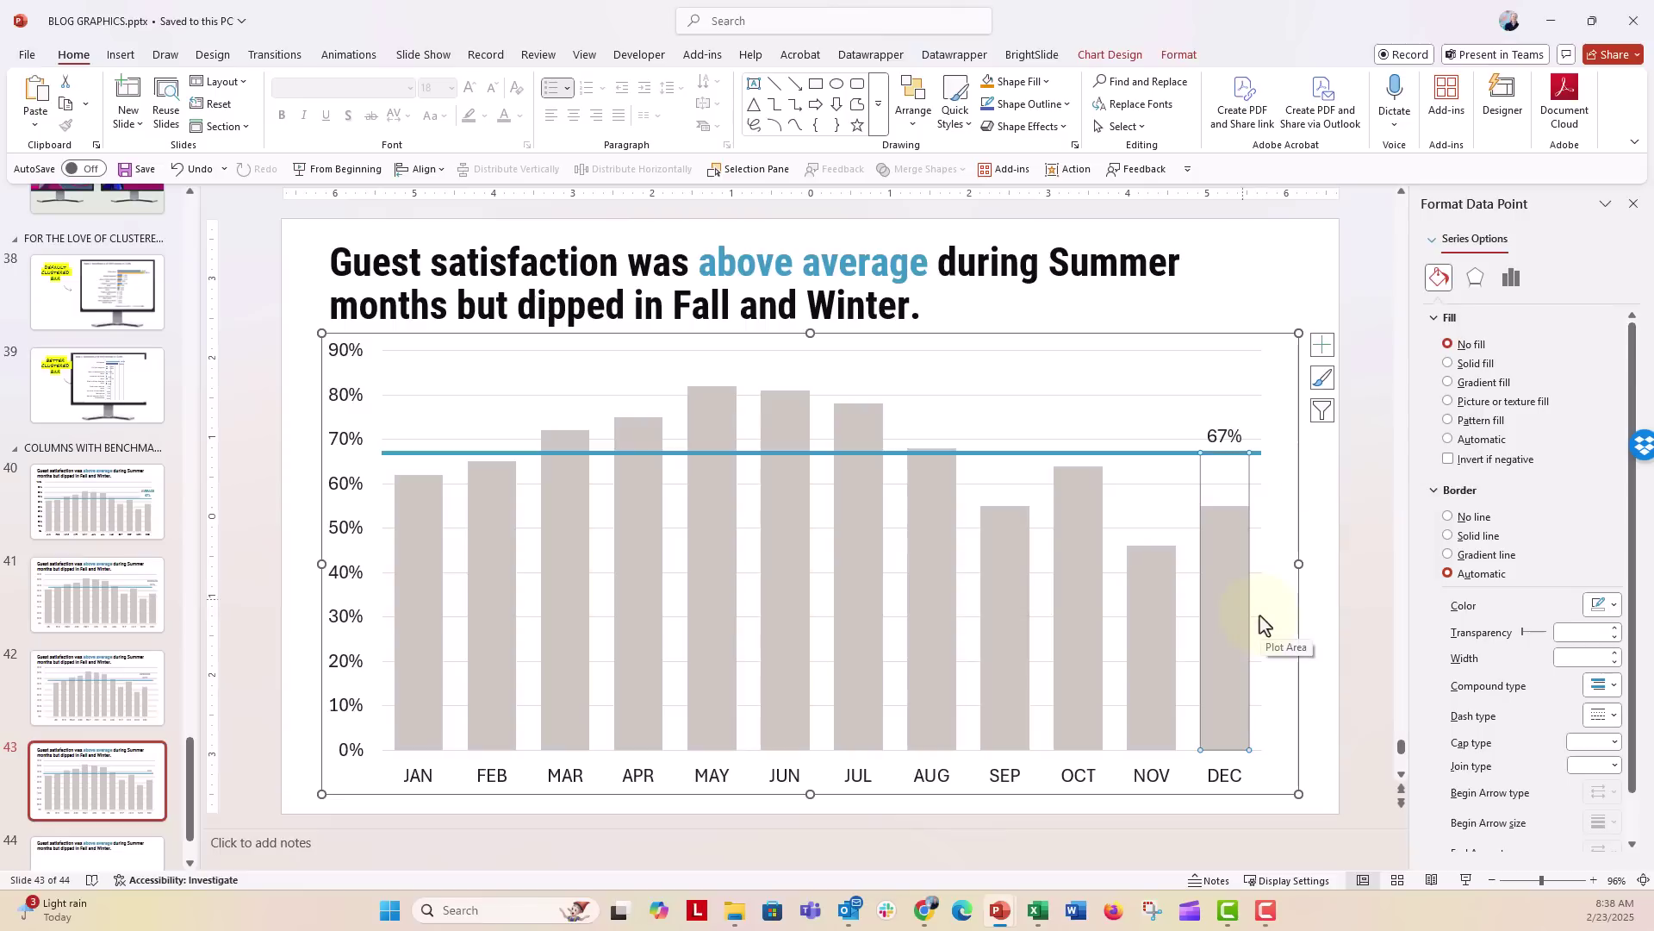
Step: Include the series name in the DEC average label and separate it from the value with a new line
{"action": "left_click", "coordinate": [1220, 435]}
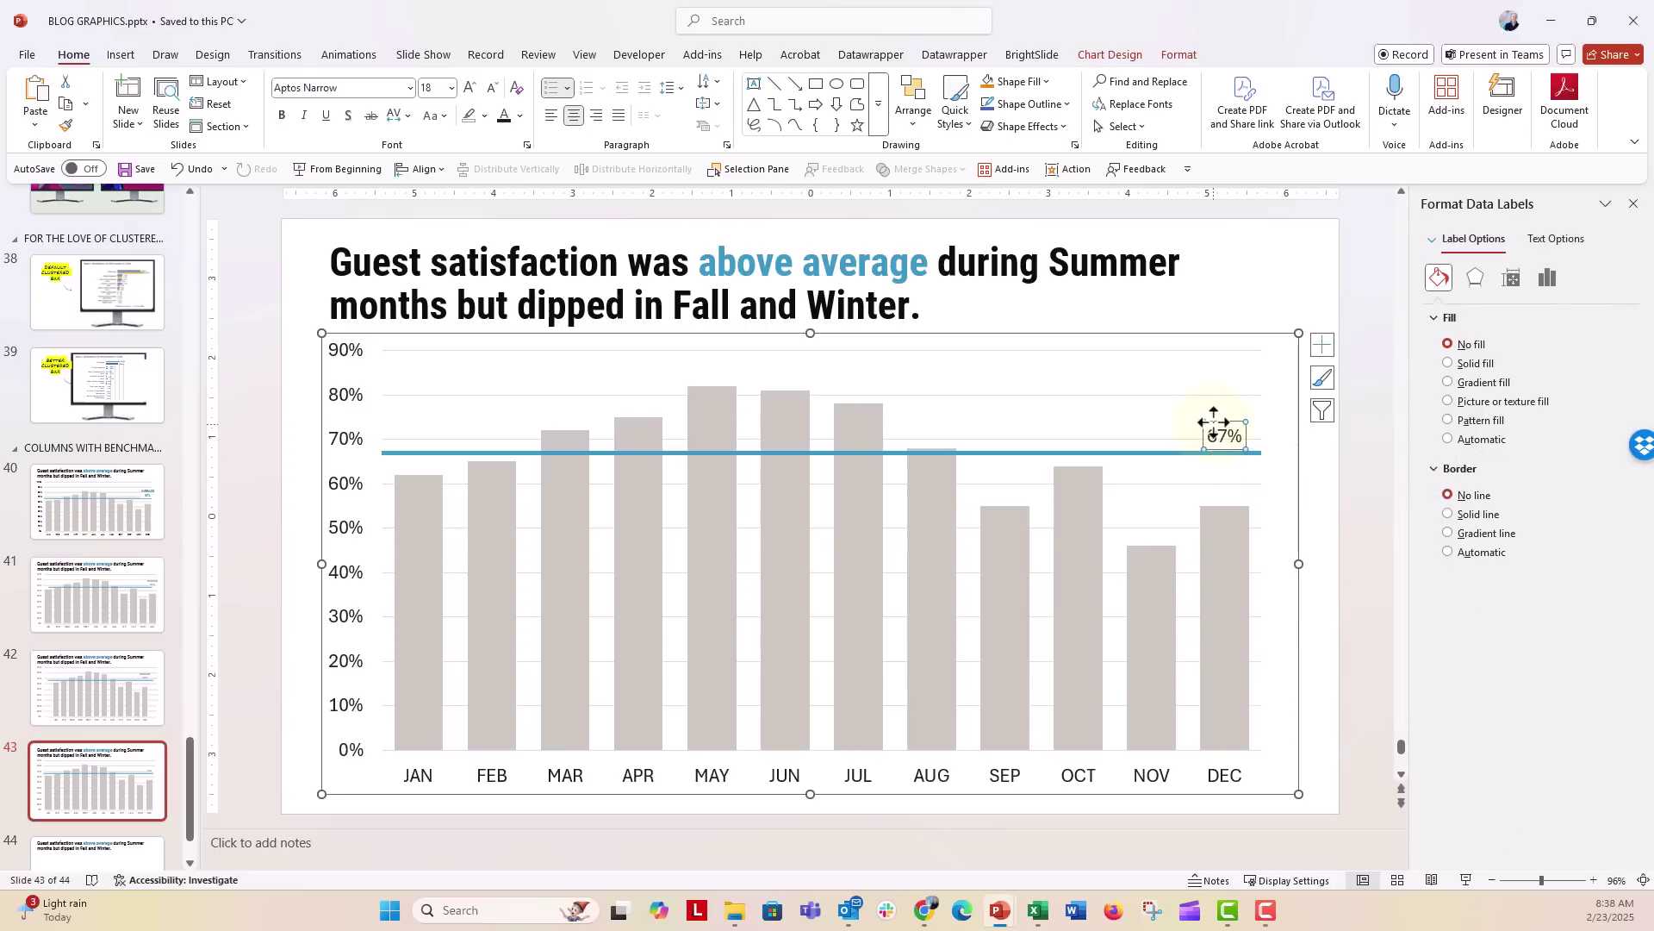
{"action": "left_click", "coordinate": [1215, 422]}
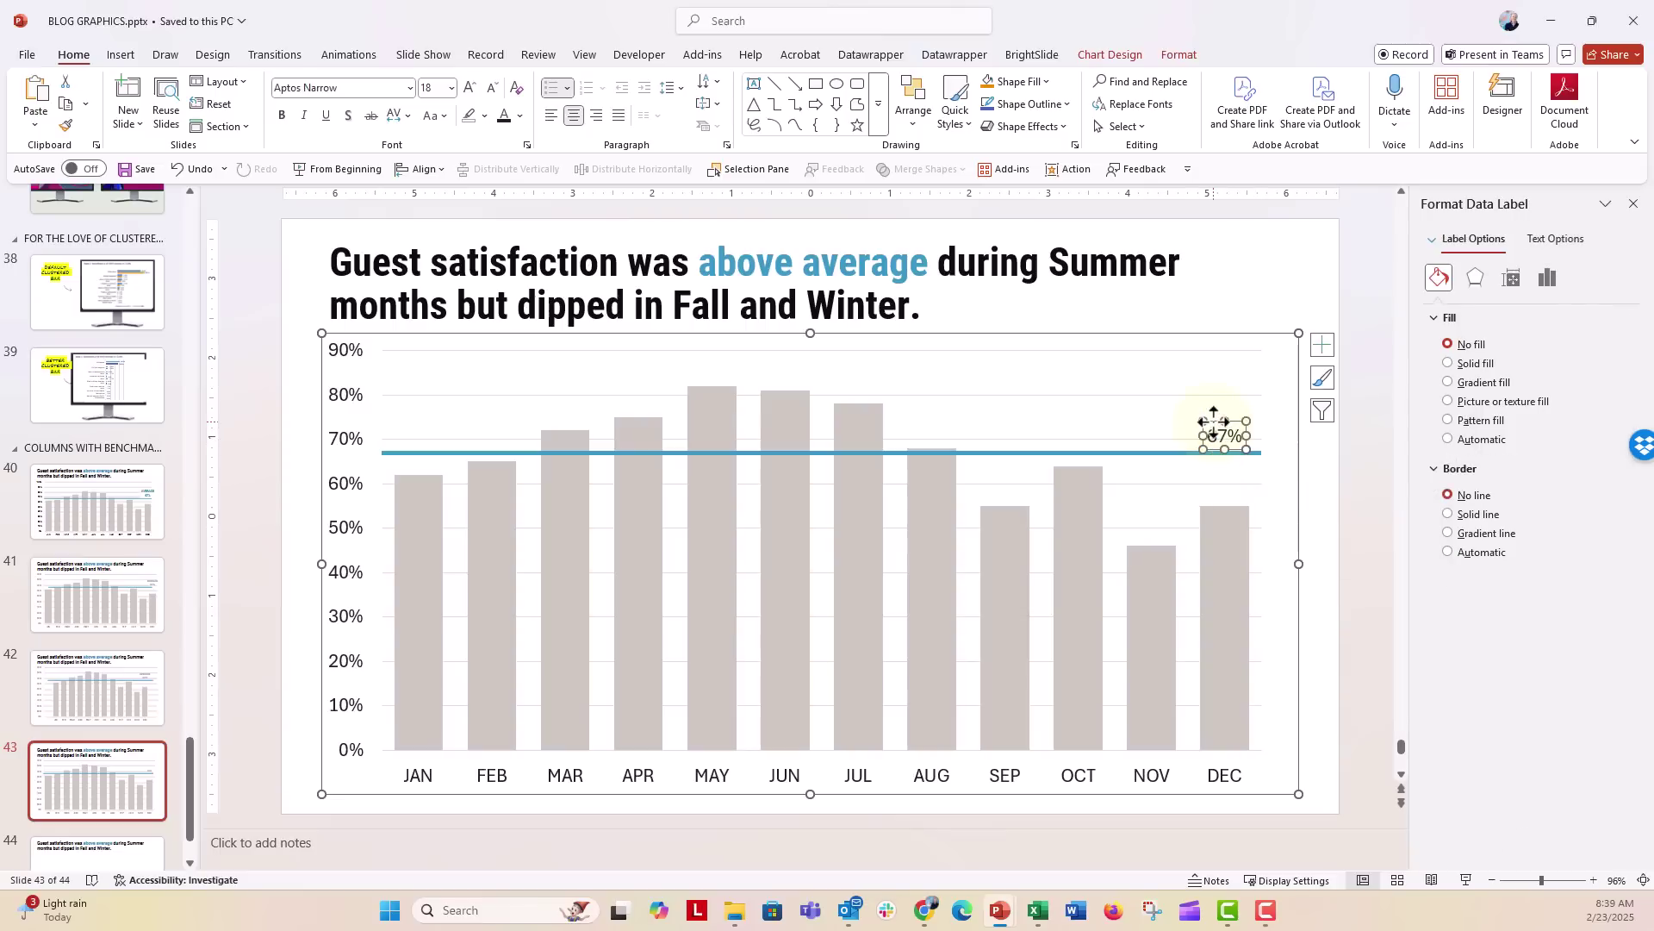
{"action": "left_click", "coordinate": [1551, 285]}
{"action": "left_click", "coordinate": [1434, 320]}
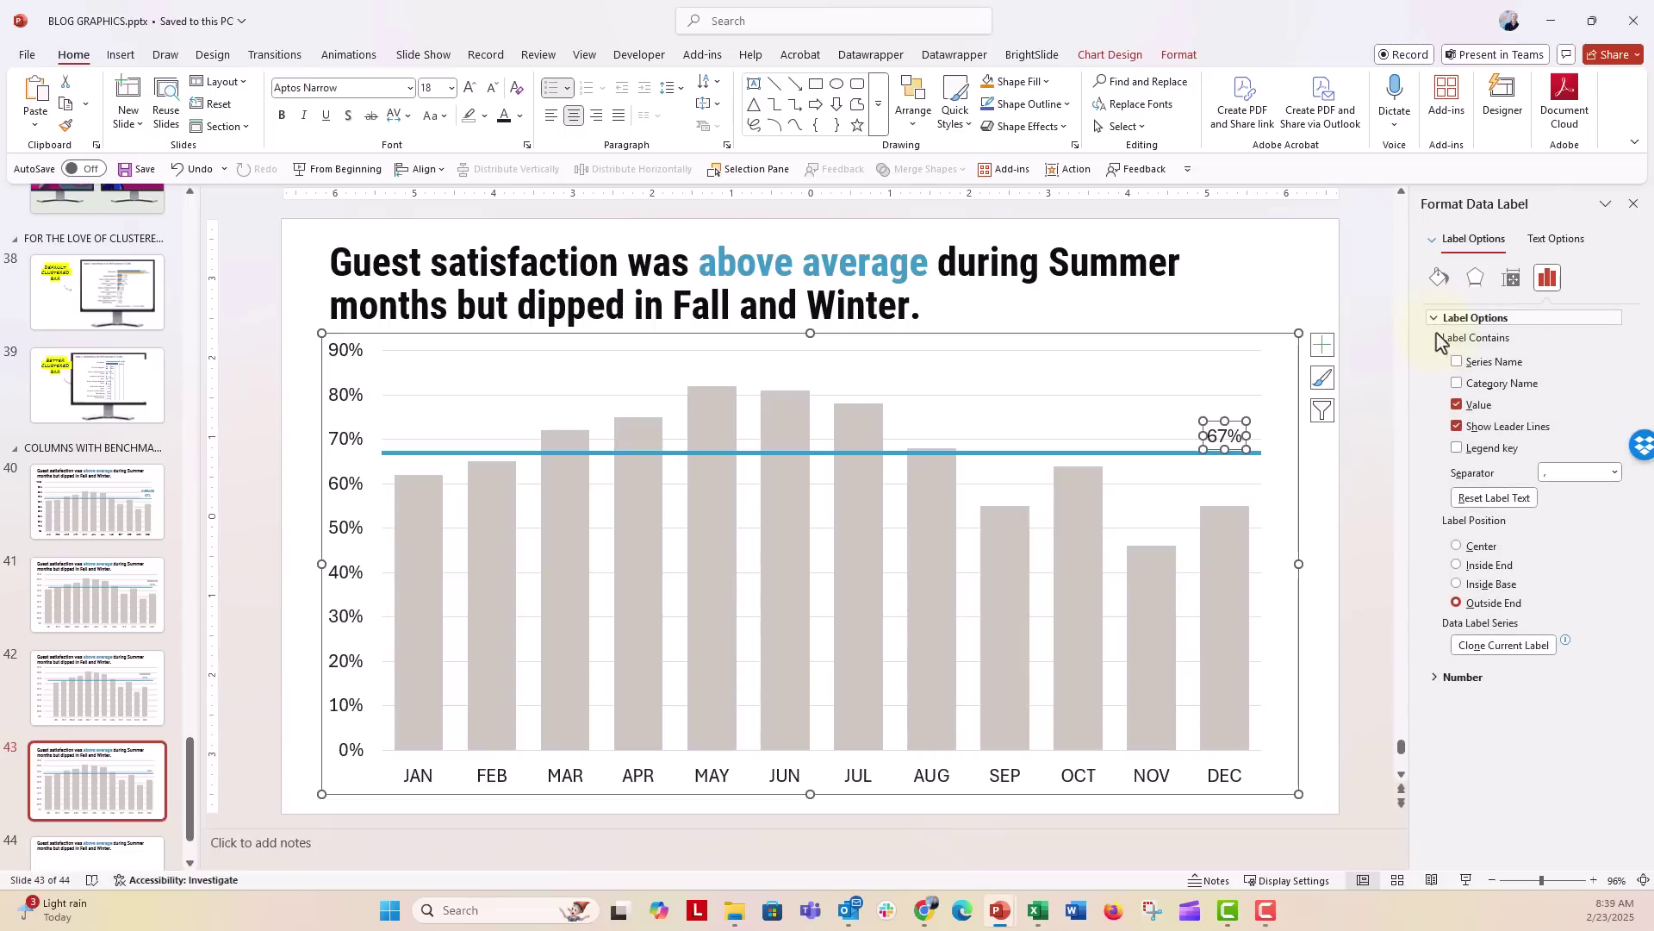
{"action": "left_click", "coordinate": [1457, 362]}
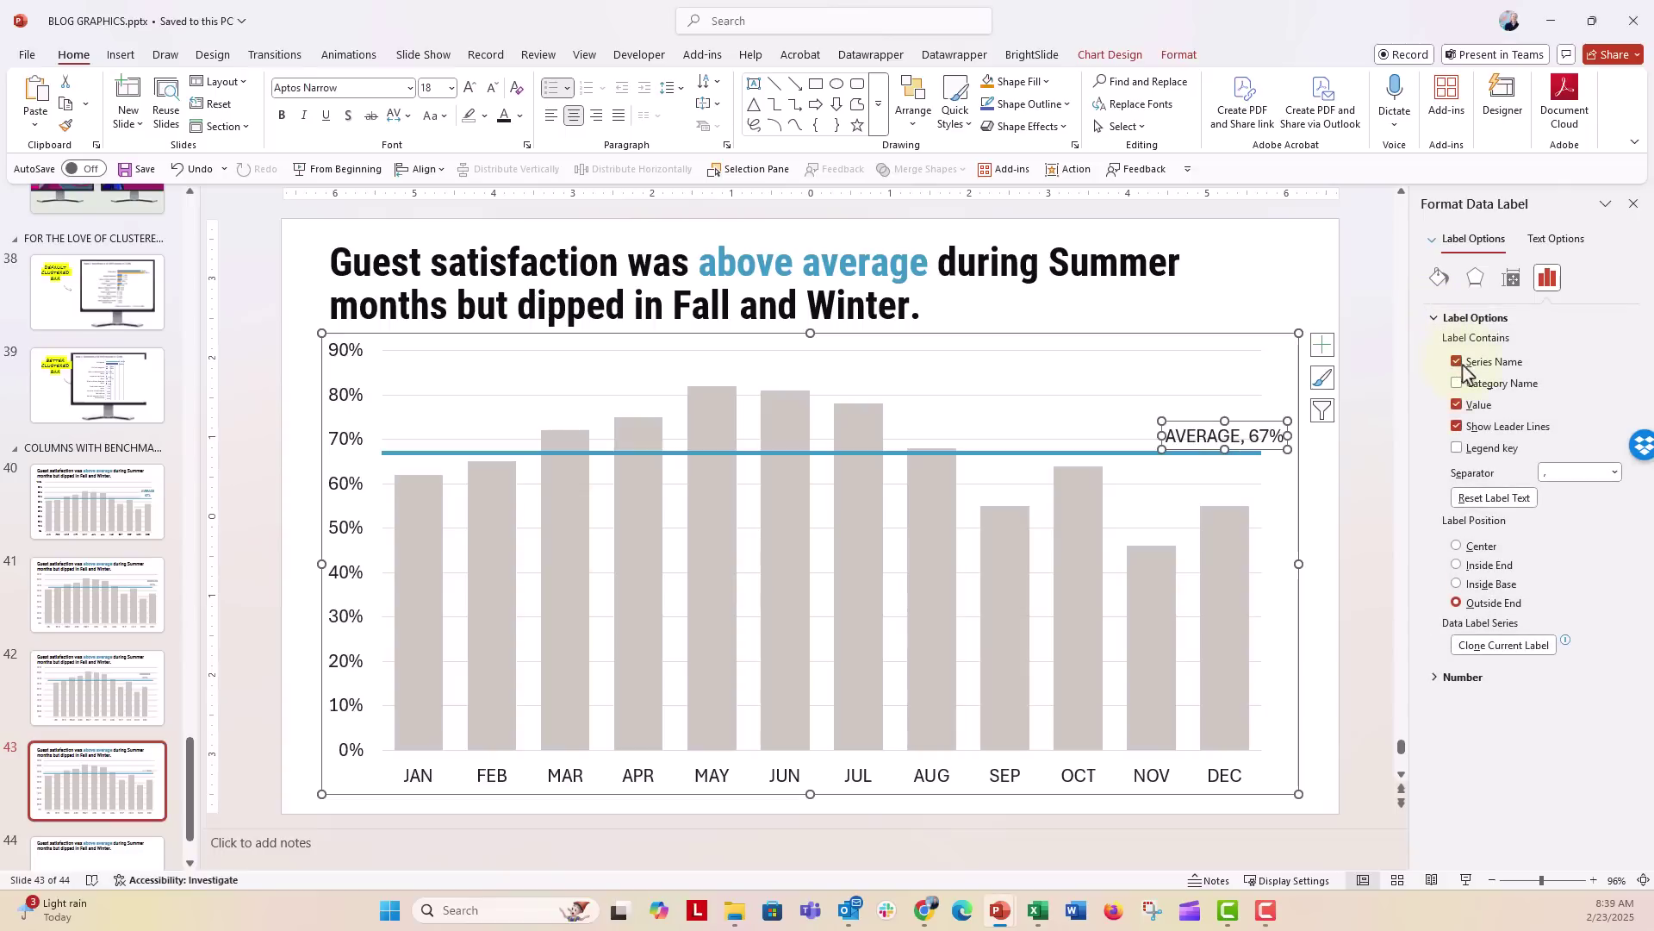
{"action": "left_click", "coordinate": [1615, 474]}
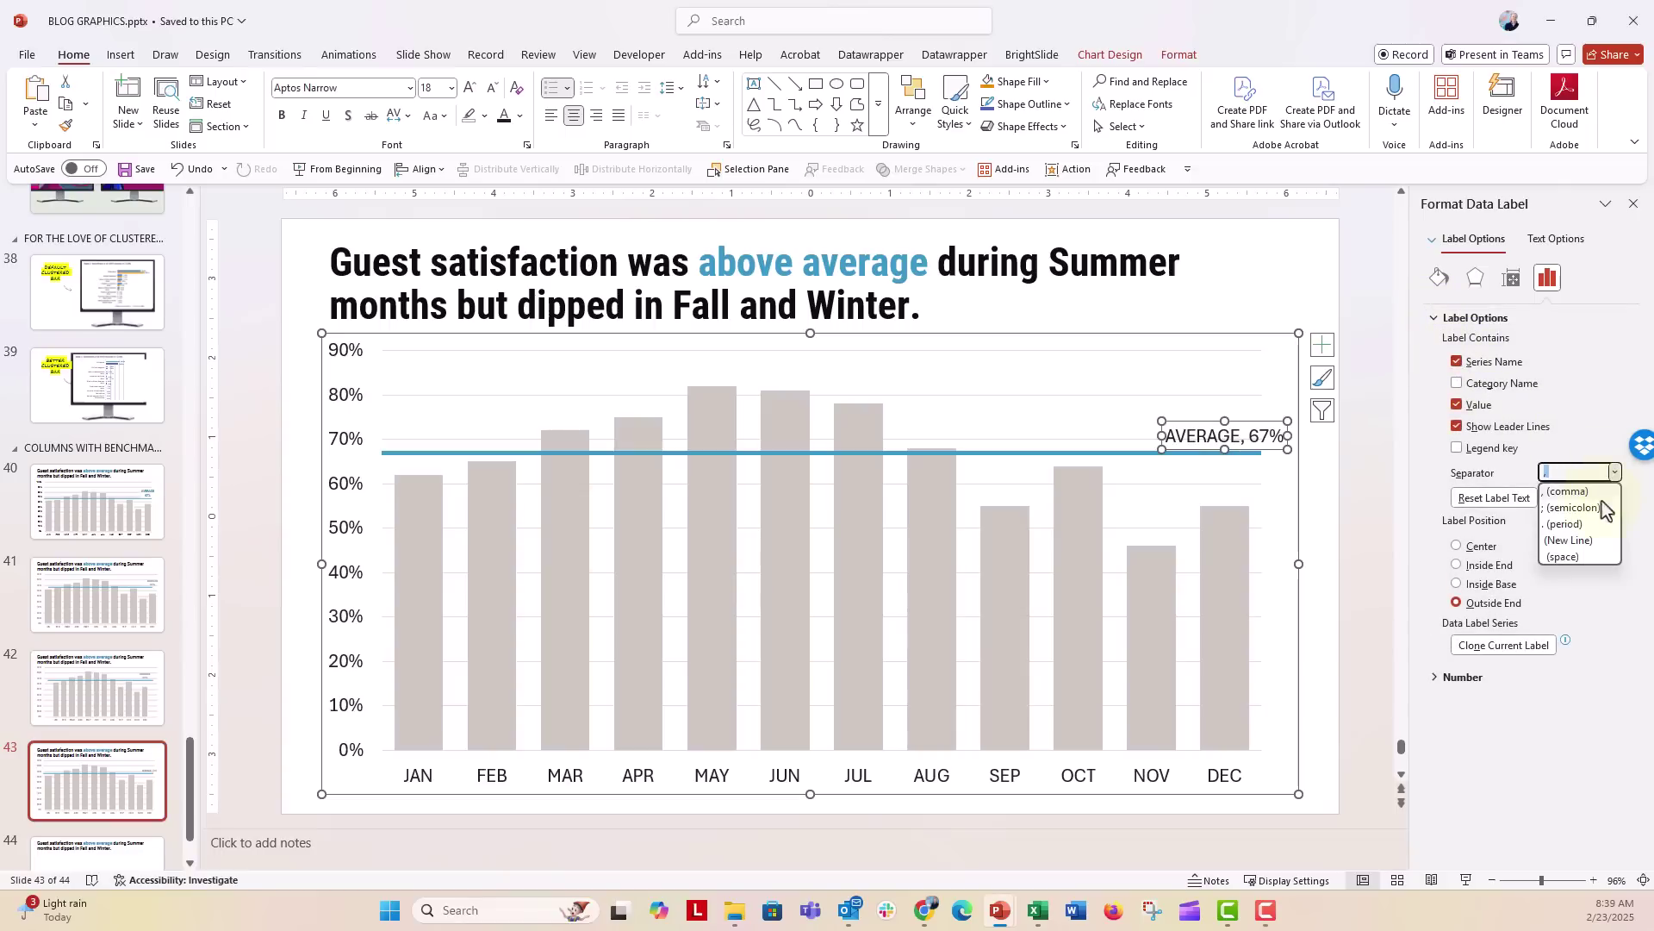
{"action": "left_click", "coordinate": [1588, 547]}
Step: Color the average label's text blue to match the trendline and make it bold
{"action": "left_click", "coordinate": [521, 117]}
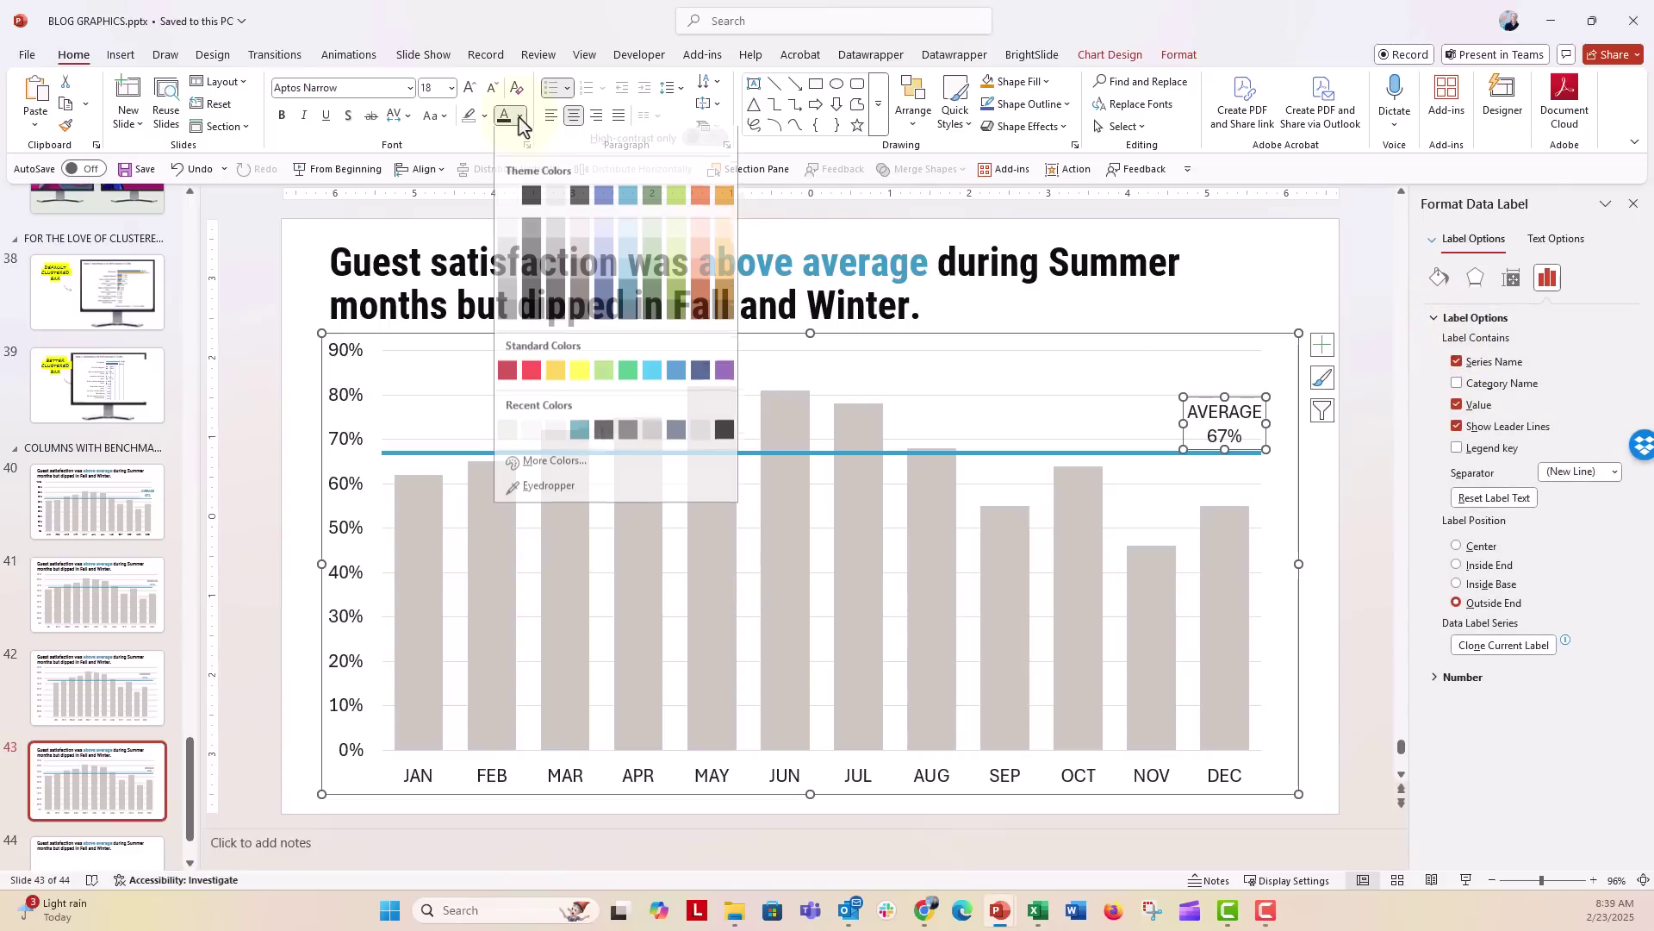
{"action": "left_click", "coordinate": [616, 205]}
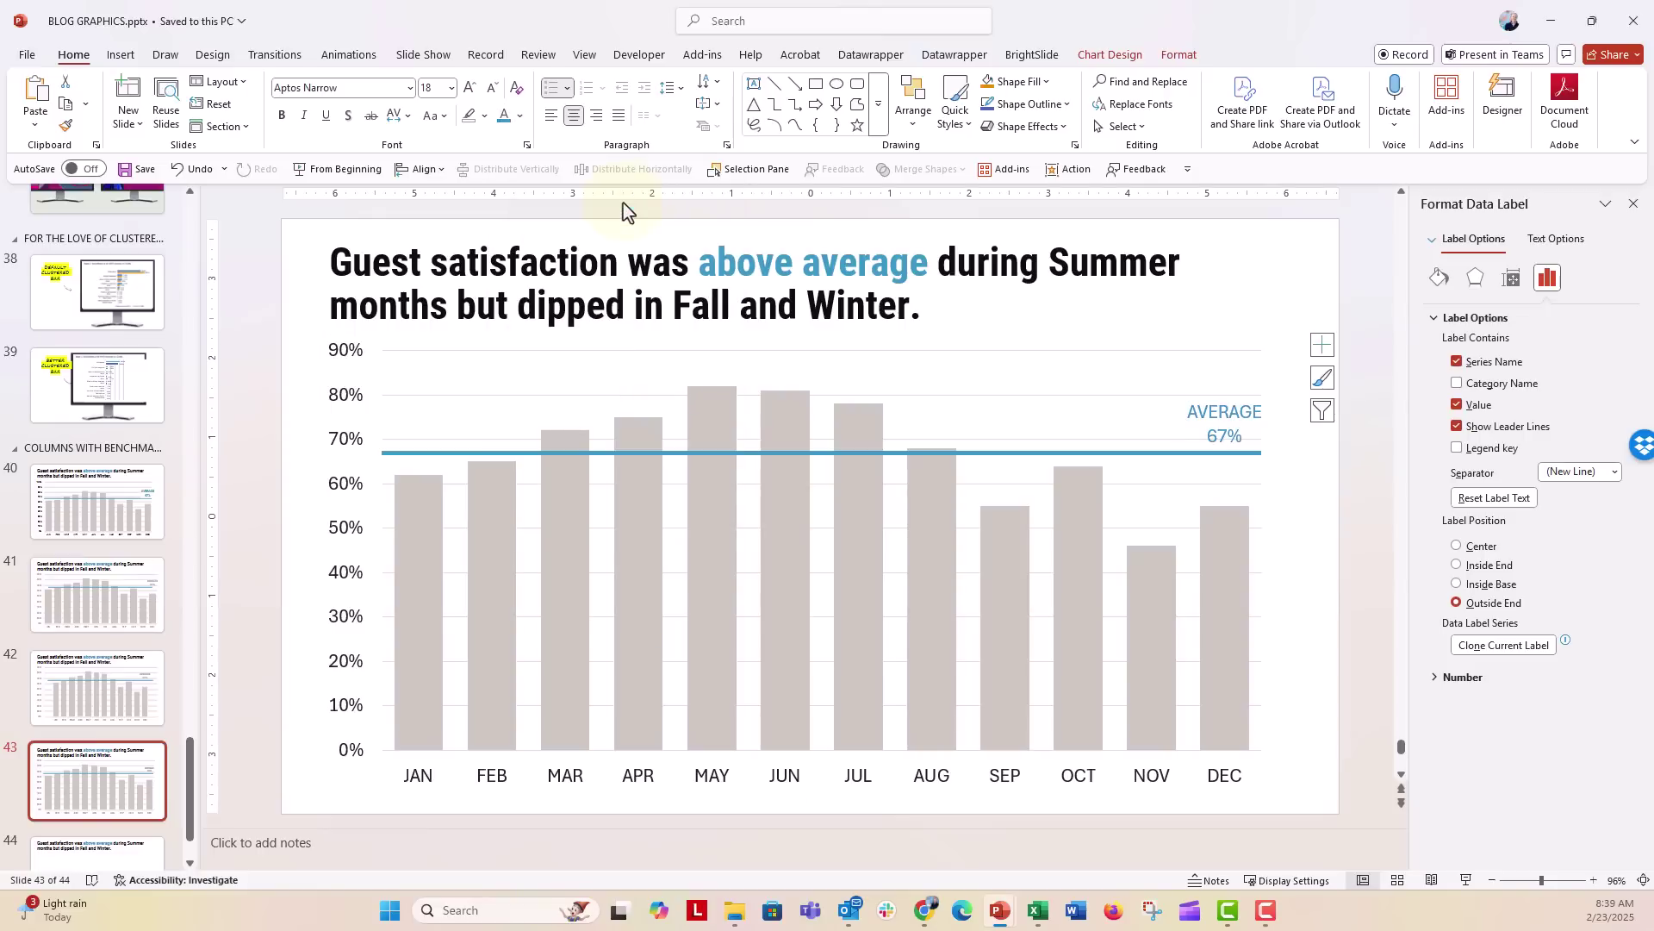
{"action": "left_click", "coordinate": [281, 116]}
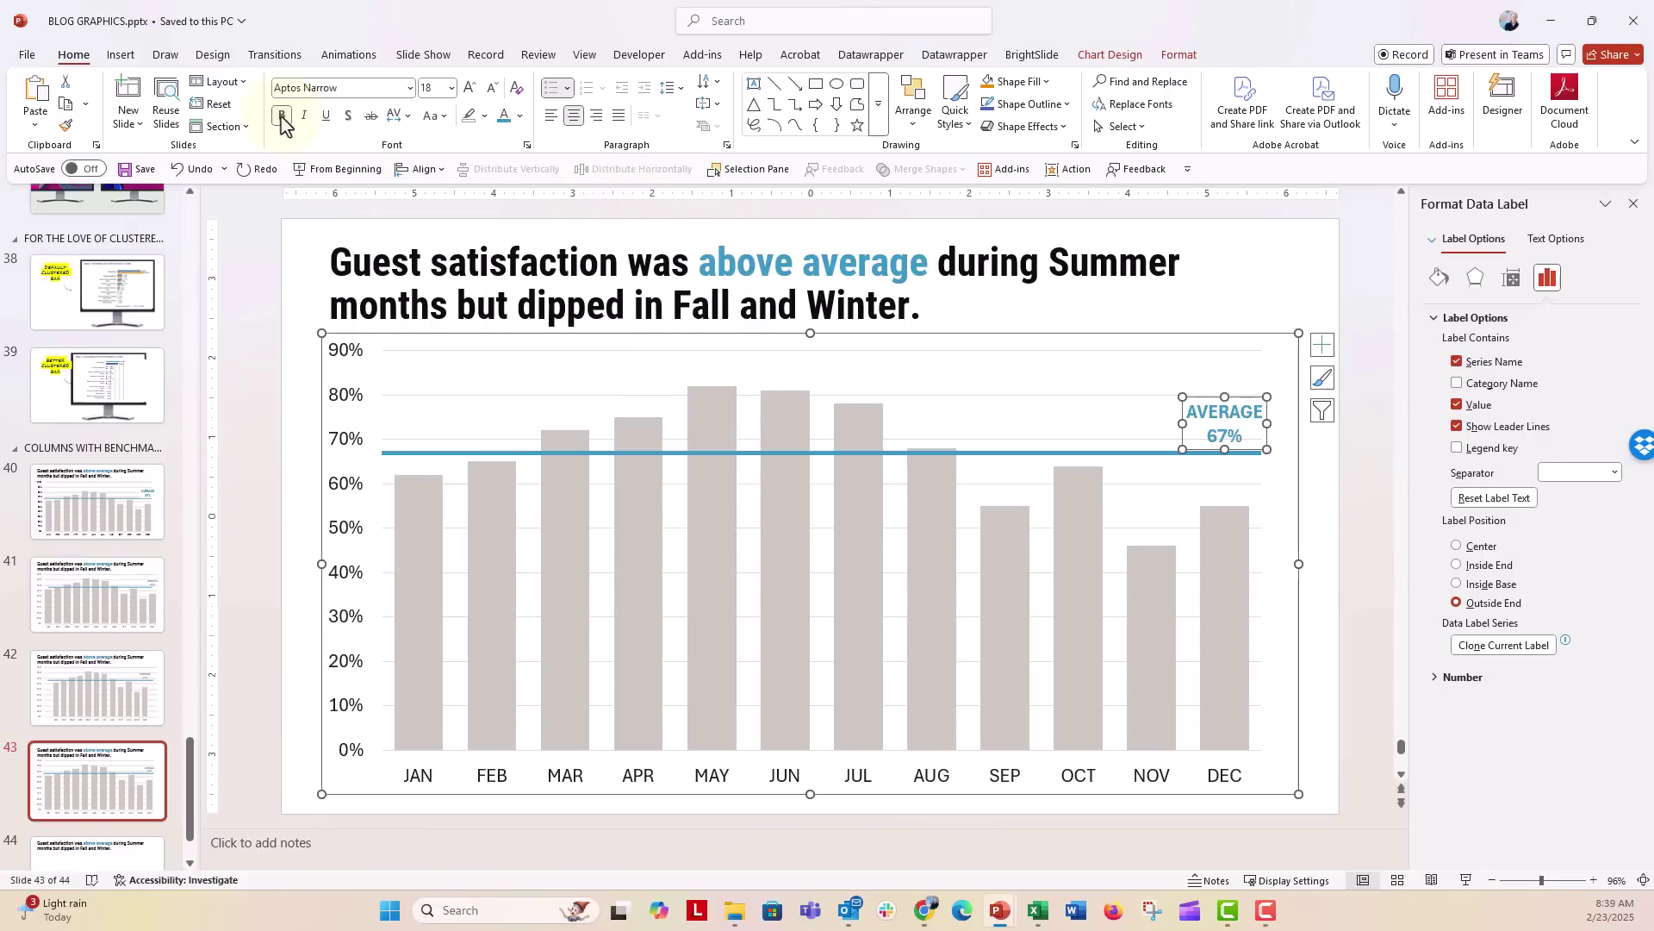
{"action": "left_click", "coordinate": [309, 528]}
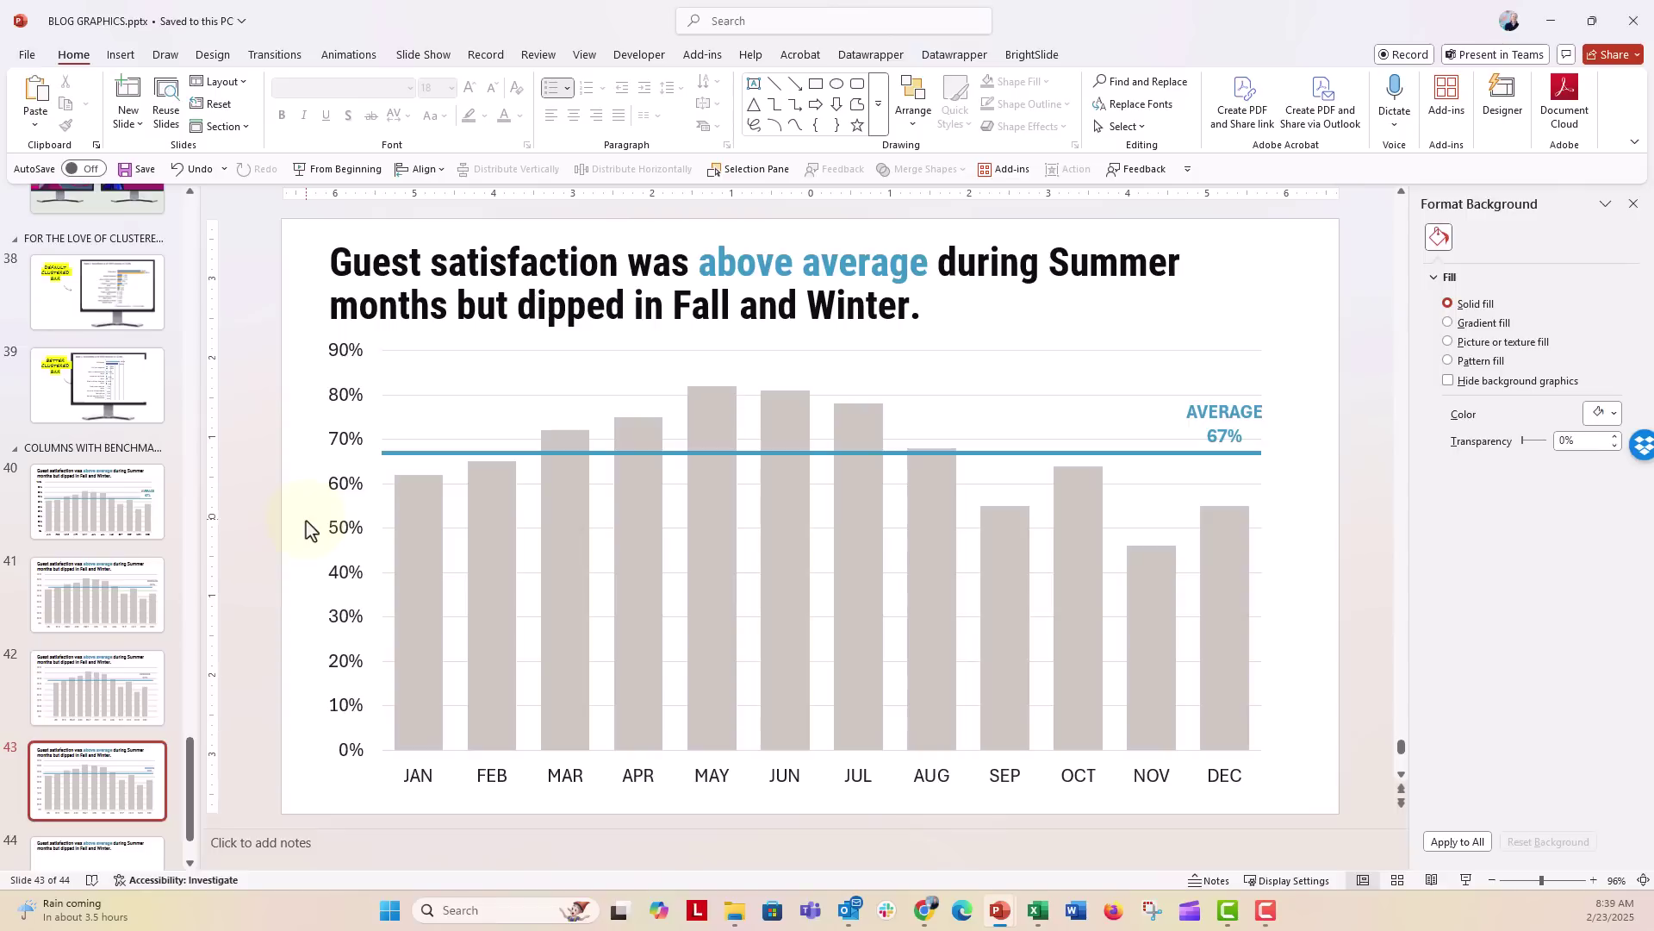
Step: Inspect the AVERAGE trendline's forecast options and compare the chart on slide 43 with the one on slide 42
{"action": "left_click", "coordinate": [389, 455]}
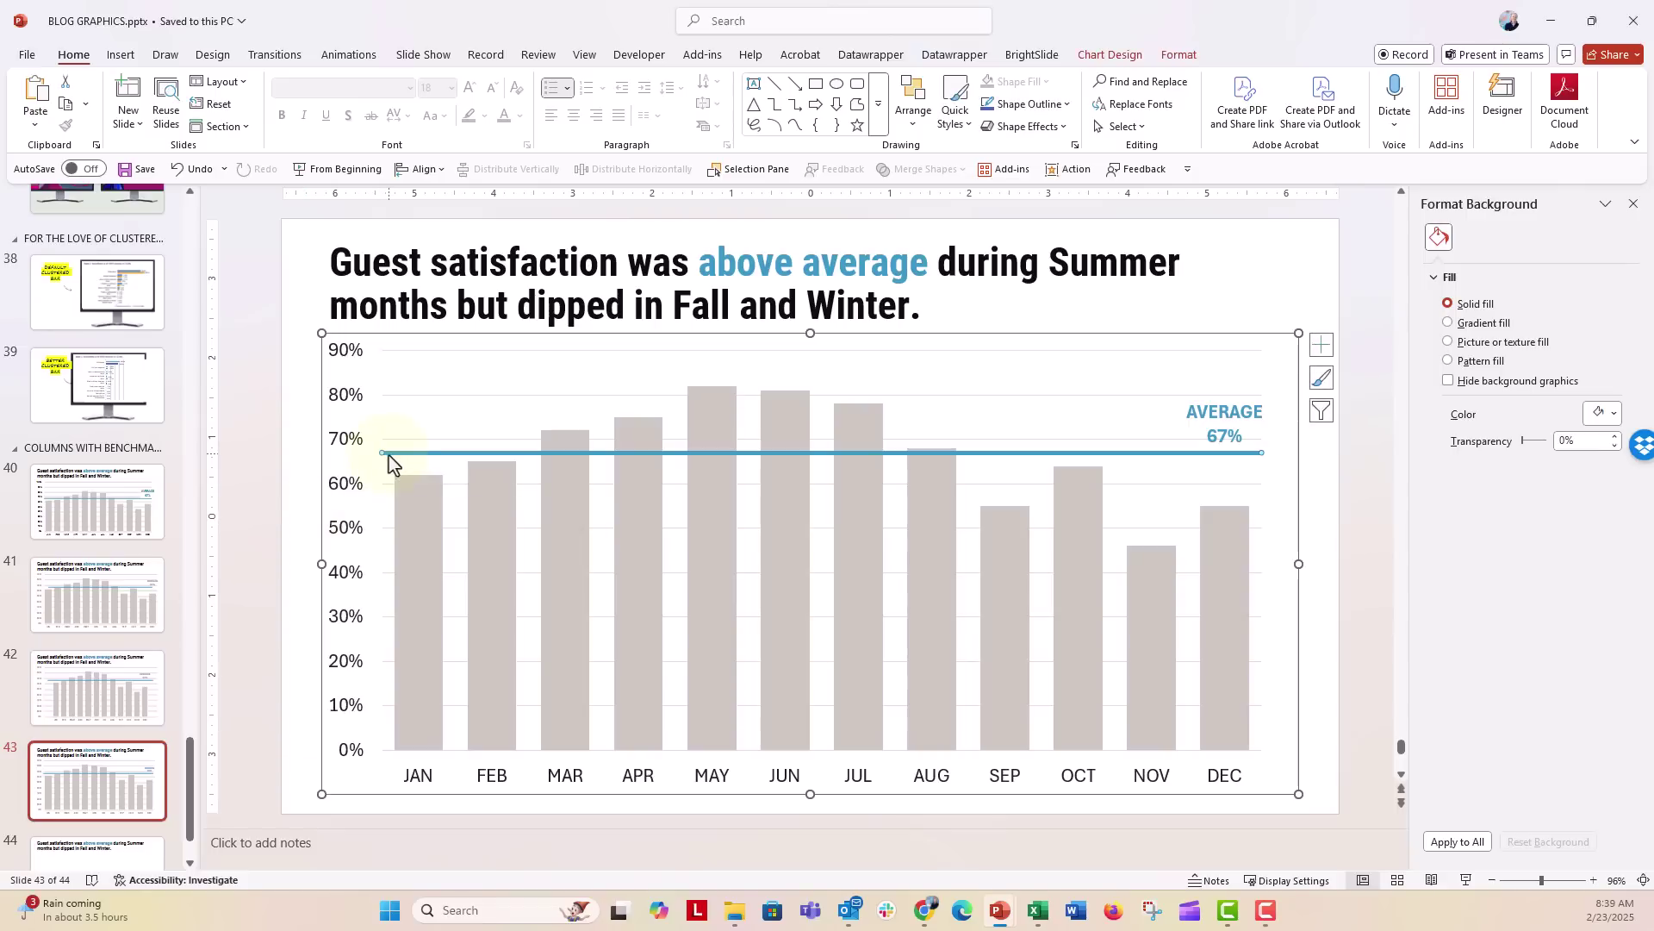
{"action": "double_click", "coordinate": [390, 454]}
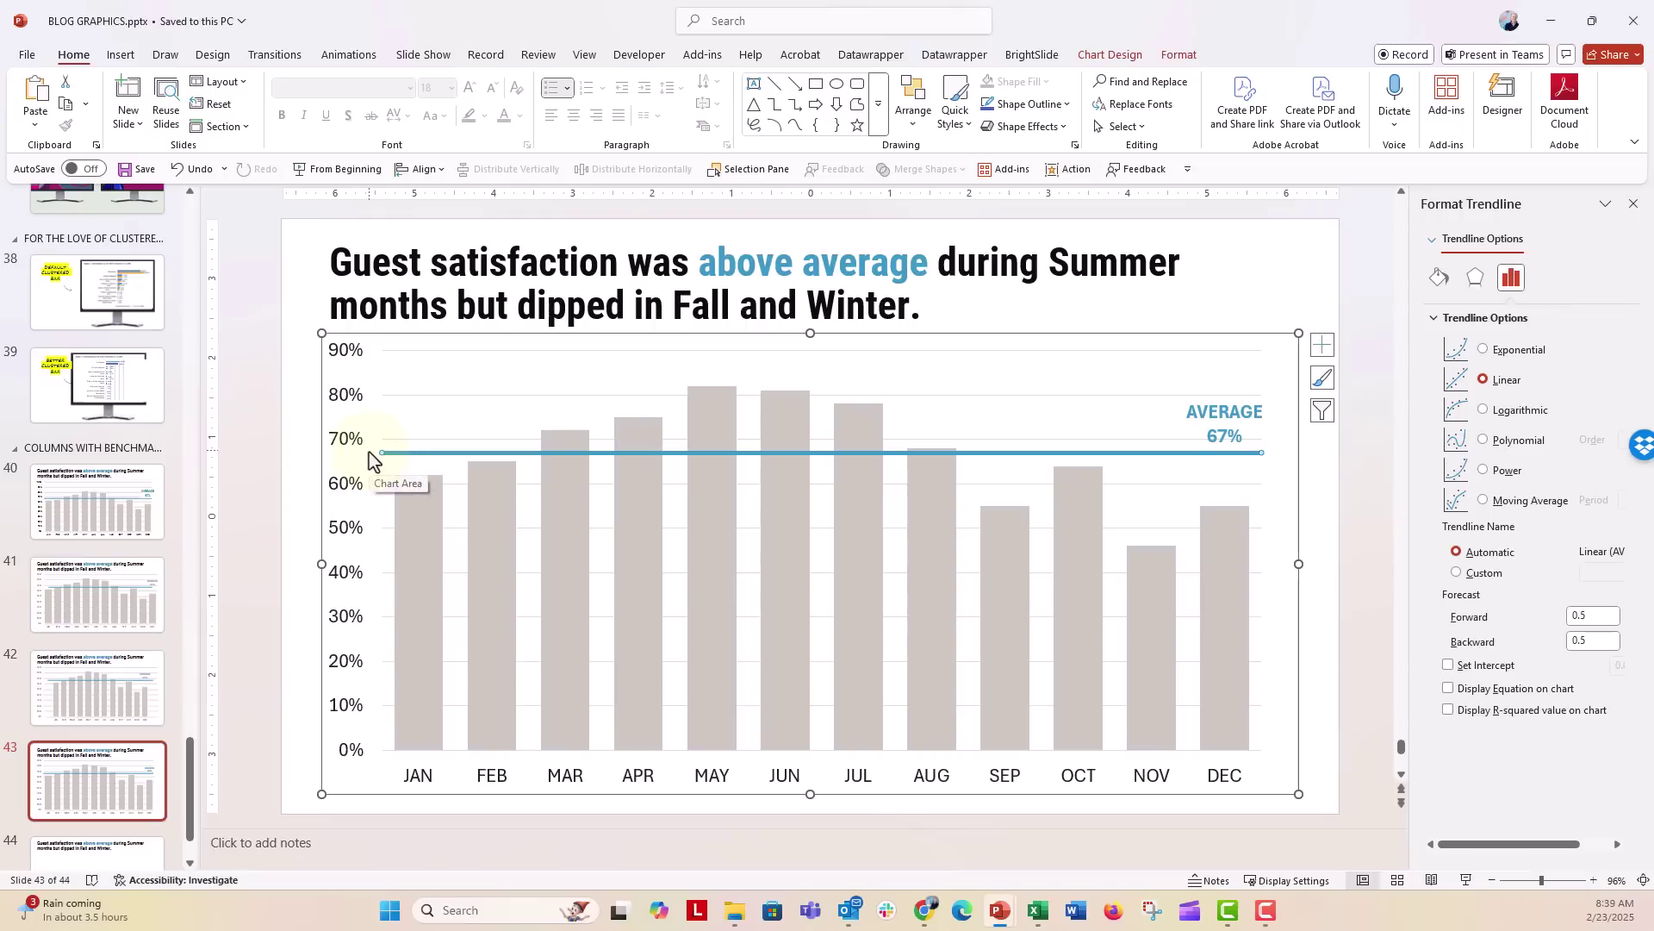
{"action": "left_click", "coordinate": [144, 717]}
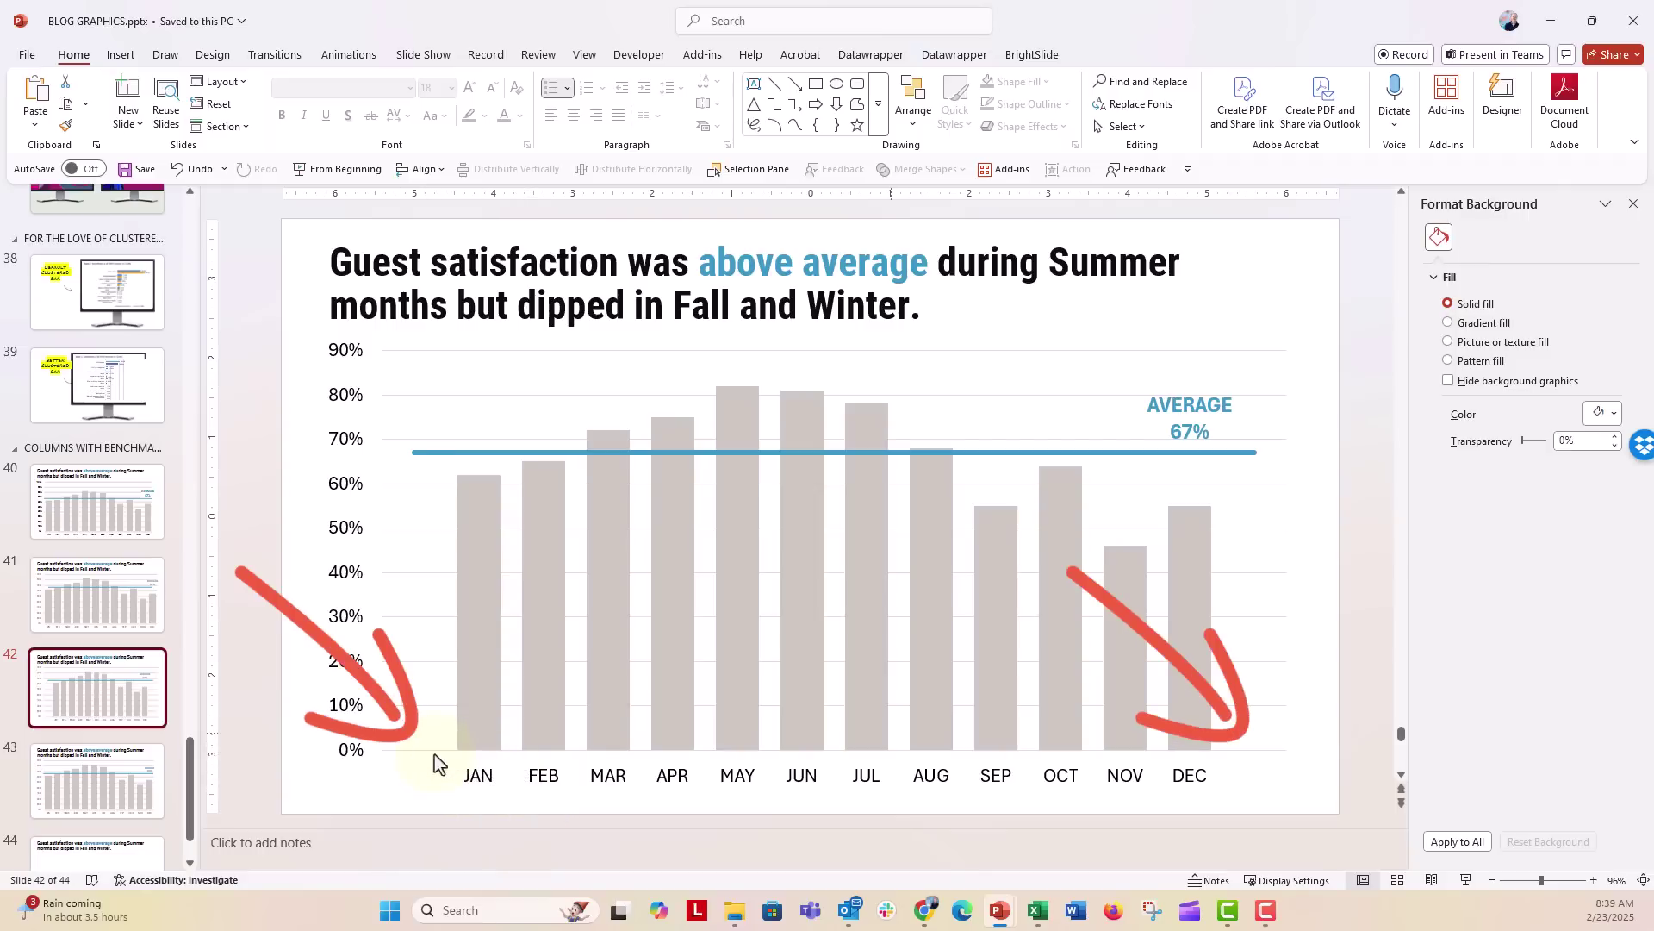
{"action": "left_click", "coordinate": [128, 789]}
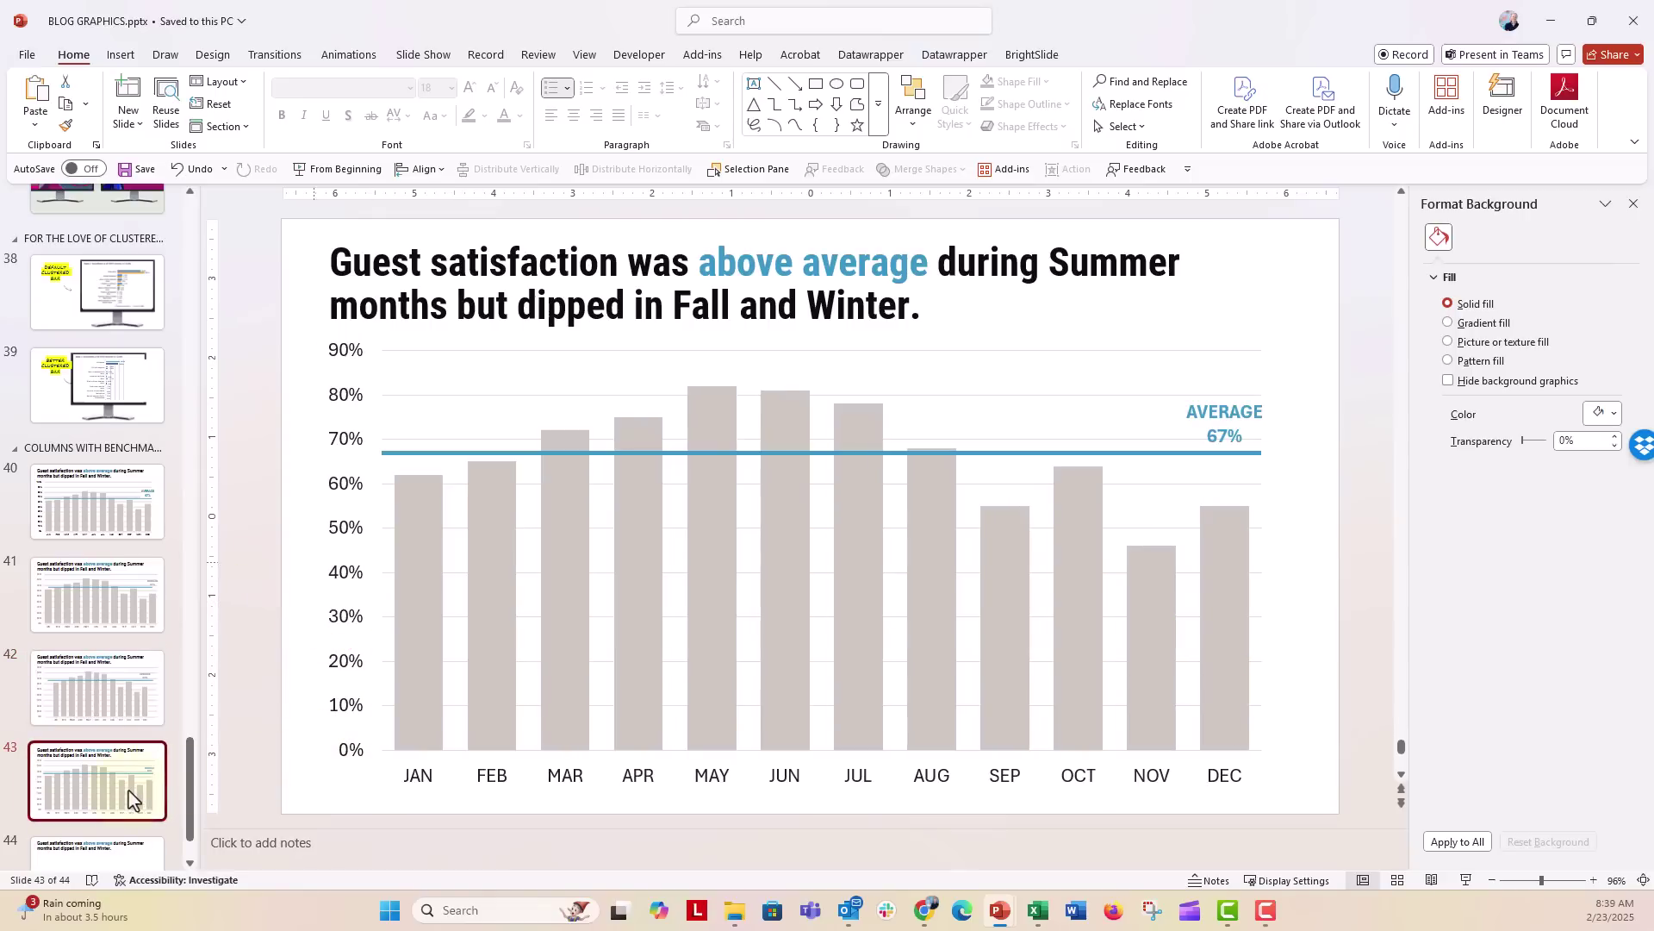